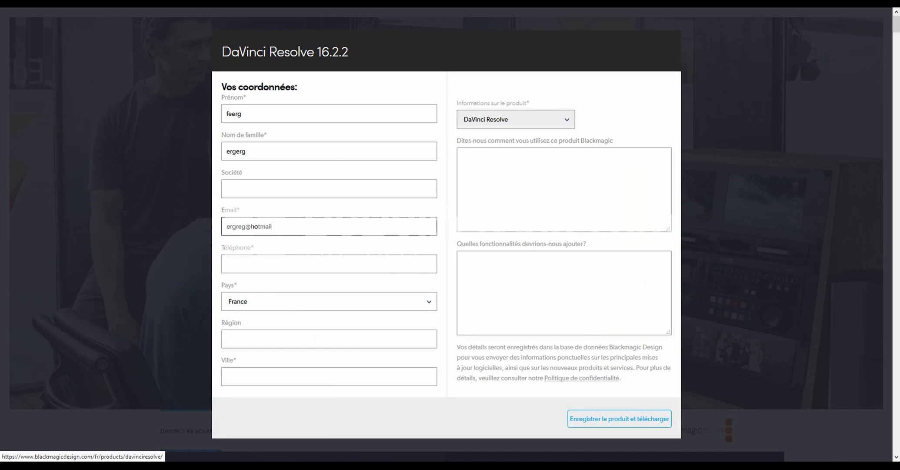
Step: Fill in the phone and city fields, then submit the DaVinci Resolve 16.2.2 registration form
{"action": "key", "text": "Tab"}
{"action": "type", "text": "5151515151"}
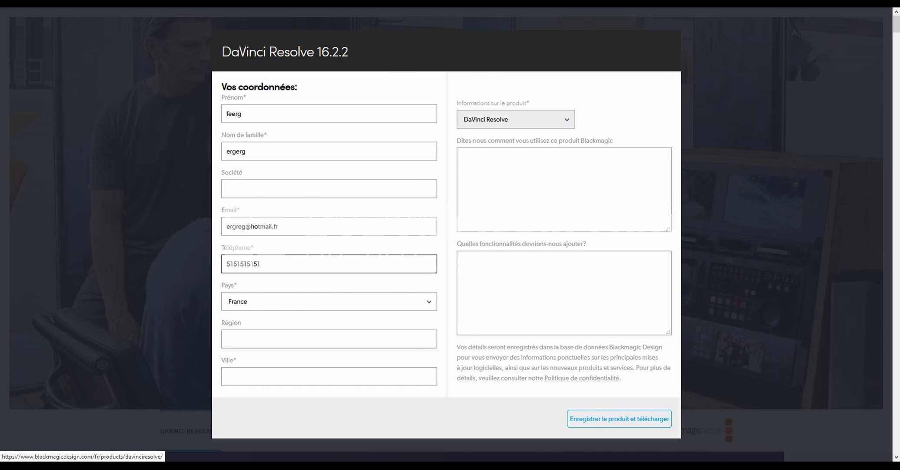
{"action": "left_click", "coordinate": [329, 376]}
{"action": "type", "text": "ergerg"}
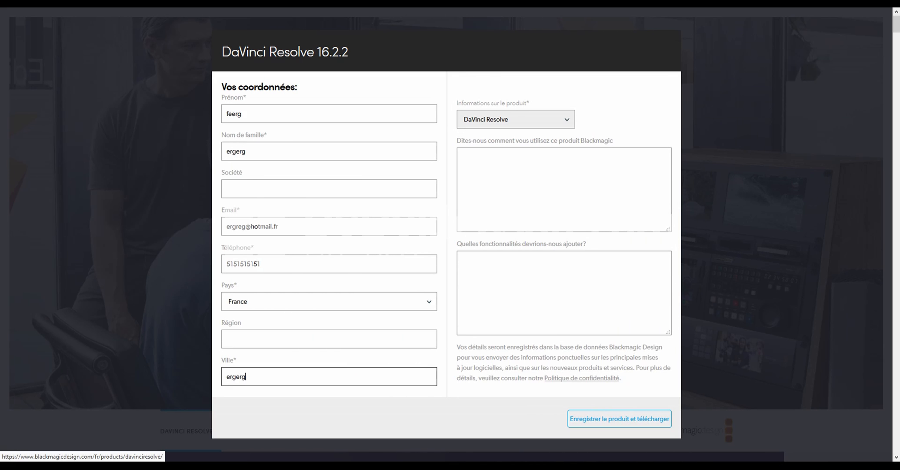
{"action": "key", "text": "Return"}
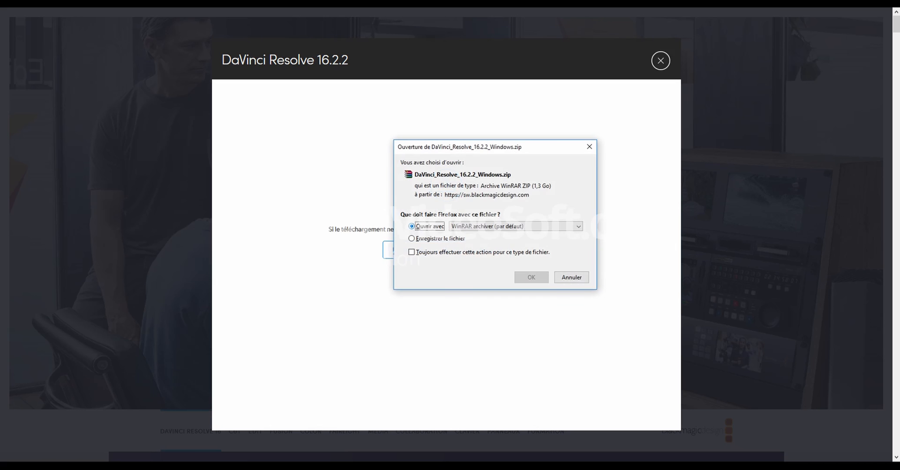
Step: Open the YouTube tutorial from the Word notes, skip it to 0:46 and 2:48, and pause it
{"action": "key", "text": "alt+Tab"}
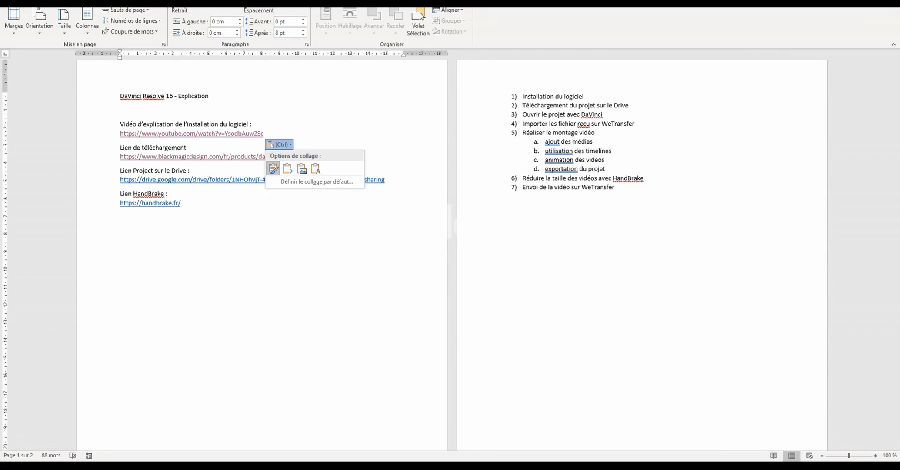
{"action": "left_click", "coordinate": [192, 134], "text": "ctrl"}
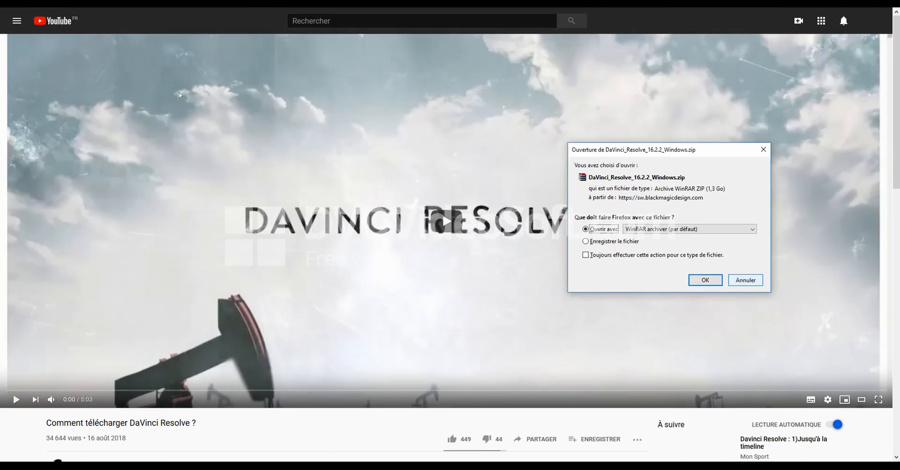
{"action": "left_click", "coordinate": [745, 279]}
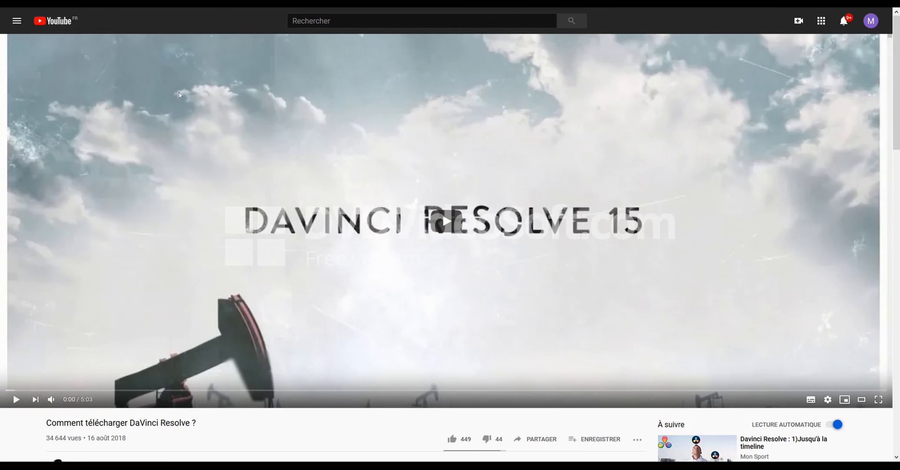
{"action": "left_click", "coordinate": [140, 390]}
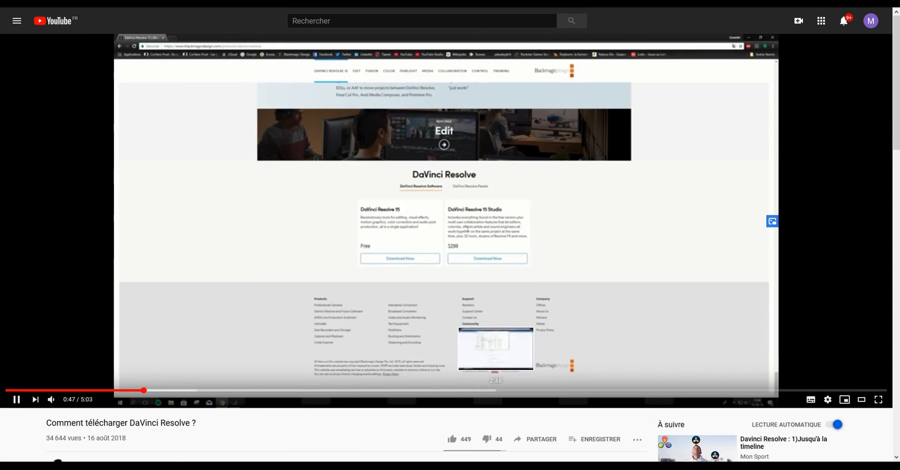
{"action": "left_click", "coordinate": [496, 390]}
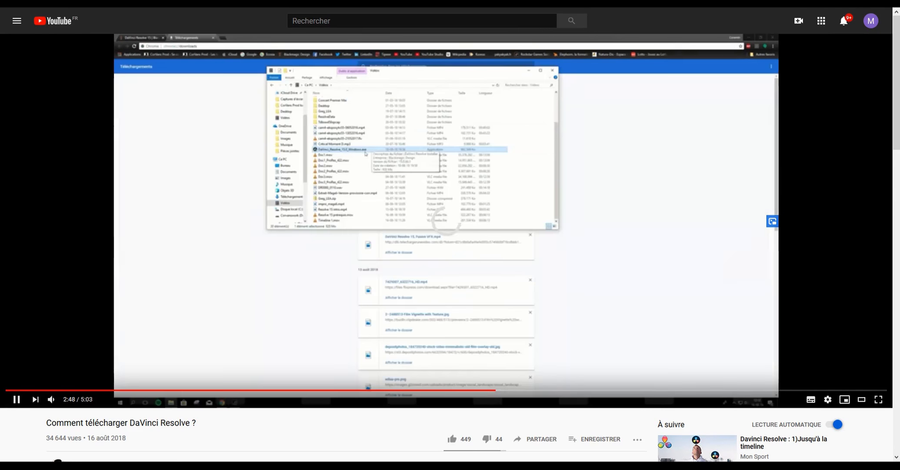
{"action": "left_click", "coordinate": [450, 212]}
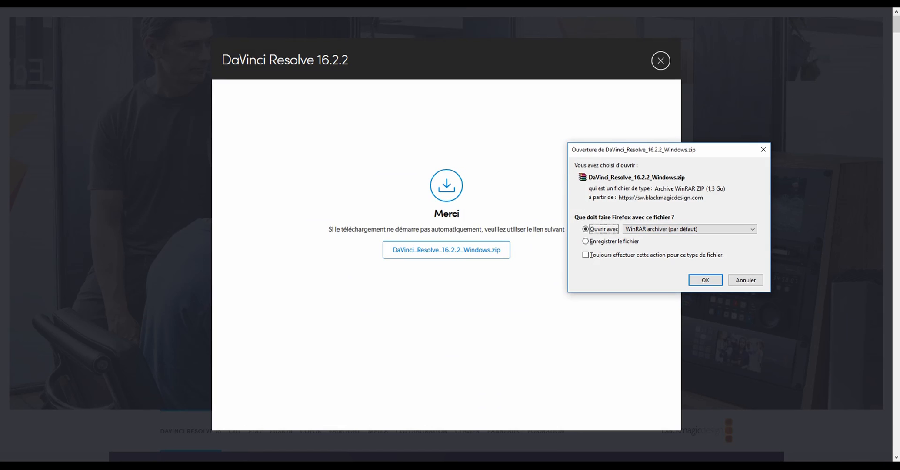
Step: Cancel the DaVinci Resolve zip download, jump the tutorial to 3:23, and return to Word
{"action": "left_click_drag", "start_coordinate": [665, 150], "coordinate": [688, 125]}
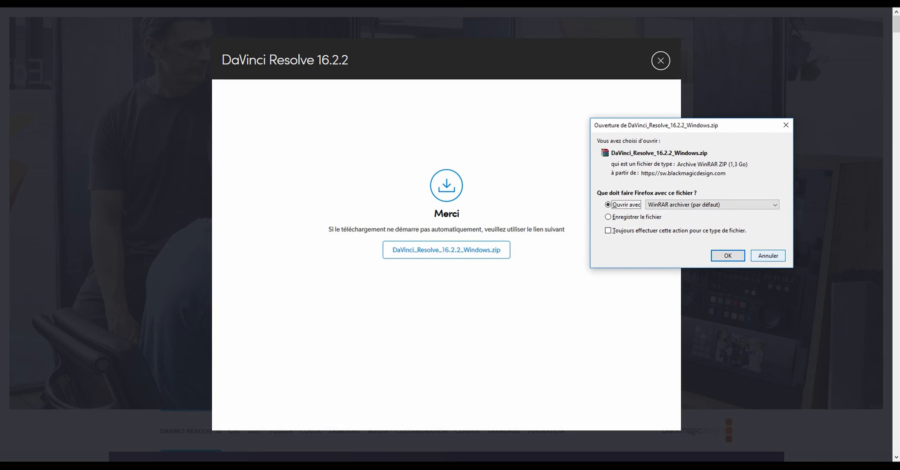
{"action": "left_click", "coordinate": [768, 255]}
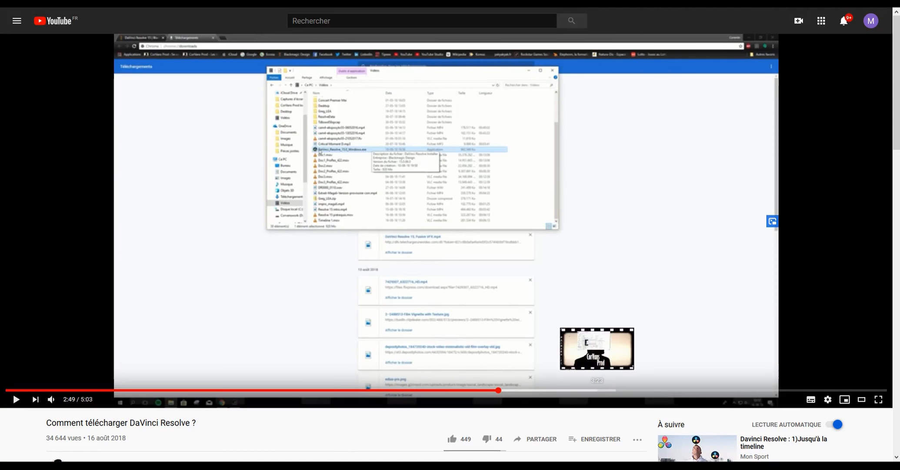
{"action": "left_click", "coordinate": [598, 391]}
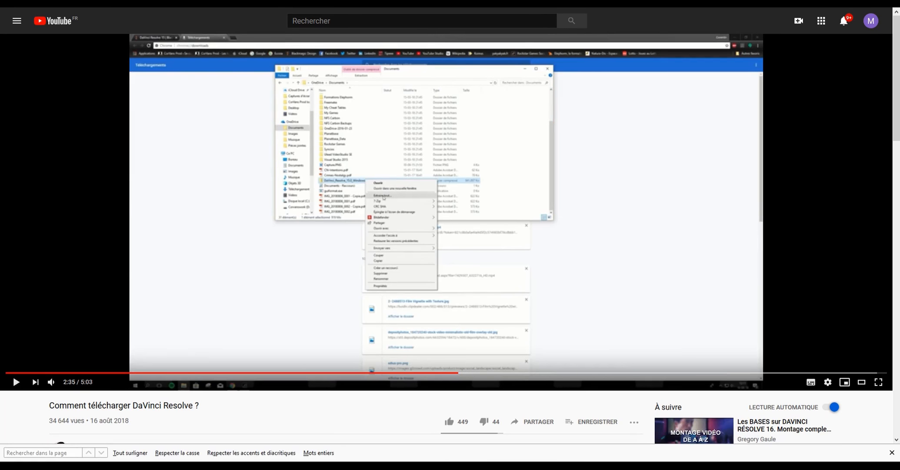
{"action": "key", "text": "alt+Tab"}
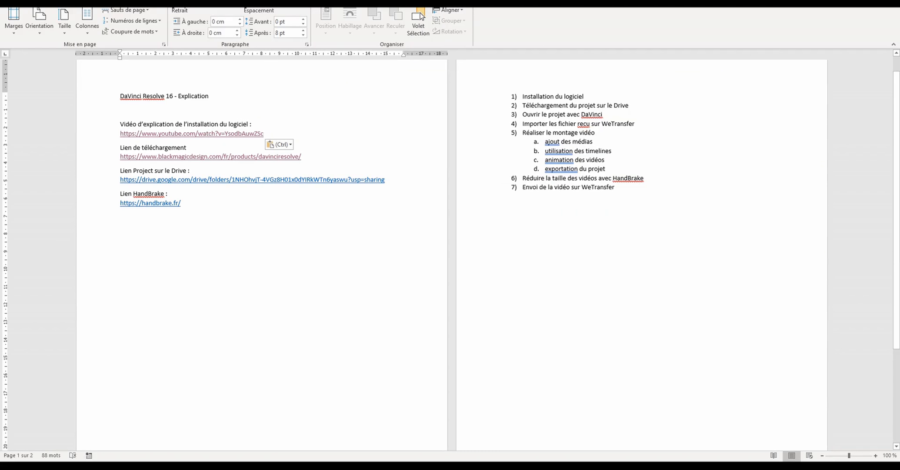
Step: Open the 'Lien Project sur le Drive' hyperlink from the Word document
{"action": "left_click", "coordinate": [224, 179], "text": "ctrl"}
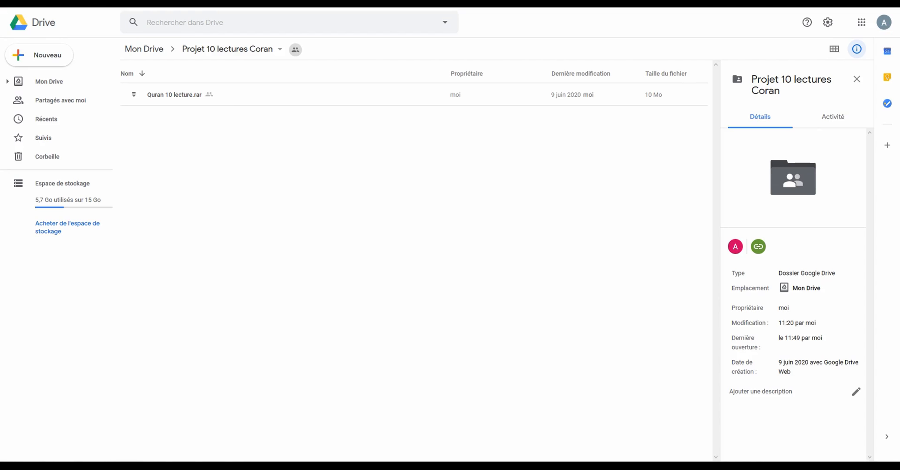
Step: Download 'Quran 10 lecture.rar' from Google Drive and dismiss the opening prompt
{"action": "left_click", "coordinate": [174, 94]}
{"action": "right_click", "coordinate": [168, 95]}
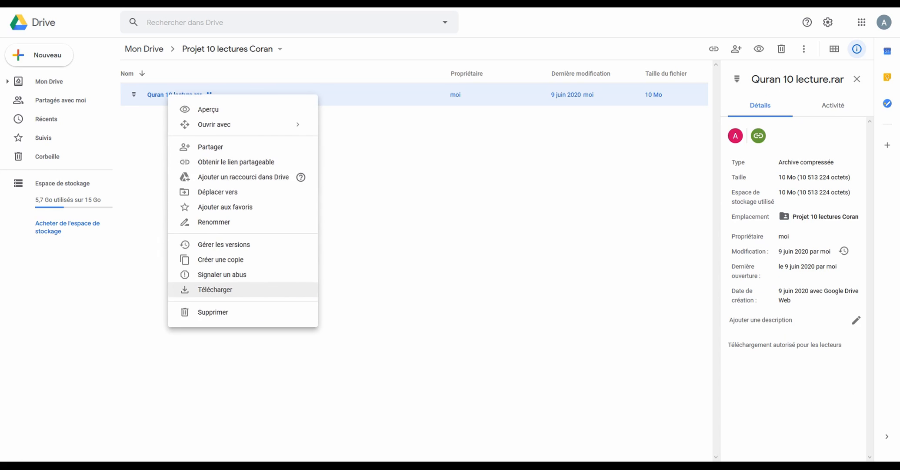
{"action": "left_click", "coordinate": [215, 290]}
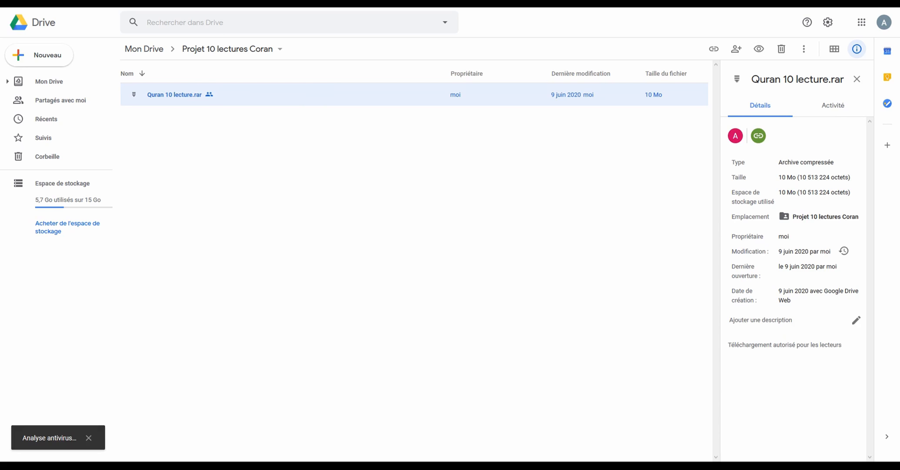
{"action": "left_click", "coordinate": [809, 7]}
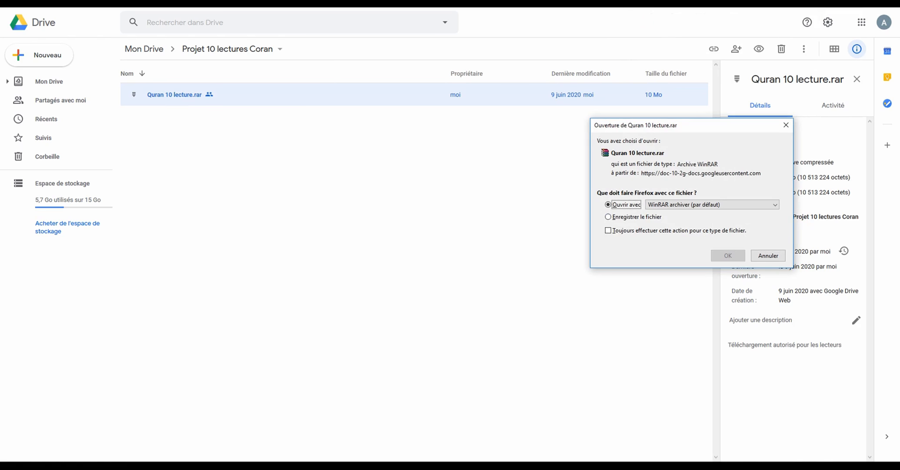
{"action": "key", "text": "Return"}
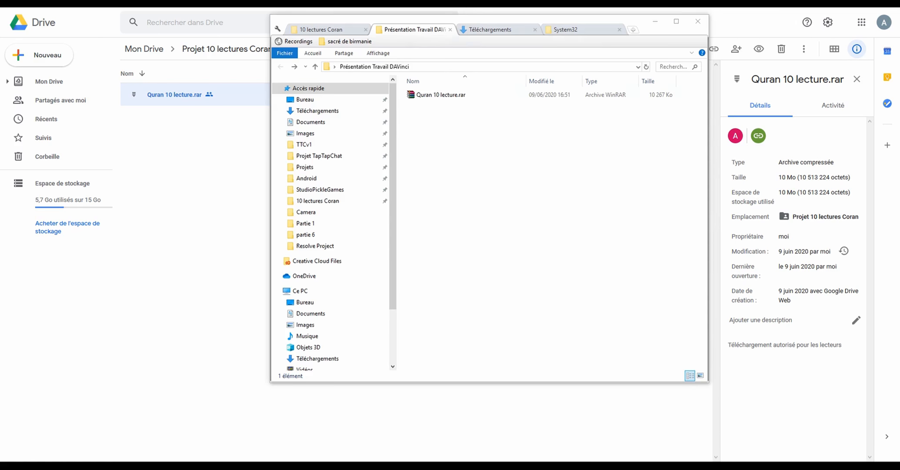
Step: Extract GeneralFiles from 'Quran 10 lecture.rar' into the Présentation Travail DAVinci folder
{"action": "left_click", "coordinate": [441, 95]}
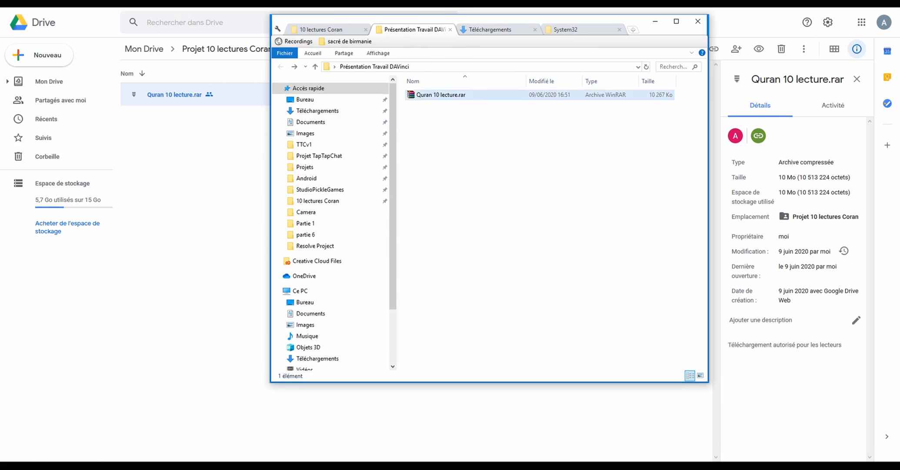
{"action": "left_click", "coordinate": [440, 95]}
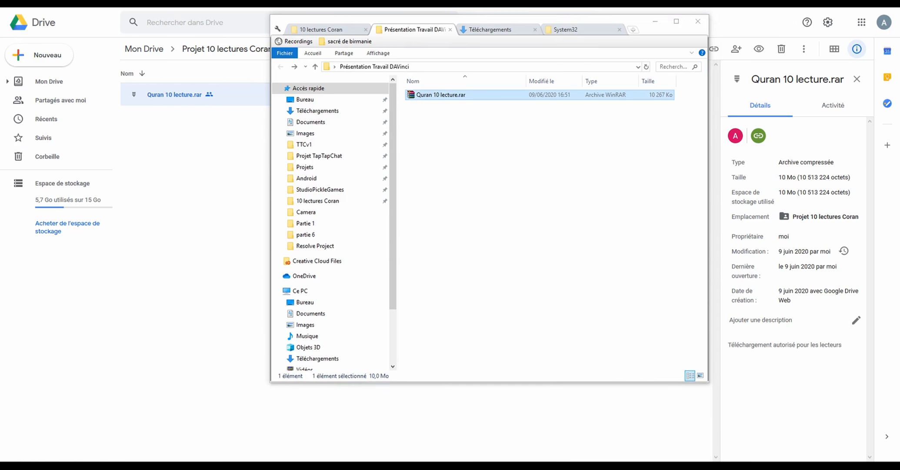
{"action": "left_click", "coordinate": [480, 85]}
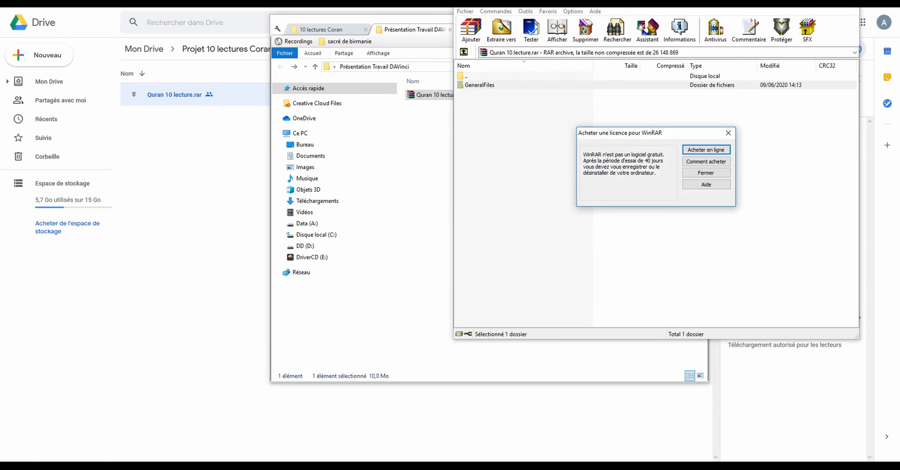
{"action": "left_click", "coordinate": [704, 172]}
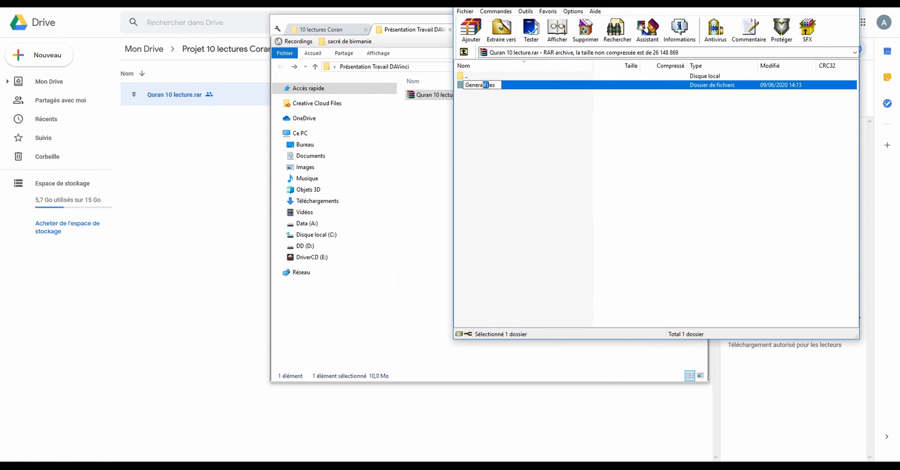
{"action": "left_click_drag", "start_coordinate": [480, 85], "coordinate": [428, 143]}
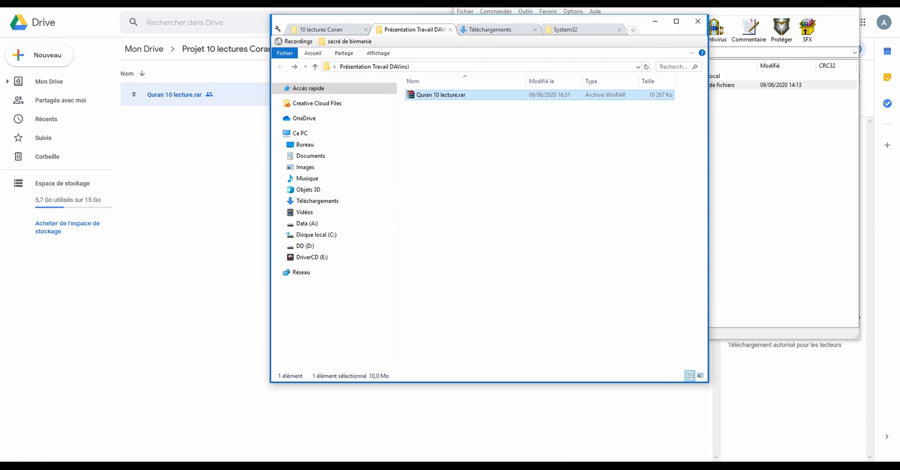
{"action": "key", "text": "alt+F4"}
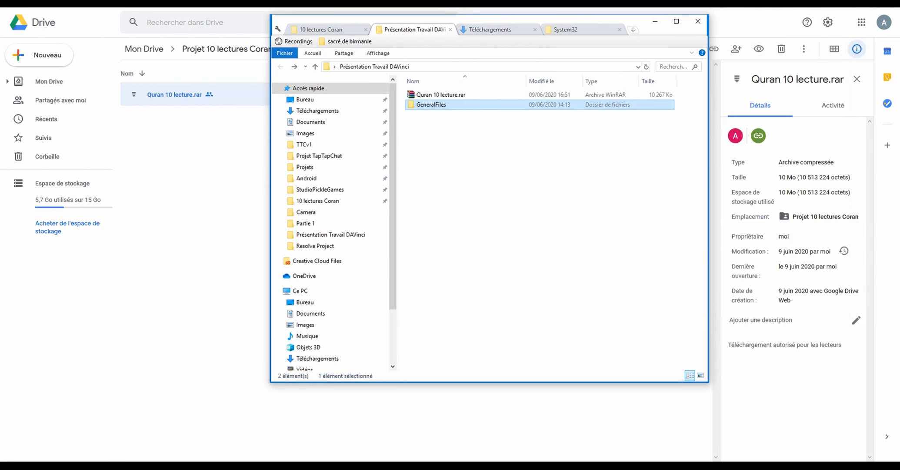
Step: Open GeneralFiles > Resolve Project, then switch to DaVinci Resolve's project list
{"action": "key", "text": "Return"}
{"action": "left_click_drag", "start_coordinate": [472, 175], "coordinate": [449, 101]}
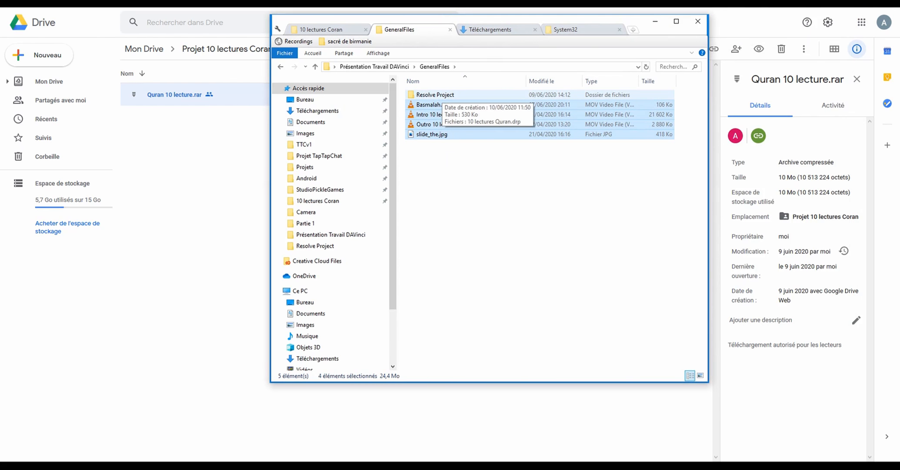
{"action": "double_click", "coordinate": [441, 95]}
{"action": "key", "text": "alt+Tab"}
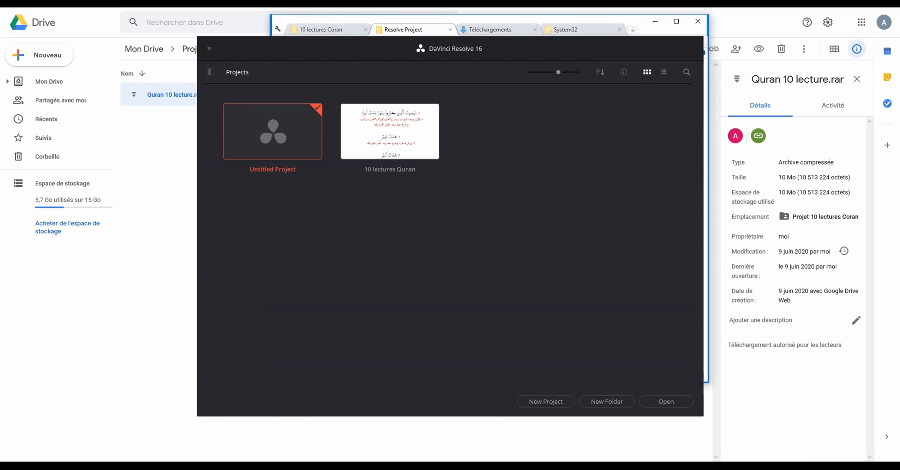
Step: Start a new DaVinci Resolve project and name it 'Explication DaVinci', fixing typos along the way
{"action": "key", "text": "alt+Tab"}
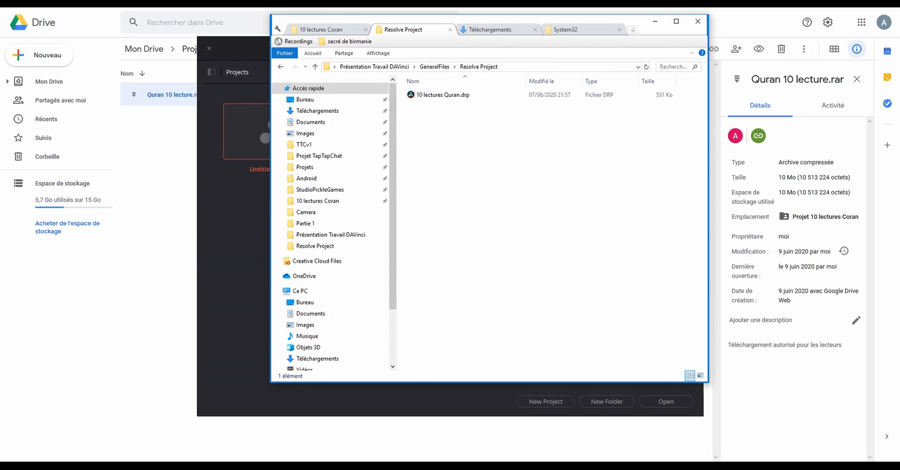
{"action": "key", "text": "alt+Tab"}
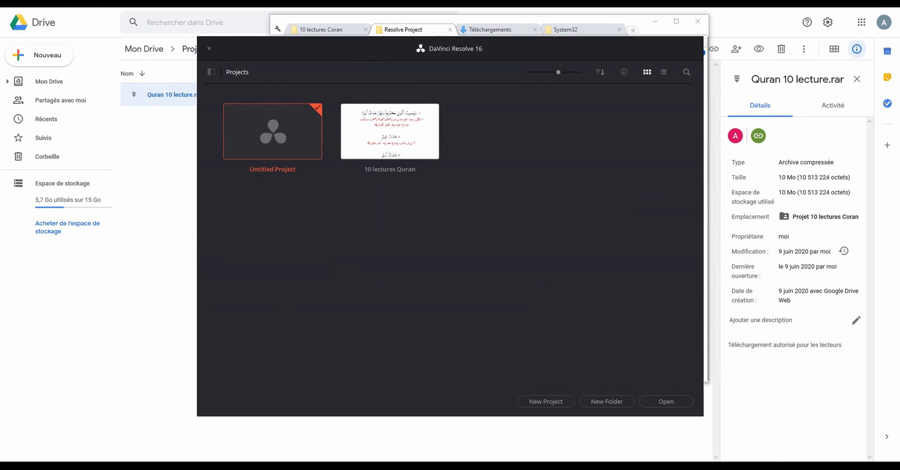
{"action": "left_click_drag", "start_coordinate": [450, 48], "coordinate": [463, 25]}
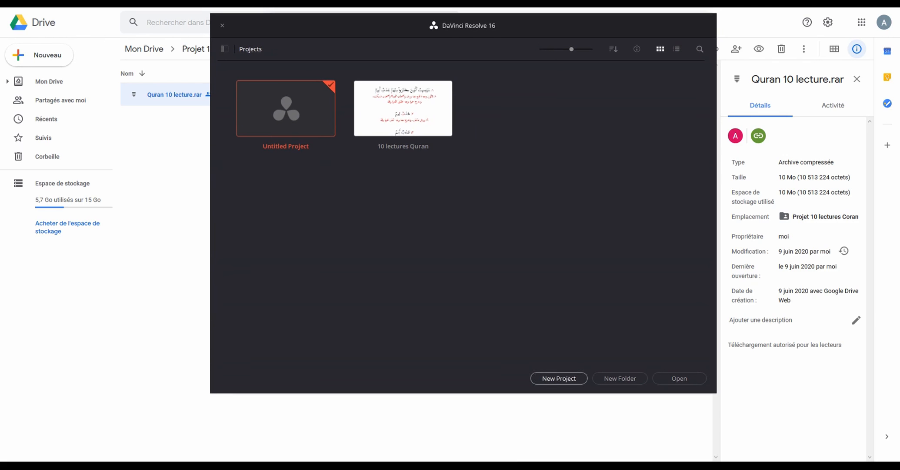
{"action": "left_click", "coordinate": [559, 378]}
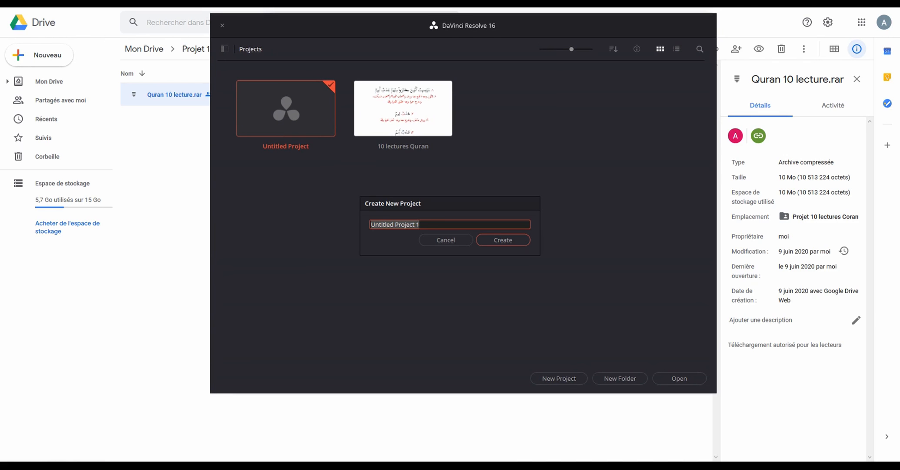
{"action": "type", "text": "Expl"}
{"action": "key", "text": "BackSpace"}
{"action": "key", "text": "BackSpace"}
{"action": "key", "text": "BackSpace"}
{"action": "key", "text": "BackSpace"}
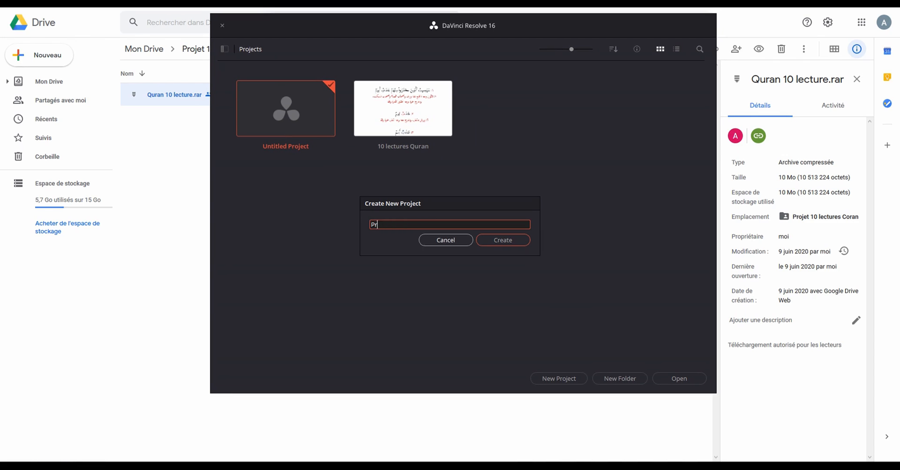
{"action": "type", "text": "Explication 10"}
{"action": "key", "text": "BackSpace"}
{"action": "key", "text": "BackSpace"}
{"action": "type", "text": "DaVinci"}
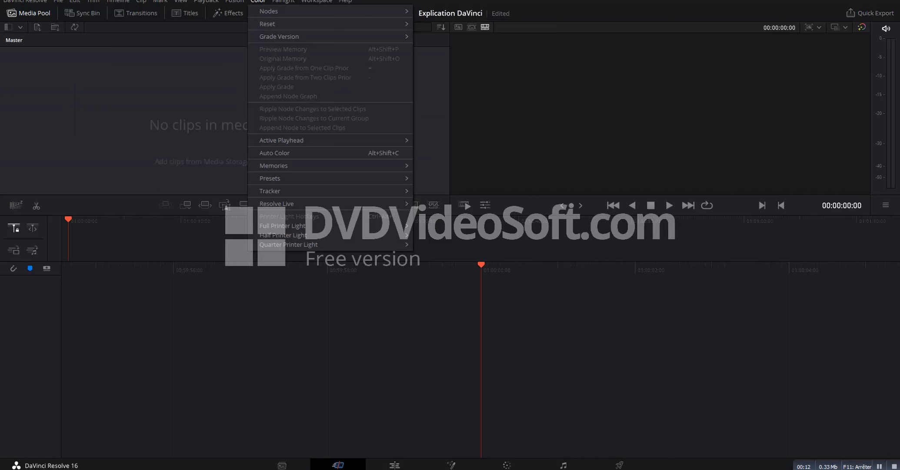
{"action": "mouse_move", "coordinate": [316, 2]}
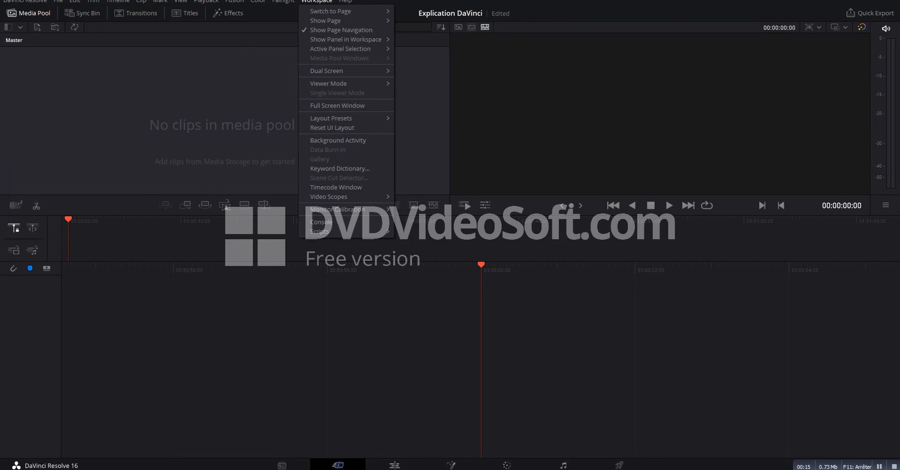
{"action": "mouse_move", "coordinate": [25, 1]}
{"action": "left_click", "coordinate": [30, 45]}
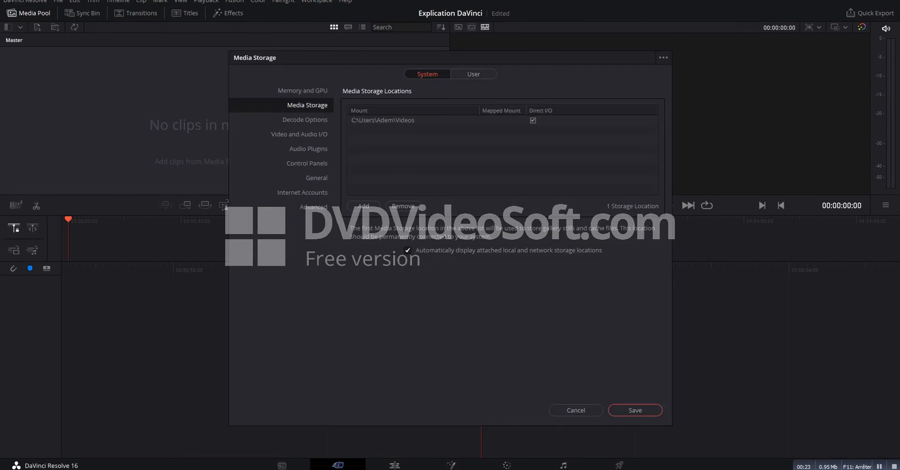
{"action": "left_click", "coordinate": [474, 74]}
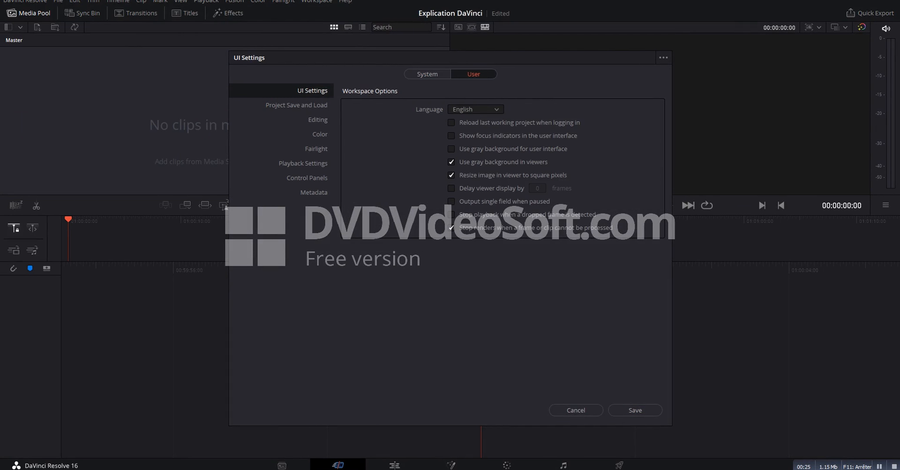
{"action": "left_click", "coordinate": [475, 110]}
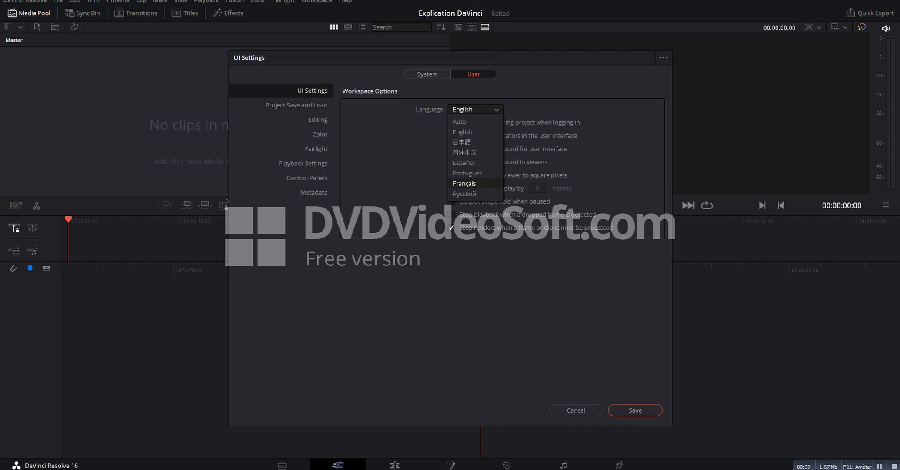
{"action": "left_click", "coordinate": [462, 131]}
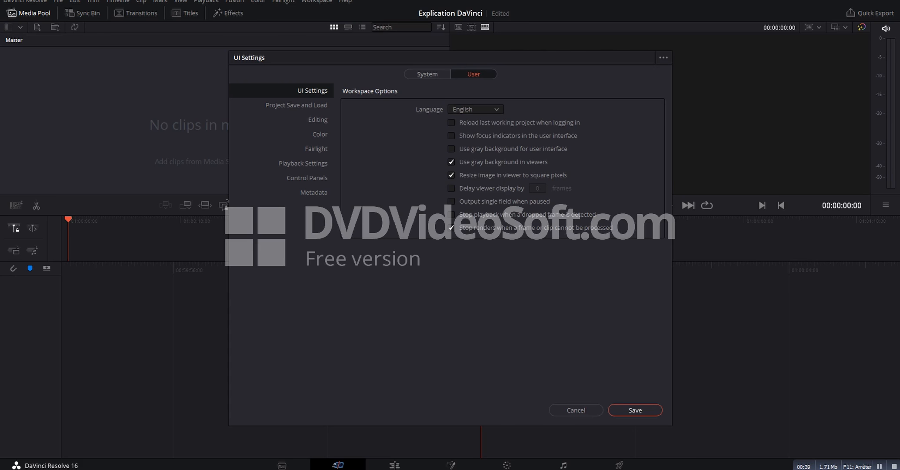
{"action": "left_click", "coordinate": [635, 410]}
{"action": "left_click", "coordinate": [58, 1]}
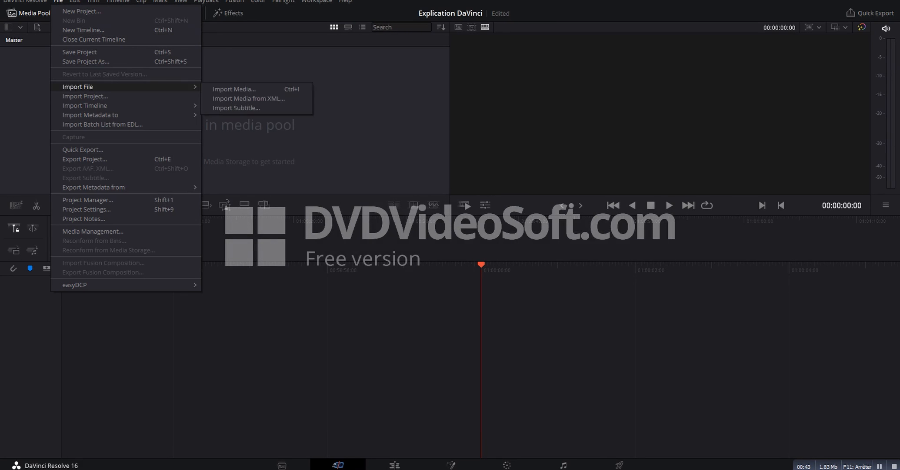
Step: Import '10 lectures Quran.drp' from the Resolve Project folder, keeping the default name 'Copy of 10 lectures Quran'
{"action": "left_click", "coordinate": [85, 96]}
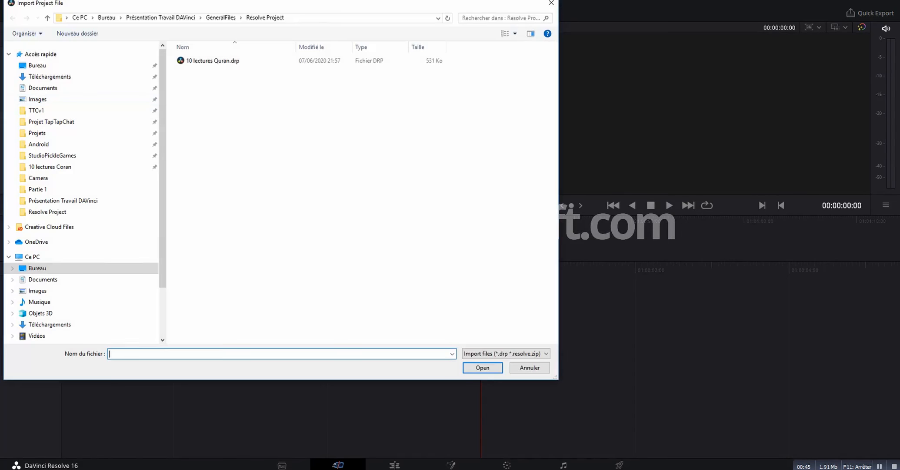
{"action": "left_click", "coordinate": [212, 61]}
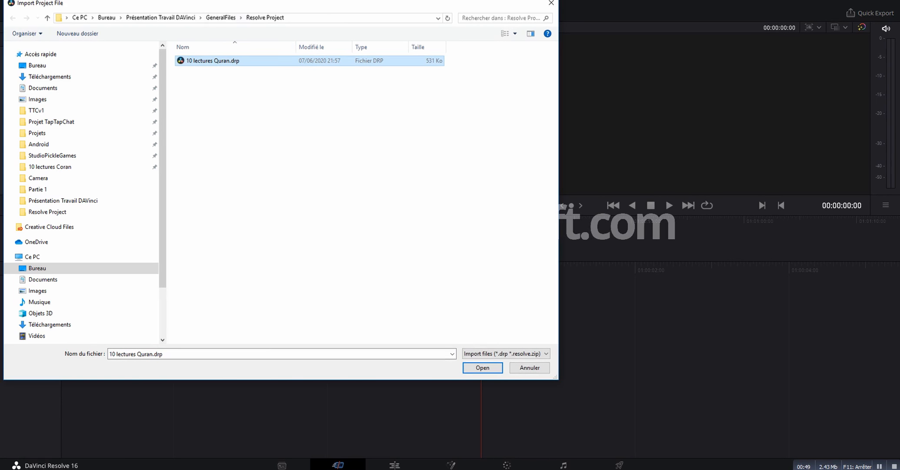
{"action": "left_click", "coordinate": [220, 18]}
{"action": "left_click", "coordinate": [160, 17]}
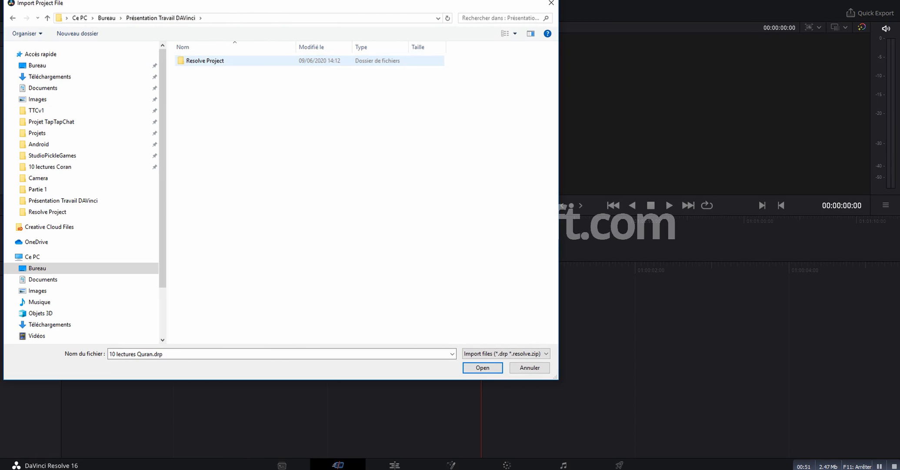
{"action": "double_click", "coordinate": [205, 60]}
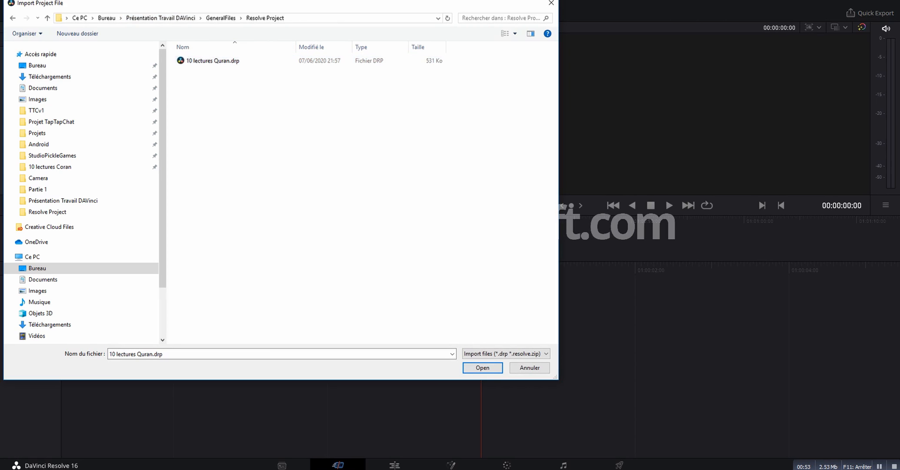
{"action": "left_click", "coordinate": [506, 353]}
{"action": "left_click", "coordinate": [506, 364]}
{"action": "left_click", "coordinate": [212, 61]}
{"action": "key", "text": "Return"}
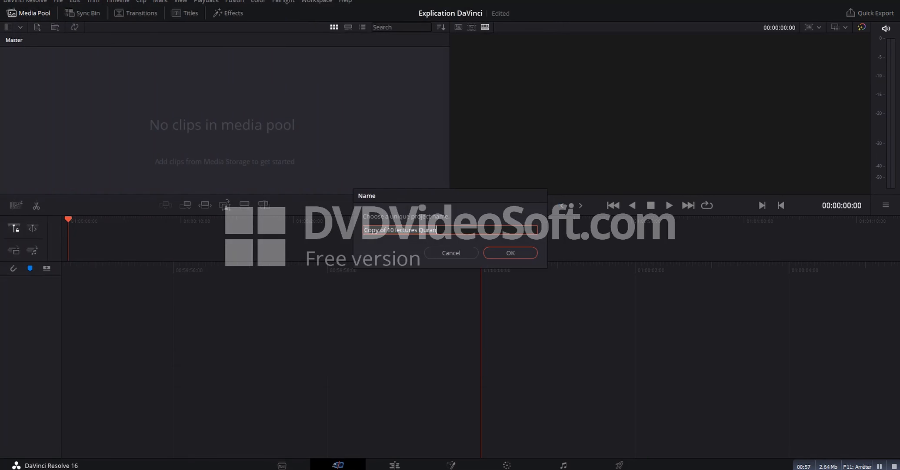
{"action": "key", "text": "Return"}
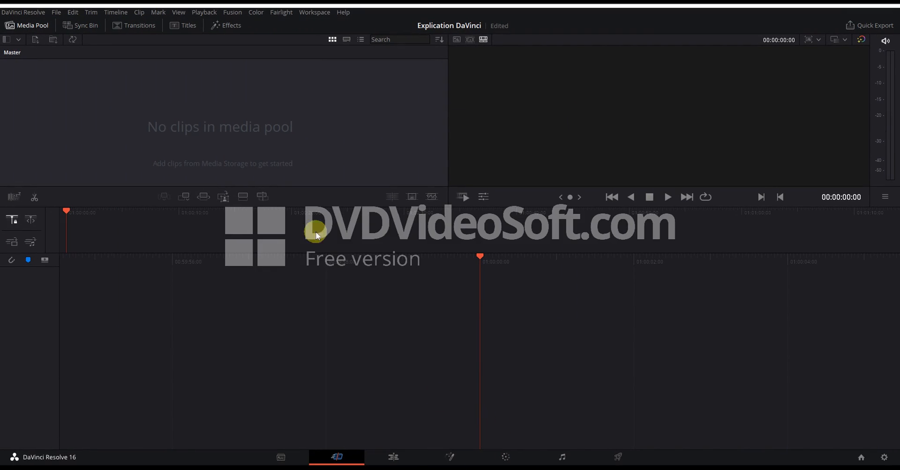
Step: Open 'Copy of 10 lectures Quran' from the Project Manager, saving Explication DaVinci first
{"action": "left_click", "coordinate": [865, 457]}
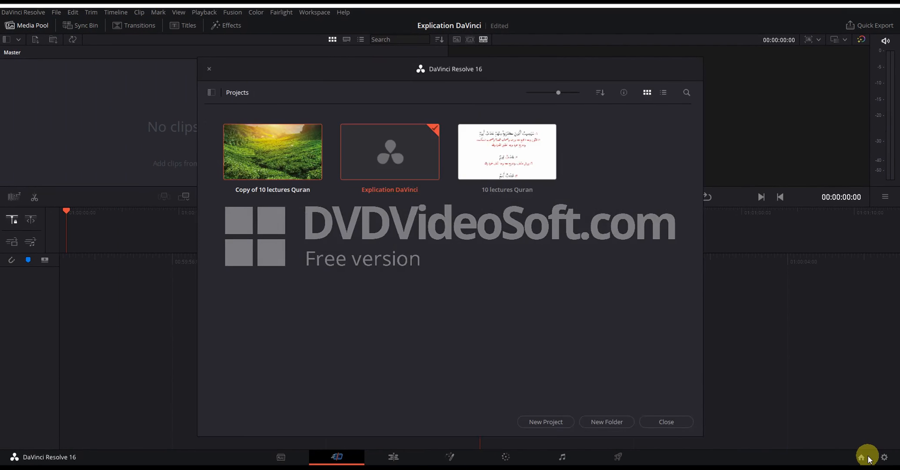
{"action": "left_click", "coordinate": [678, 420]}
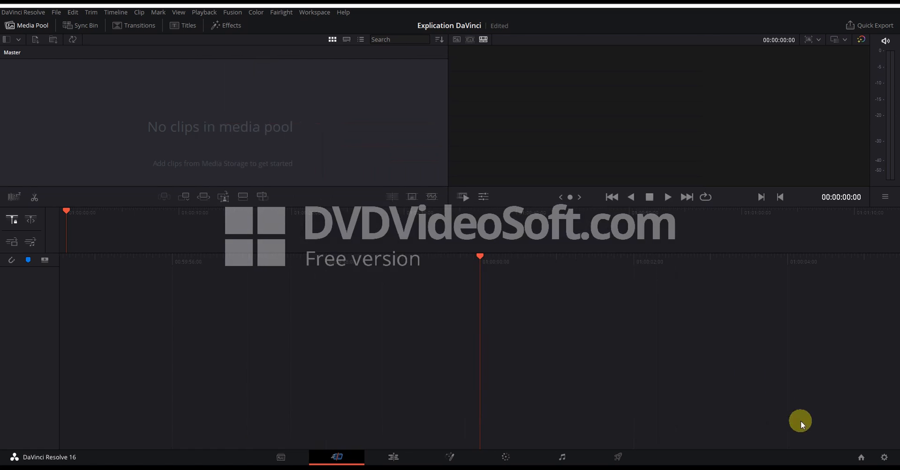
{"action": "left_click", "coordinate": [860, 457]}
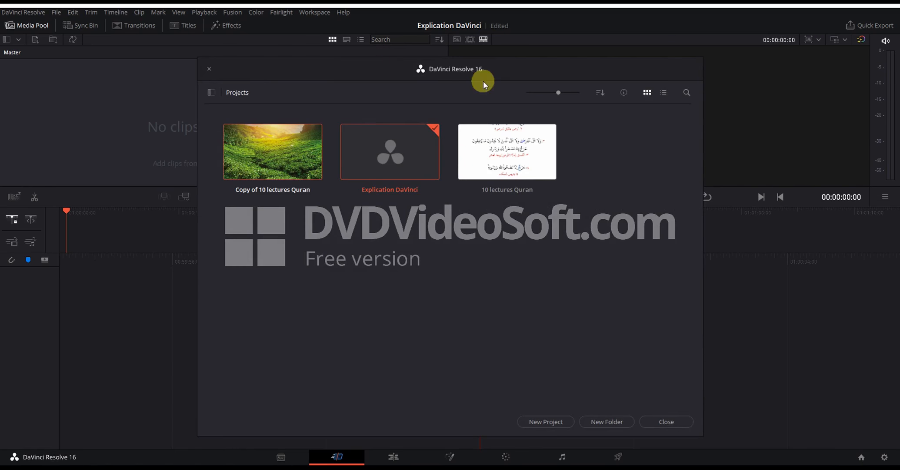
{"action": "left_click_drag", "start_coordinate": [398, 71], "coordinate": [371, 87]}
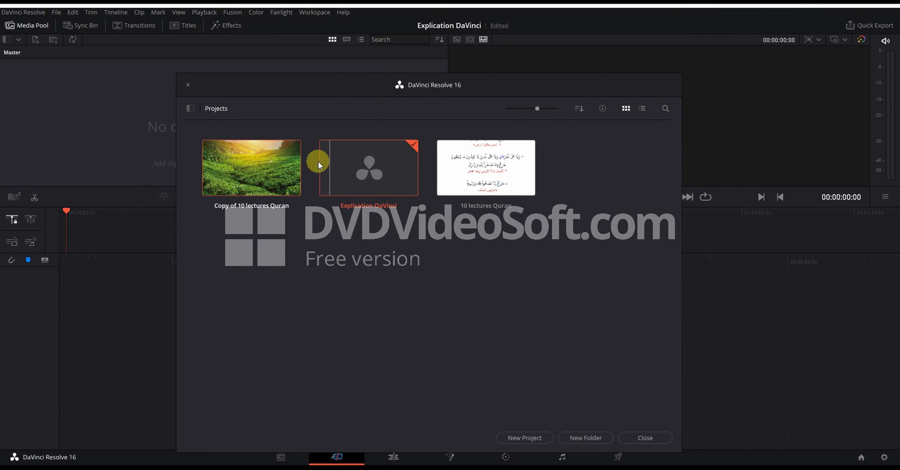
{"action": "double_click", "coordinate": [244, 186]}
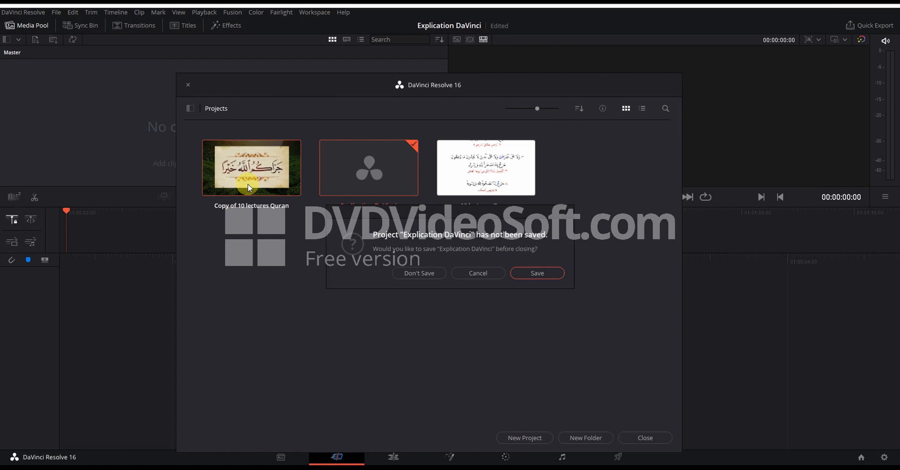
{"action": "left_click", "coordinate": [526, 271]}
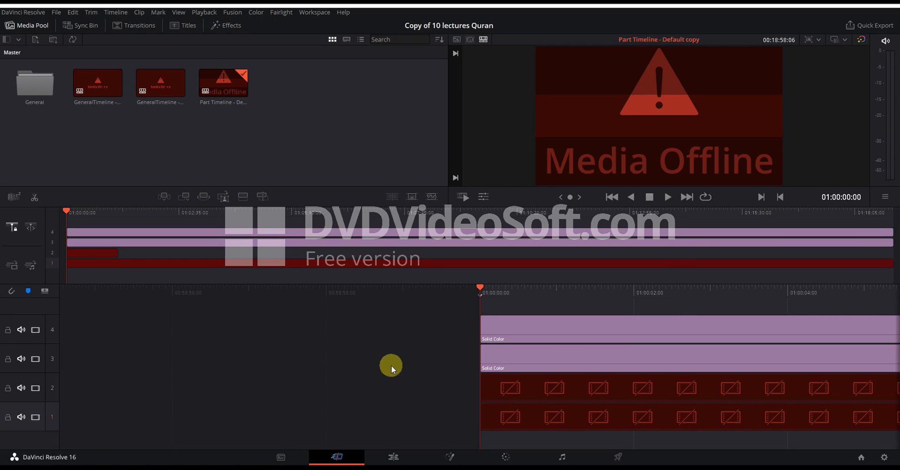
Step: Switch to the Media page and select the General bin to list its six clips
{"action": "left_click", "coordinate": [292, 455]}
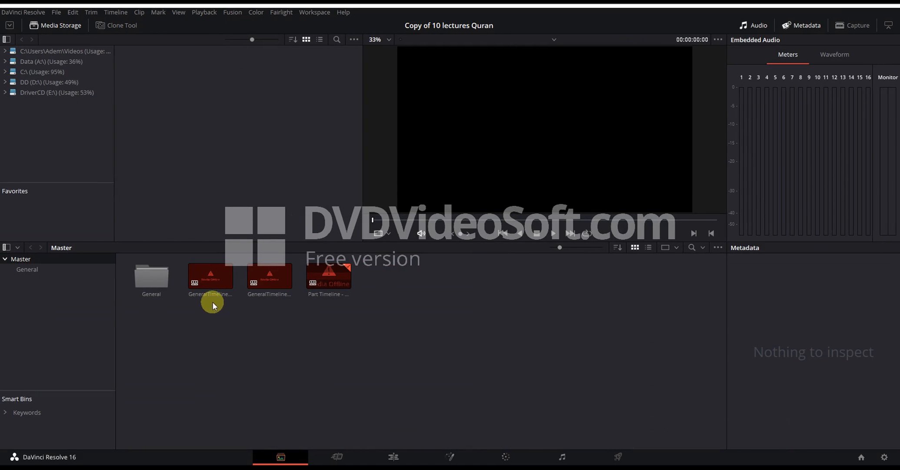
{"action": "left_click", "coordinate": [36, 268]}
{"action": "left_click", "coordinate": [41, 260]}
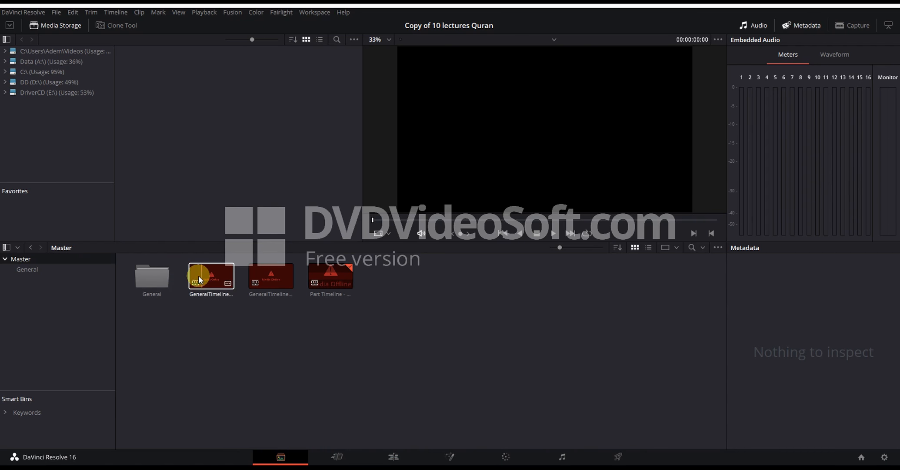
{"action": "left_click", "coordinate": [160, 281]}
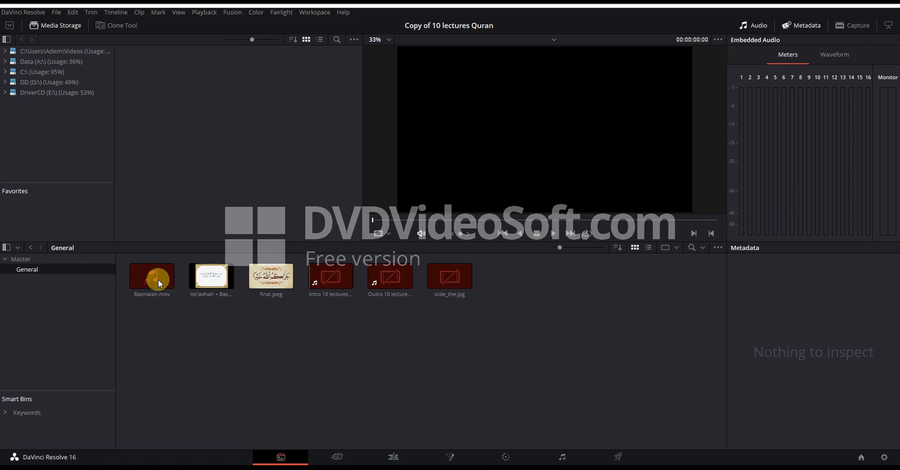
Step: Choose Relink Selected Clips for the offline Basmalah.mov clip
{"action": "right_click", "coordinate": [155, 277]}
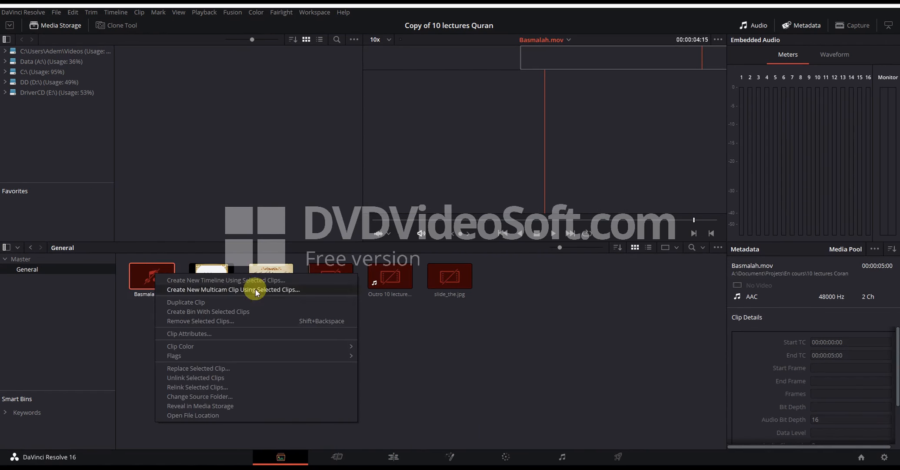
{"action": "left_click", "coordinate": [495, 314]}
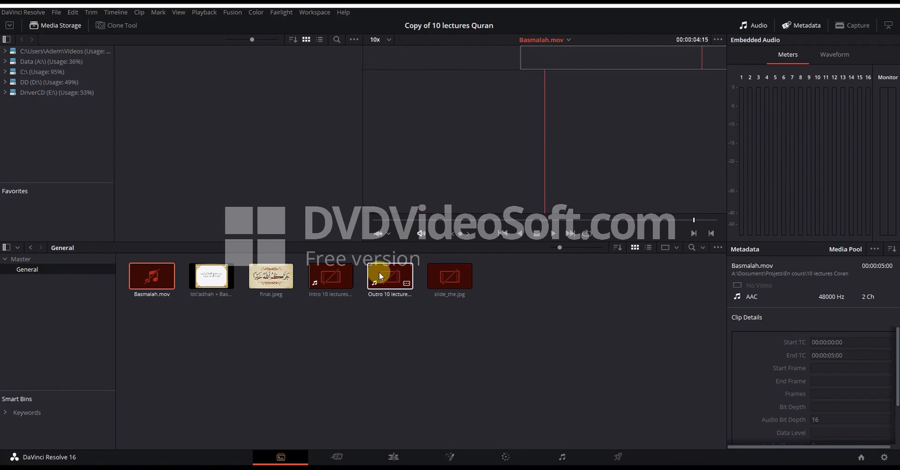
{"action": "right_click", "coordinate": [159, 280]}
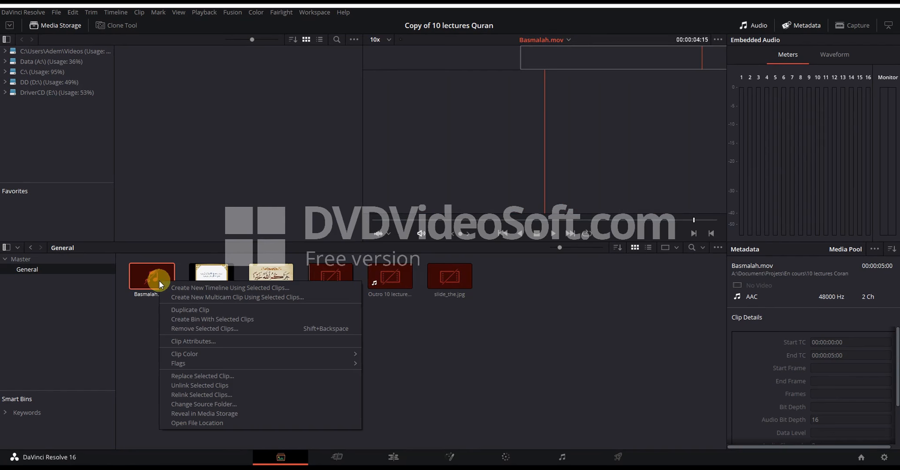
{"action": "left_click", "coordinate": [235, 396]}
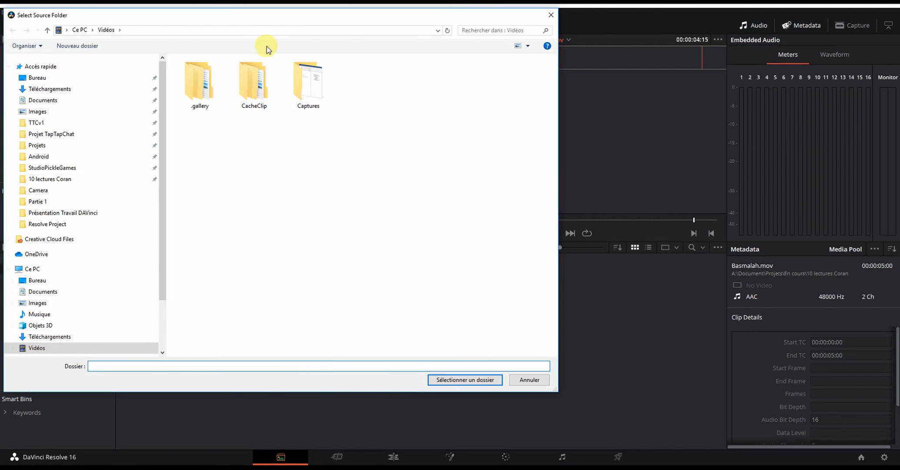
Step: Browse to Présentation Travail DAVinci > GeneralFiles and pick it as the relink folder
{"action": "left_click", "coordinate": [277, 30]}
{"action": "key", "text": "ctrl+v"}
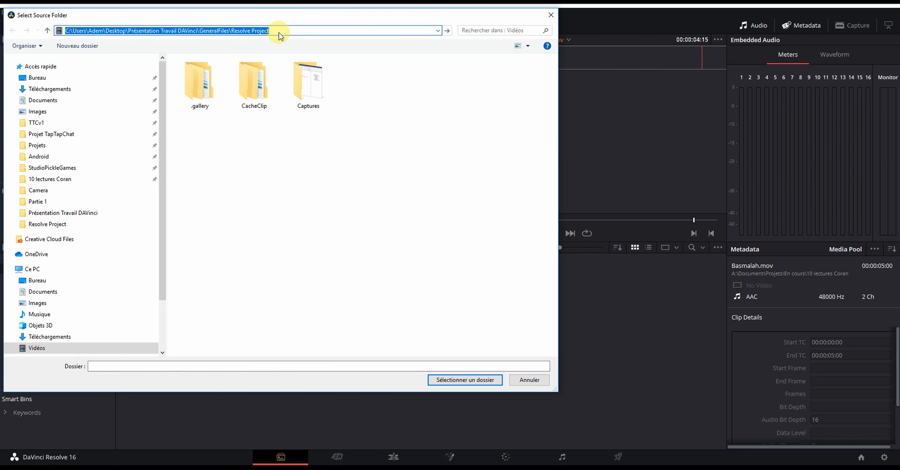
{"action": "key", "text": "Return"}
{"action": "left_click", "coordinate": [167, 30]}
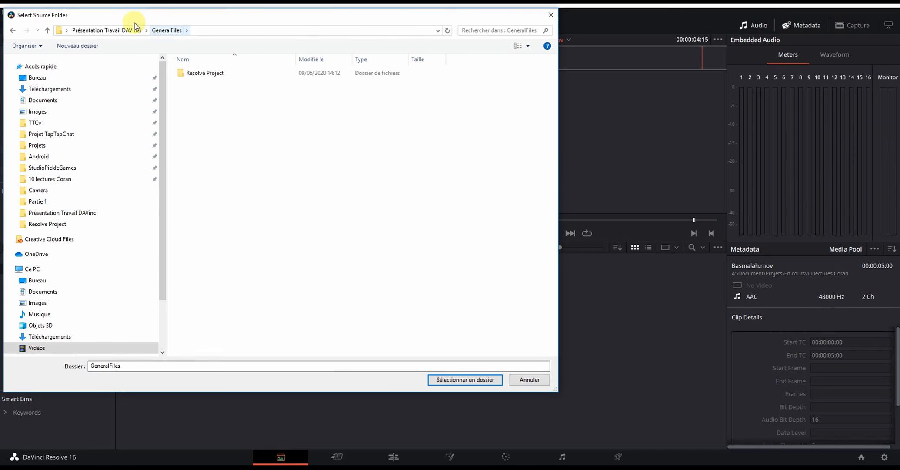
{"action": "left_click", "coordinate": [125, 32]}
{"action": "double_click", "coordinate": [206, 75]}
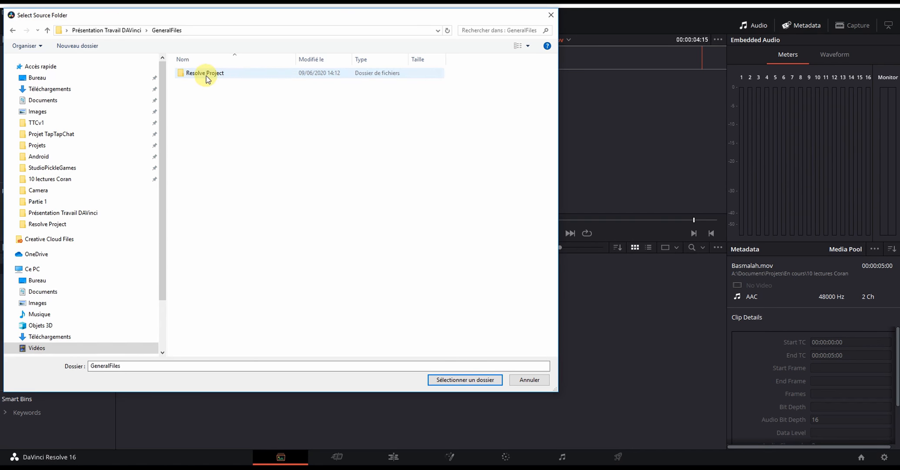
{"action": "left_click", "coordinate": [464, 382]}
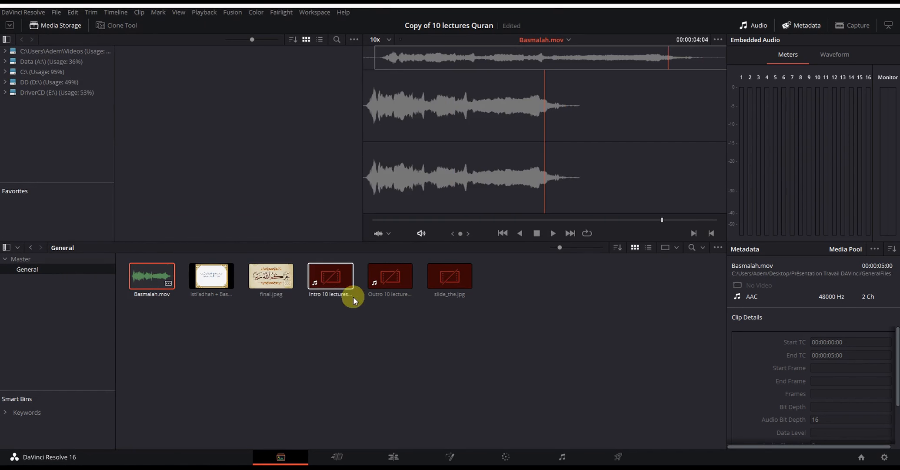
Step: Relink the offline Intro and Outro clips to their new source folder
{"action": "left_click", "coordinate": [328, 282]}
{"action": "right_click", "coordinate": [328, 282]}
{"action": "left_click", "coordinate": [365, 247]}
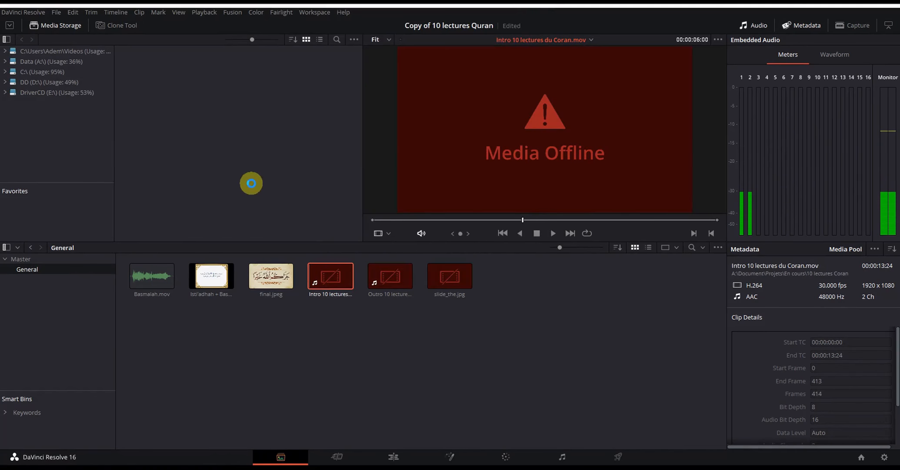
{"action": "left_click", "coordinate": [457, 386]}
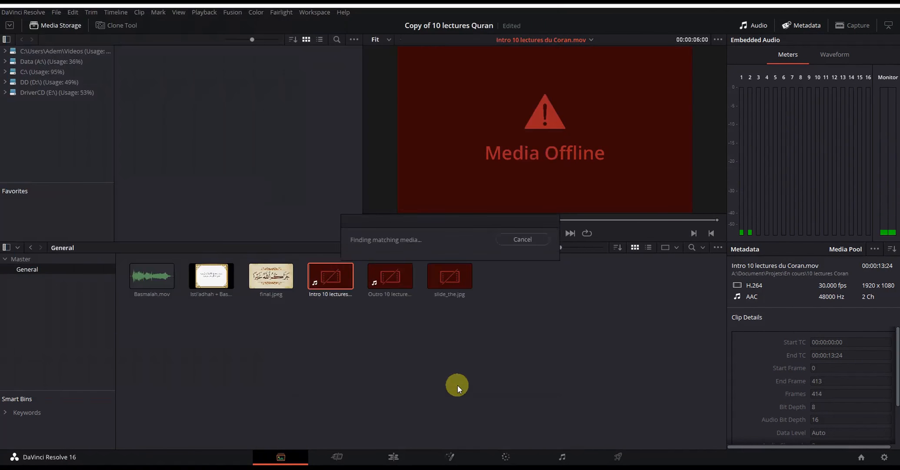
{"action": "right_click", "coordinate": [395, 285]}
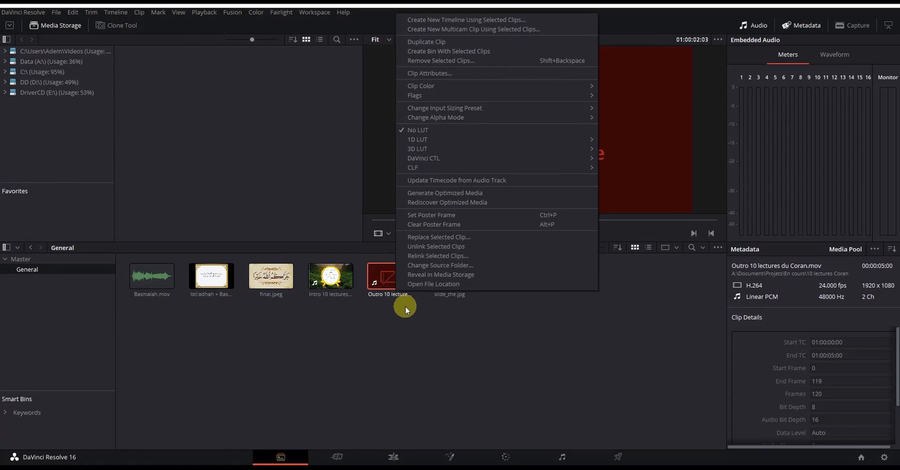
{"action": "left_click", "coordinate": [439, 256]}
{"action": "left_click", "coordinate": [495, 378]}
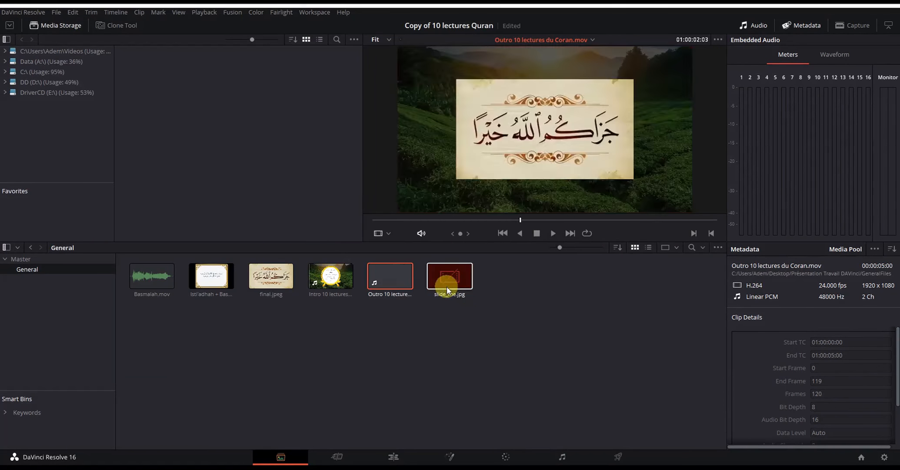
Step: Relink slide_the.jpg, then show the Master bin's three timelines
{"action": "right_click", "coordinate": [446, 287]}
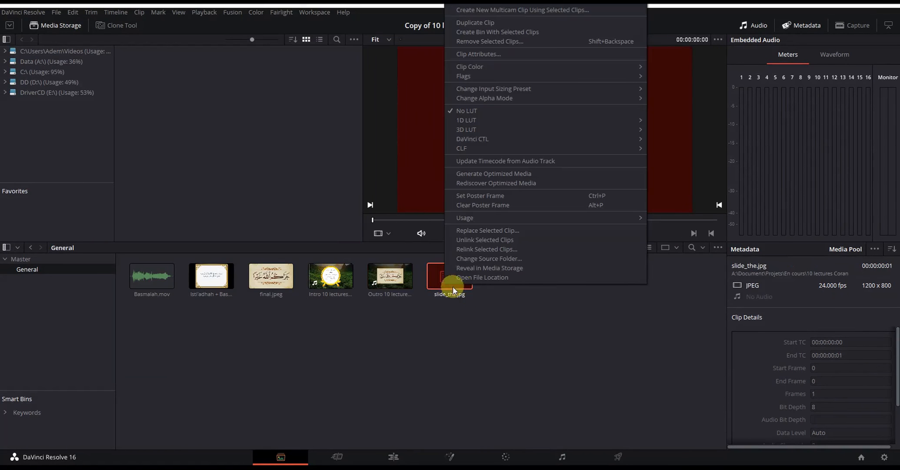
{"action": "left_click", "coordinate": [478, 251]}
{"action": "left_click", "coordinate": [471, 387]}
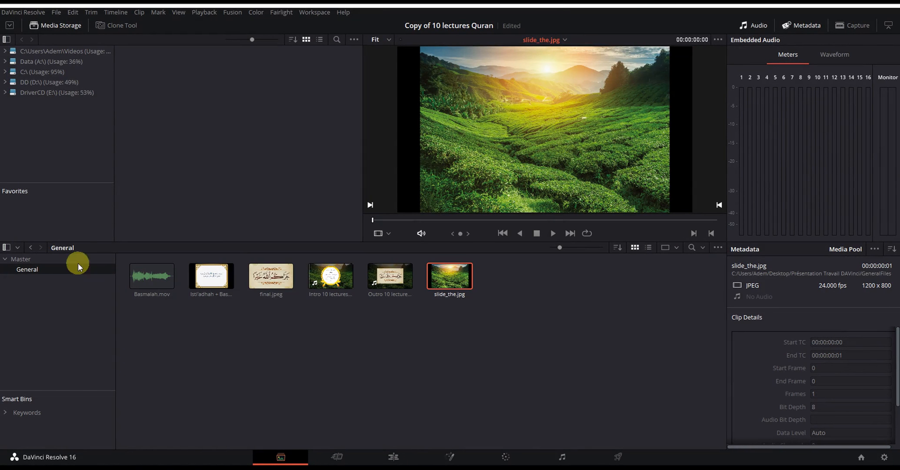
{"action": "left_click", "coordinate": [36, 258]}
Step: Preview the Master bin timelines and load GeneralTimeline - Isti'adhah (00:00:18:19, 24 fps) in the viewer
{"action": "left_click", "coordinate": [267, 282]}
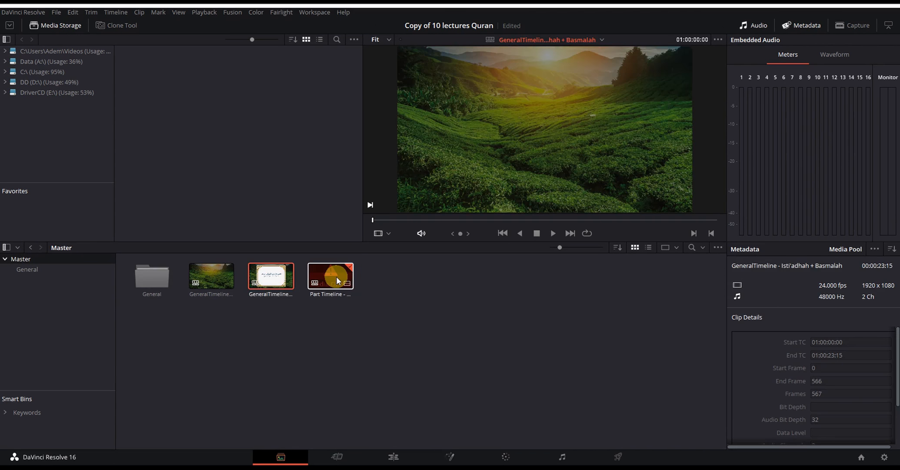
{"action": "left_click", "coordinate": [337, 276]}
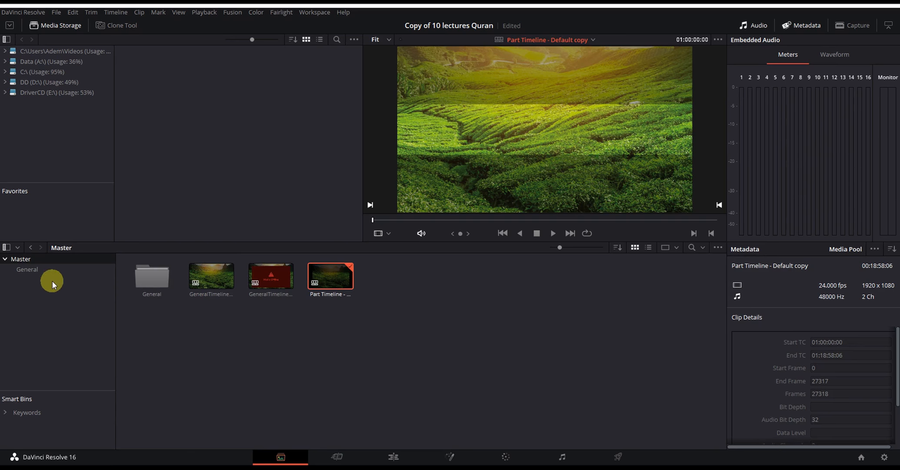
{"action": "left_click", "coordinate": [30, 269]}
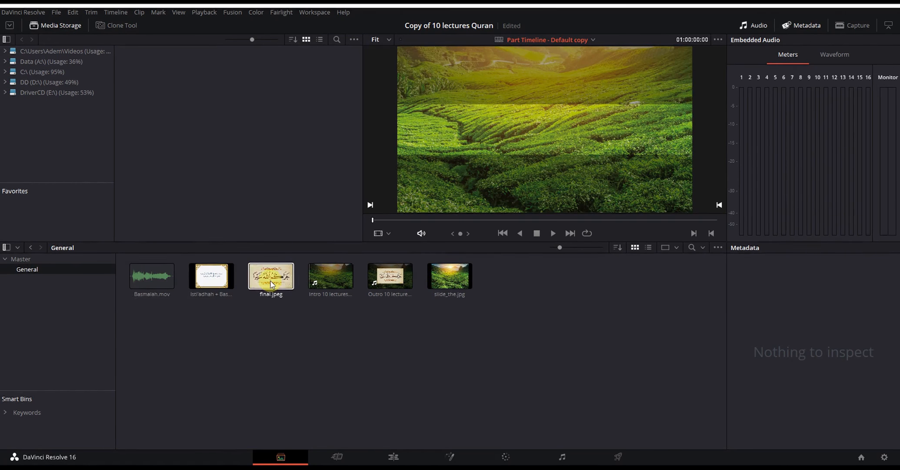
{"action": "left_click", "coordinate": [17, 259]}
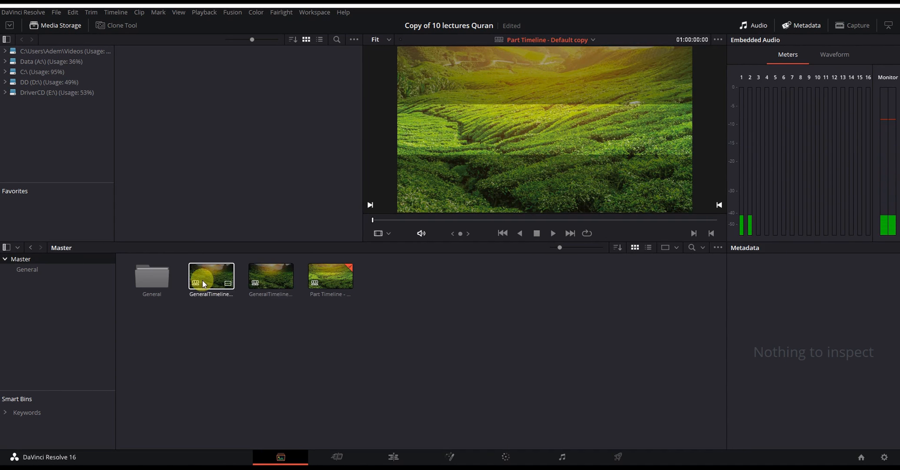
{"action": "left_click", "coordinate": [214, 287]}
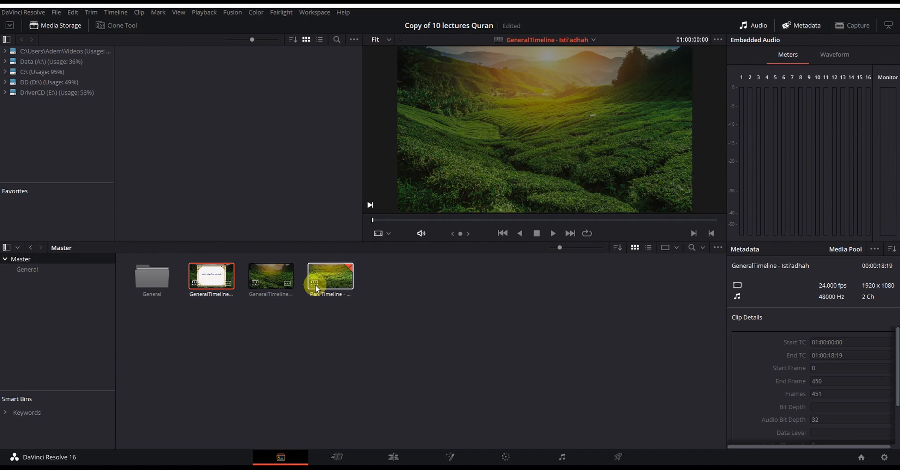
Step: Open GeneralTimeline - Isti'adhah on the Edit page and enlarge the Video 1, Video 2 and Audio 1 tracks
{"action": "double_click", "coordinate": [226, 273]}
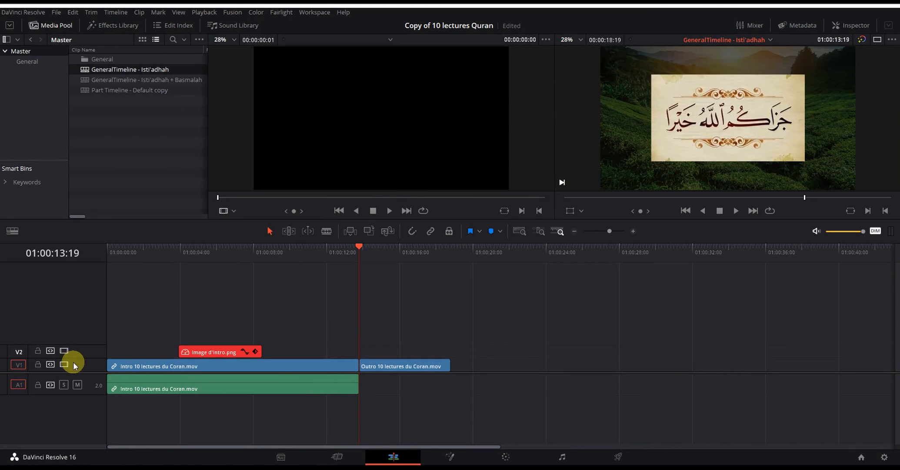
{"action": "left_click_drag", "start_coordinate": [77, 359], "coordinate": [81, 340]}
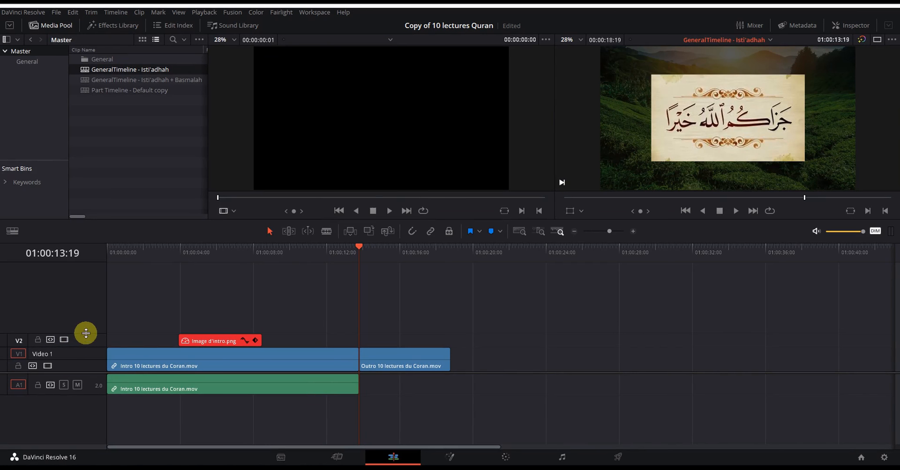
{"action": "left_click_drag", "start_coordinate": [85, 333], "coordinate": [84, 304]}
{"action": "left_click_drag", "start_coordinate": [356, 253], "coordinate": [356, 273]}
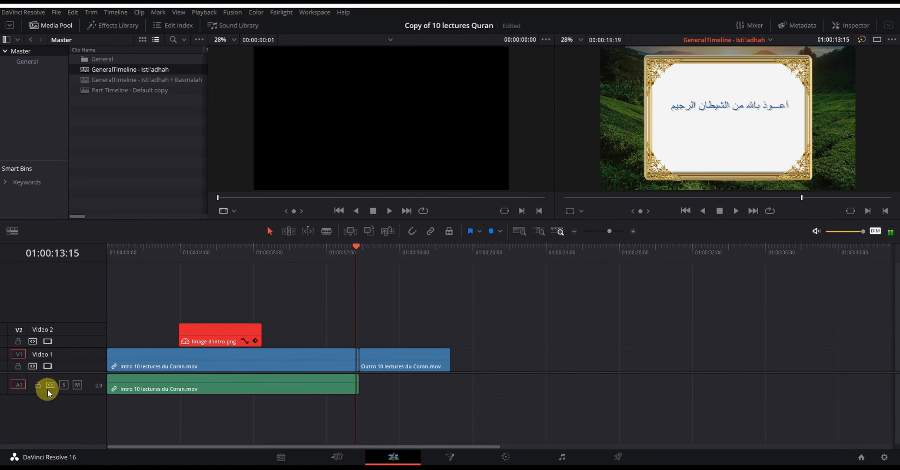
{"action": "left_click_drag", "start_coordinate": [56, 394], "coordinate": [60, 418]}
Step: Play the timeline from the start while checking the intro image, Intro and Outro clips
{"action": "left_click", "coordinate": [242, 390]}
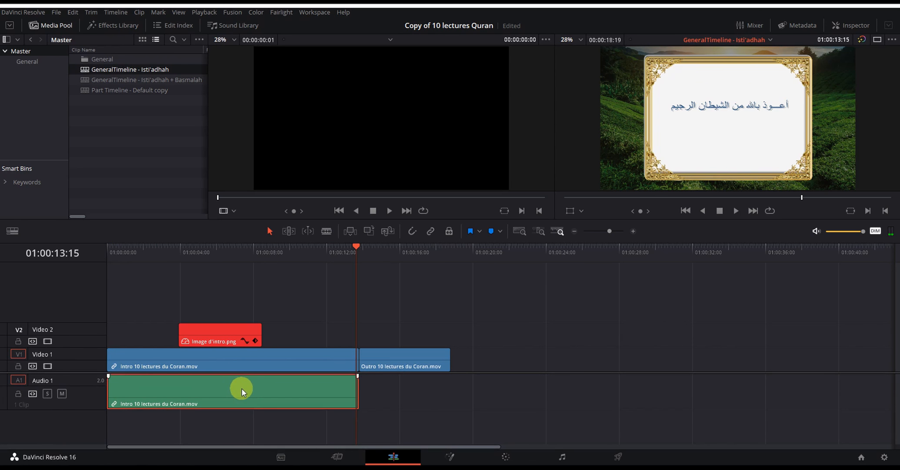
{"action": "left_click_drag", "start_coordinate": [357, 246], "coordinate": [113, 253]}
{"action": "key", "text": "space"}
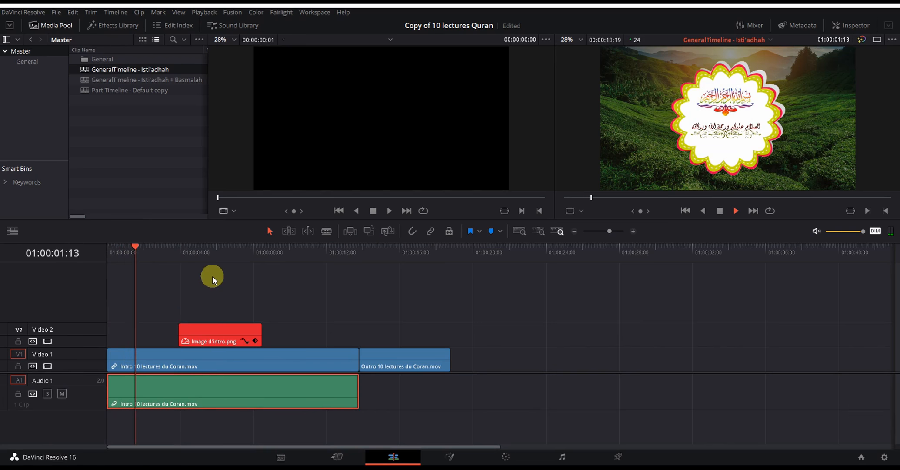
{"action": "left_click", "coordinate": [219, 330]}
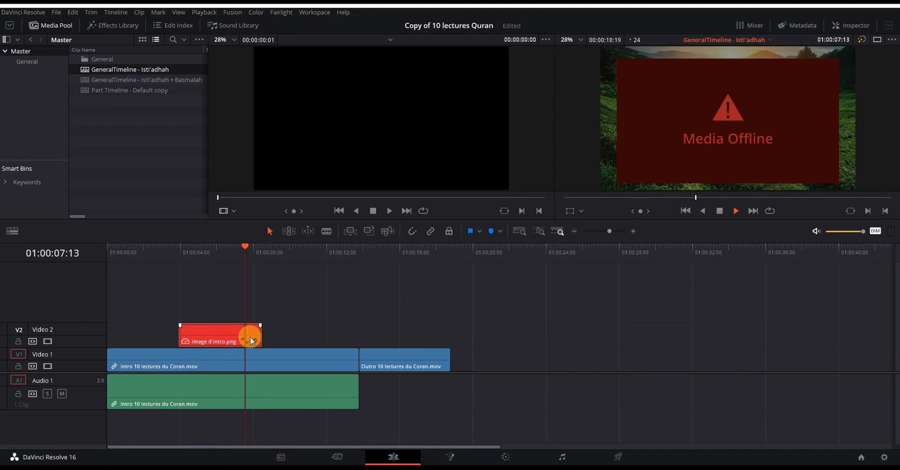
{"action": "left_click", "coordinate": [323, 385]}
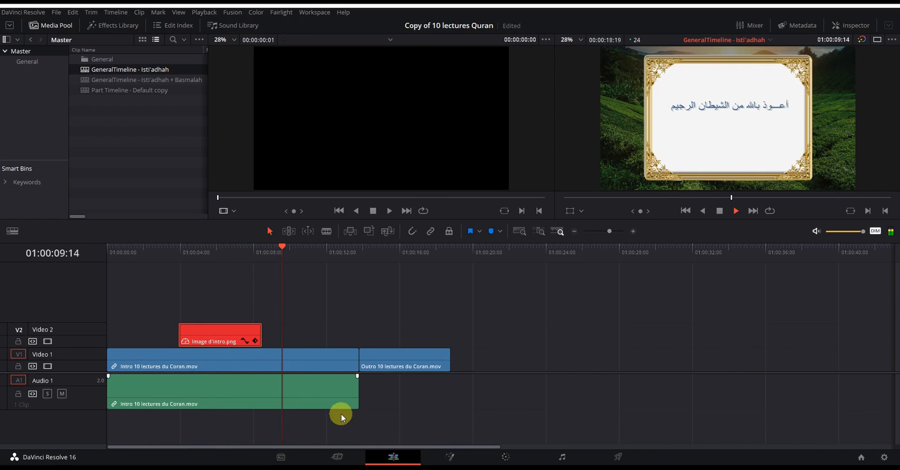
{"action": "left_click", "coordinate": [337, 364]}
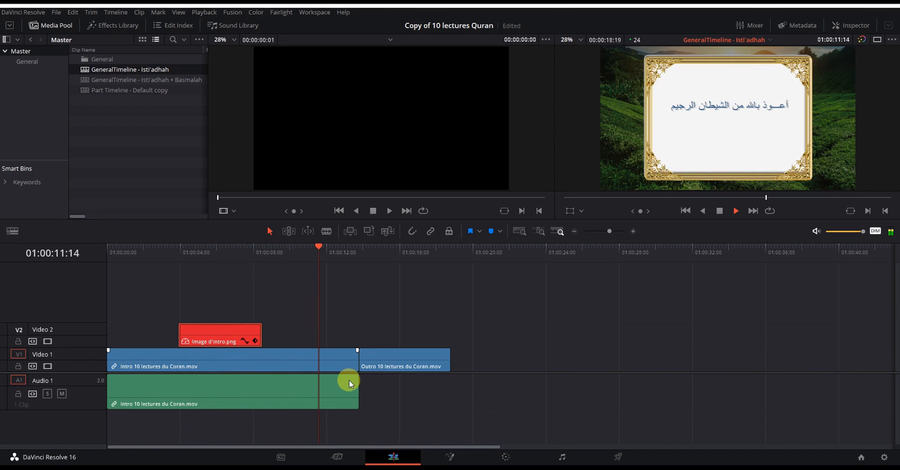
{"action": "left_click", "coordinate": [401, 366]}
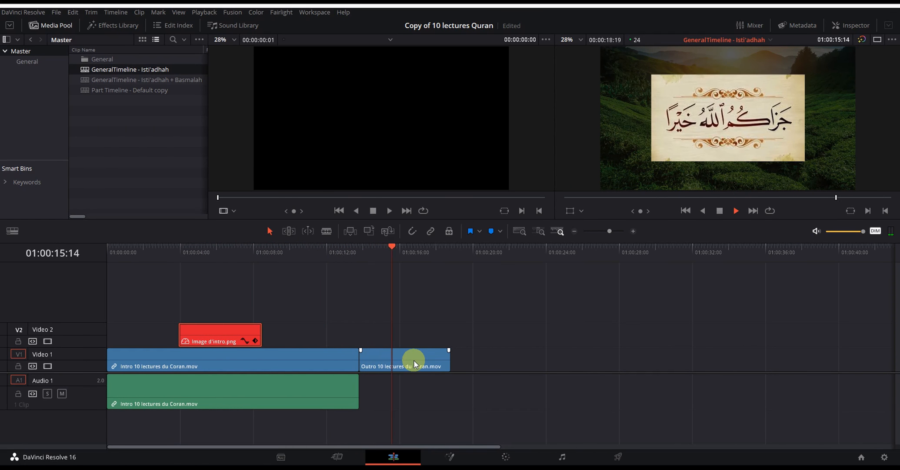
{"action": "key", "text": "space"}
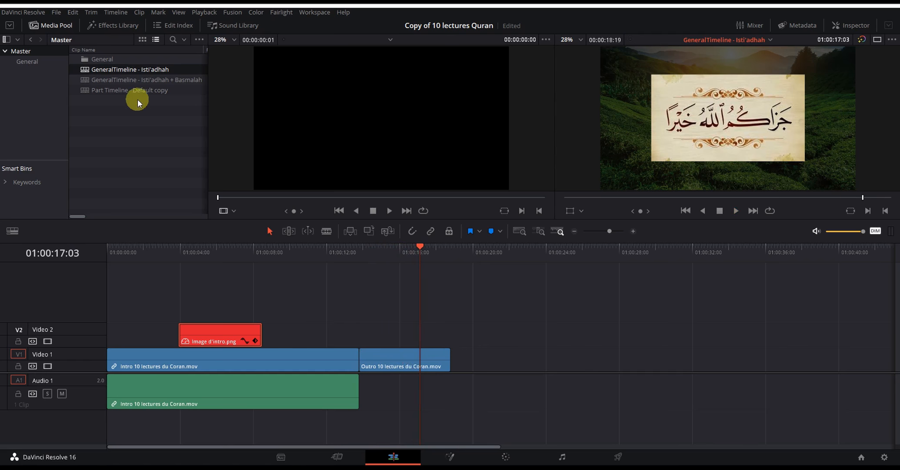
Step: Open the Isti'adhah + Basmalah timeline and scrub from the intro image to the Basmalah frame
{"action": "double_click", "coordinate": [112, 80]}
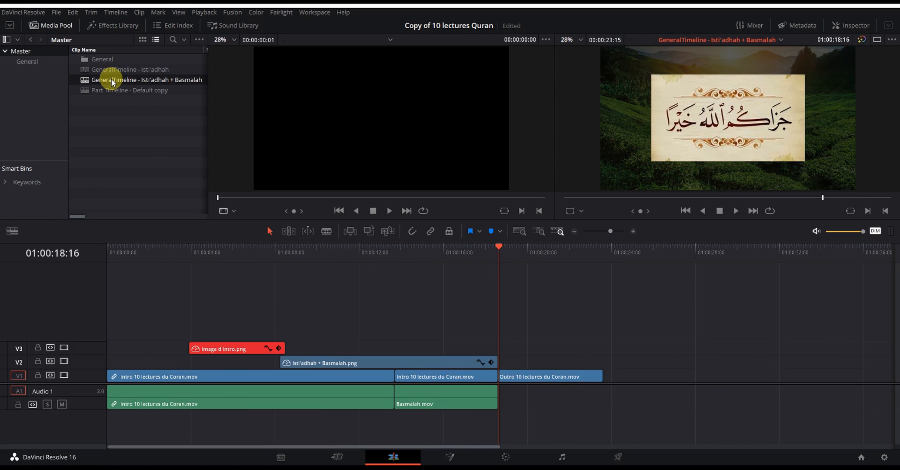
{"action": "left_click_drag", "start_coordinate": [498, 247], "coordinate": [195, 255]}
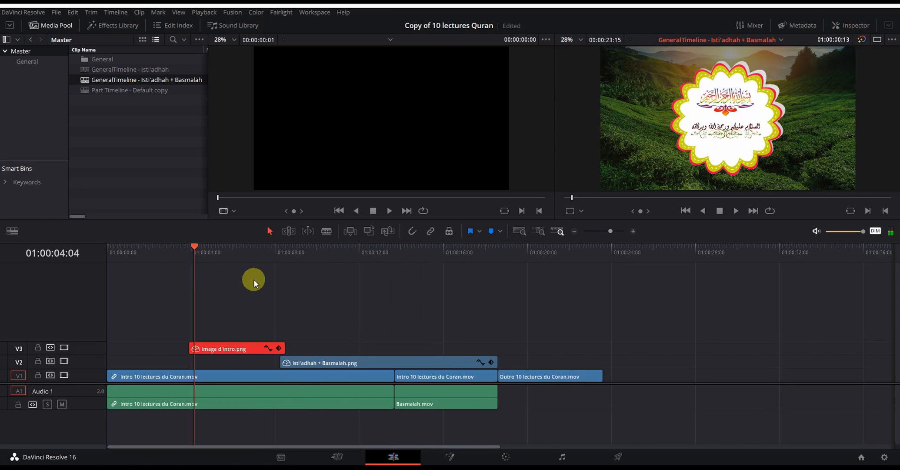
{"action": "left_click_drag", "start_coordinate": [254, 283], "coordinate": [492, 286]}
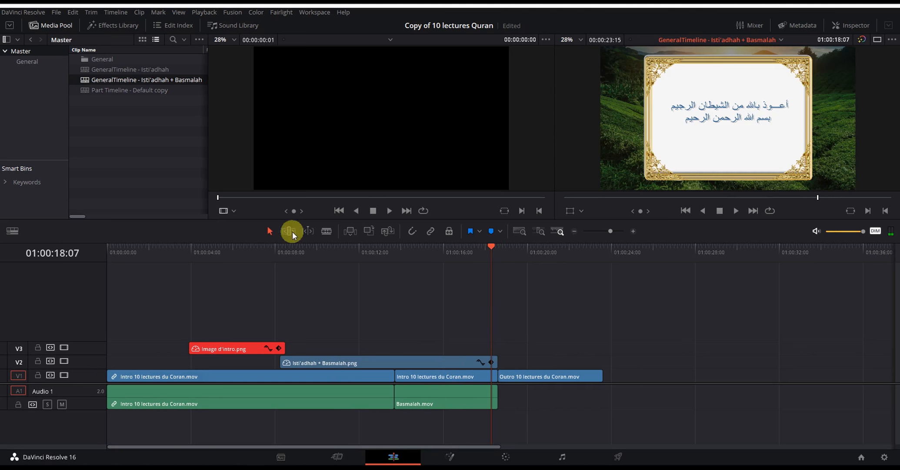
Step: Open Part Timeline - Default copy, inspect its Video 2 slide clip, then return to the Media page
{"action": "double_click", "coordinate": [123, 92]}
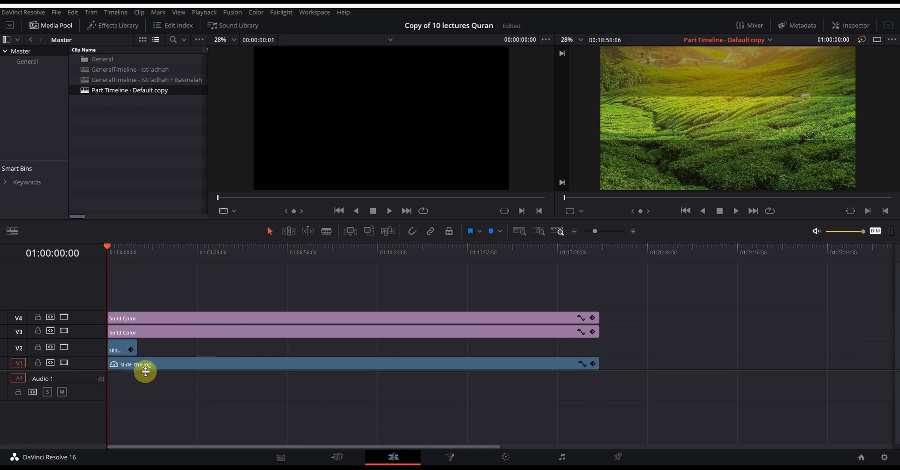
{"action": "left_click", "coordinate": [121, 348]}
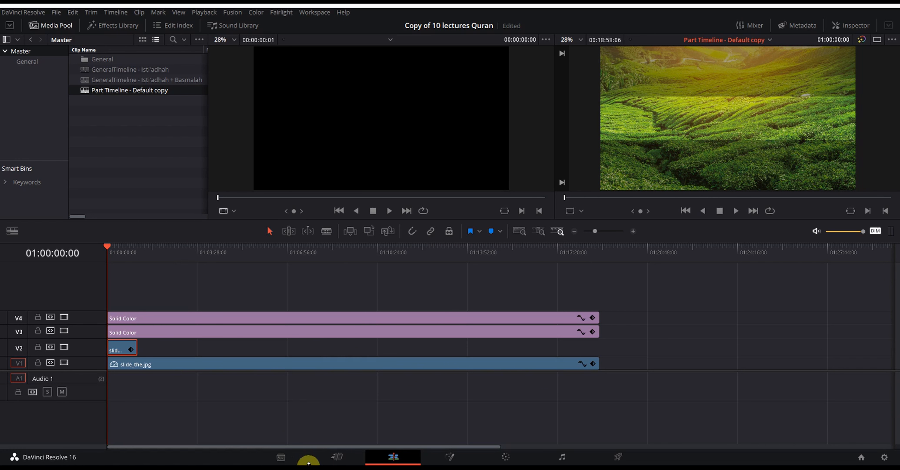
{"action": "left_click_drag", "start_coordinate": [308, 463], "coordinate": [310, 452]}
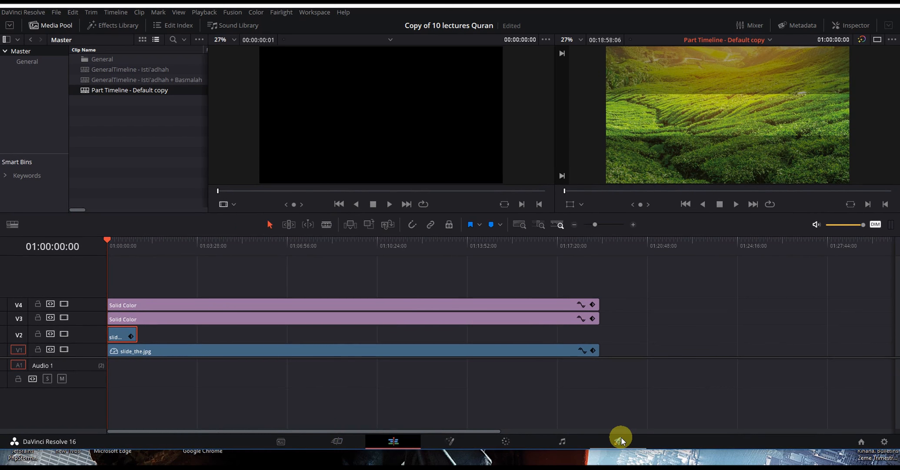
{"action": "left_click", "coordinate": [290, 443]}
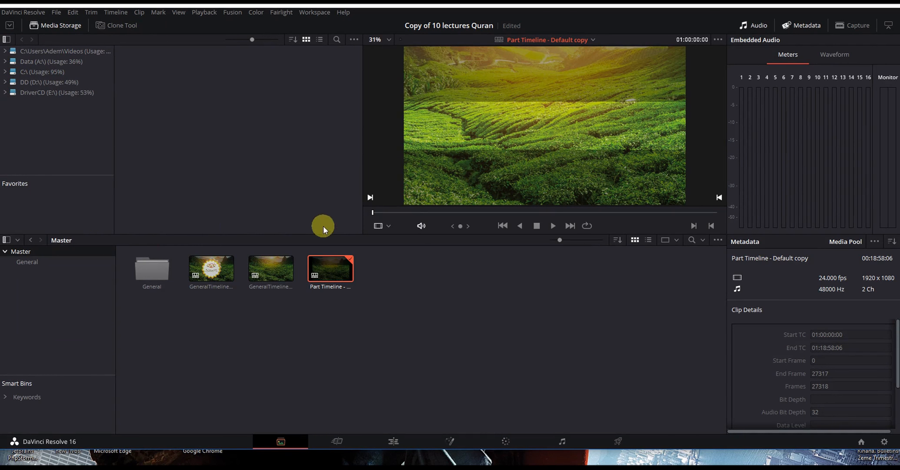
Step: Browse Data (A:) > Document > Projets > En cours > 10 lectures Coran > partie 6 in Media Storage
{"action": "left_click", "coordinate": [302, 97]}
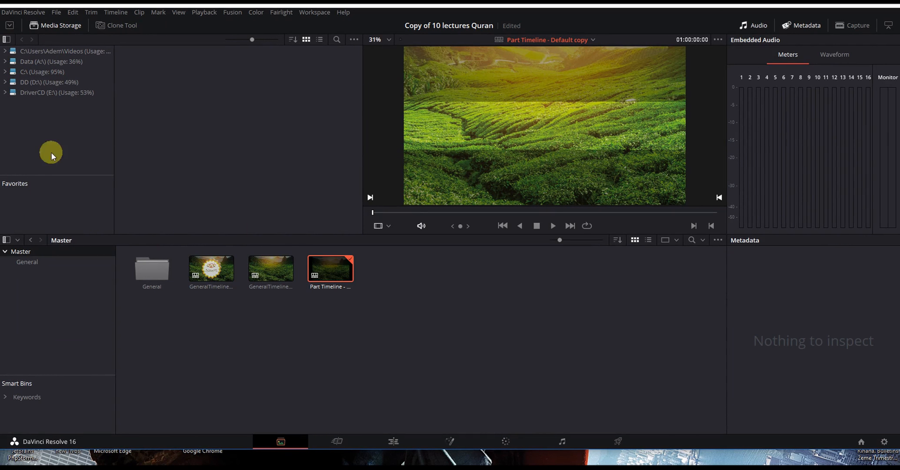
{"action": "left_click", "coordinate": [32, 62]}
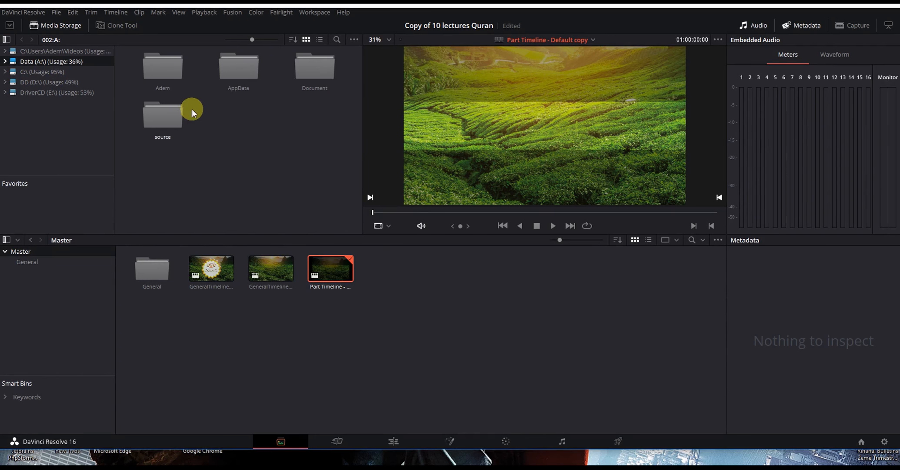
{"action": "double_click", "coordinate": [320, 76]}
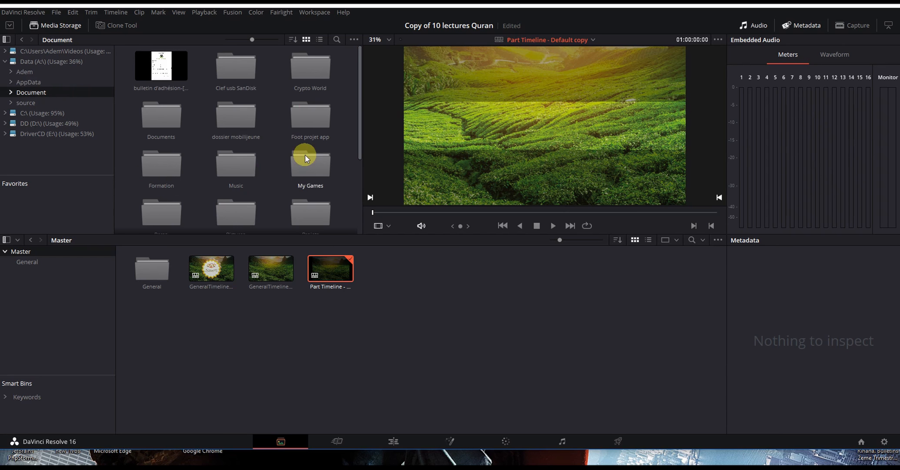
{"action": "scroll", "coordinate": [305, 155], "scroll_direction": "down", "scroll_amount": 1}
{"action": "left_click_drag", "start_coordinate": [252, 39], "coordinate": [246, 38]}
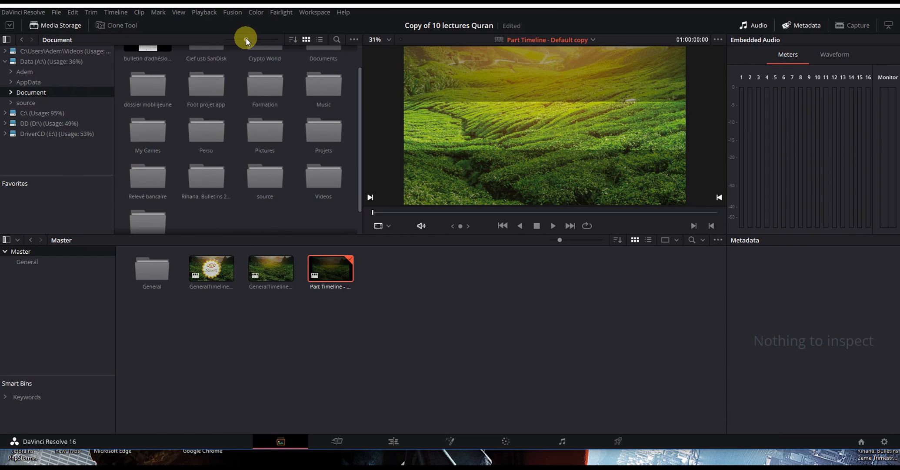
{"action": "double_click", "coordinate": [313, 162]}
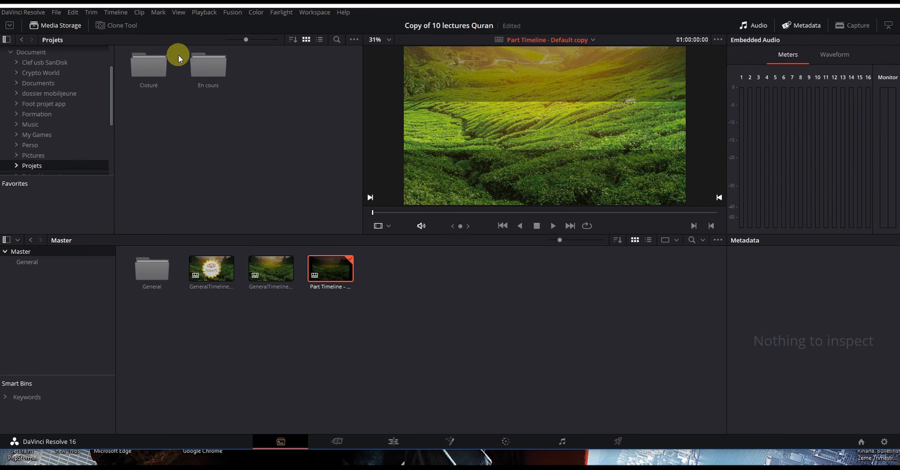
{"action": "double_click", "coordinate": [208, 67]}
{"action": "double_click", "coordinate": [161, 65]}
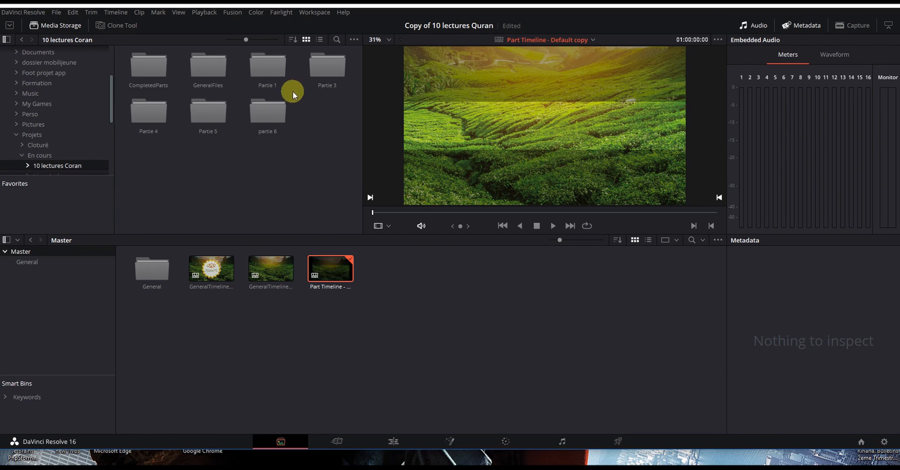
{"action": "double_click", "coordinate": [270, 115]}
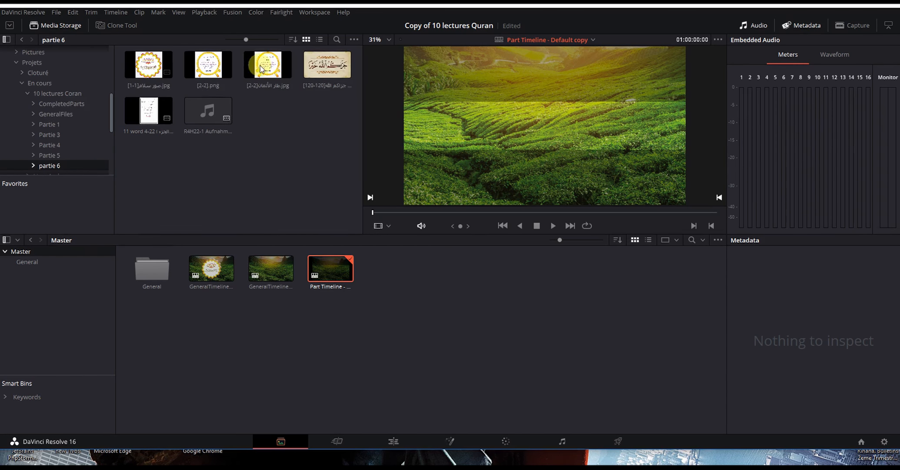
{"action": "left_click", "coordinate": [21, 40]}
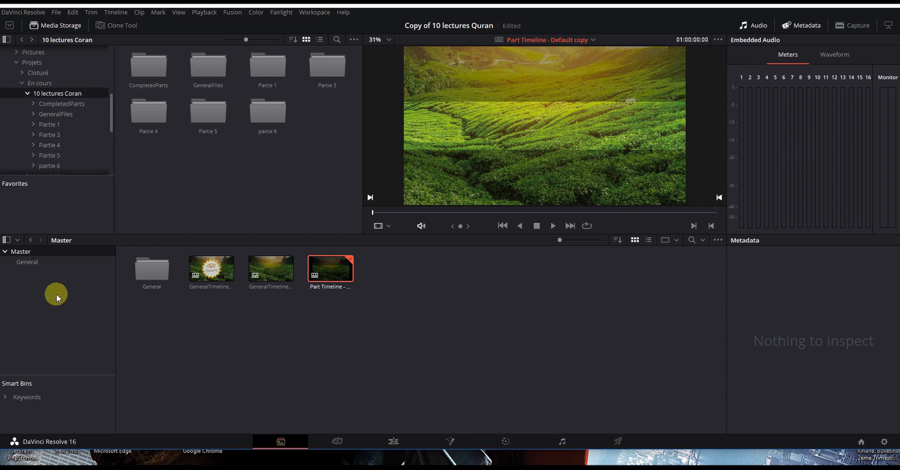
Step: List the General bin's clips, visit the Cut and Edit pages, then reopen partie 6 on the Media page
{"action": "left_click", "coordinate": [20, 261]}
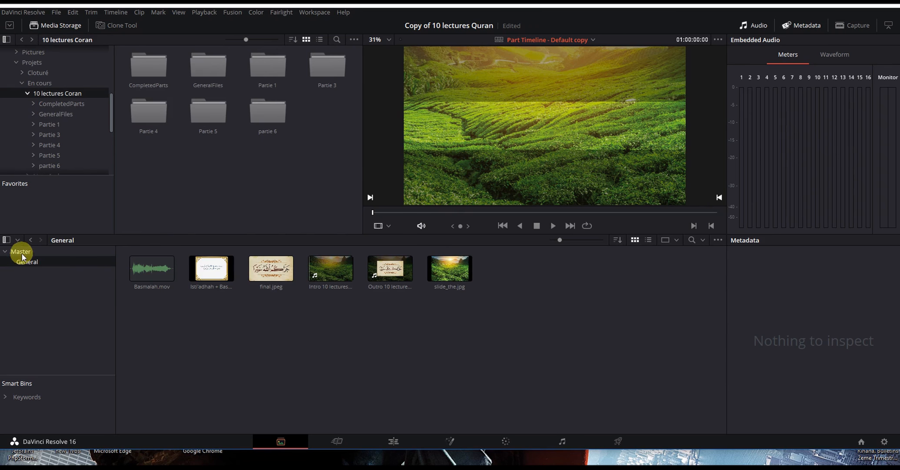
{"action": "left_click", "coordinate": [317, 268]}
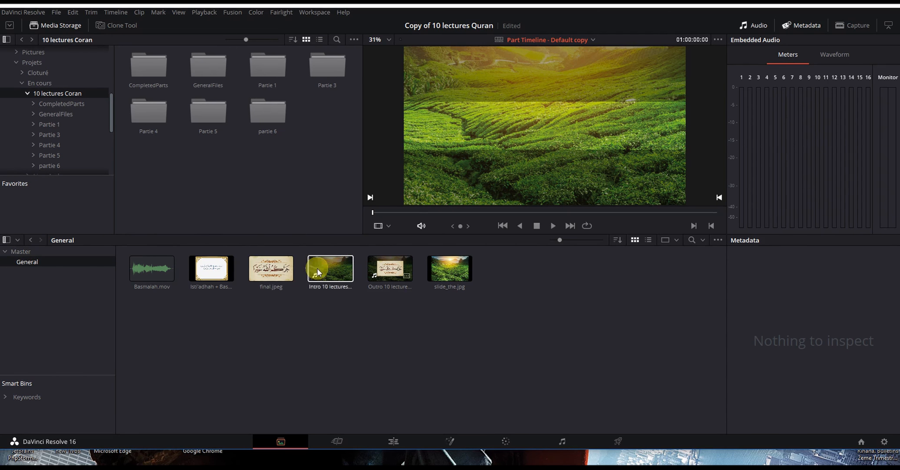
{"action": "left_click", "coordinate": [340, 443]}
{"action": "left_click", "coordinate": [390, 436]}
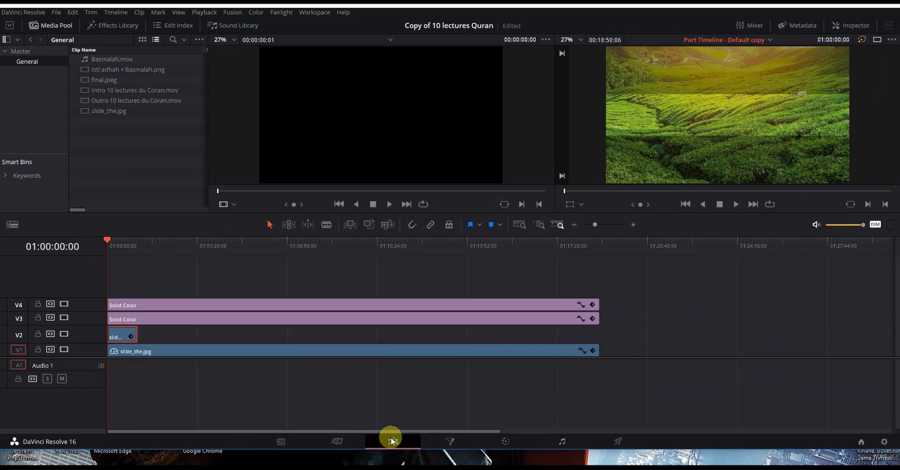
{"action": "left_click", "coordinate": [289, 442]}
{"action": "double_click", "coordinate": [257, 125]}
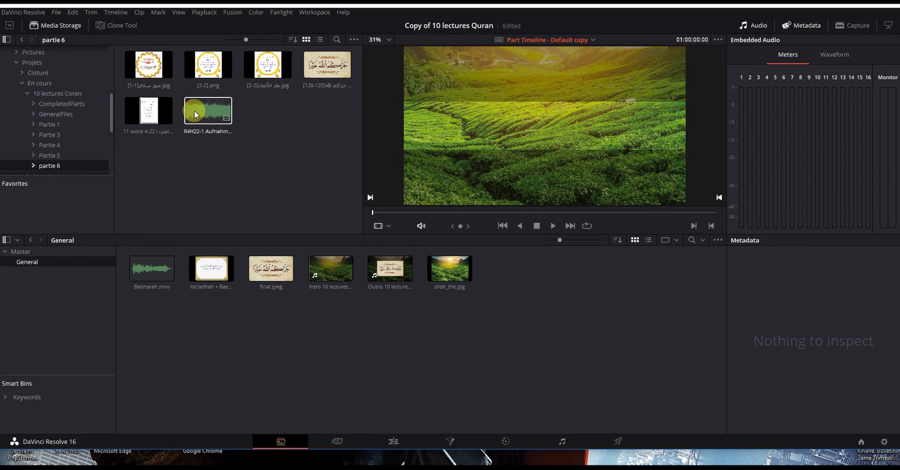
Step: Add the gold badge [2-2] image to the bins, then delete it from the Master bin
{"action": "left_click", "coordinate": [263, 81]}
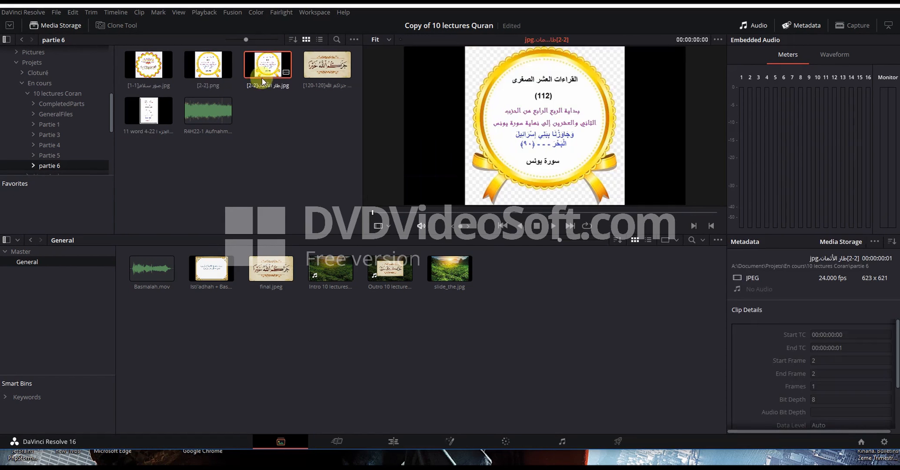
{"action": "left_click_drag", "start_coordinate": [263, 81], "coordinate": [406, 288]}
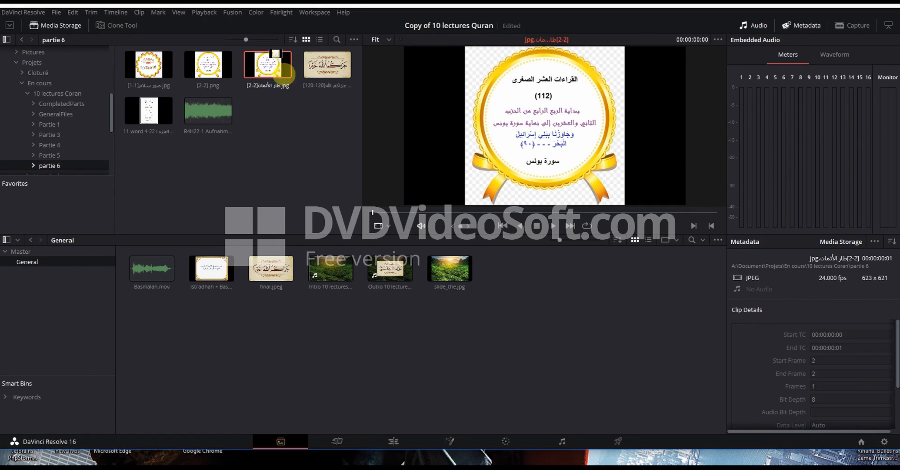
{"action": "left_click", "coordinate": [29, 252]}
{"action": "left_click_drag", "start_coordinate": [256, 69], "coordinate": [455, 345]}
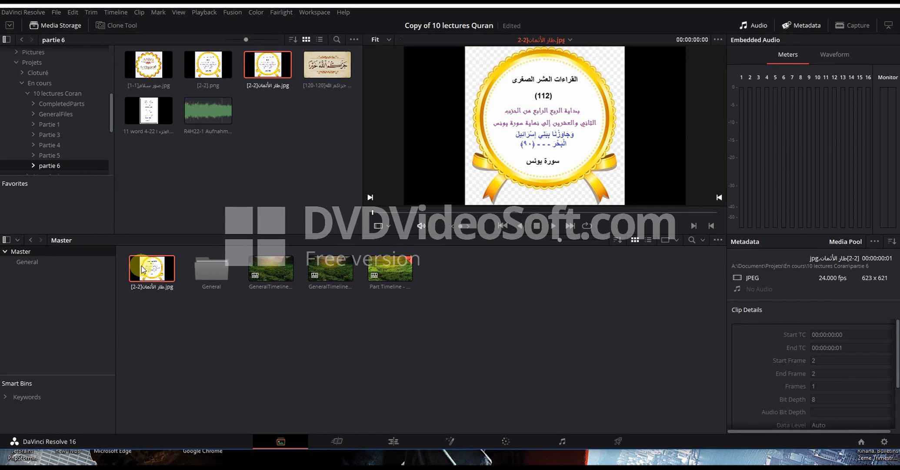
{"action": "key", "text": "Delete"}
{"action": "left_click", "coordinate": [537, 276]}
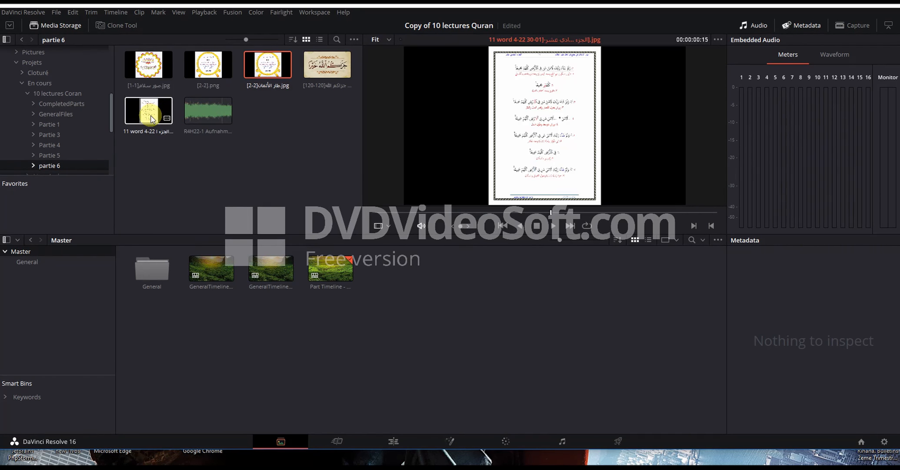
Step: Enable Show Individual Frames so the page sequence lists as separate images, then bring Google Drive forward
{"action": "left_click", "coordinate": [152, 119]}
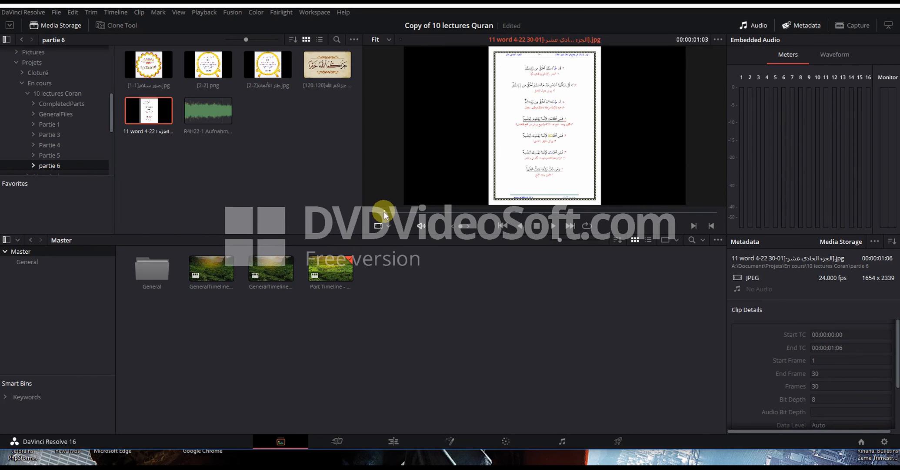
{"action": "left_click_drag", "start_coordinate": [383, 211], "coordinate": [572, 211]}
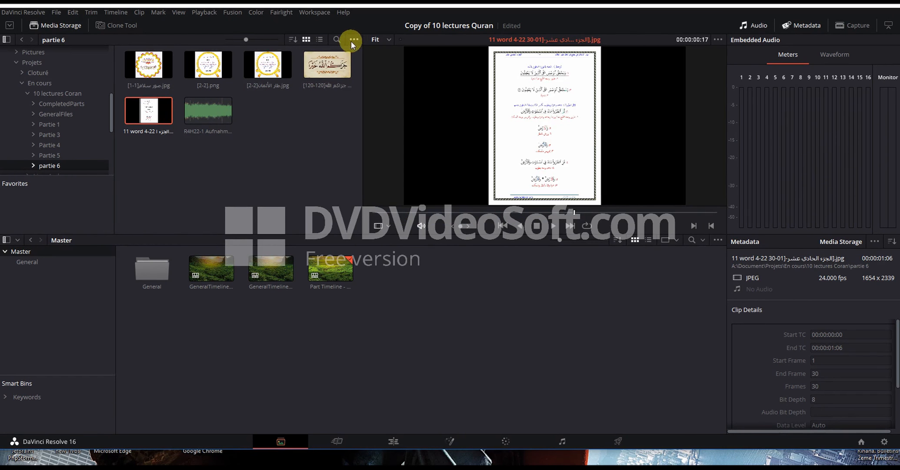
{"action": "left_click", "coordinate": [352, 41]}
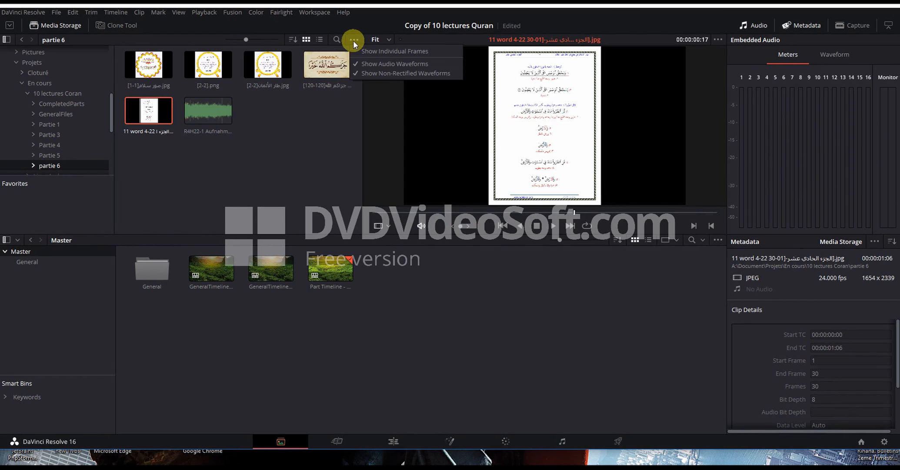
{"action": "left_click", "coordinate": [376, 51]}
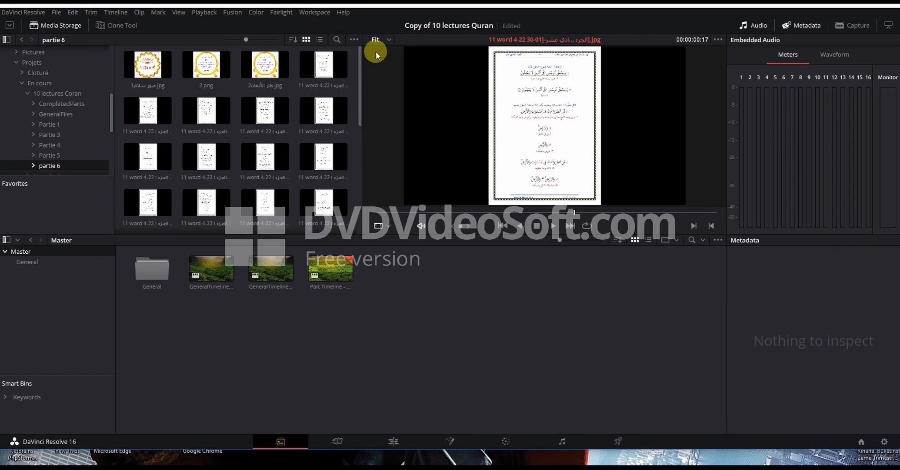
{"action": "scroll", "coordinate": [285, 150], "scroll_direction": "down", "scroll_amount": 2}
{"action": "scroll", "coordinate": [287, 155], "scroll_direction": "down", "scroll_amount": 1}
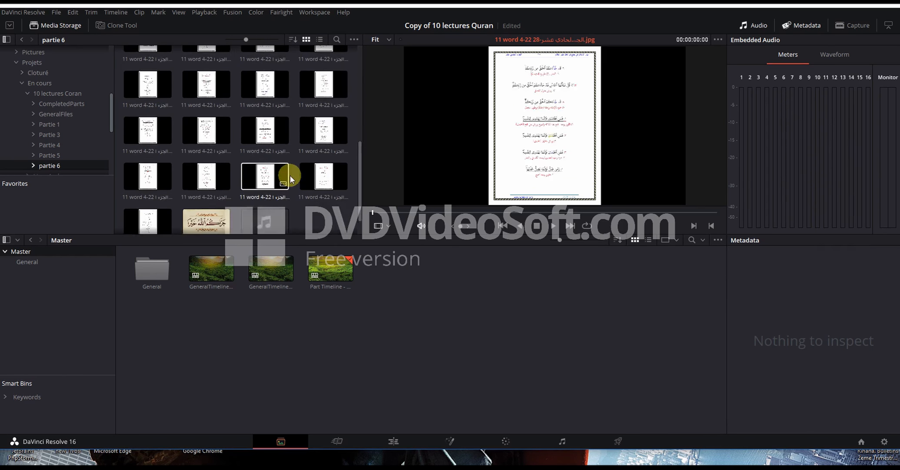
{"action": "left_click", "coordinate": [321, 76]}
{"action": "left_click", "coordinate": [287, 80]}
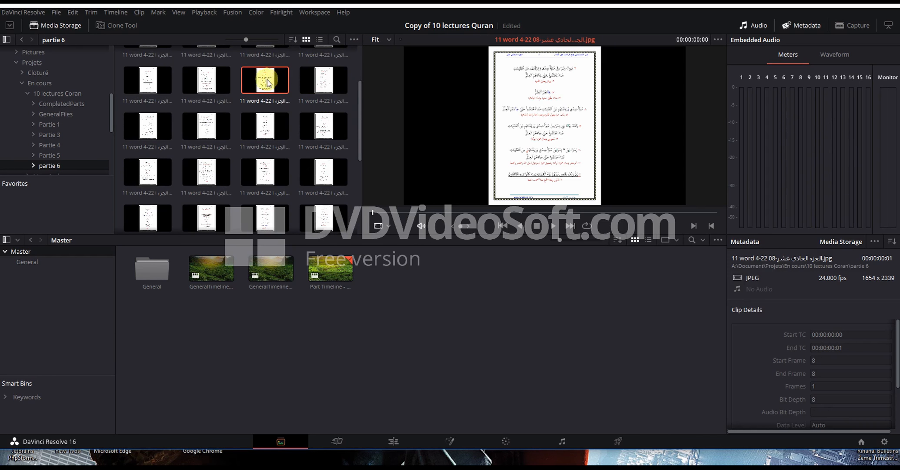
{"action": "left_click", "coordinate": [214, 78]}
{"action": "scroll", "coordinate": [245, 121], "scroll_direction": "up", "scroll_amount": 2}
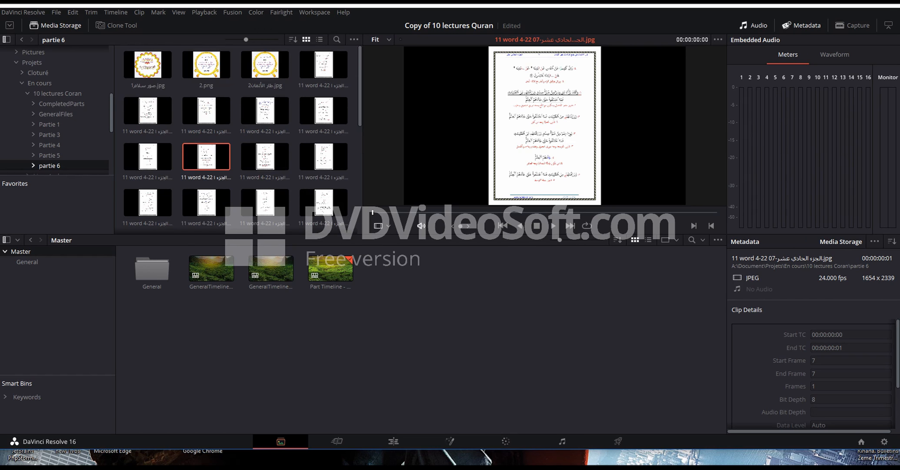
{"action": "left_click", "coordinate": [230, 451]}
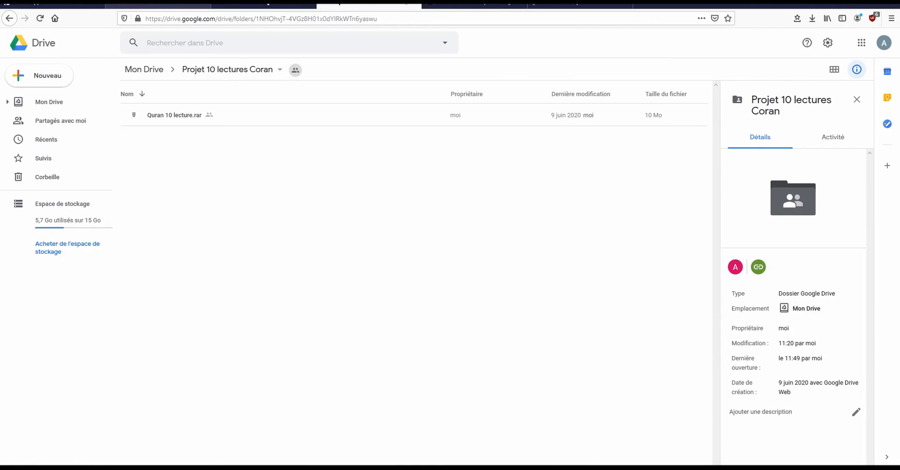
Step: Switch to the Firefox tab with the WeTransfer page offering 35 files (38 Mo)
{"action": "left_click", "coordinate": [139, 5]}
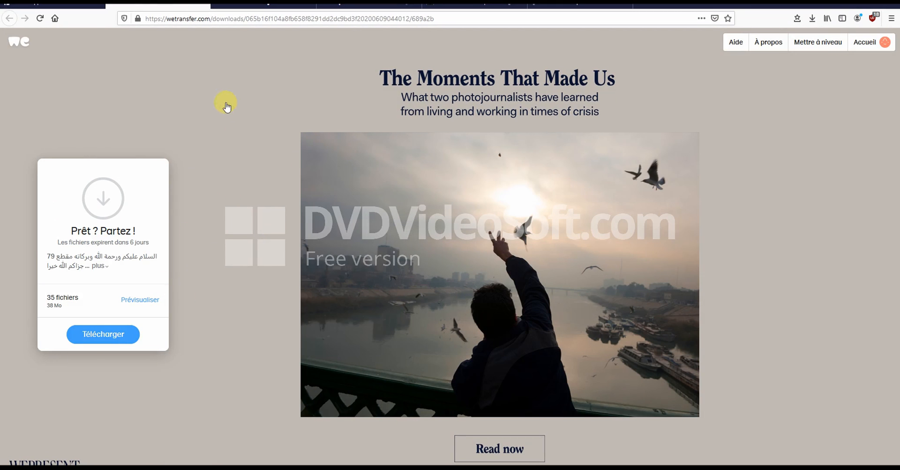
Step: Download the shared files as wetransfer-065b16.zip and open the folder it was saved in
{"action": "left_click", "coordinate": [127, 334]}
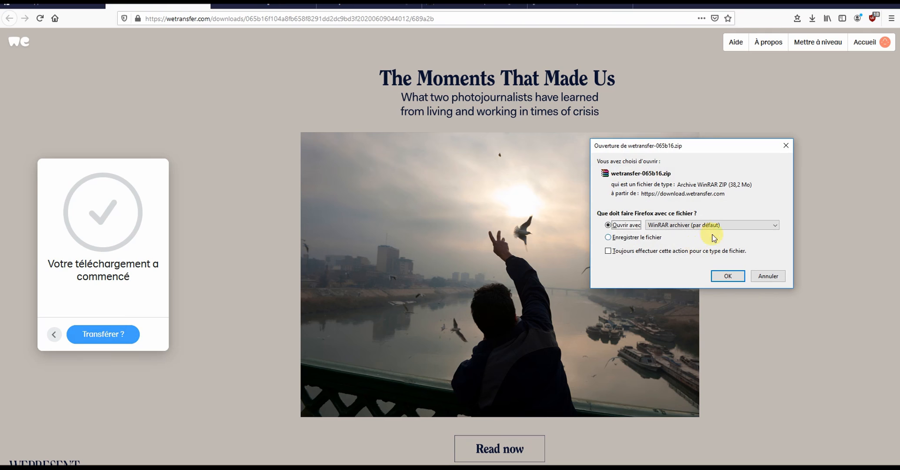
{"action": "left_click", "coordinate": [768, 276]}
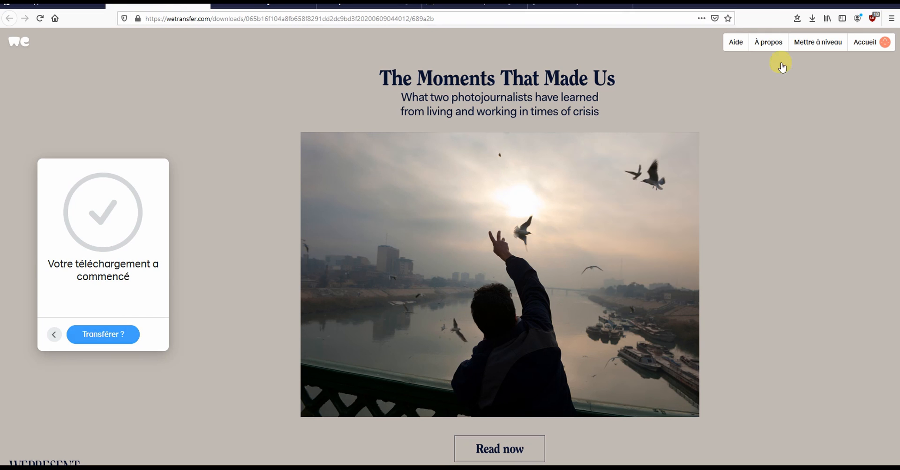
{"action": "left_click", "coordinate": [812, 18]}
{"action": "left_click", "coordinate": [799, 109]}
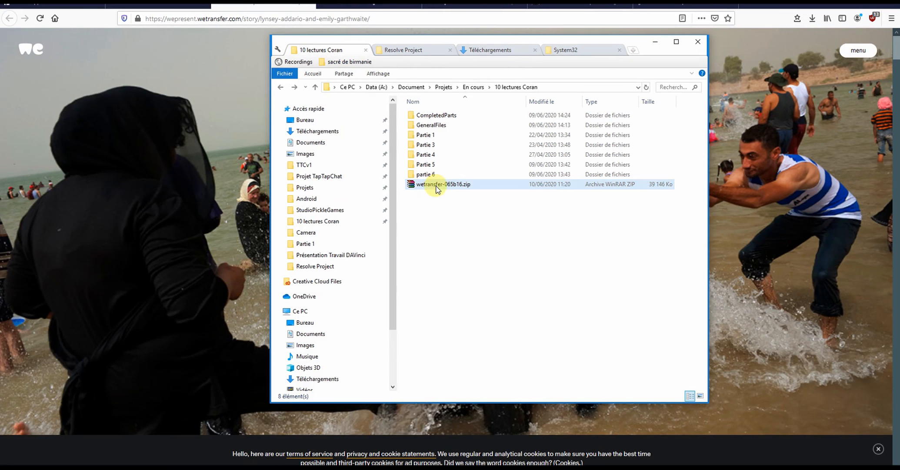
Step: Create a folder named partie 7 in 10 lectures Coran and open wetransfer-065b16.zip in WinRAR
{"action": "right_click", "coordinate": [428, 218]}
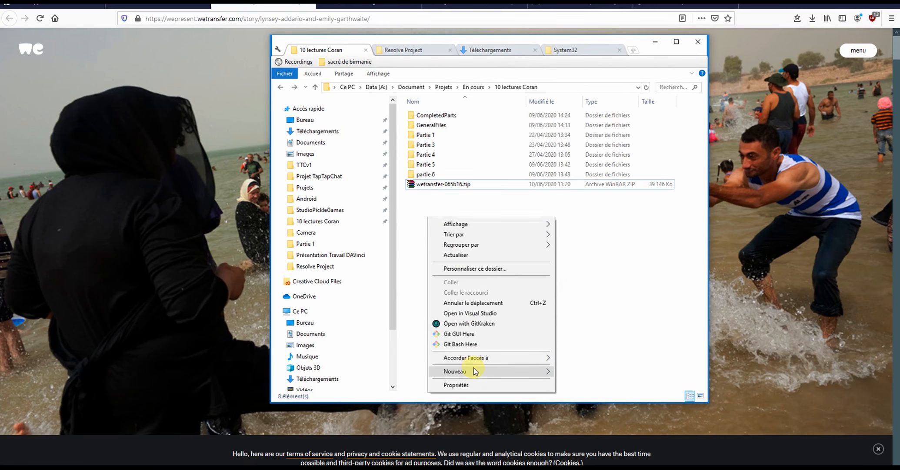
{"action": "mouse_move", "coordinate": [474, 370]}
{"action": "left_click", "coordinate": [589, 234]}
{"action": "type", "text": "partie 7"}
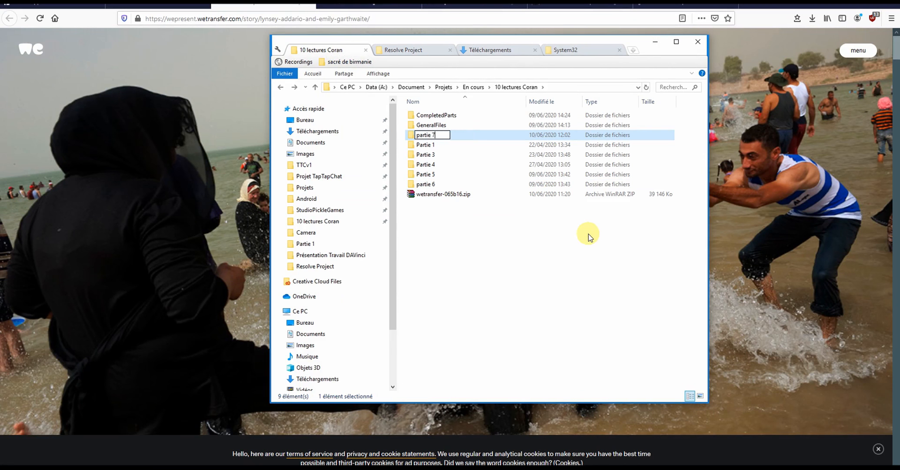
{"action": "key", "text": "Return"}
{"action": "left_click", "coordinate": [440, 195]}
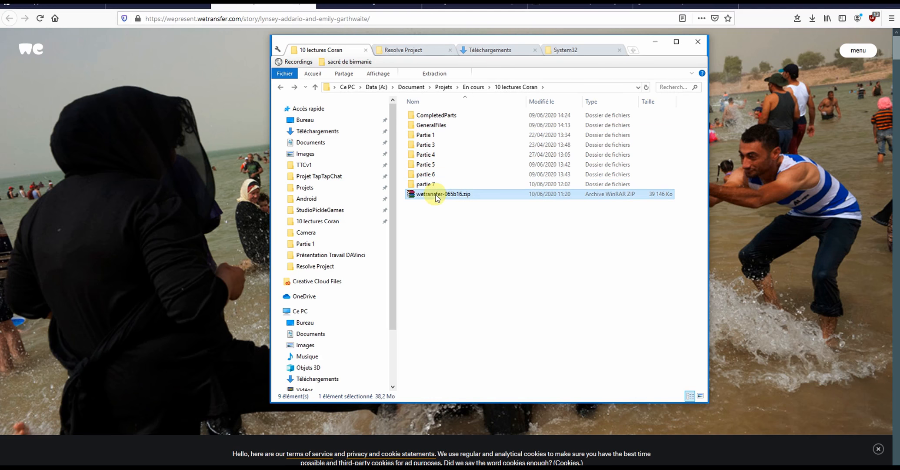
{"action": "double_click", "coordinate": [429, 196]}
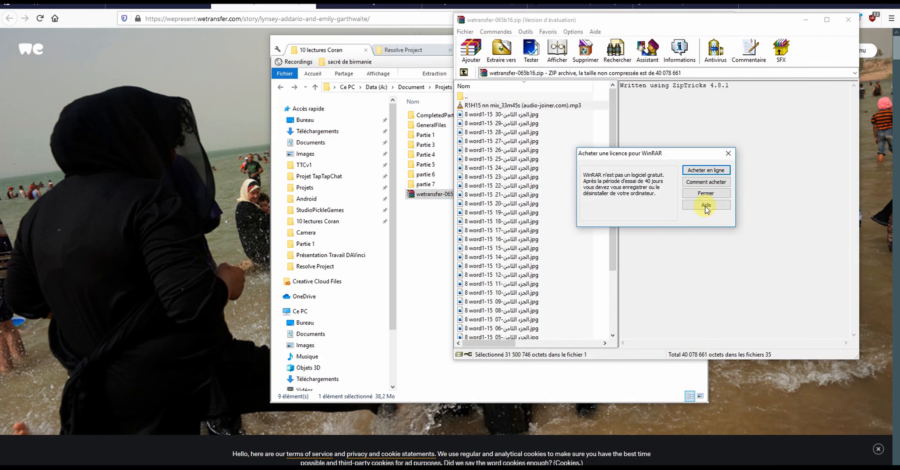
Step: Dismiss WinRAR's licence reminder, drag all 35 files into partie 7, and open that folder
{"action": "left_click", "coordinate": [705, 188]}
{"action": "left_click_drag", "start_coordinate": [617, 180], "coordinate": [614, 273]}
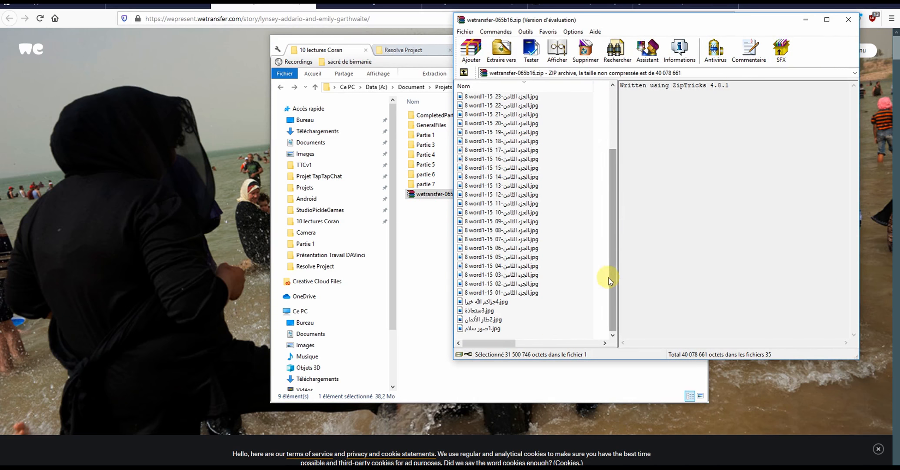
{"action": "left_click", "coordinate": [517, 328], "text": "shift"}
{"action": "left_click_drag", "start_coordinate": [487, 257], "coordinate": [430, 185]}
{"action": "double_click", "coordinate": [438, 184]}
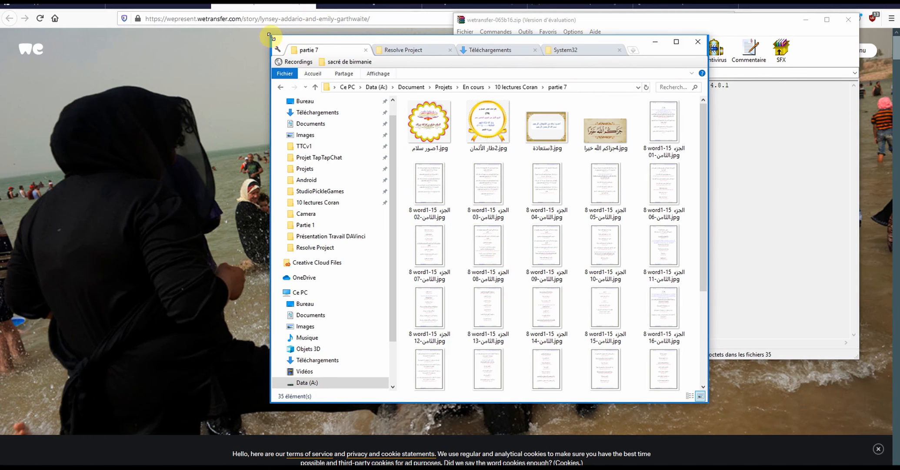
Step: Preview a page image and the four title images of partie 7 in Photos, ending on the badge
{"action": "left_click_drag", "start_coordinate": [271, 36], "coordinate": [25, 28]}
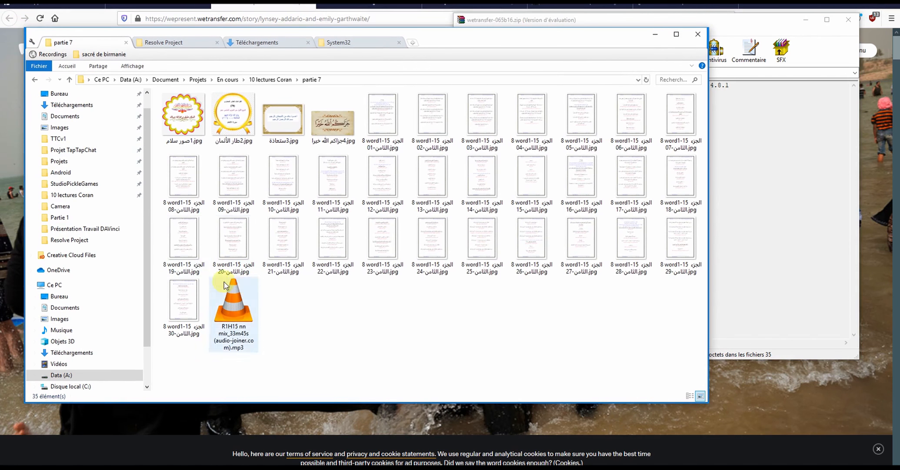
{"action": "left_click", "coordinate": [244, 322]}
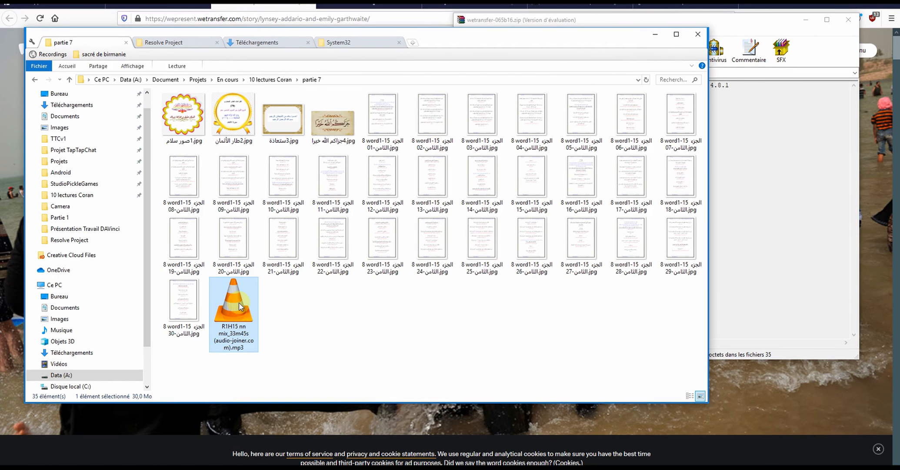
{"action": "double_click", "coordinate": [383, 111]}
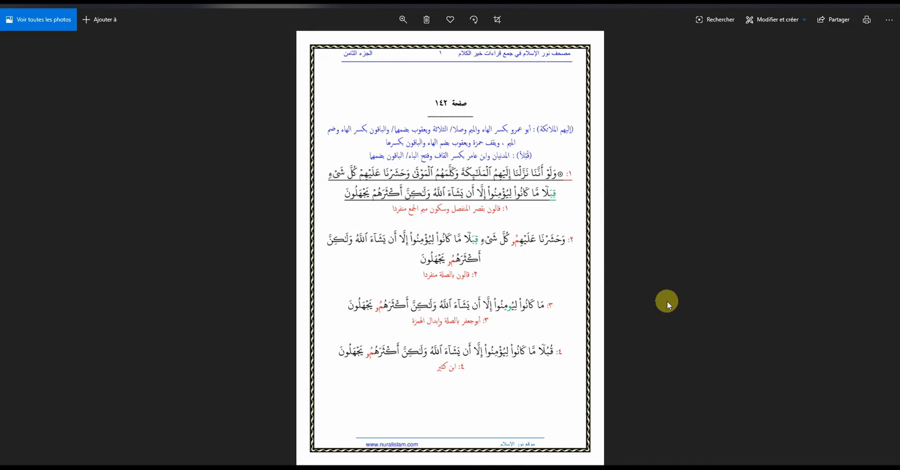
{"action": "left_click", "coordinate": [887, 6]}
{"action": "double_click", "coordinate": [322, 124]}
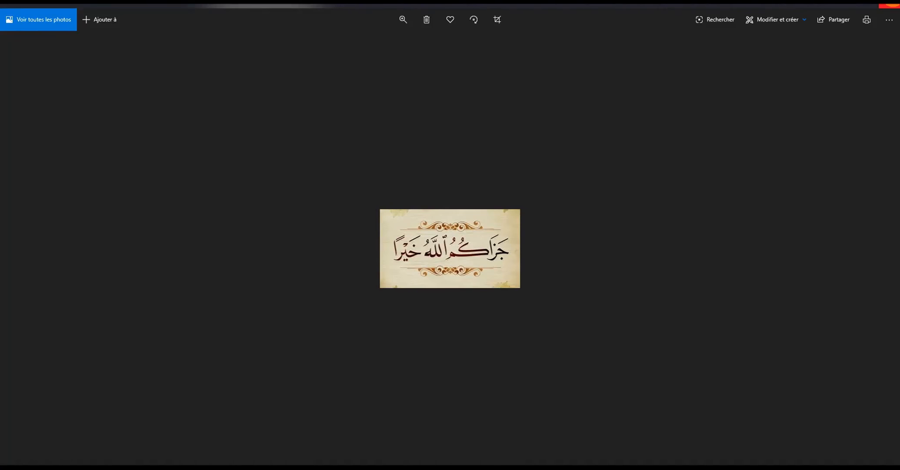
{"action": "left_click", "coordinate": [886, 6]}
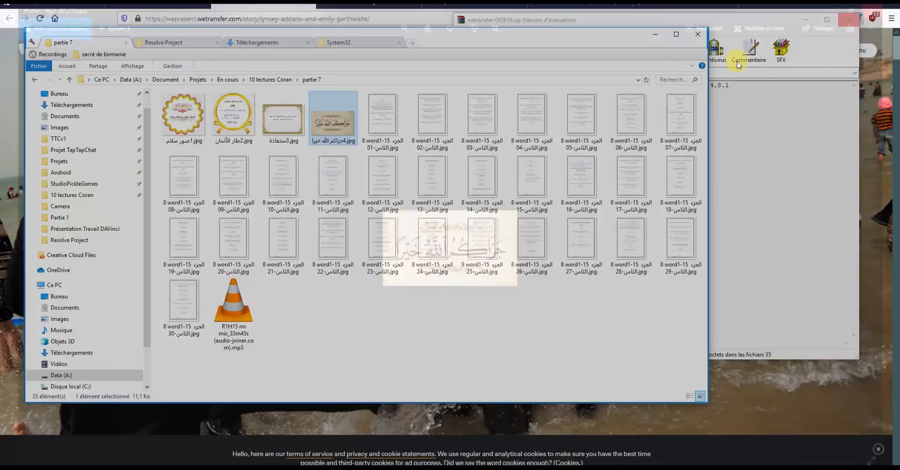
{"action": "double_click", "coordinate": [189, 121]}
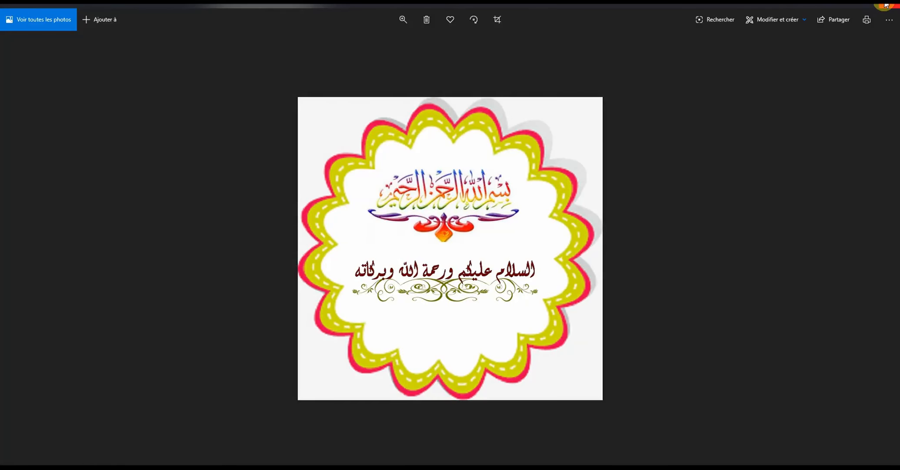
{"action": "left_click", "coordinate": [886, 6]}
{"action": "double_click", "coordinate": [284, 122]}
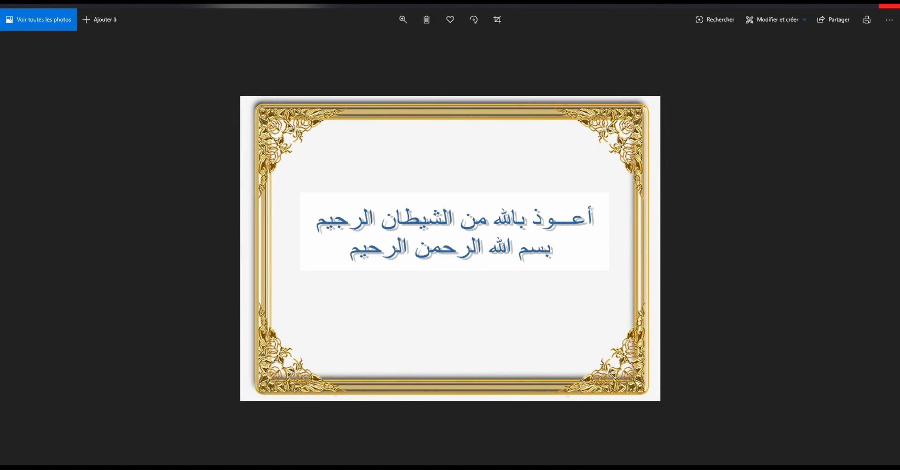
{"action": "left_click", "coordinate": [886, 5]}
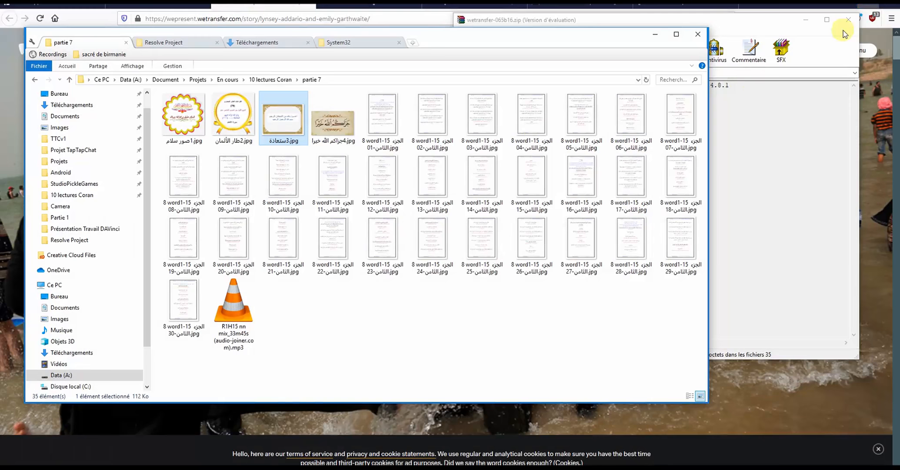
{"action": "double_click", "coordinate": [242, 130]}
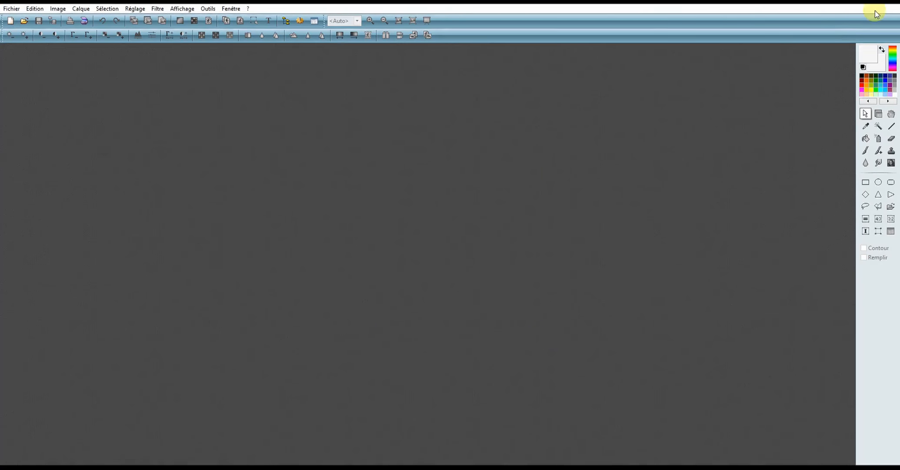
Step: Duplicate the badge image file in partie 7 and rename the copy Copie.jpg
{"action": "key", "text": "alt+Tab"}
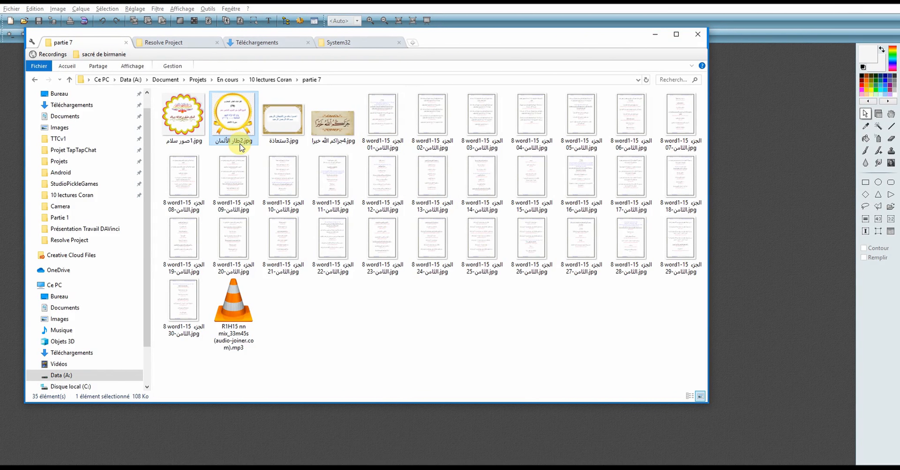
{"action": "key", "text": "ctrl+v"}
{"action": "left_click", "coordinate": [243, 148]}
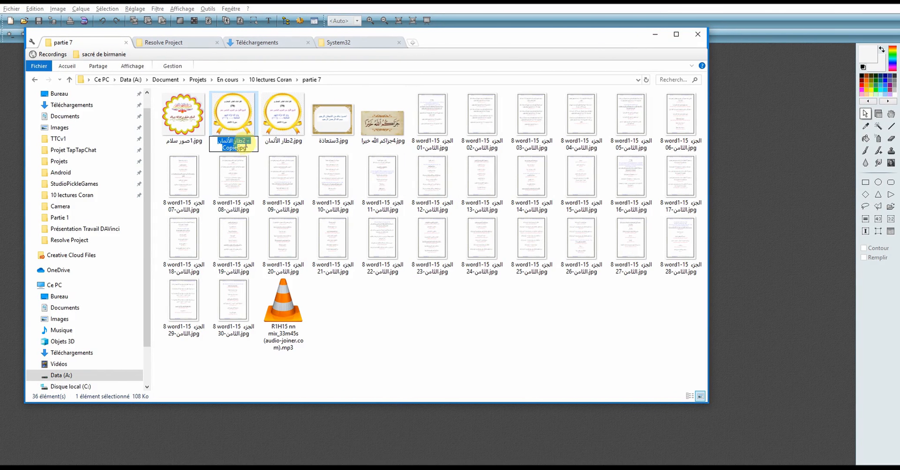
{"action": "left_click", "coordinate": [245, 142]}
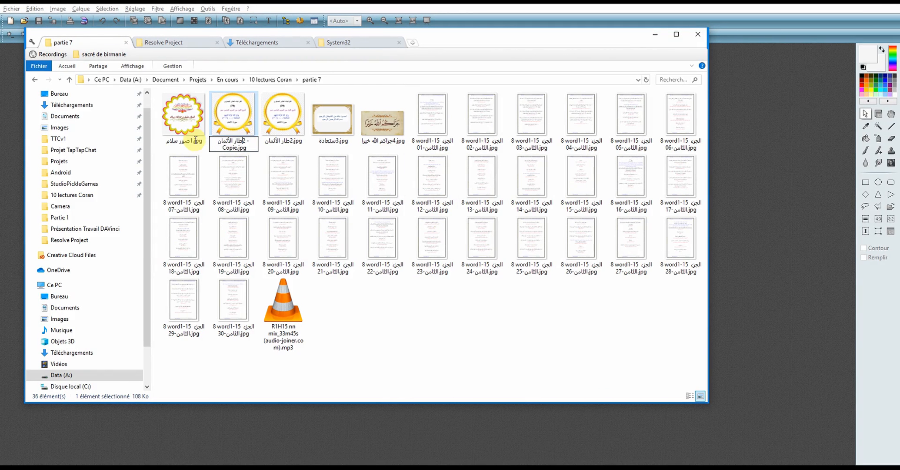
{"action": "left_click_drag", "start_coordinate": [250, 142], "coordinate": [212, 143]}
{"action": "key", "text": "BackSpace"}
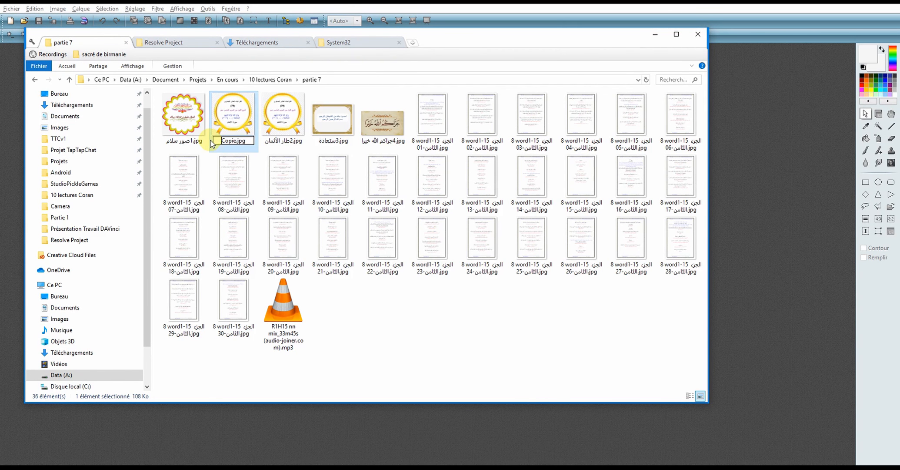
{"action": "key", "text": "Return"}
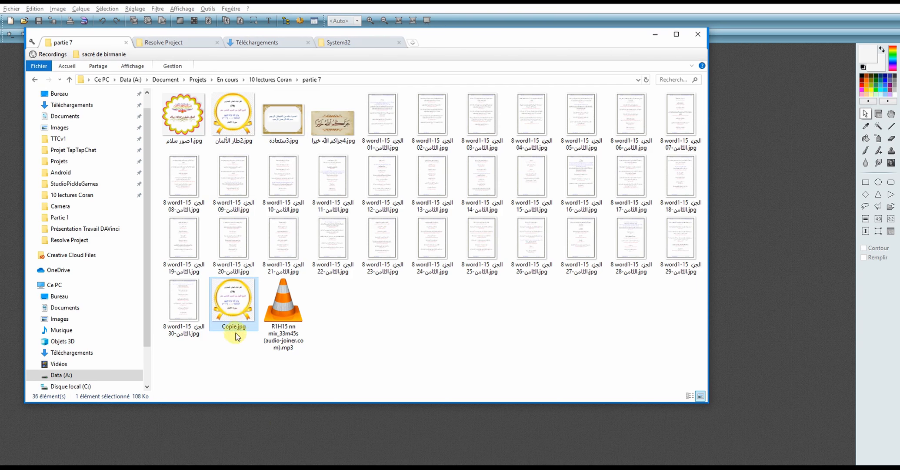
Step: Open Copie.jpg in PhotoFiltre at 200% and magic-wand delete the background beside the badge
{"action": "left_click_drag", "start_coordinate": [229, 431], "coordinate": [229, 431]}
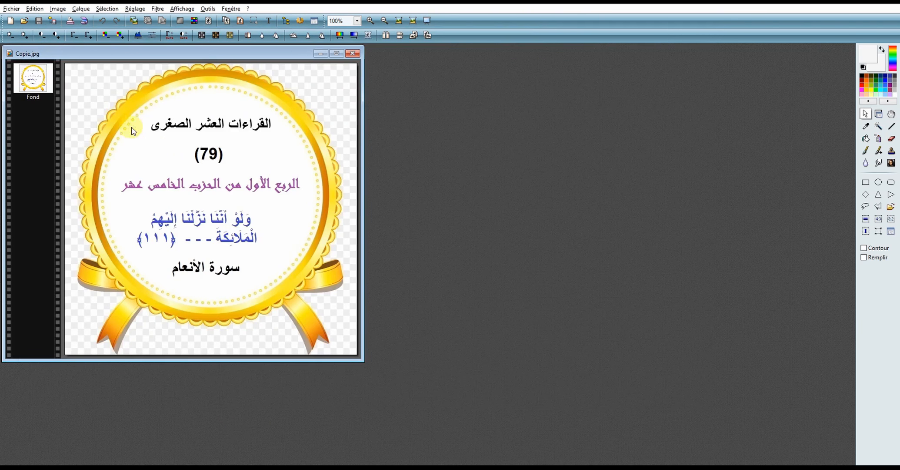
{"action": "left_click", "coordinate": [414, 22]}
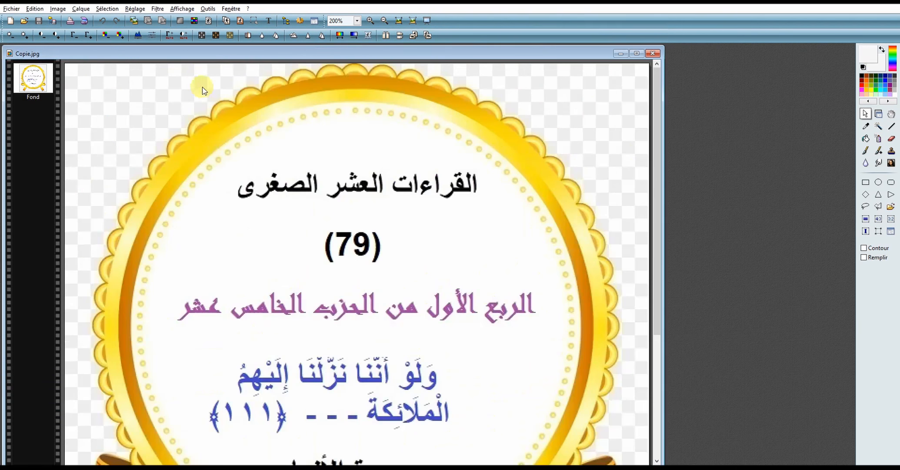
{"action": "left_click", "coordinate": [877, 125]}
{"action": "left_click", "coordinate": [631, 129]}
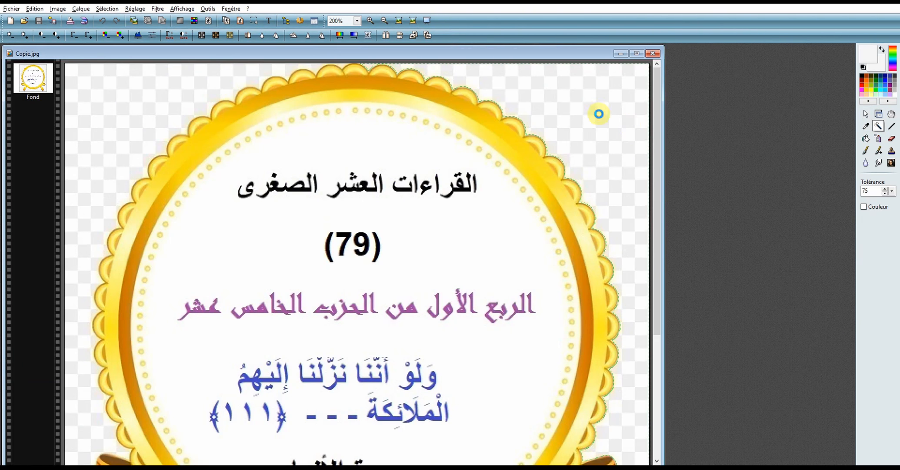
{"action": "key", "text": "Delete"}
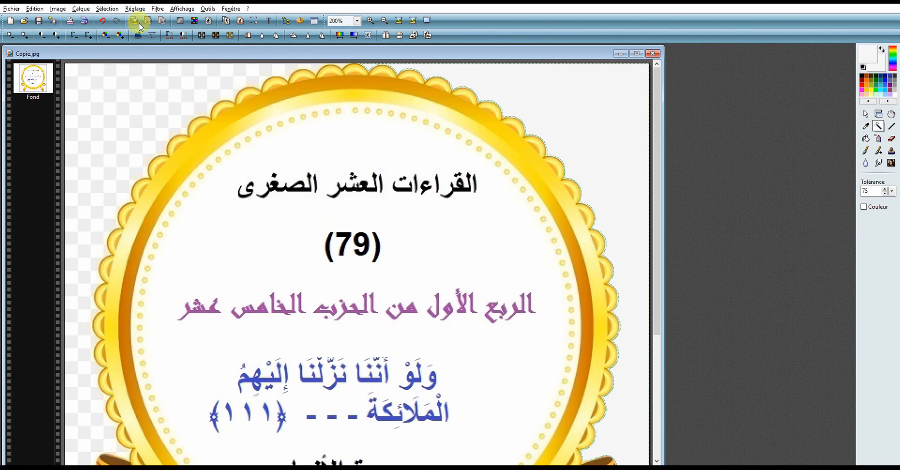
{"action": "left_click", "coordinate": [81, 8]}
Step: Insert an automatic transparent background and erase the areas on both sides of the badge on Calque 1
{"action": "mouse_move", "coordinate": [187, 58]}
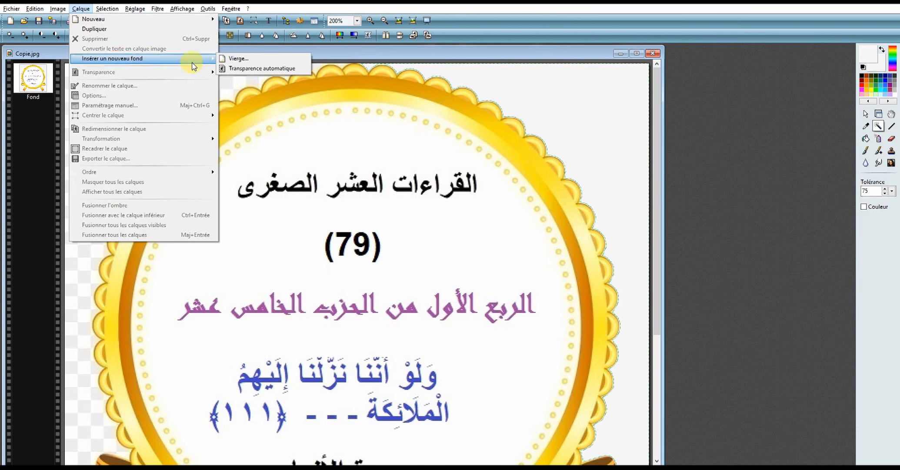
{"action": "left_click", "coordinate": [244, 69]}
{"action": "left_click", "coordinate": [43, 85]}
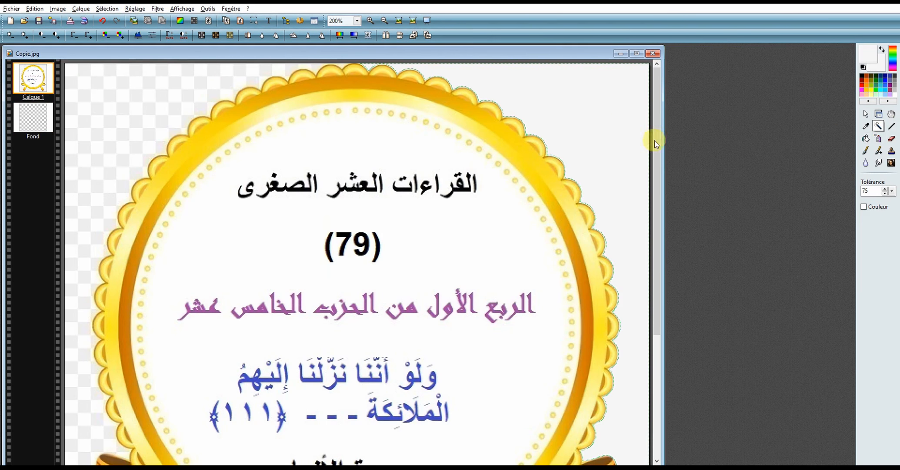
{"action": "key", "text": "Delete"}
{"action": "left_click", "coordinate": [148, 91]}
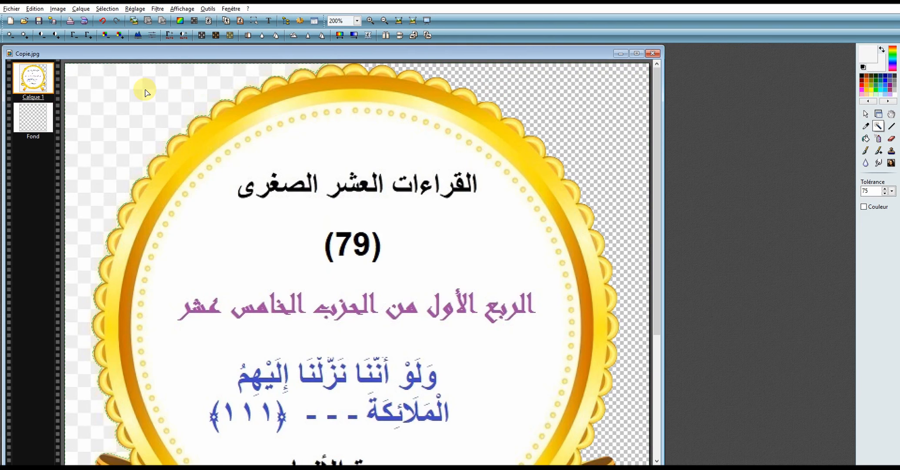
{"action": "key", "text": "Delete"}
{"action": "scroll", "coordinate": [494, 239], "scroll_direction": "down", "scroll_amount": 1}
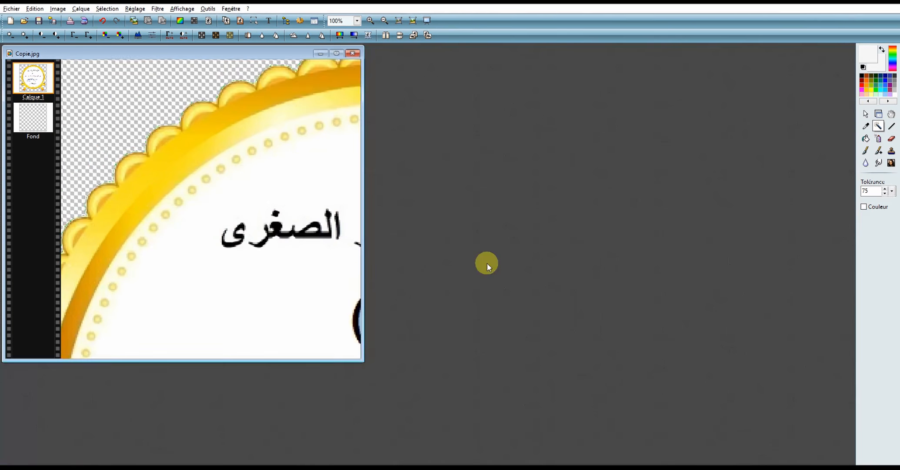
{"action": "scroll", "coordinate": [261, 131], "scroll_direction": "up", "scroll_amount": 4}
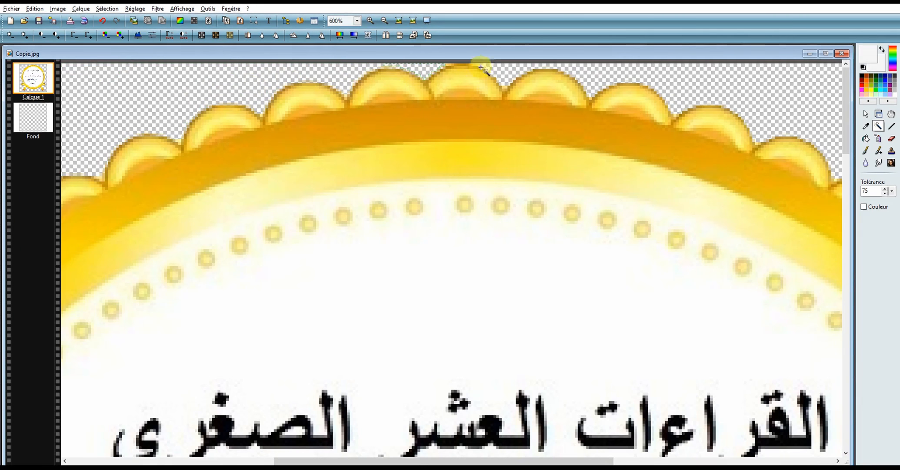
Step: Drop the selection, reset colours to black and white, and pick the eraser before saving
{"action": "left_click", "coordinate": [866, 150]}
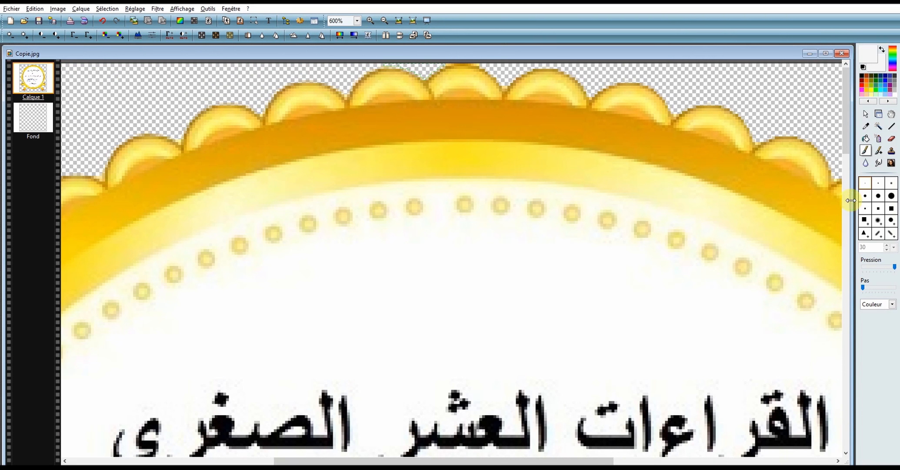
{"action": "left_click", "coordinate": [255, 21]}
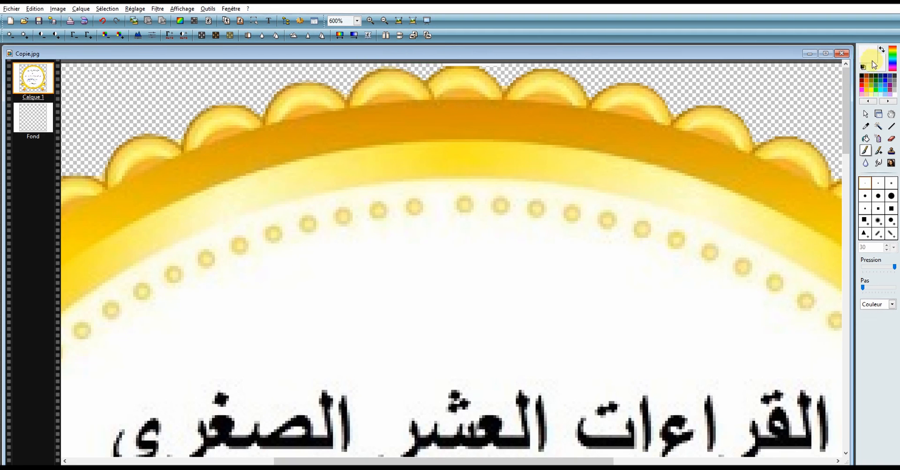
{"action": "left_click", "coordinate": [861, 74]}
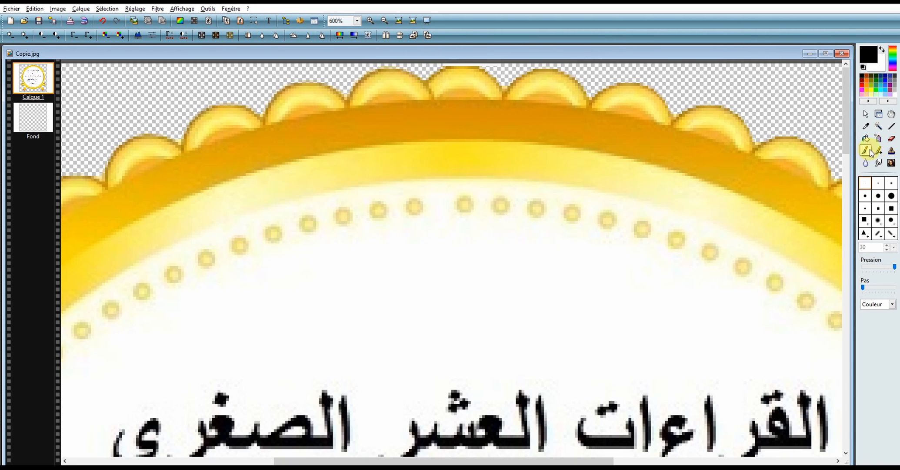
{"action": "left_click", "coordinate": [892, 138]}
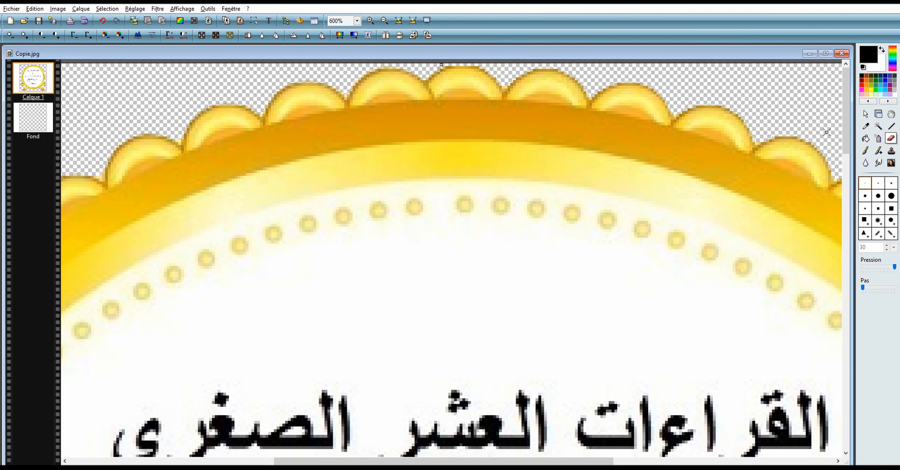
{"action": "scroll", "coordinate": [132, 129], "scroll_direction": "up", "scroll_amount": 4}
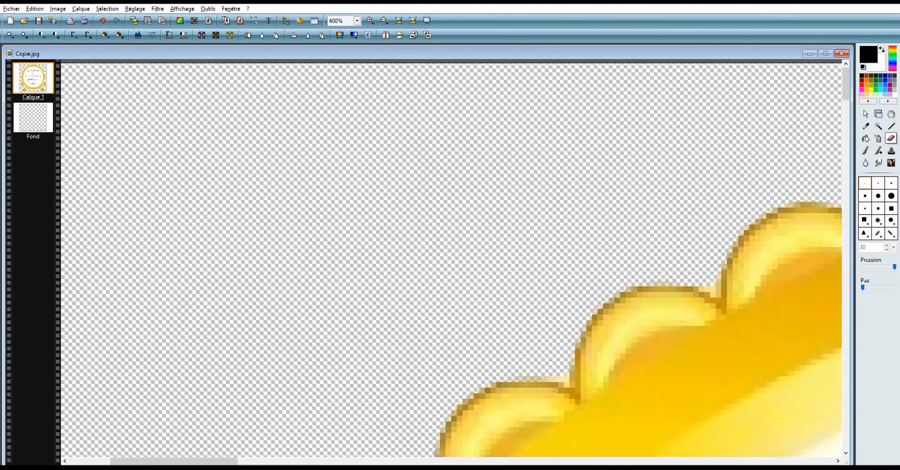
{"action": "scroll", "coordinate": [177, 192], "scroll_direction": "down", "scroll_amount": 11}
{"action": "key", "text": "ctrl+s"}
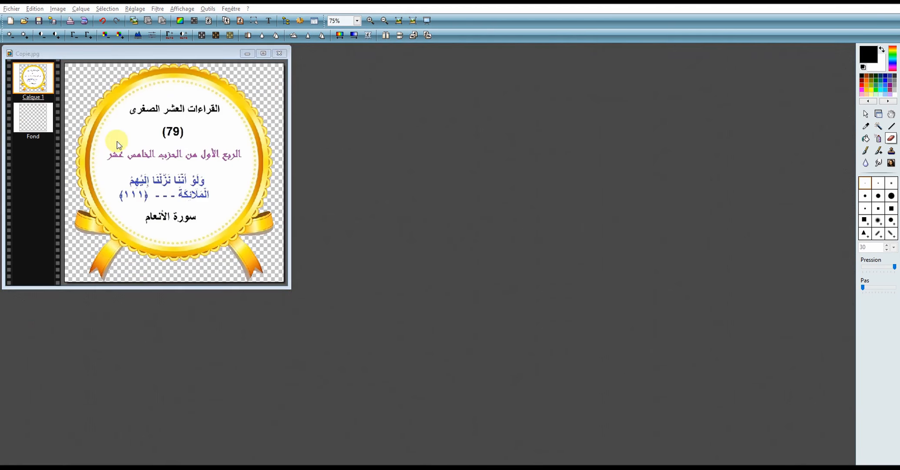
Step: Save the badge as Copie.png in the partie 7 folder with default PNG options instead of JPEG
{"action": "left_click", "coordinate": [470, 266]}
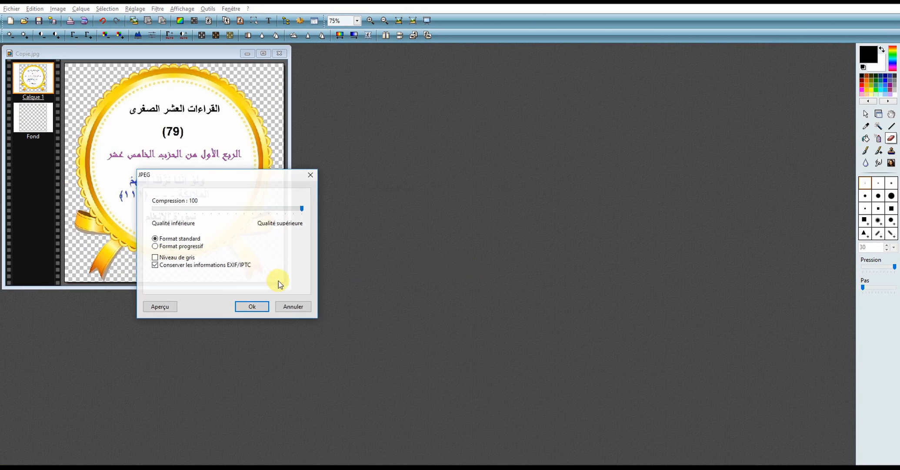
{"action": "left_click", "coordinate": [294, 306]}
{"action": "left_click", "coordinate": [11, 8]}
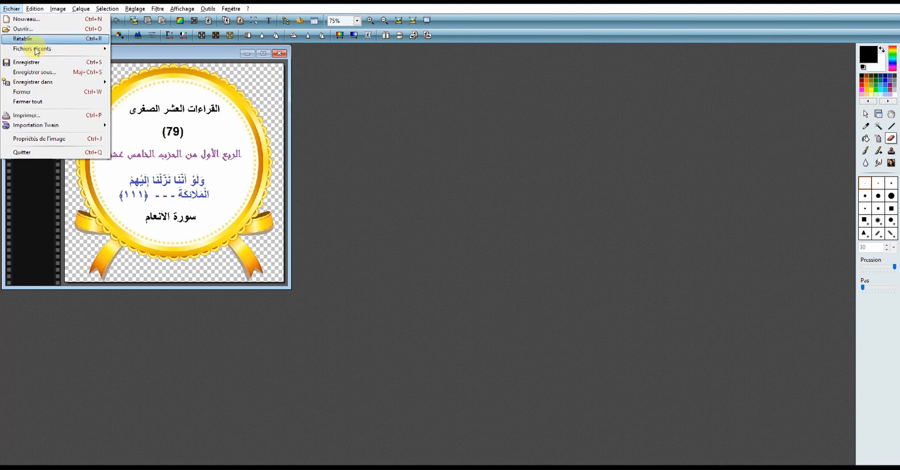
{"action": "left_click", "coordinate": [49, 73]}
{"action": "left_click", "coordinate": [454, 377]}
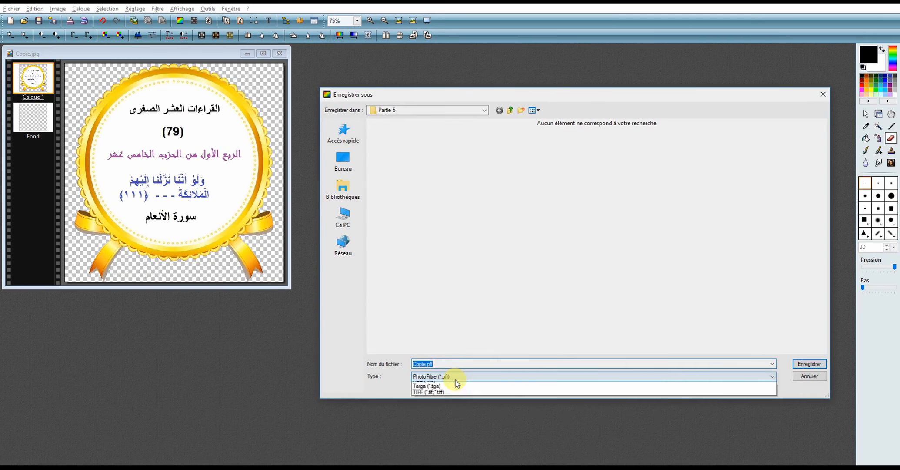
{"action": "left_click", "coordinate": [454, 409]}
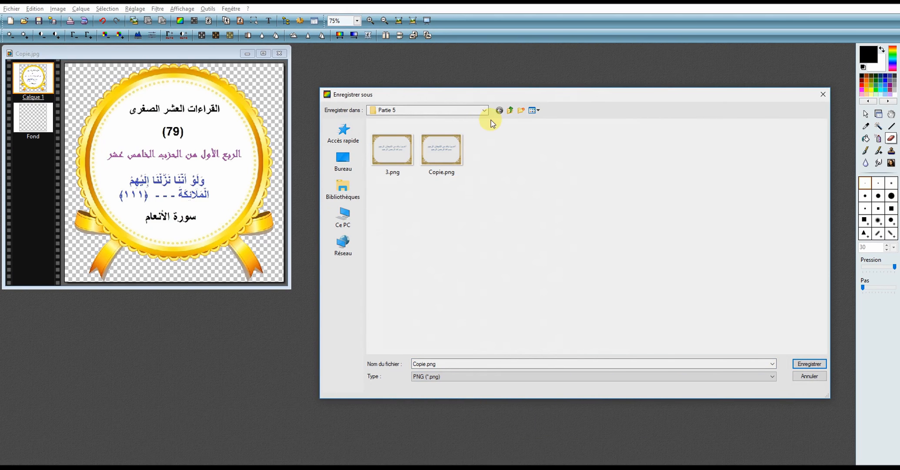
{"action": "left_click", "coordinate": [510, 110]}
{"action": "double_click", "coordinate": [416, 196]}
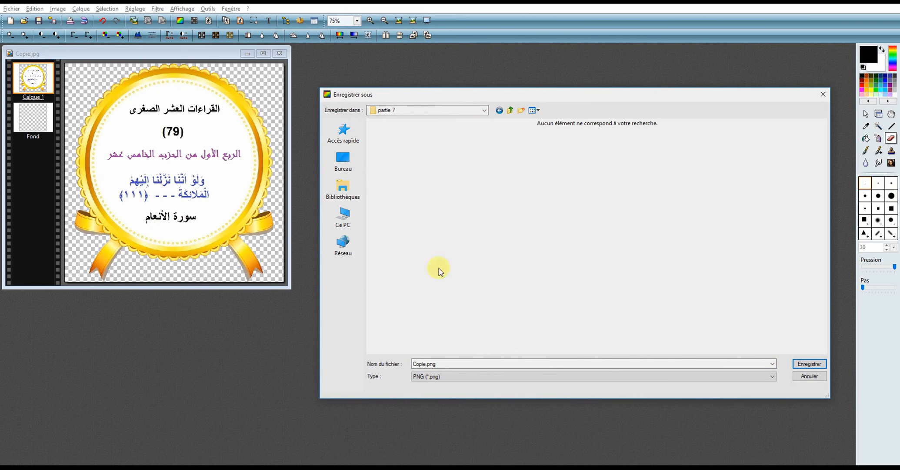
{"action": "left_click", "coordinate": [468, 364]}
{"action": "left_click", "coordinate": [804, 363]}
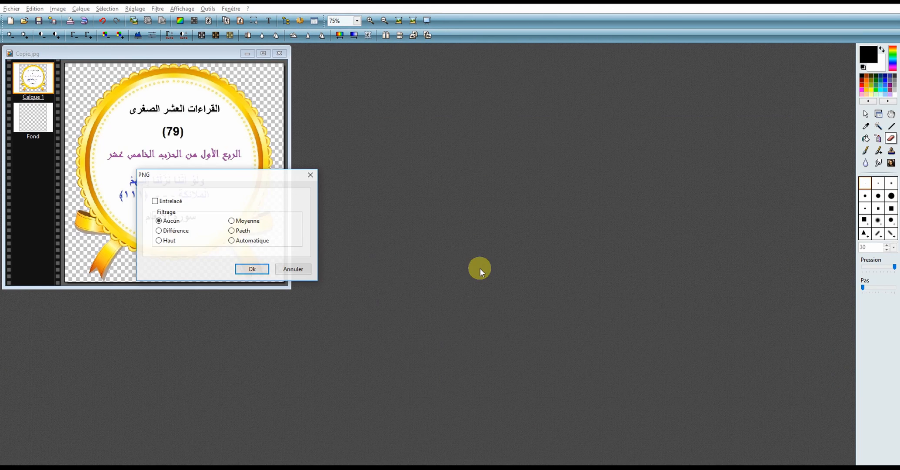
{"action": "left_click", "coordinate": [253, 269]}
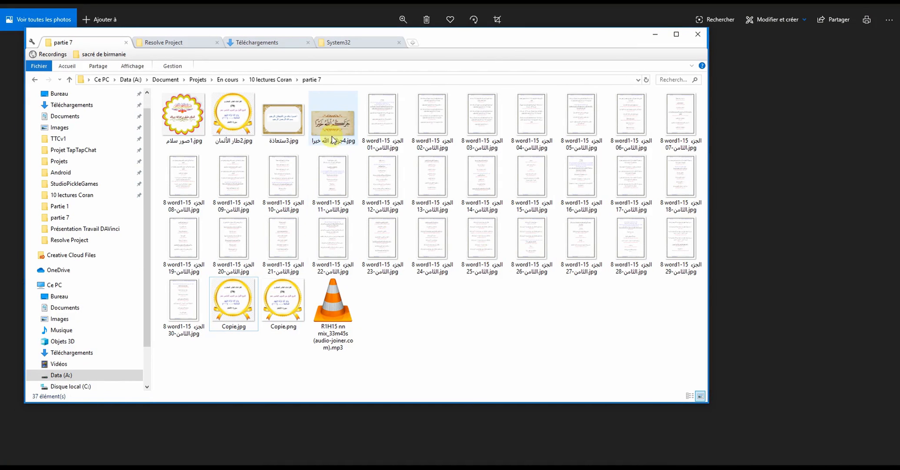
Step: Delete the thank-you image, the greeting image and Copie.jpg, keeping Copie.png in partie 7
{"action": "left_click", "coordinate": [297, 125]}
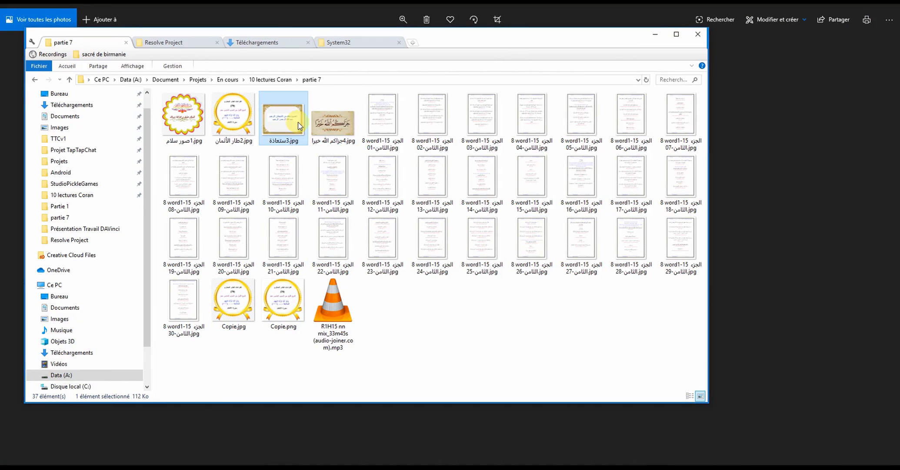
{"action": "left_click", "coordinate": [331, 124]}
{"action": "key", "text": "Delete"}
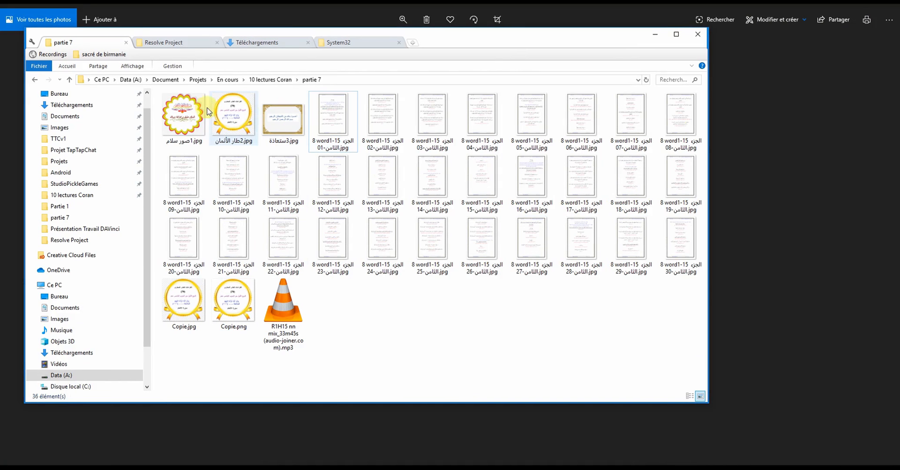
{"action": "left_click", "coordinate": [201, 111]}
{"action": "key", "text": "Delete"}
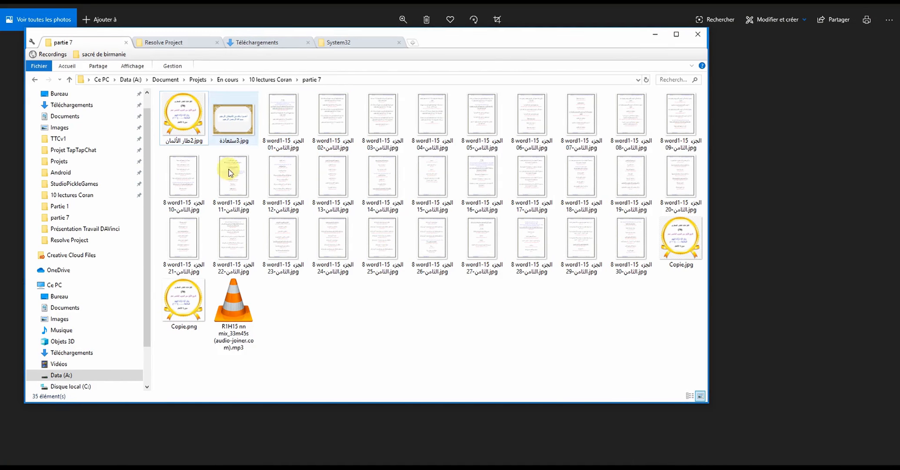
{"action": "left_click", "coordinate": [675, 265]}
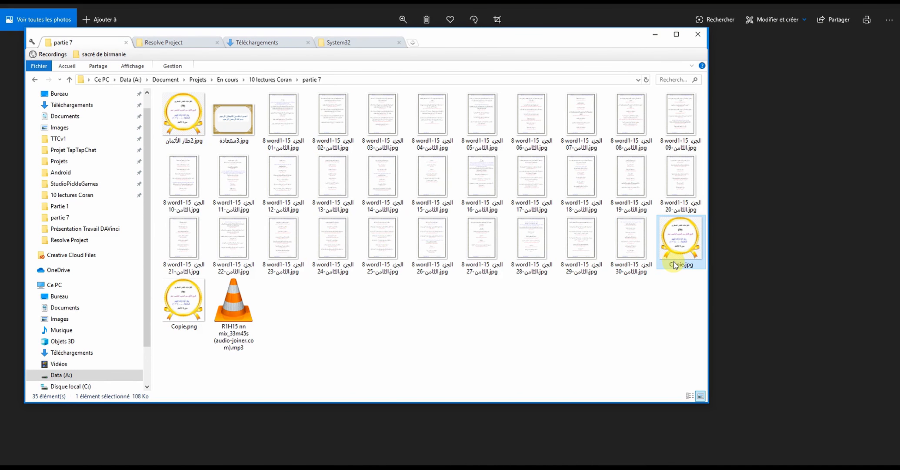
{"action": "key", "text": "Delete"}
{"action": "left_click", "coordinate": [196, 141]}
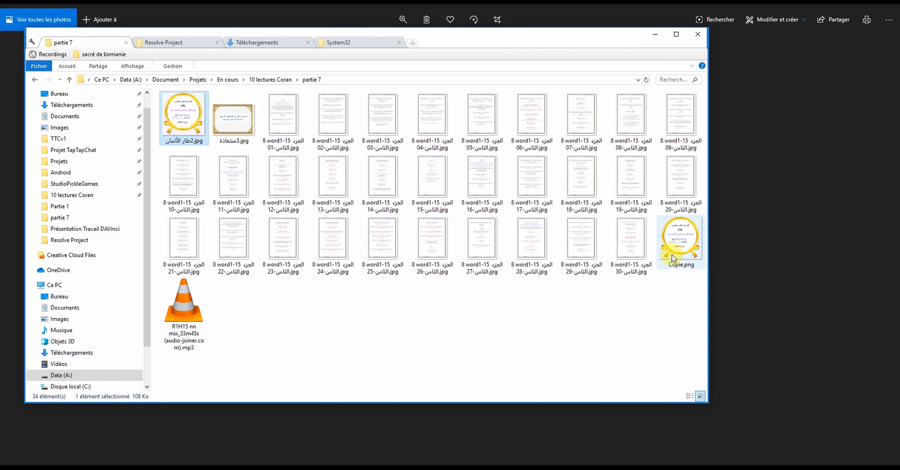
{"action": "left_click", "coordinate": [682, 253]}
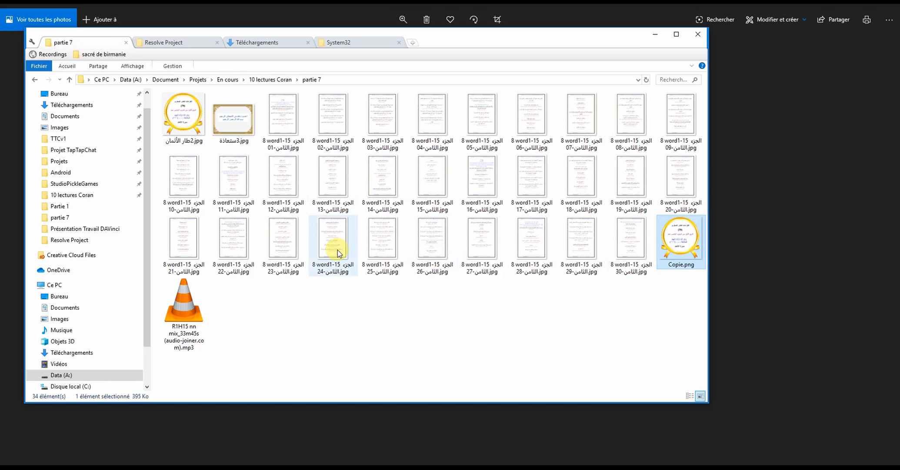
{"action": "key", "text": "alt+Tab"}
{"action": "key", "text": "alt+Tab"}
{"action": "key", "text": "alt+Tab"}
{"action": "key", "text": "alt+Tab"}
{"action": "key", "text": "alt+Tab"}
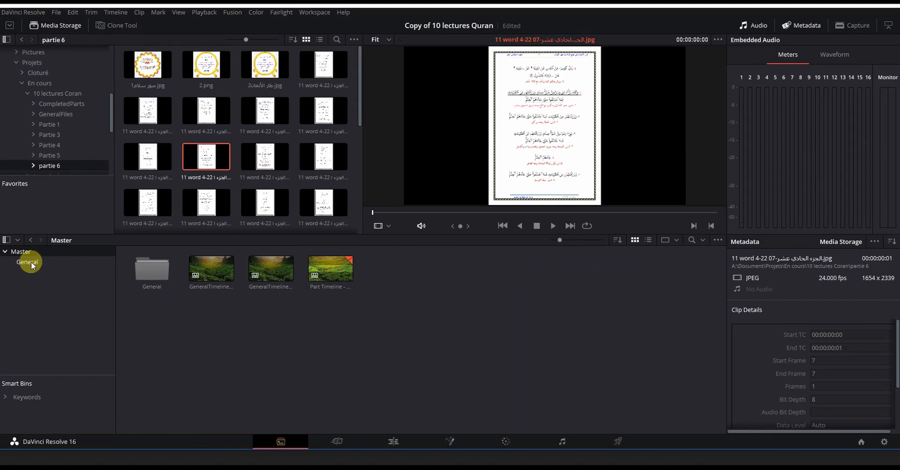
Step: Add a new bin under Master and name it part 79
{"action": "right_click", "coordinate": [19, 254]}
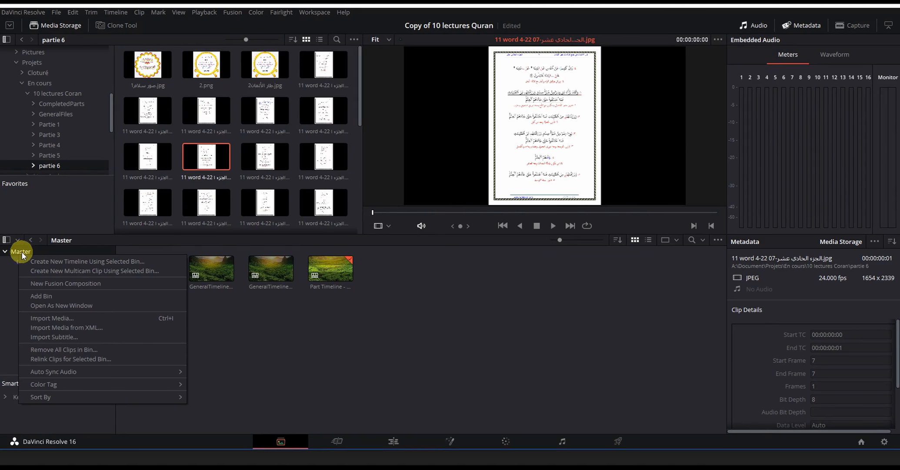
{"action": "left_click", "coordinate": [382, 354]}
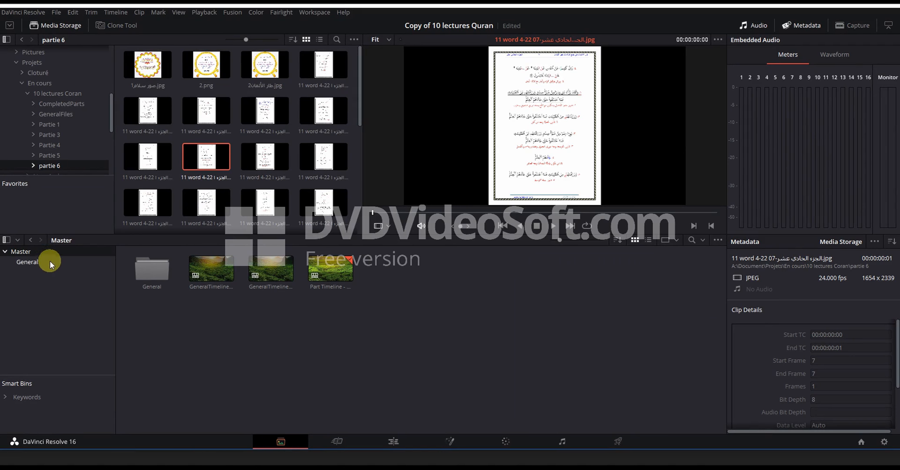
{"action": "right_click", "coordinate": [18, 252]}
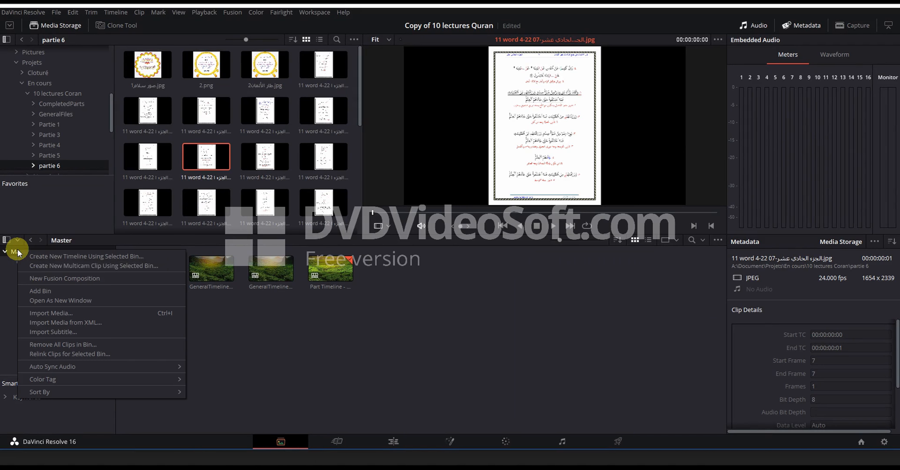
{"action": "left_click", "coordinate": [44, 288]}
{"action": "left_click", "coordinate": [154, 284]}
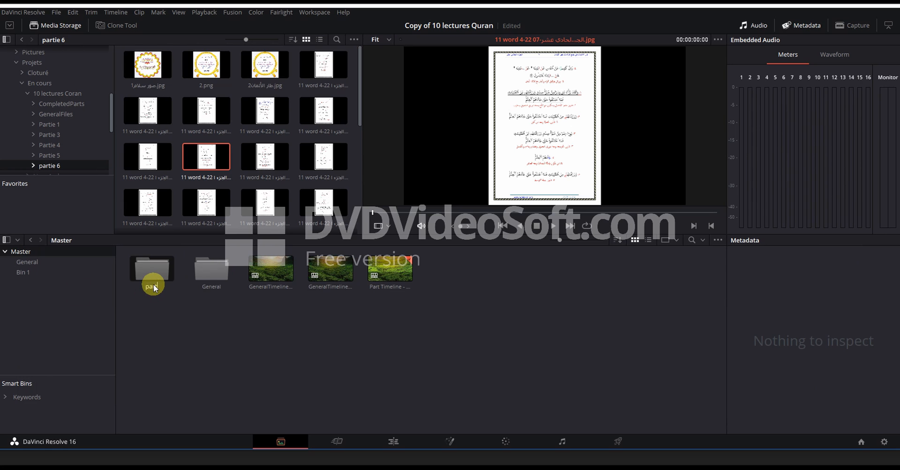
{"action": "key", "text": "Return"}
{"action": "key", "text": "alt+Tab"}
{"action": "key", "text": "alt+Tab"}
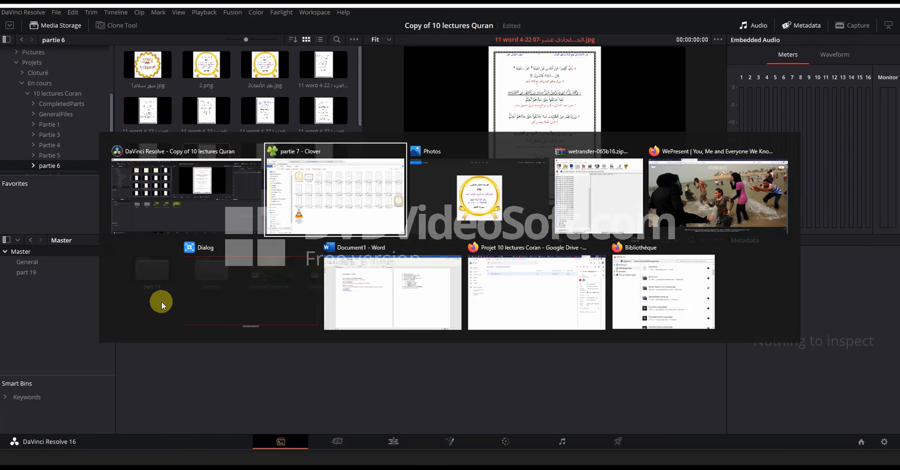
{"action": "key", "text": "alt+Tab"}
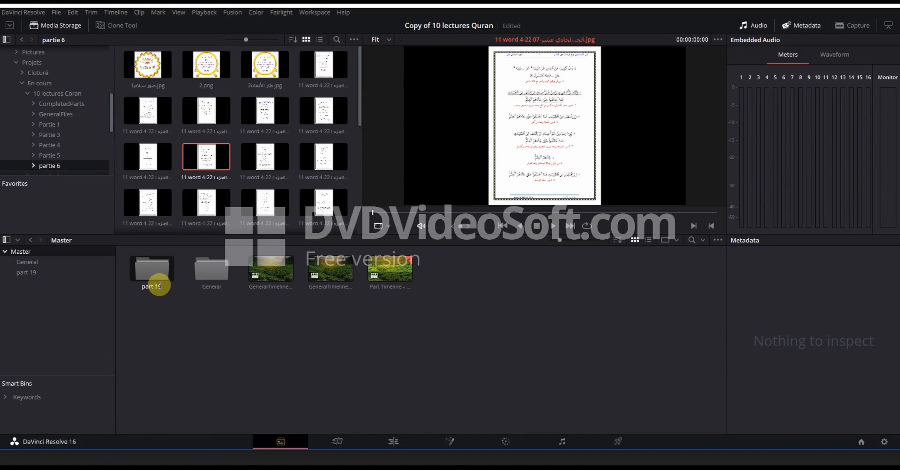
{"action": "key", "text": "BackSpace"}
{"action": "key", "text": "BackSpace"}
{"action": "type", "text": "7"}
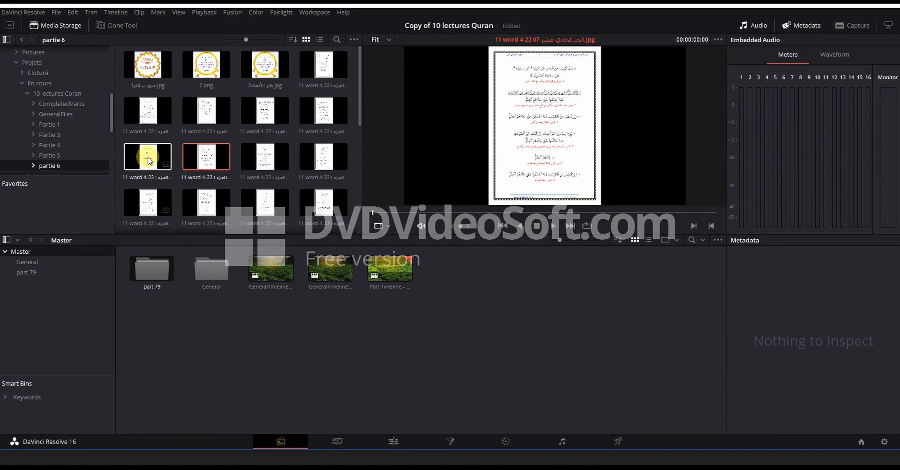
Step: Browse to the CompletedParts folder in Media Storage
{"action": "scroll", "coordinate": [80, 129], "scroll_direction": "down", "scroll_amount": 3}
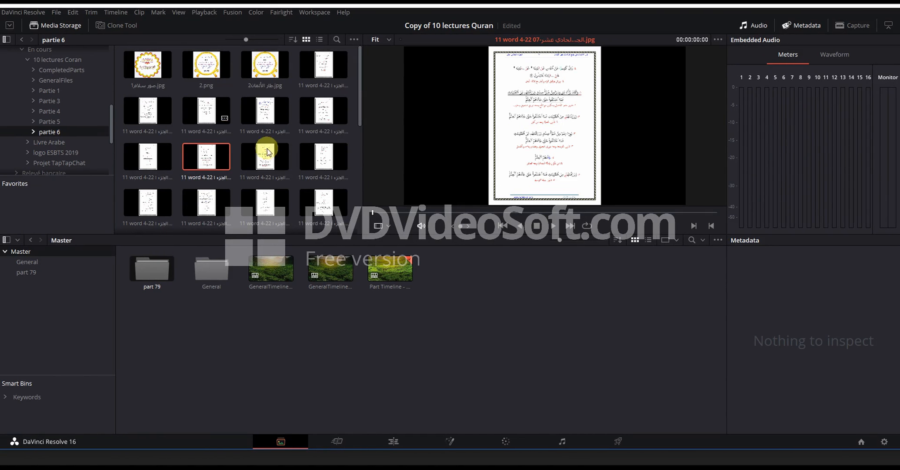
{"action": "scroll", "coordinate": [282, 174], "scroll_direction": "down", "scroll_amount": 1}
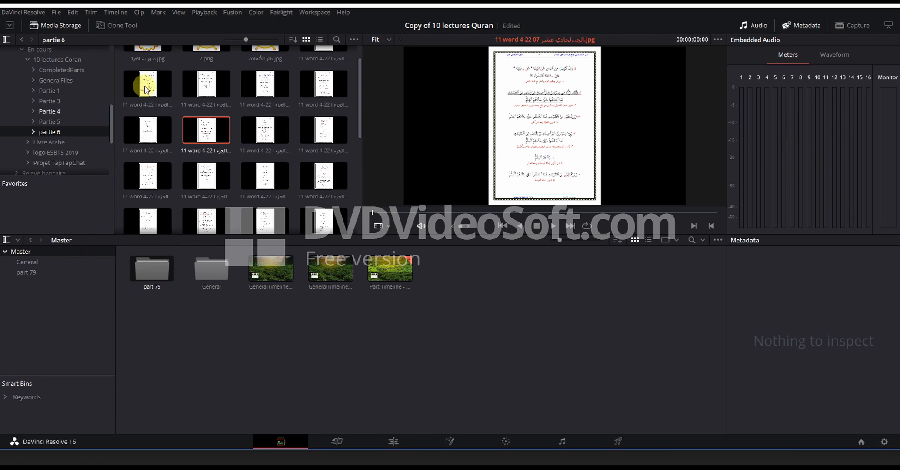
{"action": "left_click", "coordinate": [55, 73]}
{"action": "scroll", "coordinate": [56, 87], "scroll_direction": "up", "scroll_amount": 5}
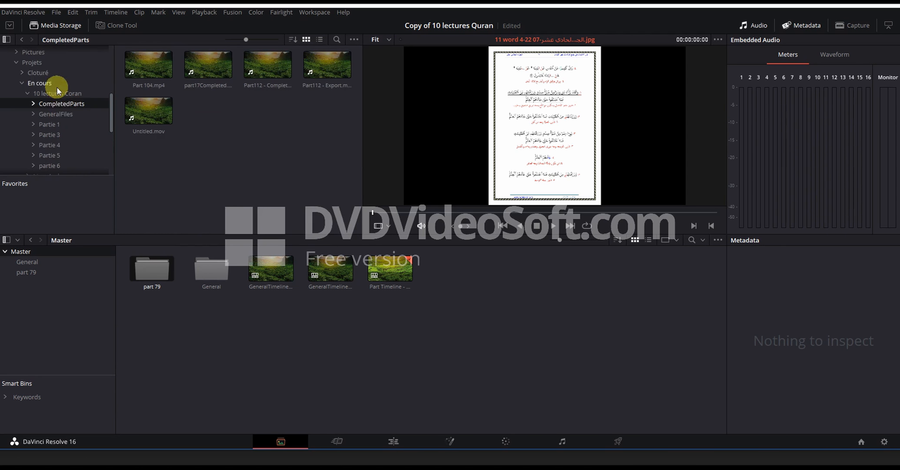
Step: Open partie 7 in Media Storage and select all page images, Copie.png and the audio mix
{"action": "left_click", "coordinate": [57, 108]}
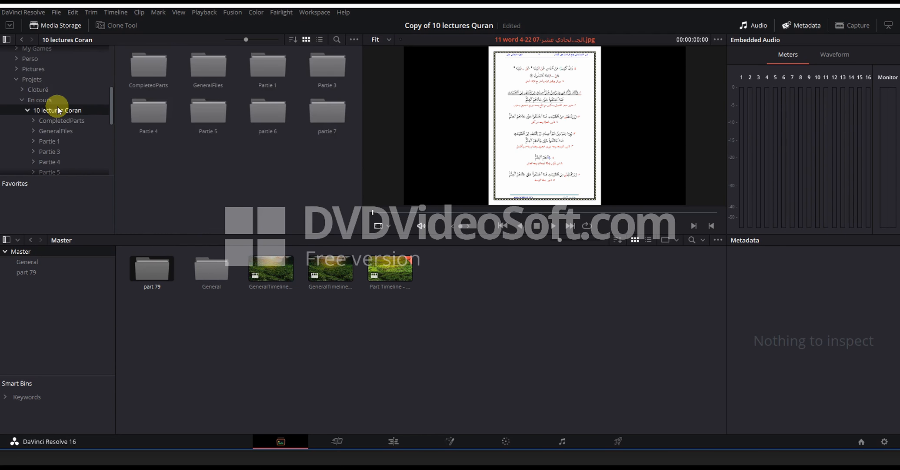
{"action": "double_click", "coordinate": [334, 116]}
{"action": "left_click", "coordinate": [266, 66]}
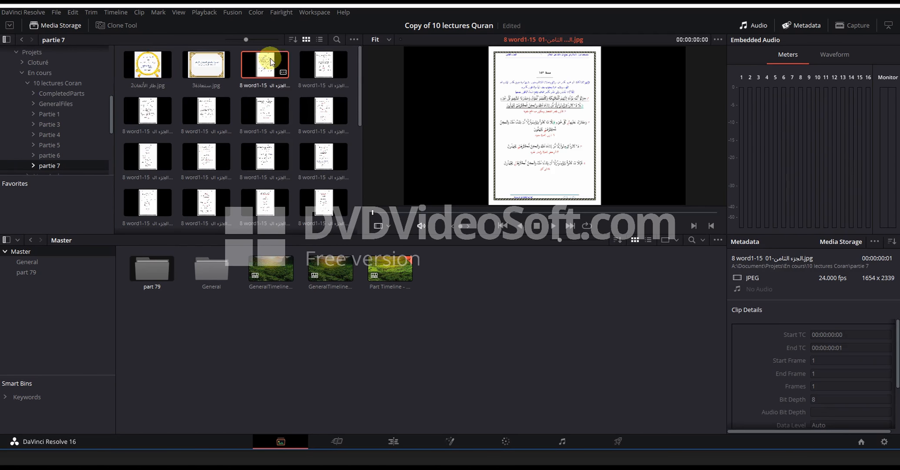
{"action": "scroll", "coordinate": [321, 145], "scroll_direction": "down", "scroll_amount": 5}
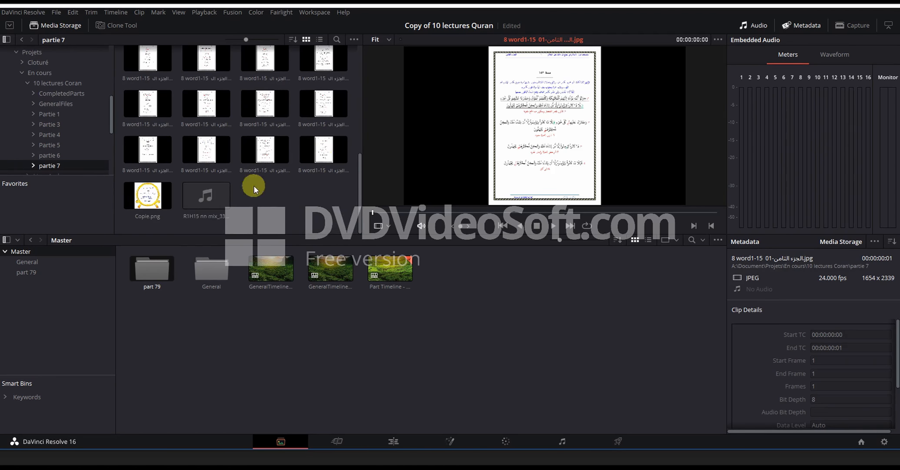
{"action": "left_click", "coordinate": [144, 199]}
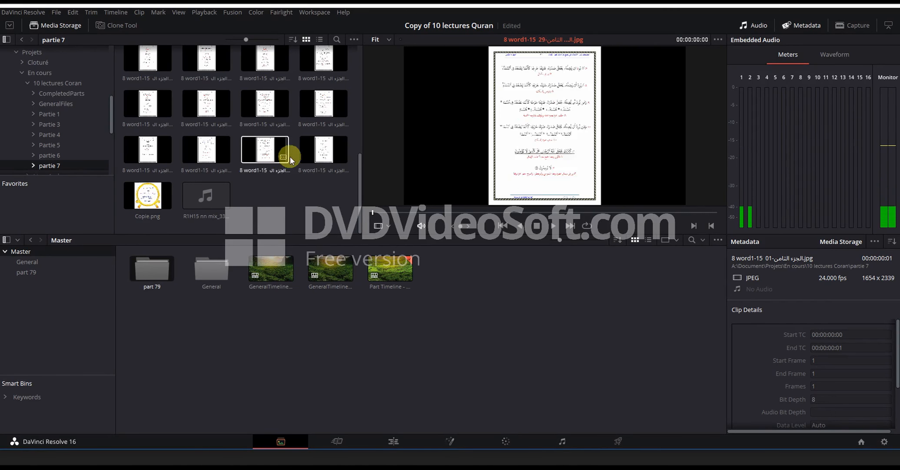
{"action": "left_click", "coordinate": [326, 157], "text": "shift"}
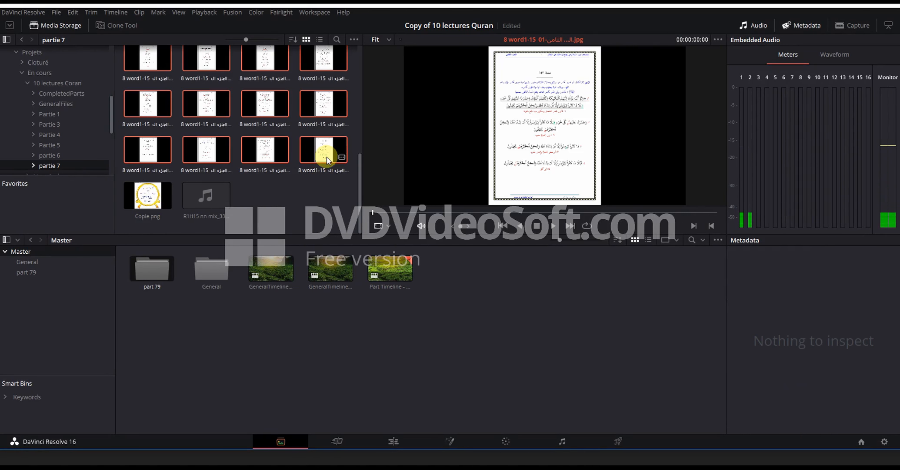
{"action": "left_click", "coordinate": [148, 193], "text": "ctrl"}
{"action": "left_click", "coordinate": [218, 193], "text": "ctrl"}
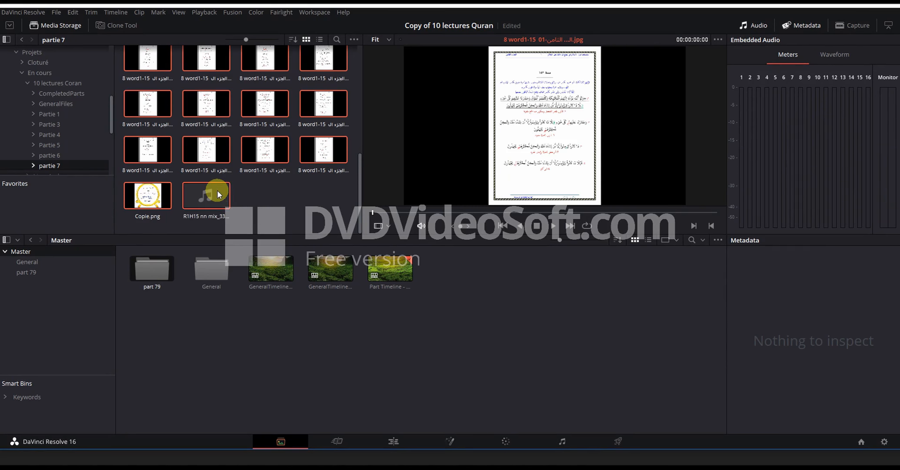
Step: Drag the selected clips into the part 79 bin, check them, and return to Master
{"action": "scroll", "coordinate": [291, 177], "scroll_direction": "up", "scroll_amount": 5}
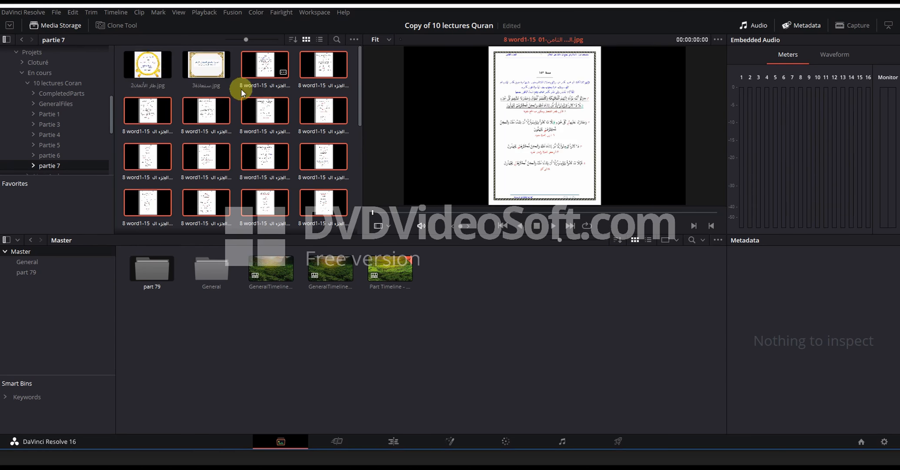
{"action": "scroll", "coordinate": [243, 92], "scroll_direction": "down", "scroll_amount": 5}
{"action": "left_click_drag", "start_coordinate": [205, 150], "coordinate": [153, 266]}
{"action": "double_click", "coordinate": [150, 267]}
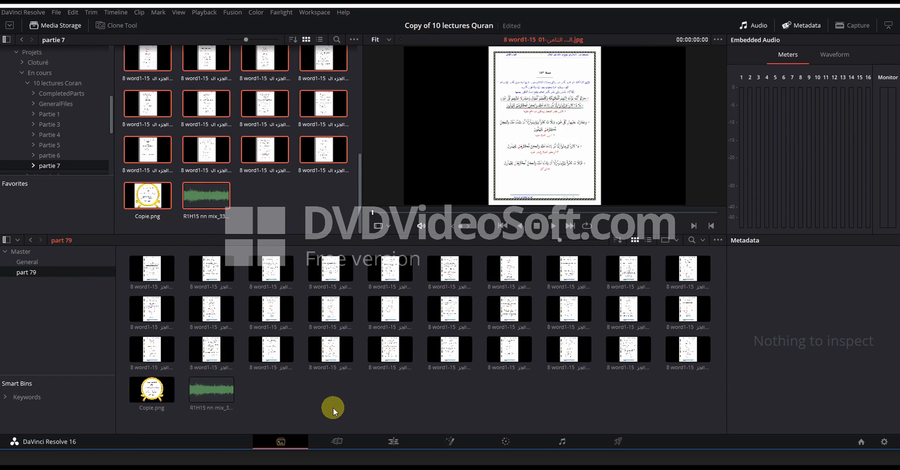
{"action": "left_click", "coordinate": [36, 248]}
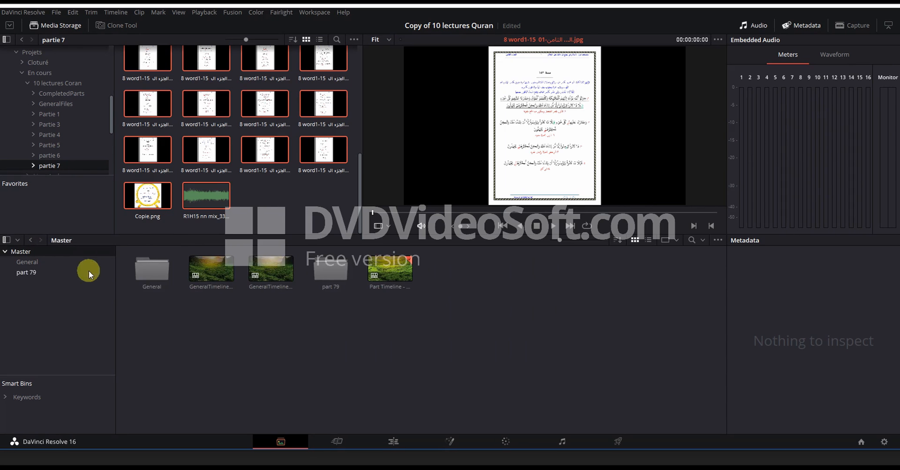
Step: Duplicate the Part Timeline and name the copy Timeline 19
{"action": "left_click", "coordinate": [389, 274]}
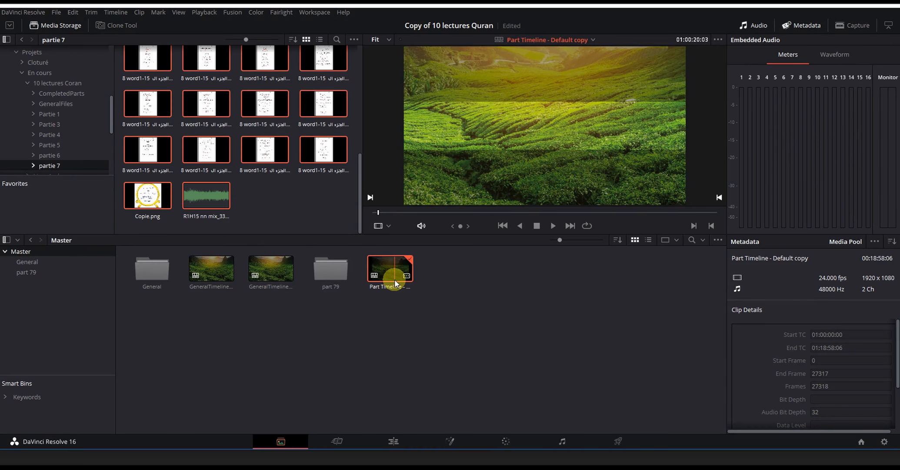
{"action": "right_click", "coordinate": [387, 270]}
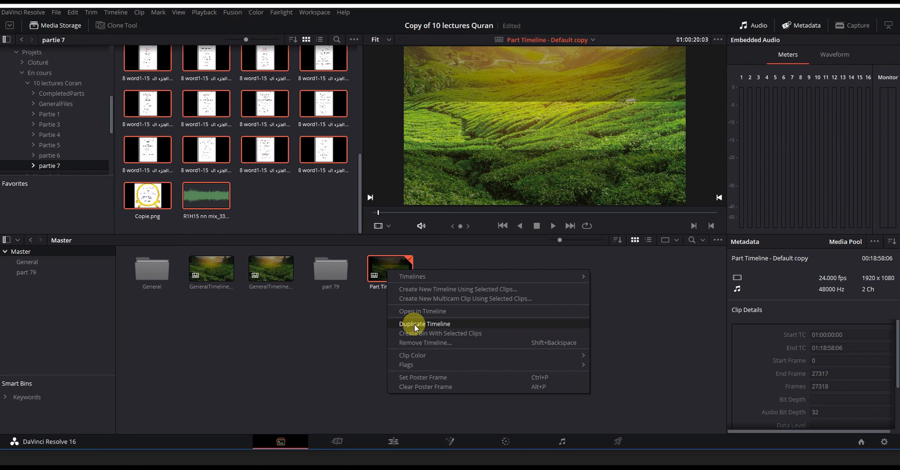
{"action": "left_click", "coordinate": [385, 281]}
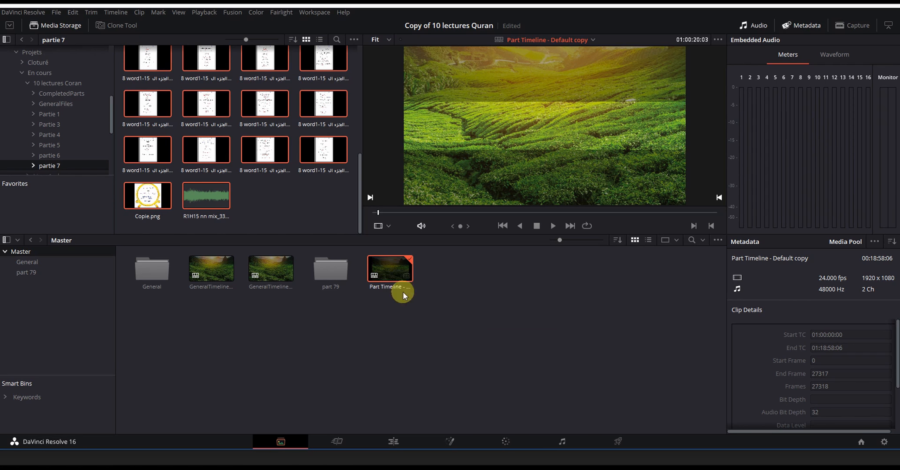
{"action": "right_click", "coordinate": [399, 277]}
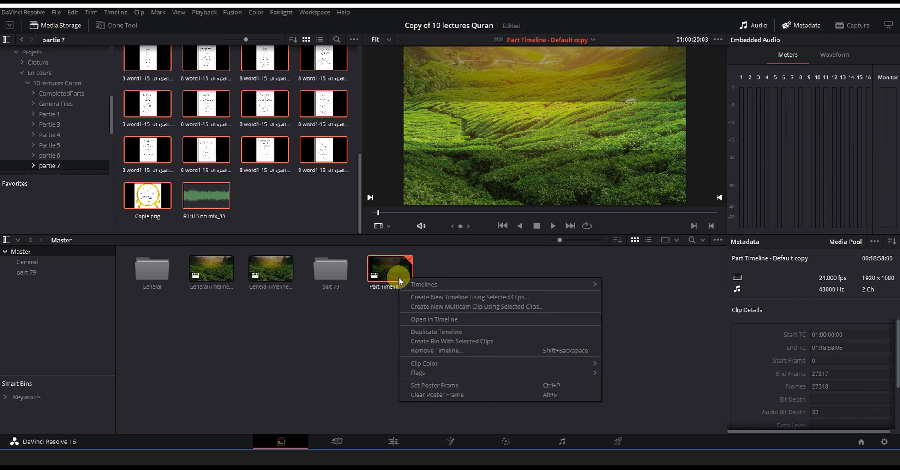
{"action": "left_click", "coordinate": [436, 332]}
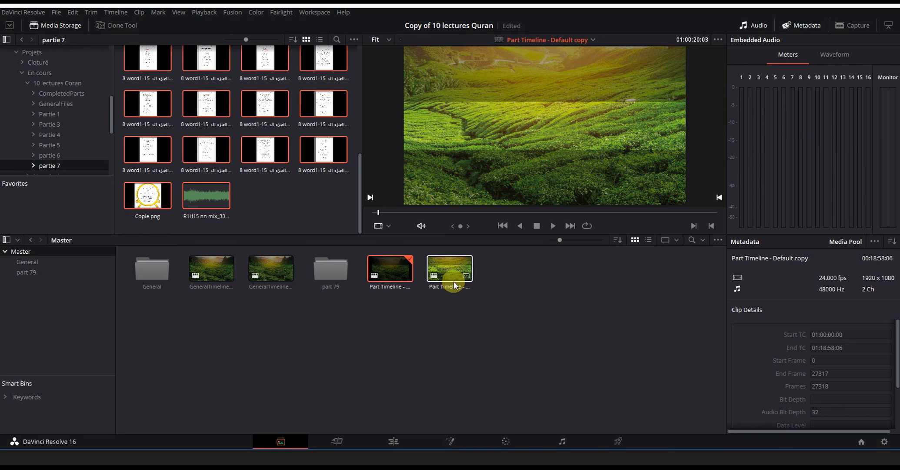
{"action": "left_click", "coordinate": [453, 280]}
{"action": "left_click", "coordinate": [453, 285]}
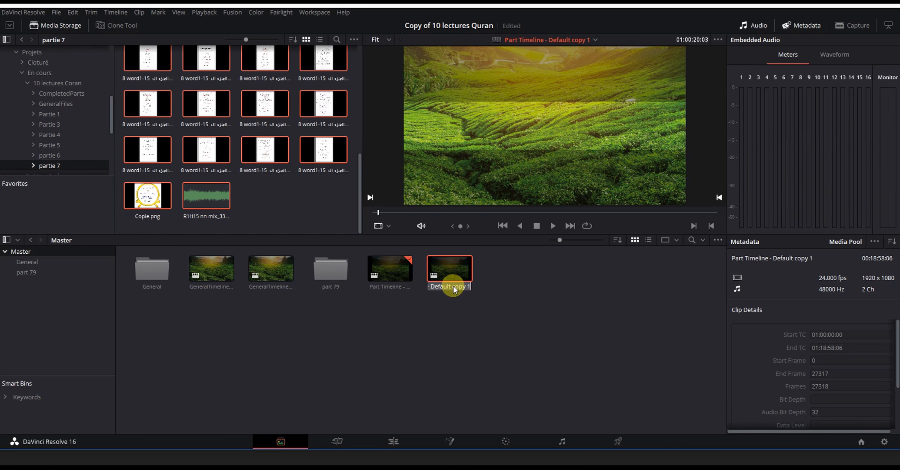
{"action": "type", "text": "Timeline 19"}
{"action": "key", "text": "Return"}
Step: Move the copy into the part 79 bin, rename it Timeline 79, and show the General bin
{"action": "left_click_drag", "start_coordinate": [461, 275], "coordinate": [340, 269]}
{"action": "double_click", "coordinate": [341, 269]}
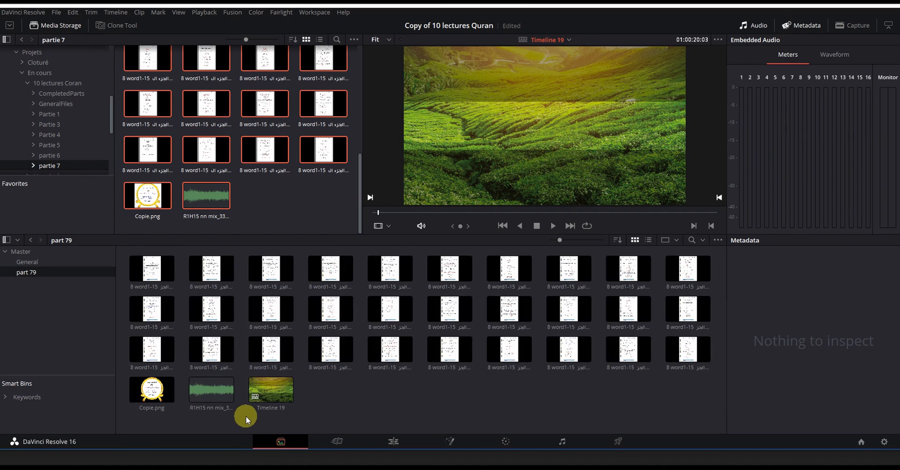
{"action": "left_click", "coordinate": [278, 400]}
{"action": "left_click", "coordinate": [283, 409]}
{"action": "left_click", "coordinate": [283, 408]}
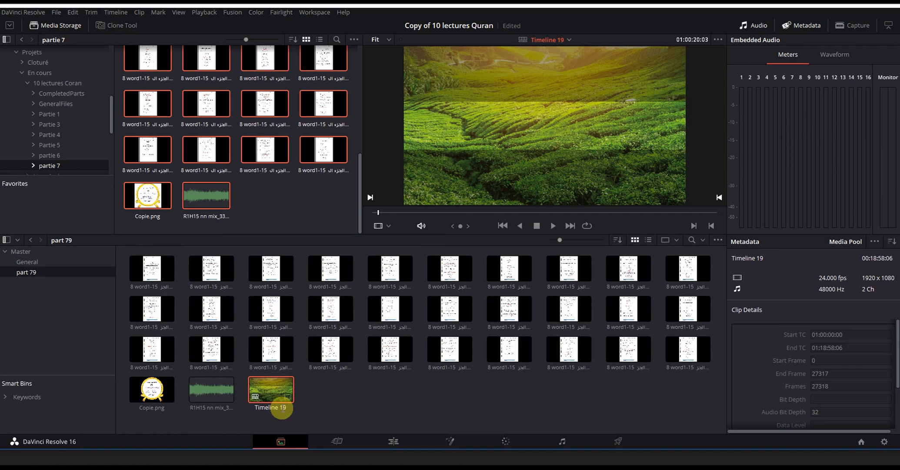
{"action": "key", "text": "BackSpace"}
{"action": "type", "text": "7"}
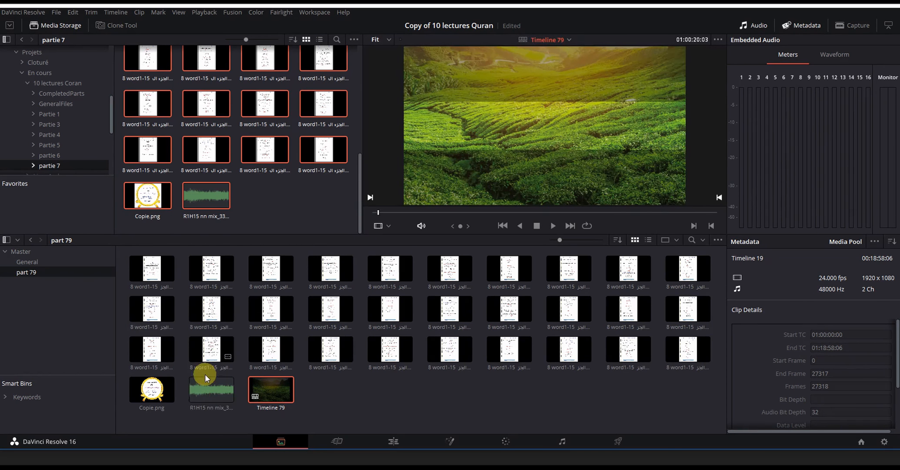
{"action": "left_click", "coordinate": [49, 261]}
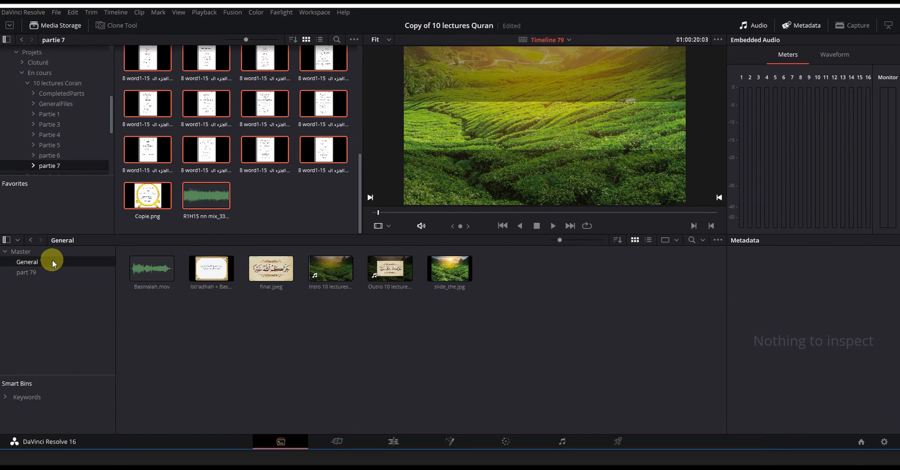
Step: Open Timeline 79 from the part 79 bin on the Edit page, showing its Solid Color layers
{"action": "left_click", "coordinate": [47, 273]}
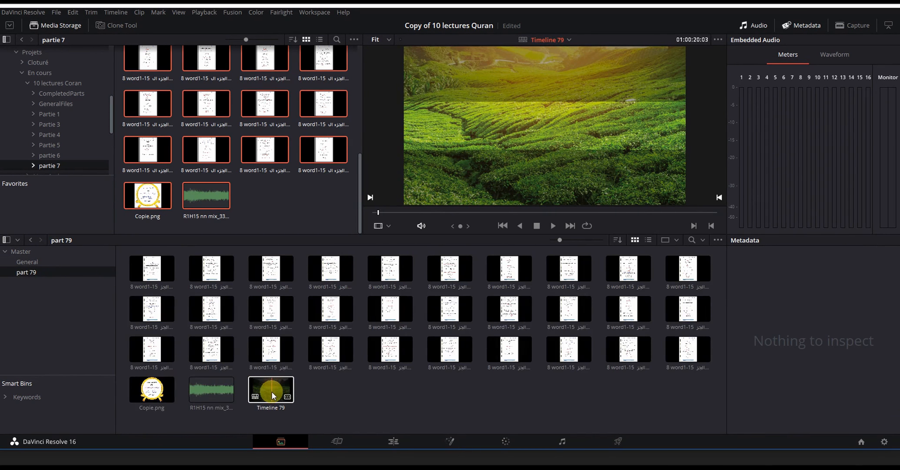
{"action": "left_click", "coordinate": [271, 391]}
{"action": "double_click", "coordinate": [271, 391]}
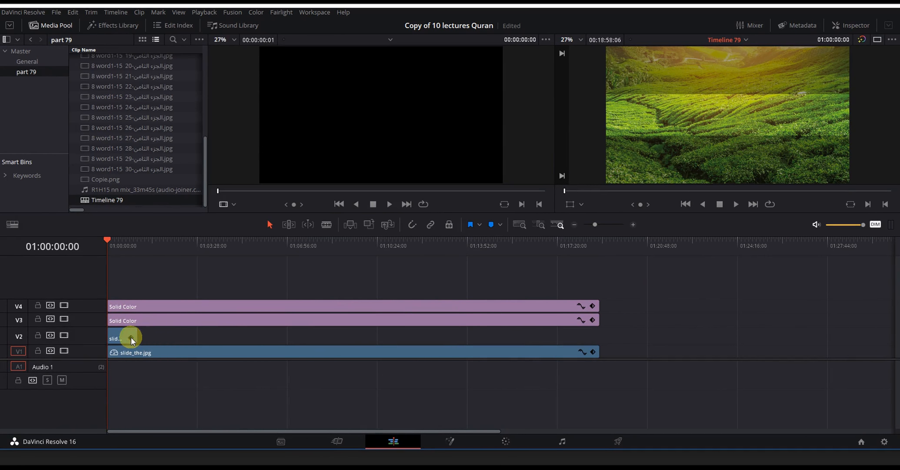
{"action": "left_click", "coordinate": [286, 443]}
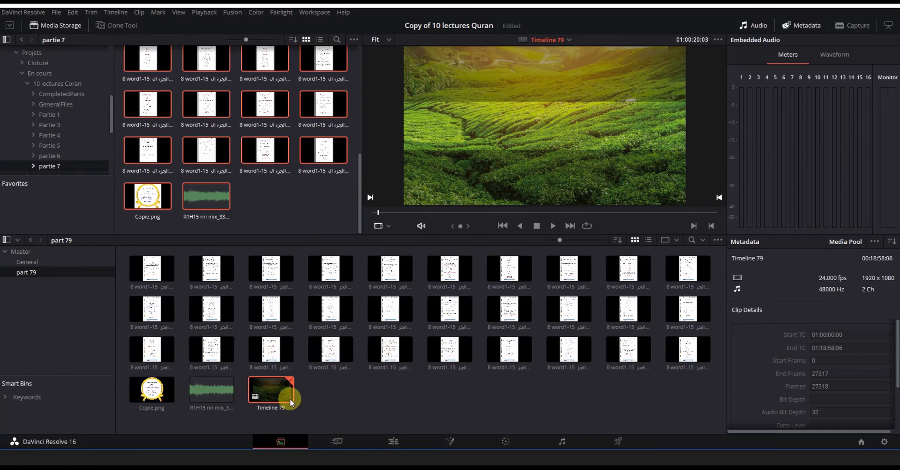
{"action": "double_click", "coordinate": [275, 393]}
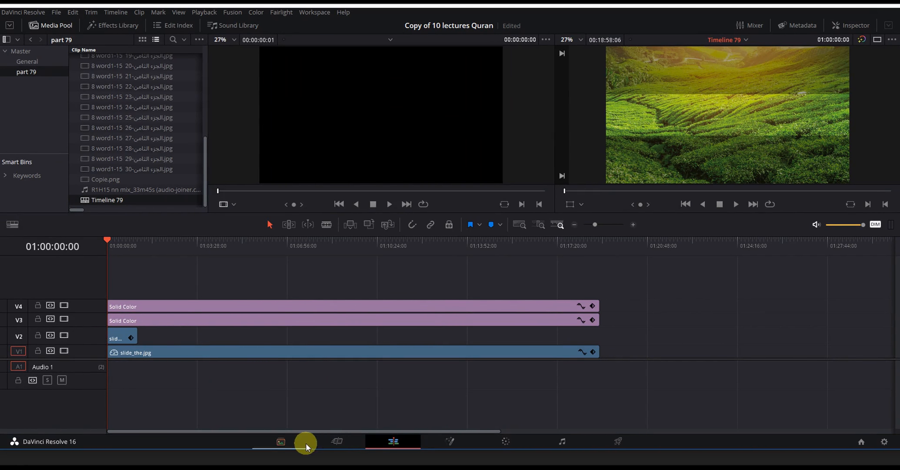
Step: On the Cut page, scrub the timeline start and drag the R1H15 audio onto the timeline
{"action": "left_click", "coordinate": [330, 442]}
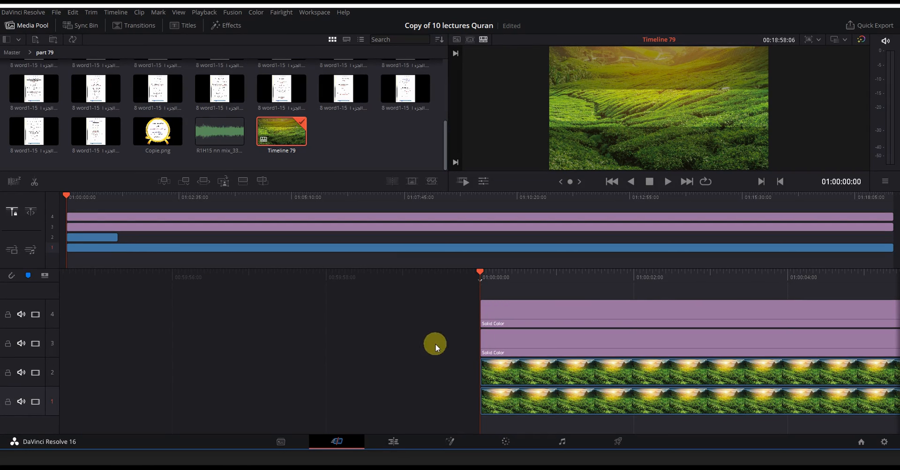
{"action": "left_click_drag", "start_coordinate": [536, 282], "coordinate": [507, 361]}
{"action": "scroll", "coordinate": [542, 346], "scroll_direction": "down", "scroll_amount": 2}
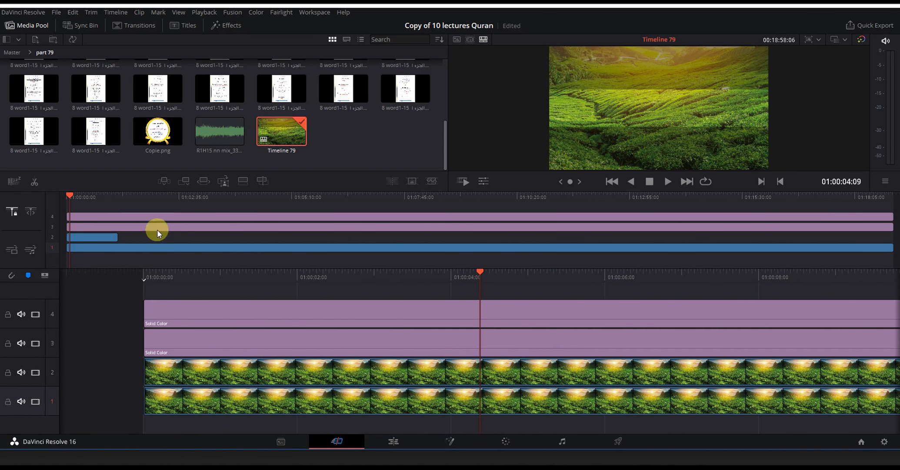
{"action": "scroll", "coordinate": [139, 257], "scroll_direction": "up", "scroll_amount": 4}
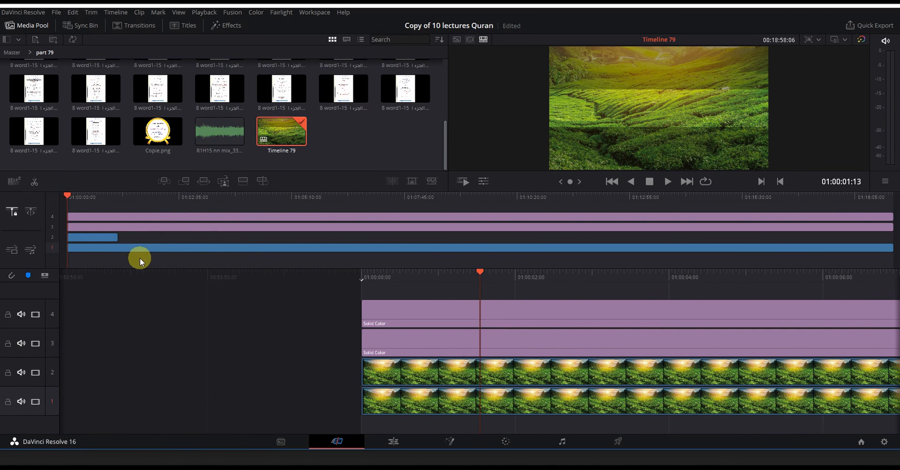
{"action": "left_click_drag", "start_coordinate": [214, 140], "coordinate": [65, 263]}
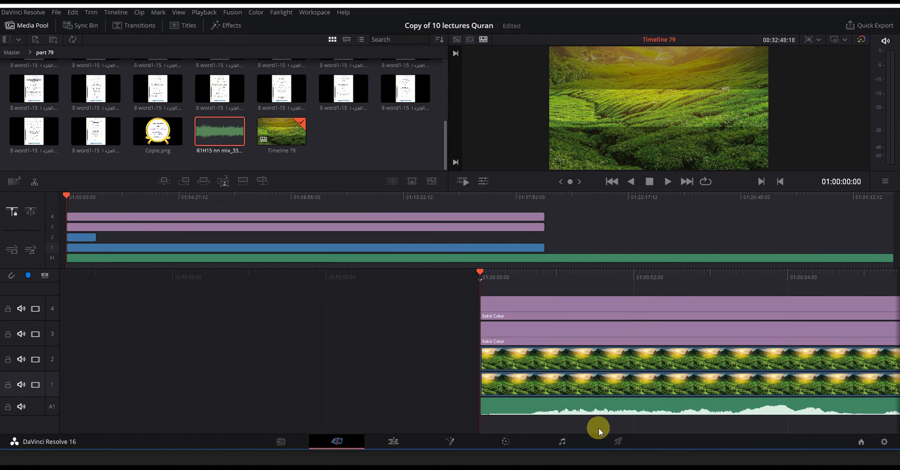
{"action": "scroll", "coordinate": [241, 115], "scroll_direction": "up", "scroll_amount": 3}
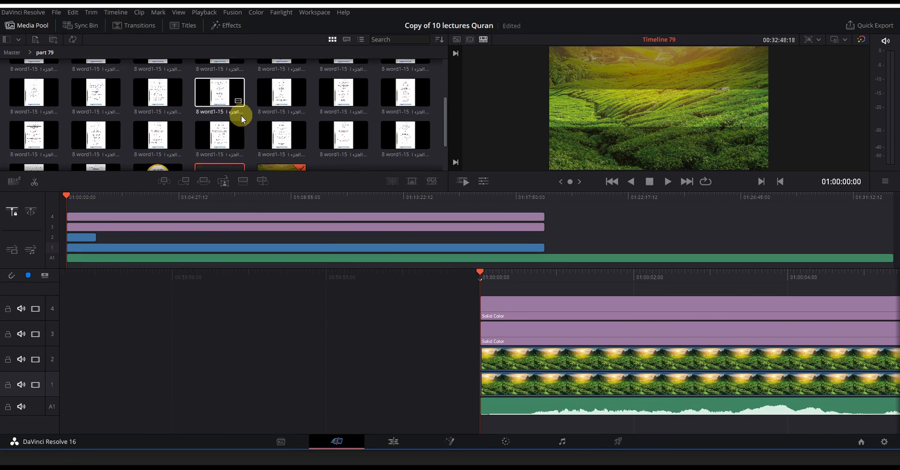
{"action": "scroll", "coordinate": [196, 118], "scroll_direction": "down", "scroll_amount": 1}
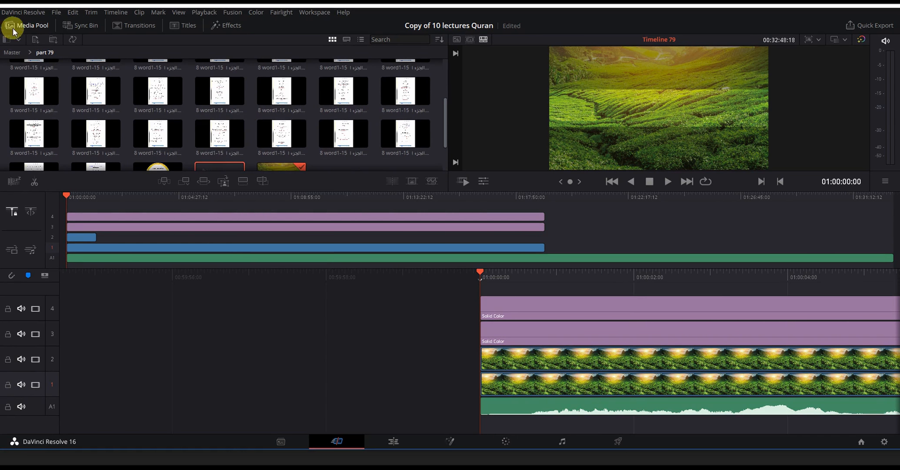
Step: Reopen the part 79 bin and place the R1H15 audio clip on track A1
{"action": "left_click", "coordinate": [71, 25]}
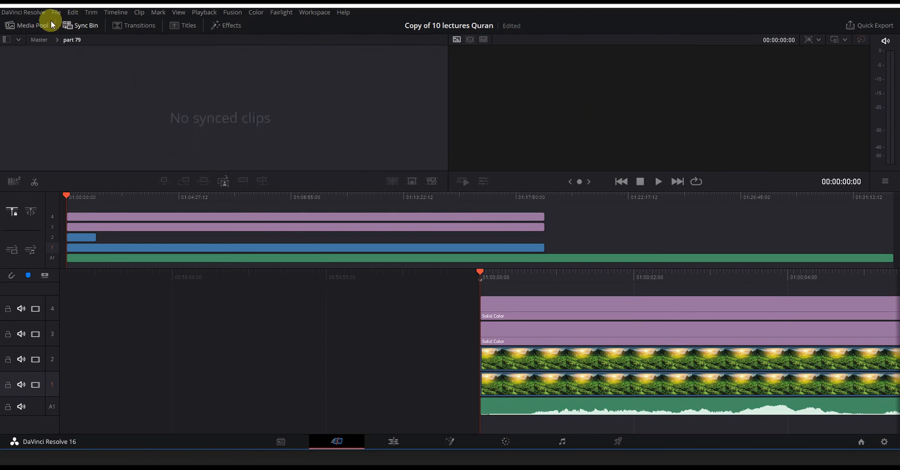
{"action": "left_click", "coordinate": [30, 27]}
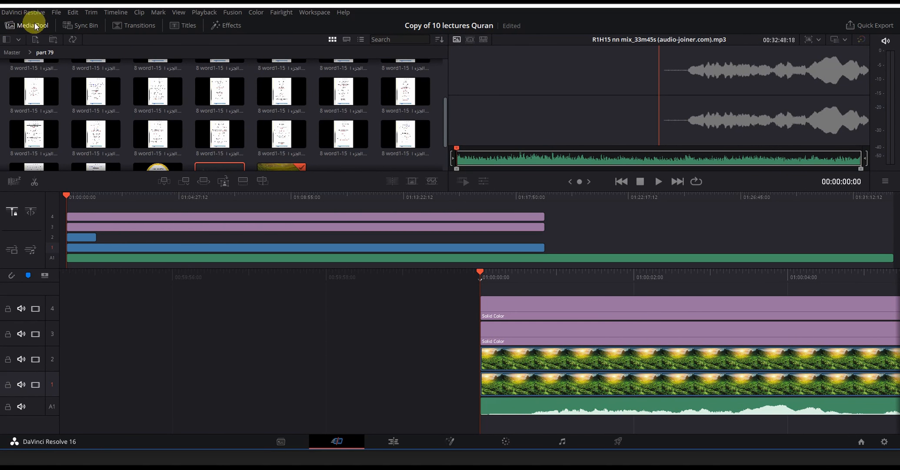
{"action": "scroll", "coordinate": [292, 117], "scroll_direction": "up", "scroll_amount": 3}
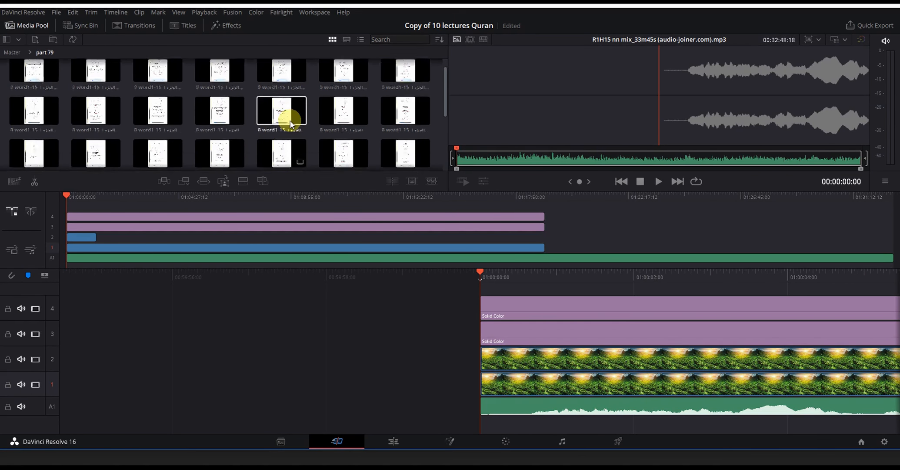
{"action": "left_click", "coordinate": [6, 52]}
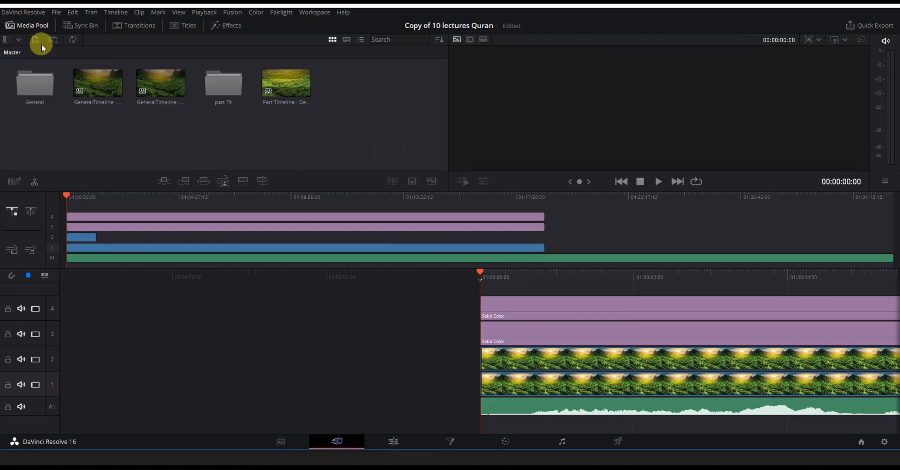
{"action": "double_click", "coordinate": [227, 82]}
{"action": "scroll", "coordinate": [237, 131], "scroll_direction": "down", "scroll_amount": 3}
{"action": "left_click", "coordinate": [237, 137]}
{"action": "left_click", "coordinate": [280, 136]}
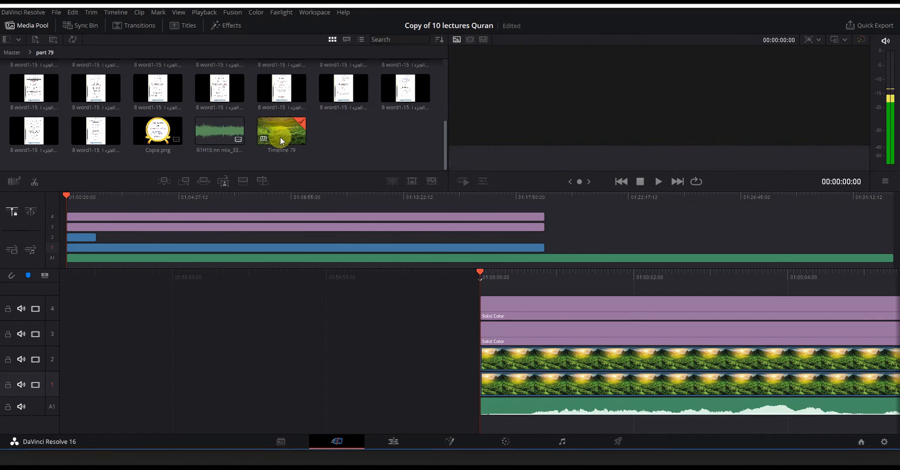
{"action": "left_click", "coordinate": [221, 136]}
{"action": "mouse_move", "coordinate": [216, 134]}
{"action": "left_mouse_down"}
{"action": "mouse_move", "coordinate": [207, 260]}
{"action": "mouse_move", "coordinate": [211, 144]}
{"action": "mouse_move", "coordinate": [221, 130]}
{"action": "left_mouse_up"}
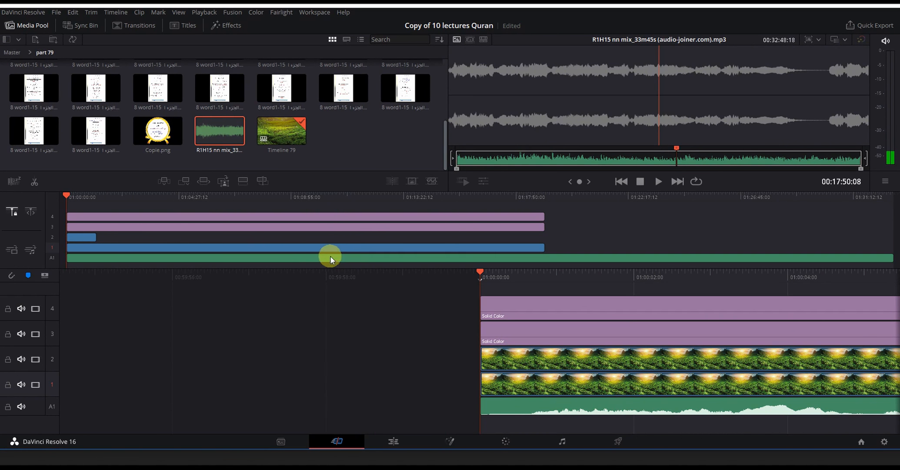
Step: Preview a page slide, then play the timeline and scrub to around the nine-second mark
{"action": "left_click", "coordinate": [593, 401]}
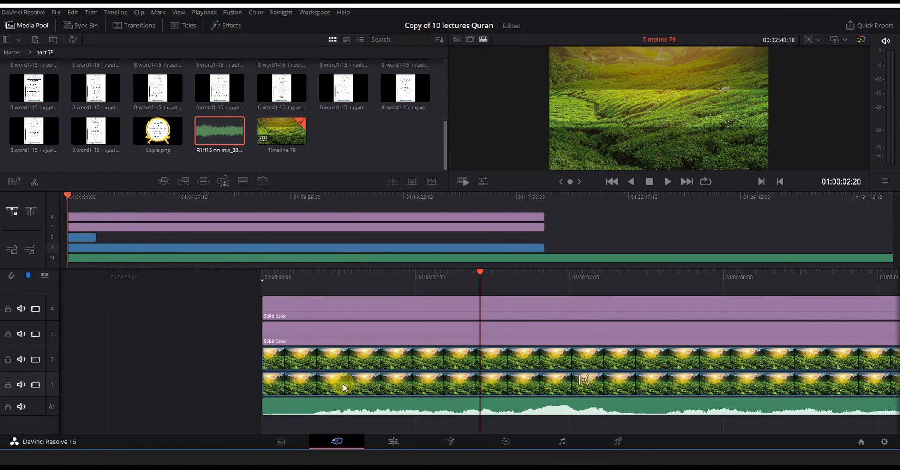
{"action": "left_click", "coordinate": [143, 100]}
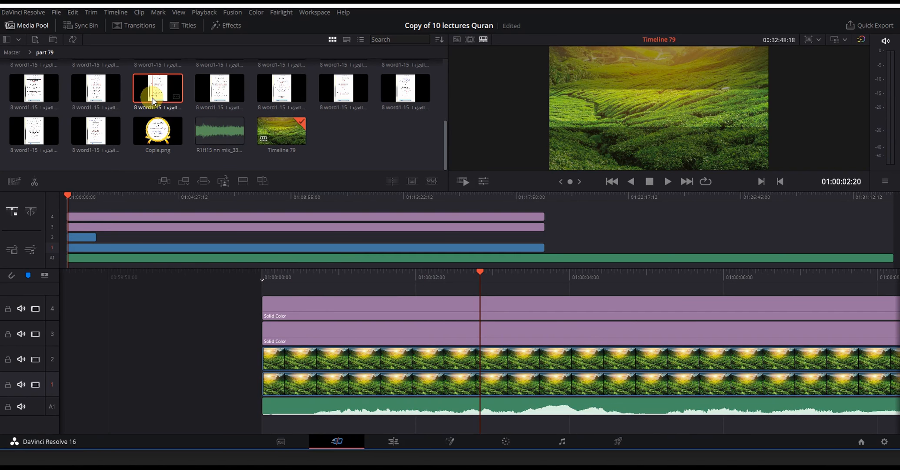
{"action": "double_click", "coordinate": [160, 95]}
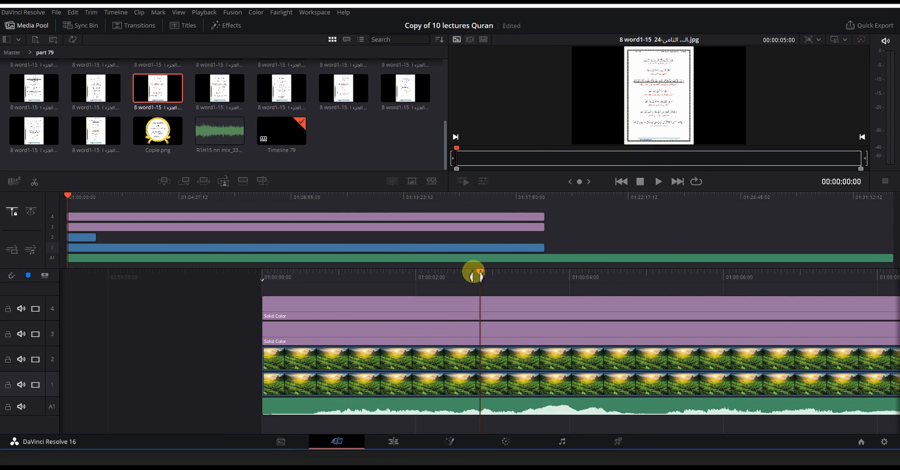
{"action": "left_click_drag", "start_coordinate": [474, 273], "coordinate": [732, 279]}
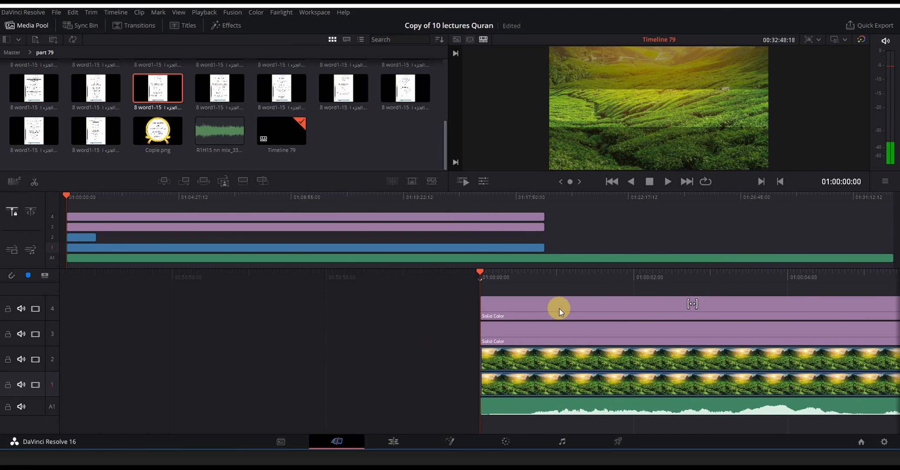
{"action": "key", "text": "space"}
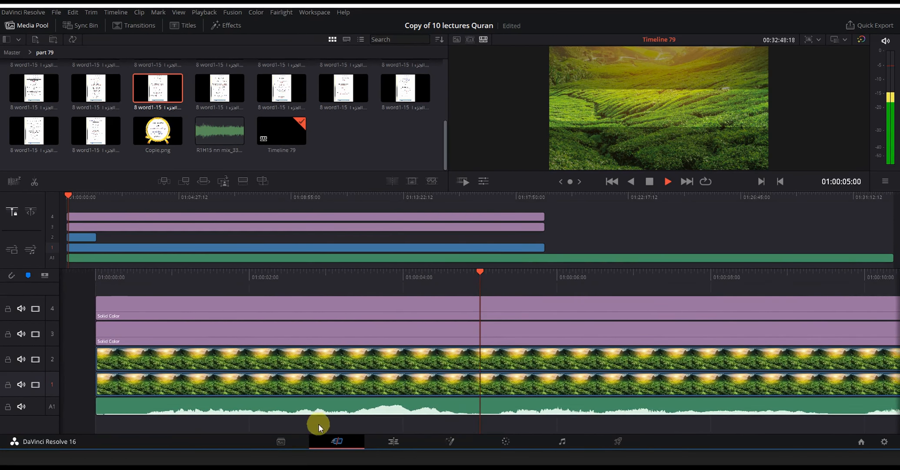
{"action": "key", "text": "space"}
{"action": "mouse_move", "coordinate": [478, 274]}
{"action": "left_mouse_down"}
{"action": "mouse_move", "coordinate": [463, 275]}
{"action": "mouse_move", "coordinate": [486, 276]}
{"action": "left_mouse_up"}
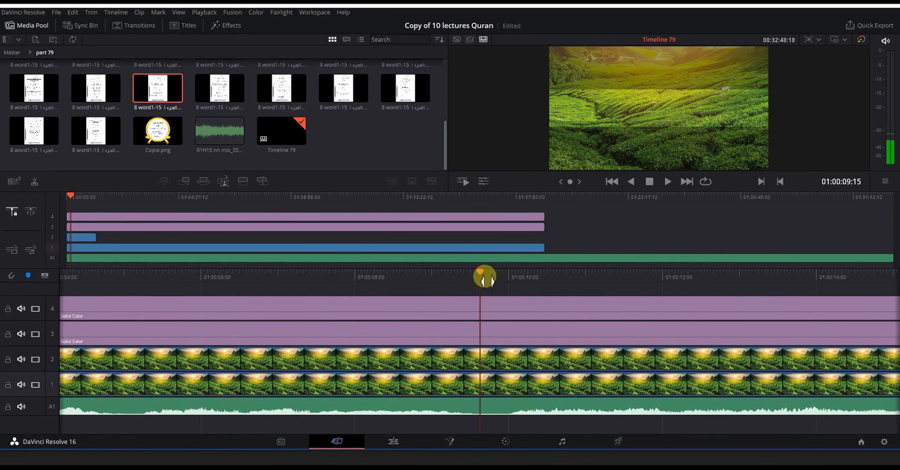
Step: Split the A1 background music at the playhead and delete the piece before the cut
{"action": "left_click", "coordinate": [442, 404]}
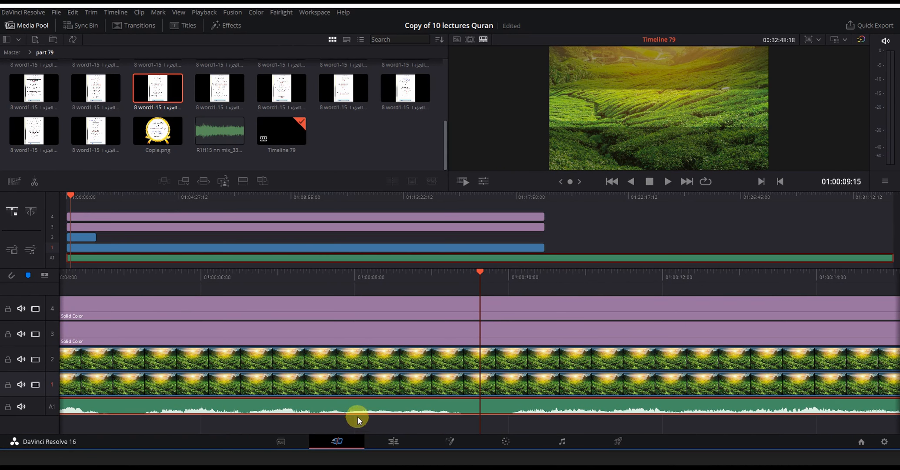
{"action": "left_click", "coordinate": [34, 184]}
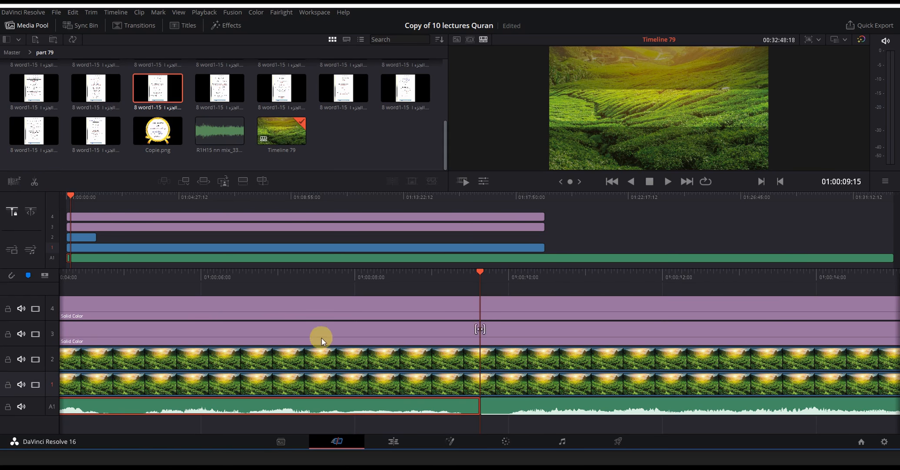
{"action": "left_click_drag", "start_coordinate": [504, 268], "coordinate": [512, 358]}
{"action": "left_click", "coordinate": [514, 402]}
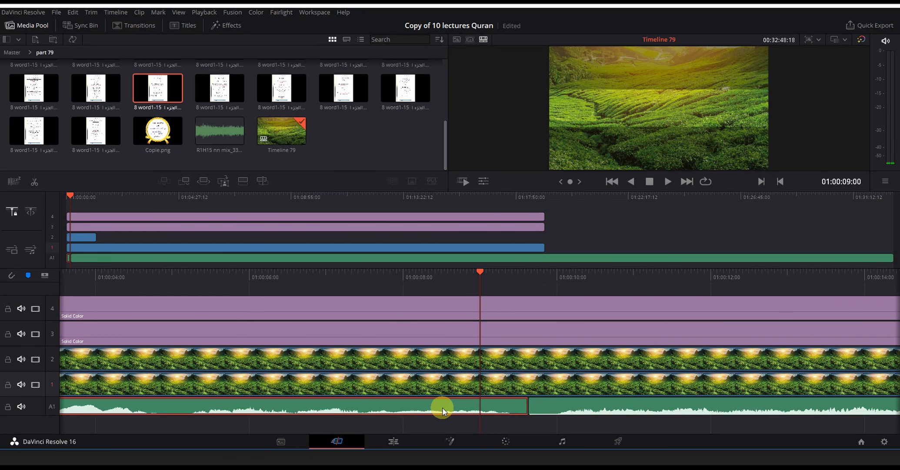
{"action": "key", "text": "BackSpace"}
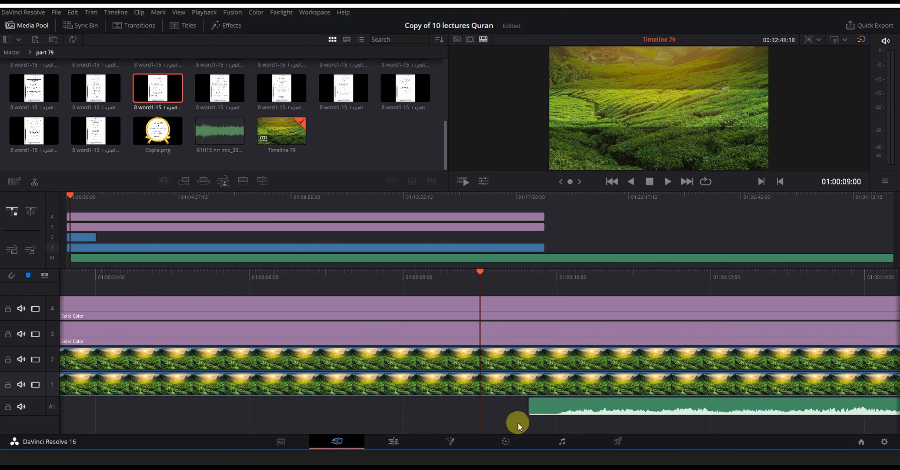
{"action": "scroll", "coordinate": [518, 422], "scroll_direction": "down", "scroll_amount": 5}
{"action": "scroll", "coordinate": [426, 410], "scroll_direction": "up", "scroll_amount": 5}
{"action": "left_click", "coordinate": [393, 442]}
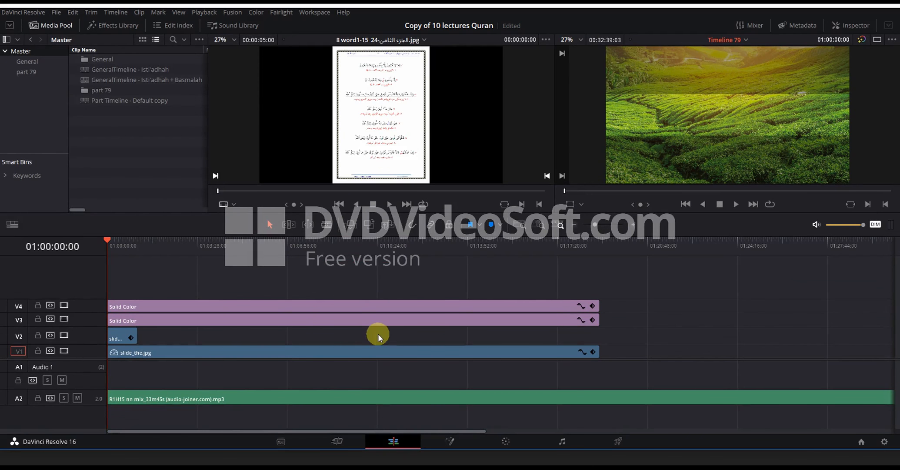
Step: Delete the empty Audio 1 track so the music moves up to A1
{"action": "right_click", "coordinate": [56, 366]}
{"action": "left_click", "coordinate": [499, 369]}
{"action": "right_click", "coordinate": [54, 368]}
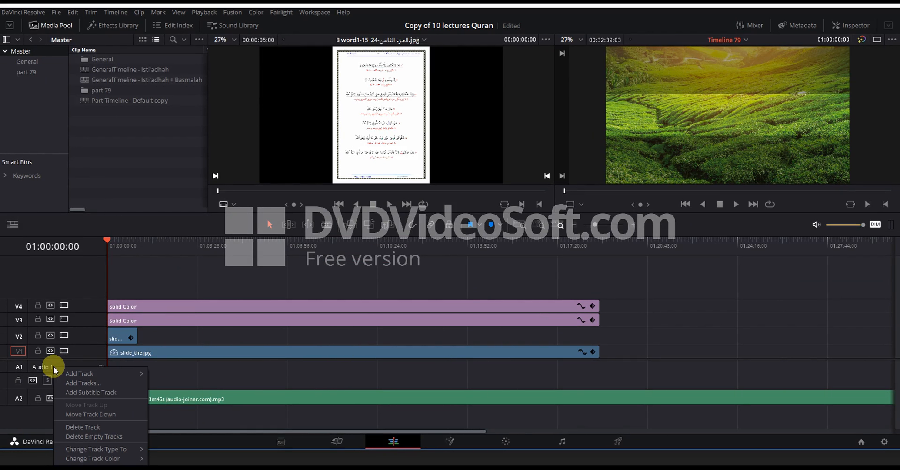
{"action": "left_click", "coordinate": [111, 427]}
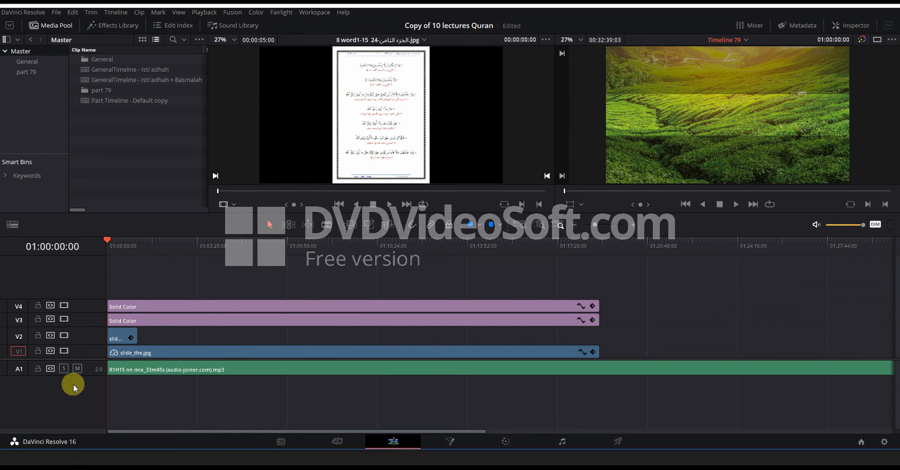
Step: Make the music track taller and turn on audio waveforms in the timeline view options
{"action": "left_click_drag", "start_coordinate": [73, 374], "coordinate": [72, 411]}
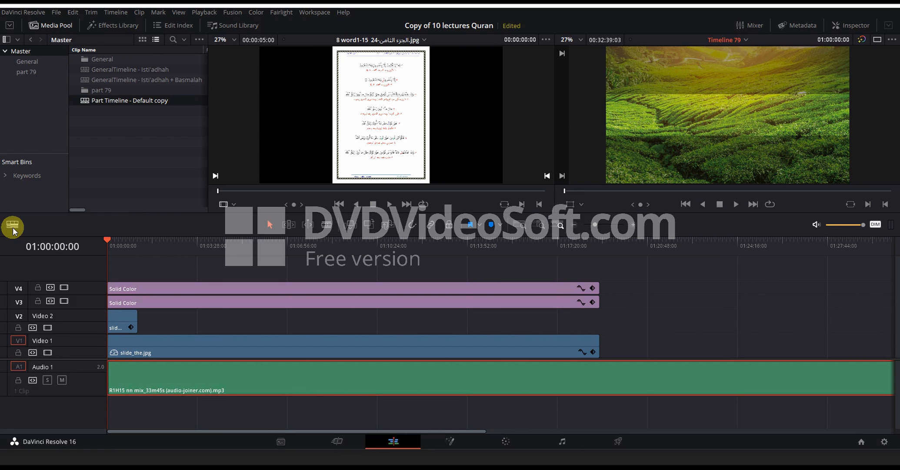
{"action": "left_click", "coordinate": [12, 227]}
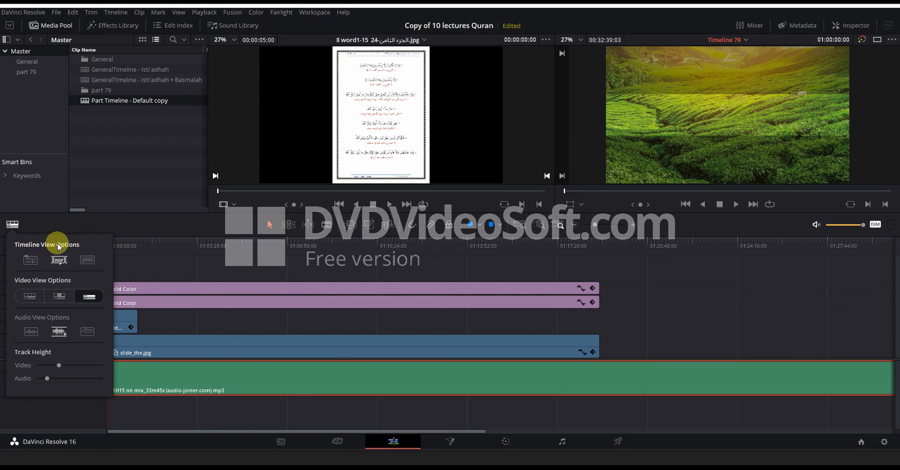
{"action": "left_click", "coordinate": [88, 261]}
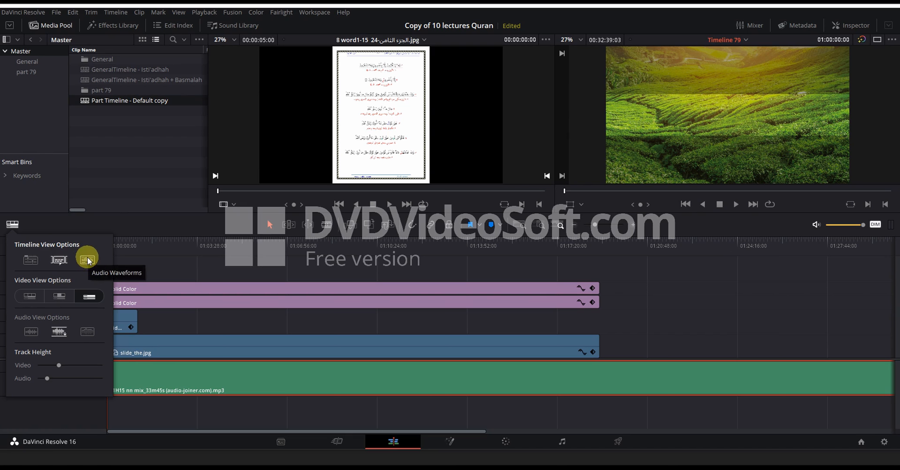
{"action": "left_click", "coordinate": [88, 261]}
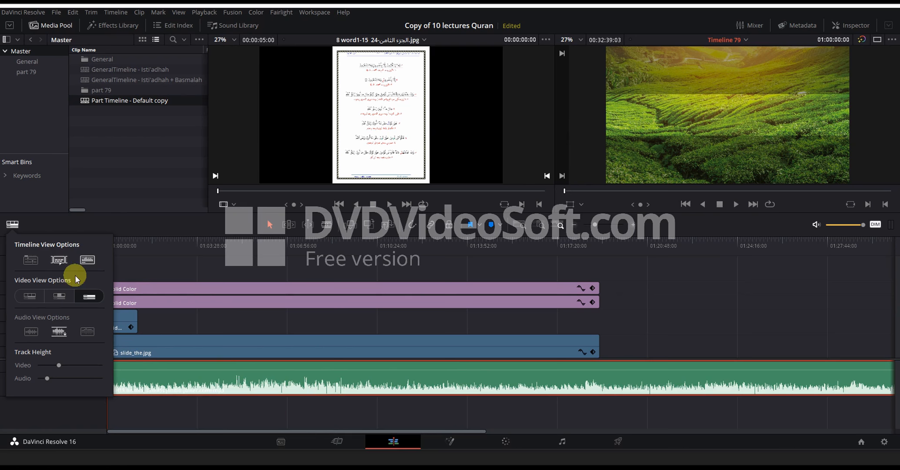
{"action": "left_click", "coordinate": [13, 224]}
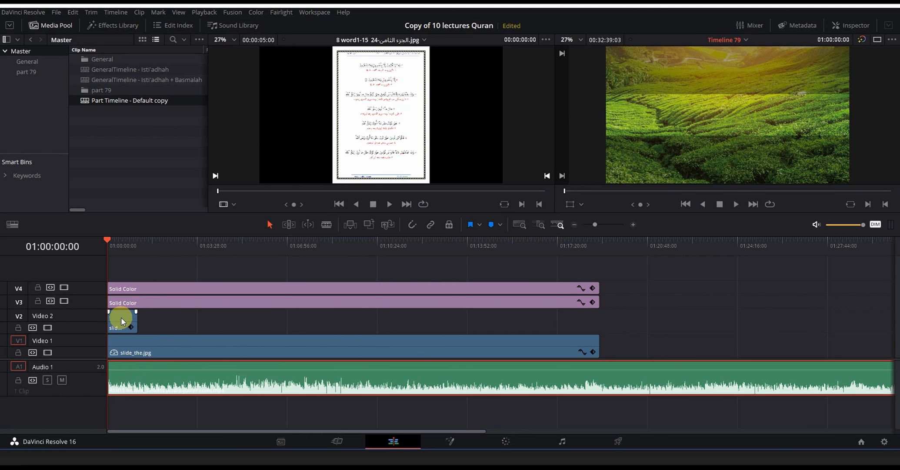
Step: Open the V4 Solid Color overlay's settings in the Inspector and resize the preview area
{"action": "left_click", "coordinate": [150, 290]}
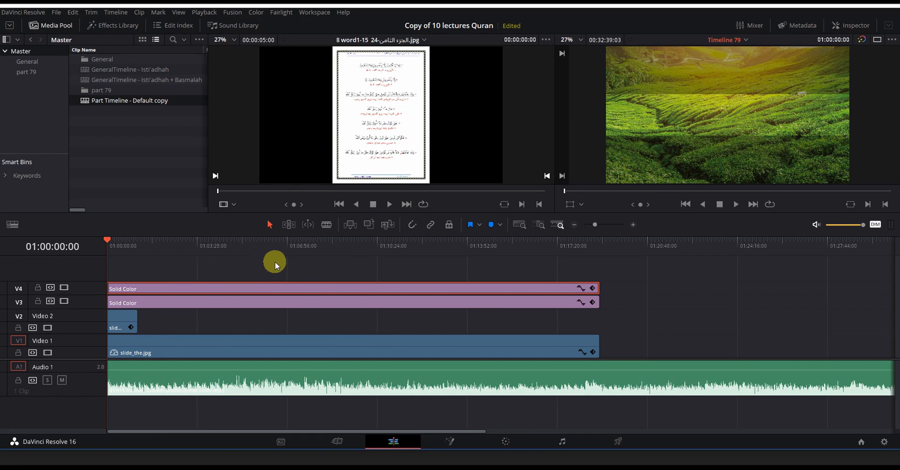
{"action": "double_click", "coordinate": [257, 287]}
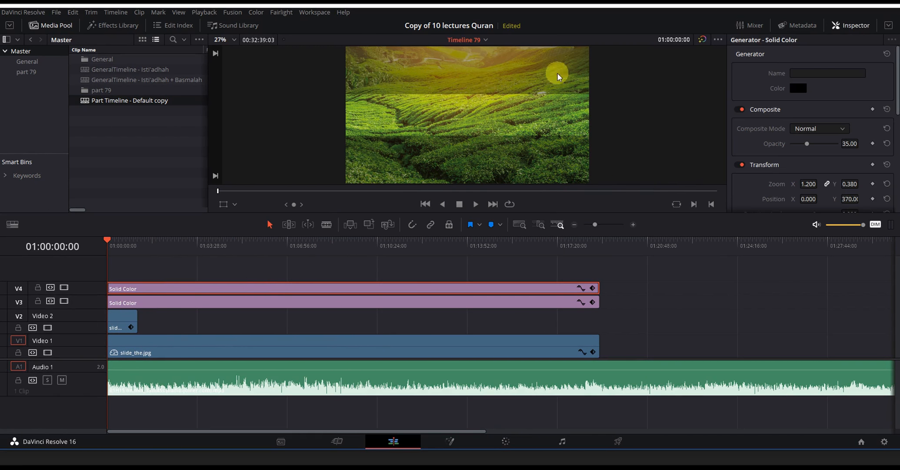
{"action": "left_click_drag", "start_coordinate": [412, 235], "coordinate": [412, 255]}
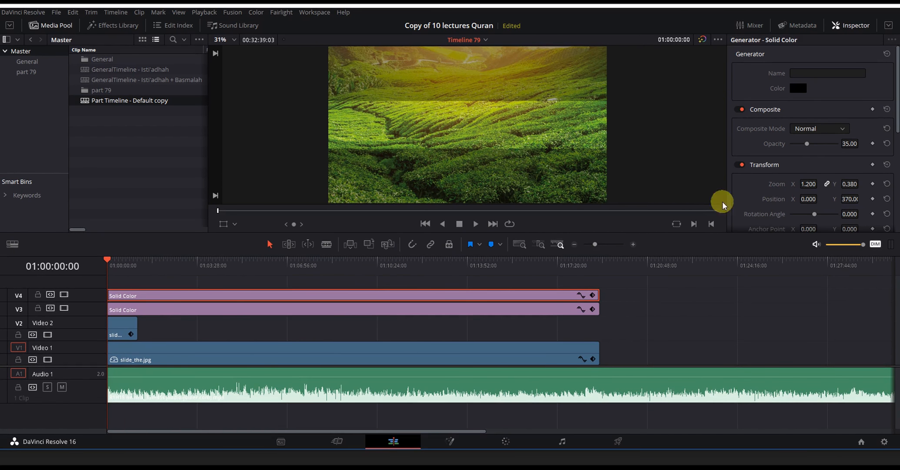
{"action": "left_click", "coordinate": [847, 25]}
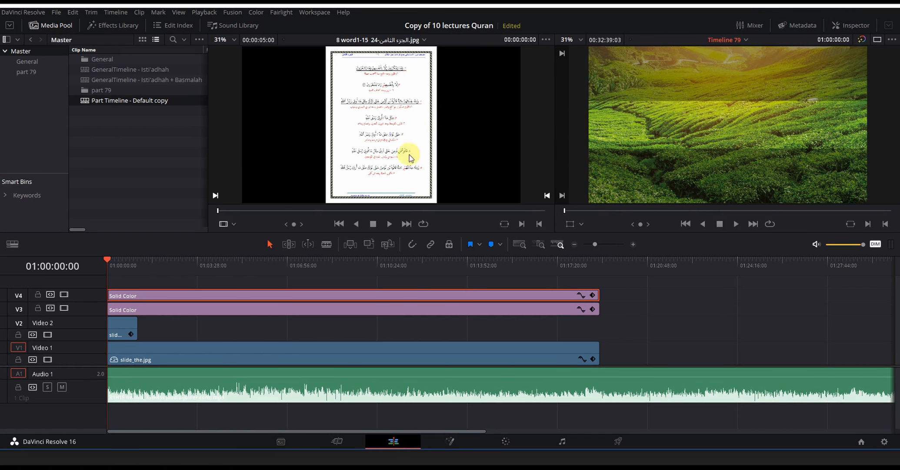
{"action": "left_click", "coordinate": [860, 29]}
{"action": "scroll", "coordinate": [834, 136], "scroll_direction": "down", "scroll_amount": 3}
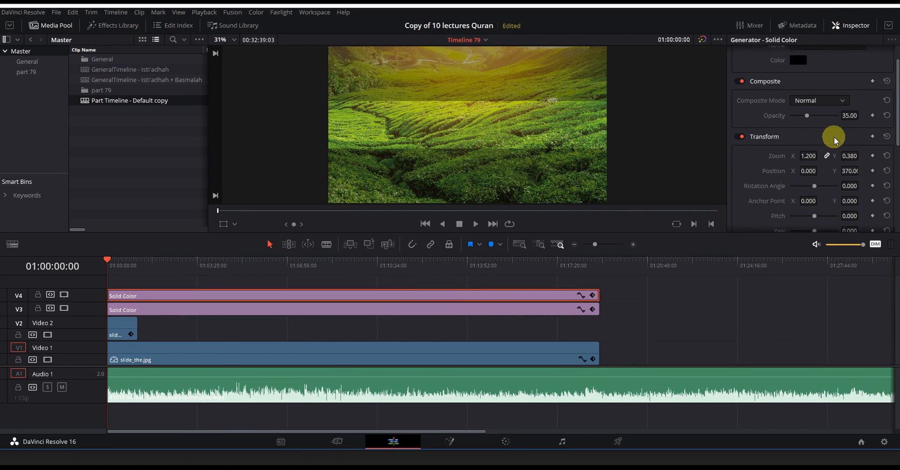
Step: Check the V3 overlay, V2 slide, slide_the.jpg and music clip settings, then open the part 79 bin
{"action": "left_click", "coordinate": [436, 311]}
{"action": "scroll", "coordinate": [790, 141], "scroll_direction": "up", "scroll_amount": 3}
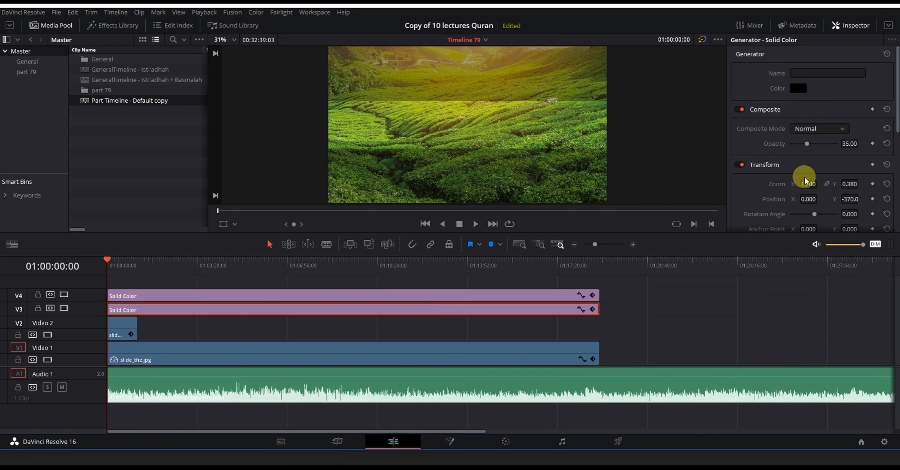
{"action": "left_click", "coordinate": [126, 329]}
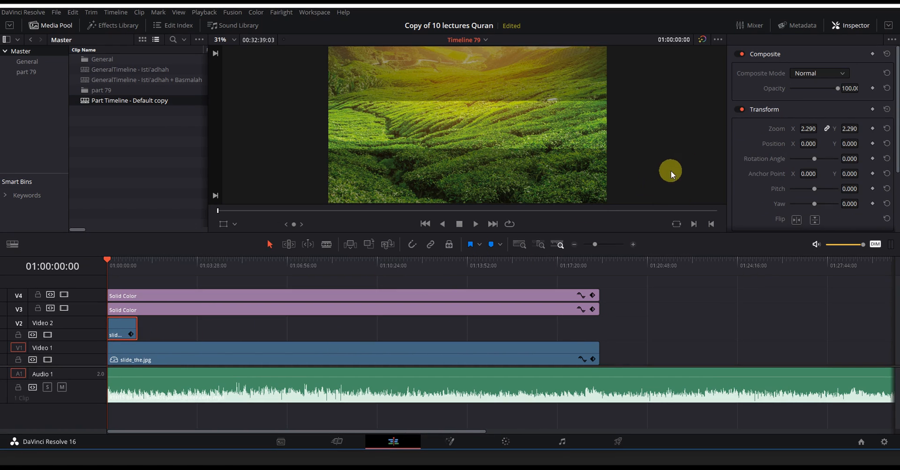
{"action": "left_click", "coordinate": [269, 353]}
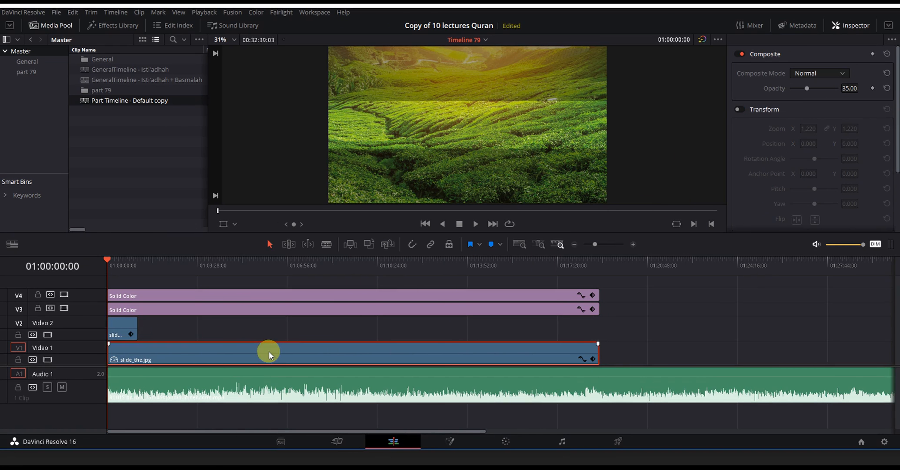
{"action": "left_click", "coordinate": [600, 399]}
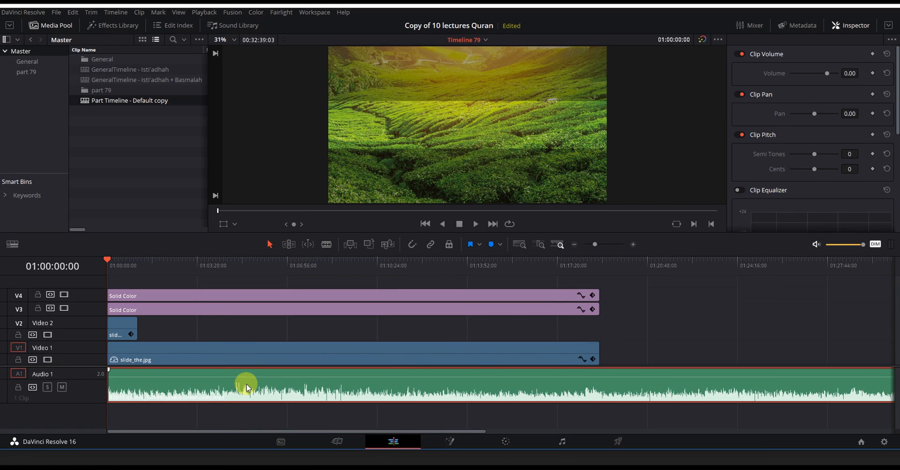
{"action": "left_click", "coordinate": [194, 343]}
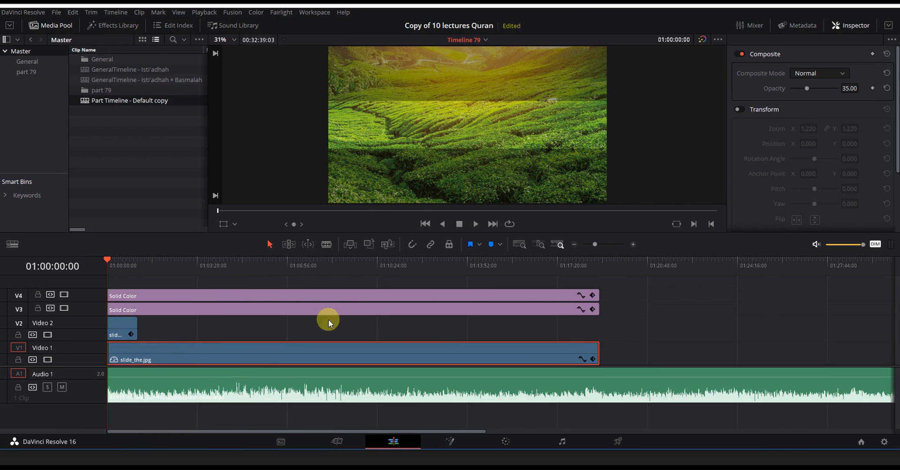
{"action": "left_click", "coordinate": [159, 305]}
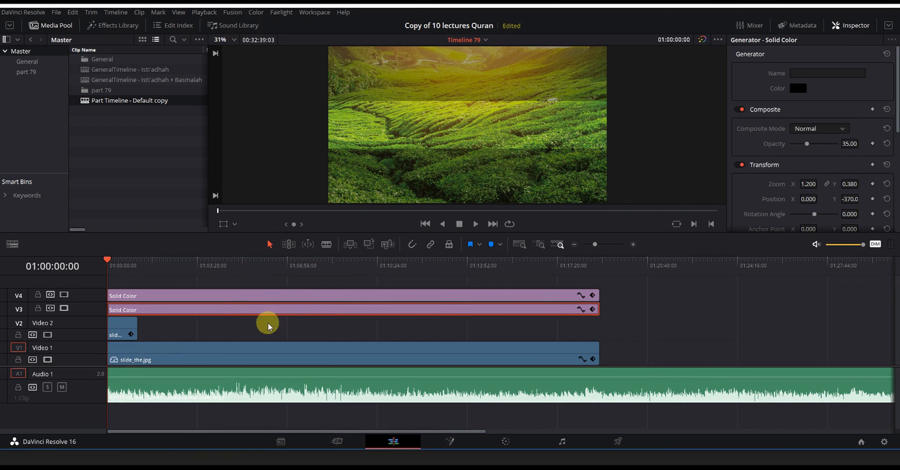
{"action": "left_click", "coordinate": [128, 336]}
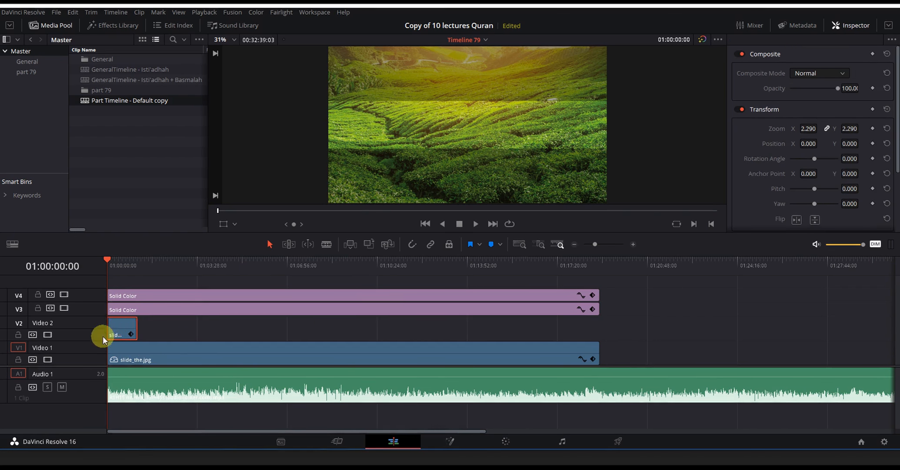
{"action": "double_click", "coordinate": [93, 89]}
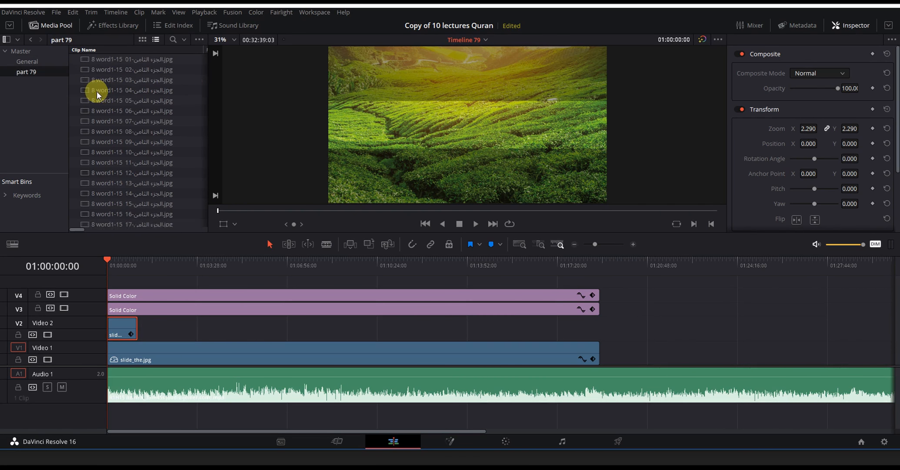
{"action": "left_click", "coordinate": [124, 60]}
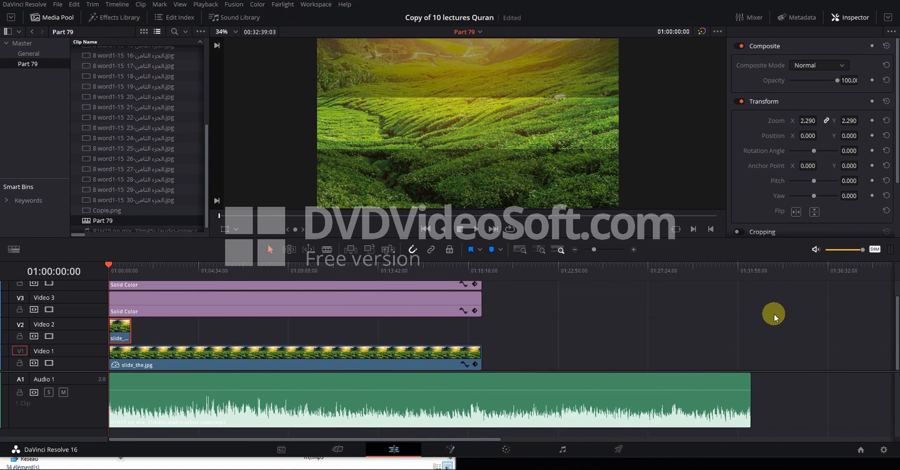
Step: Enlarge the Video 1 track and trim the slide_the.jpg background's end slightly leftward
{"action": "left_click_drag", "start_coordinate": [898, 332], "coordinate": [898, 326]}
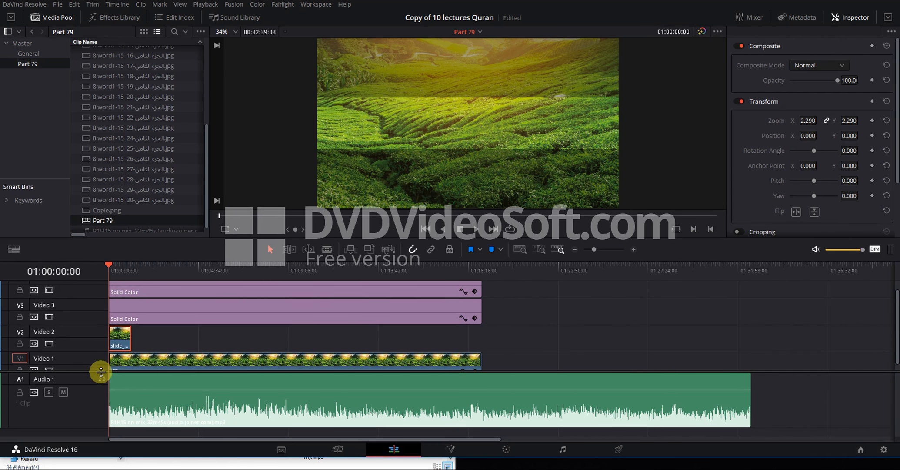
{"action": "left_click_drag", "start_coordinate": [101, 370], "coordinate": [101, 378]}
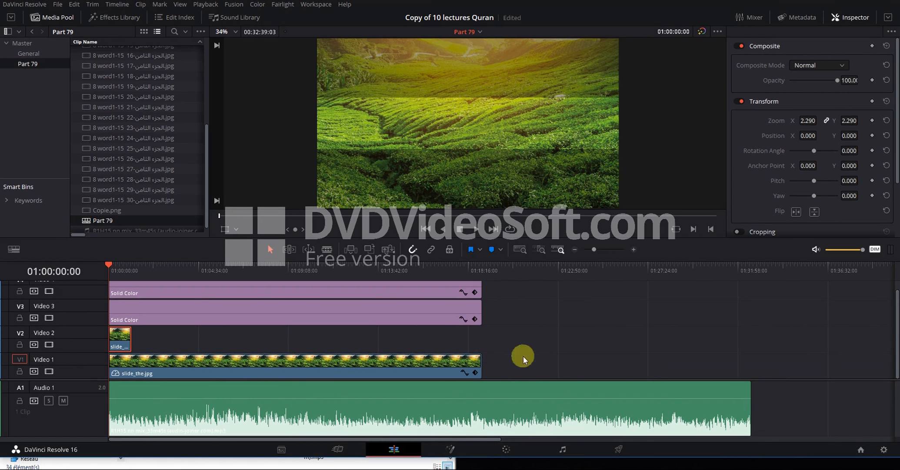
{"action": "left_click", "coordinate": [418, 400]}
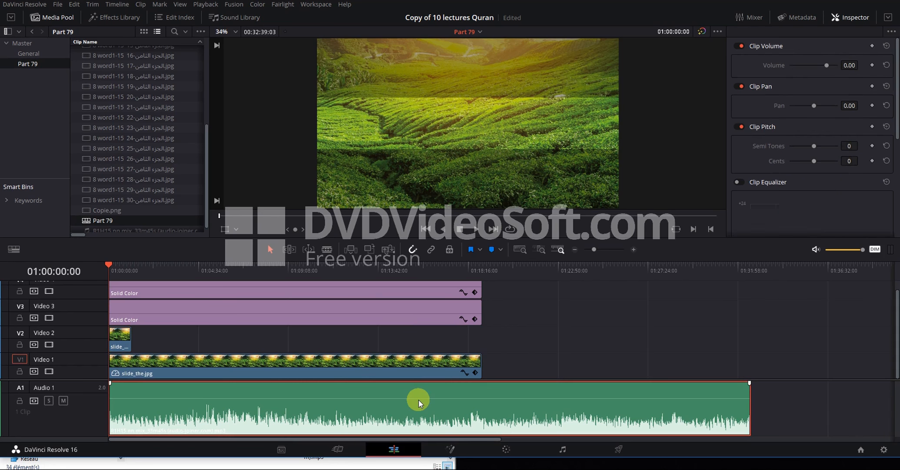
{"action": "left_click", "coordinate": [433, 367]}
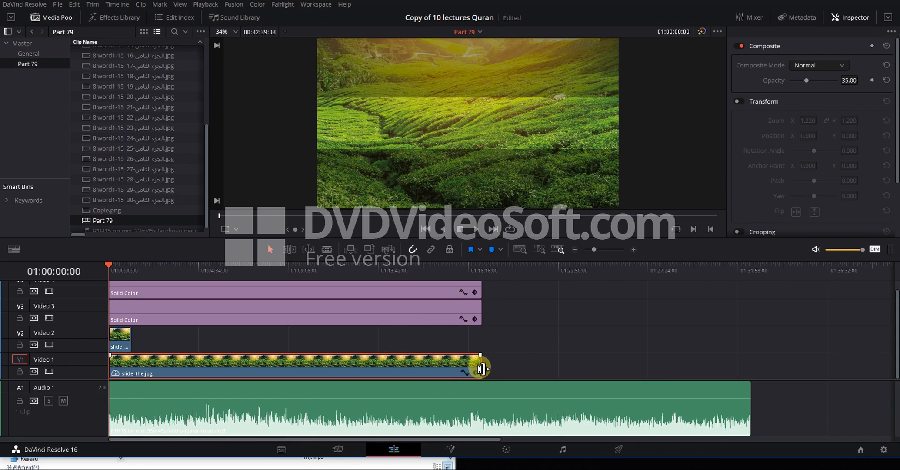
{"action": "left_click_drag", "start_coordinate": [481, 369], "coordinate": [459, 367]}
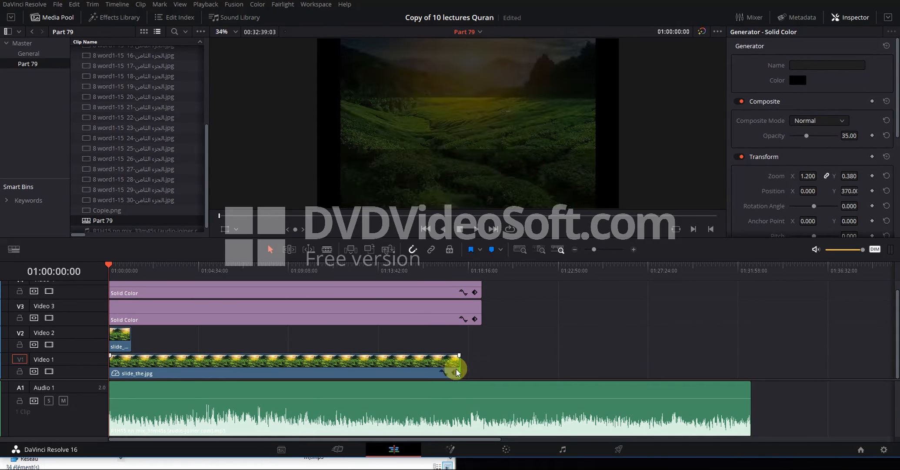
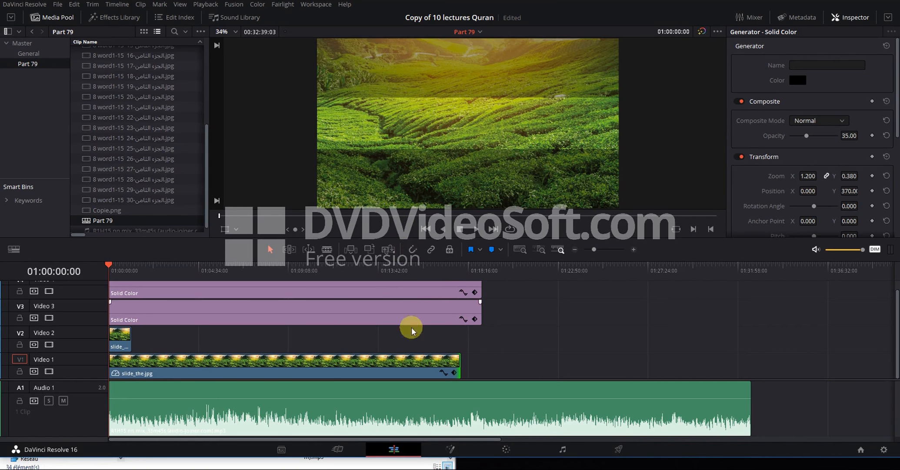
Step: With snapping on, extend the Video 1 background to the audio's end and lengthen the lower Solid Color clip
{"action": "left_click_drag", "start_coordinate": [459, 365], "coordinate": [749, 365]}
{"action": "left_click", "coordinate": [412, 249]}
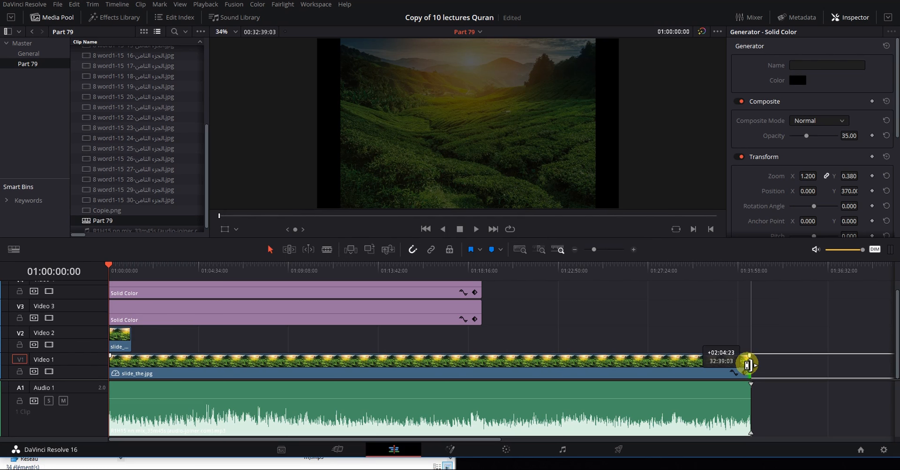
{"action": "mouse_move", "coordinate": [748, 364]}
{"action": "left_mouse_down"}
{"action": "mouse_move", "coordinate": [725, 363]}
{"action": "mouse_move", "coordinate": [745, 361]}
{"action": "left_mouse_up"}
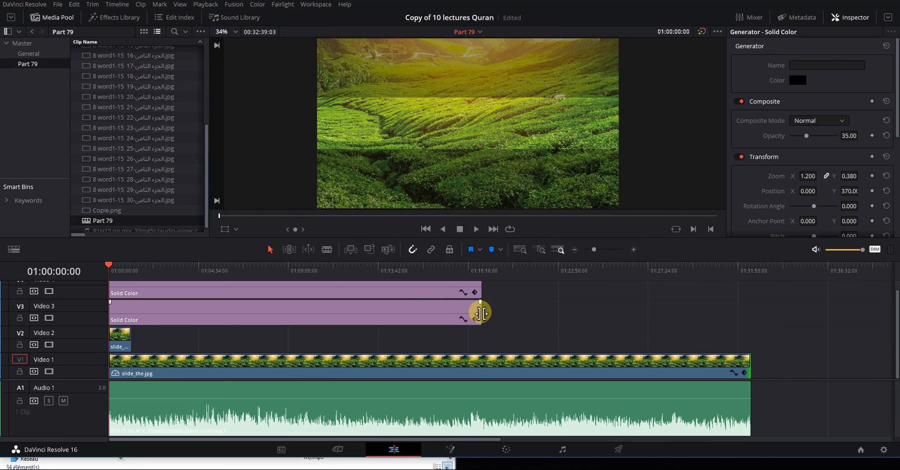
{"action": "left_click_drag", "start_coordinate": [480, 311], "coordinate": [579, 310]}
{"action": "left_click_drag", "start_coordinate": [726, 310], "coordinate": [593, 311]}
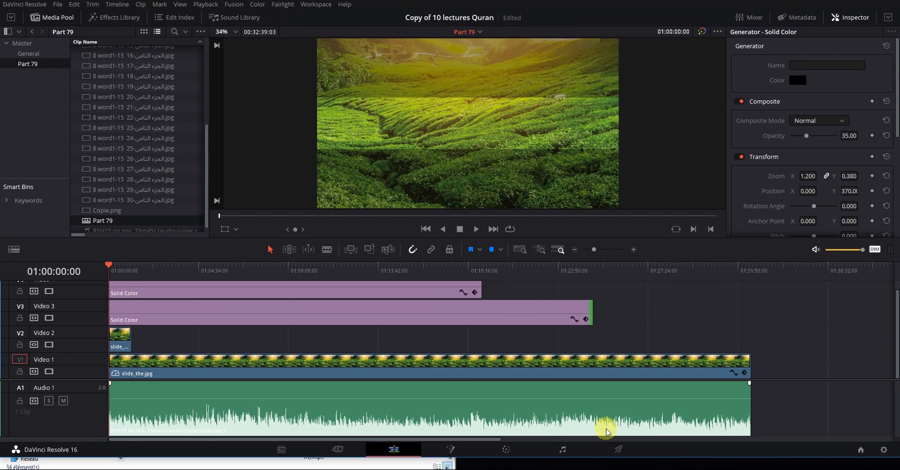
Step: Copy the audio clip's duration, 00:32:39:03, from its Change Clip Duration dialog
{"action": "left_click", "coordinate": [591, 403]}
{"action": "right_click", "coordinate": [591, 403]}
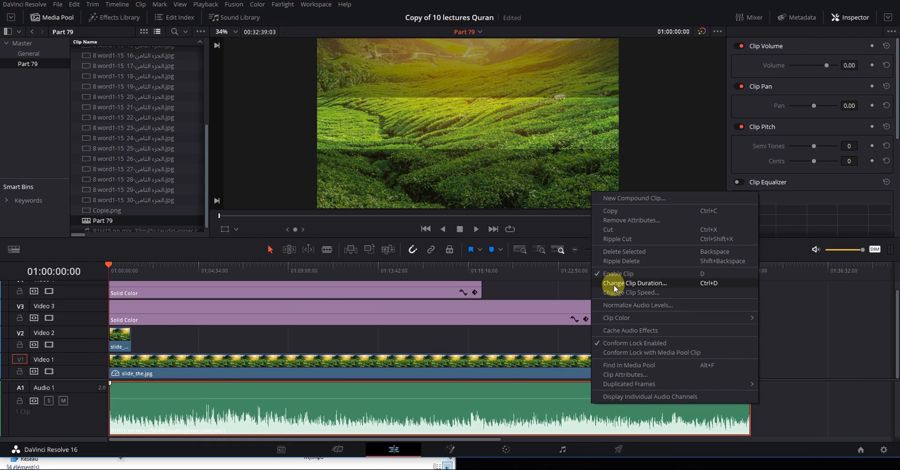
{"action": "left_click", "coordinate": [717, 282]}
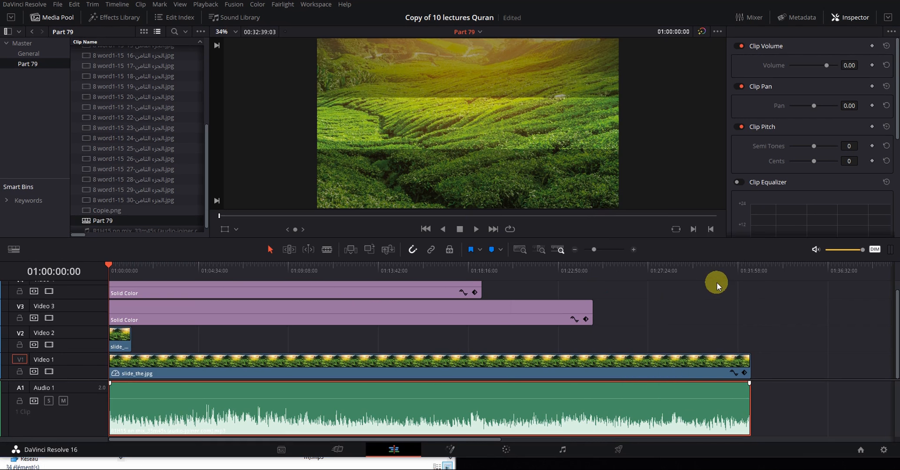
{"action": "right_click", "coordinate": [449, 335]}
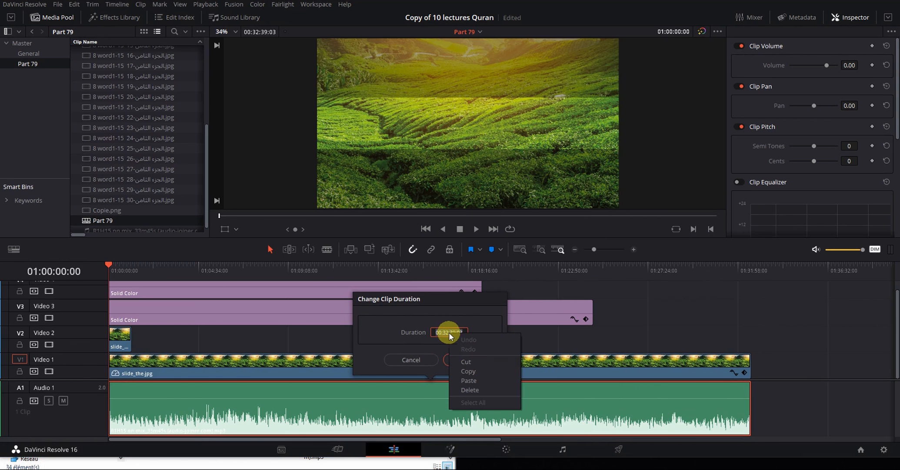
{"action": "left_click", "coordinate": [479, 371]}
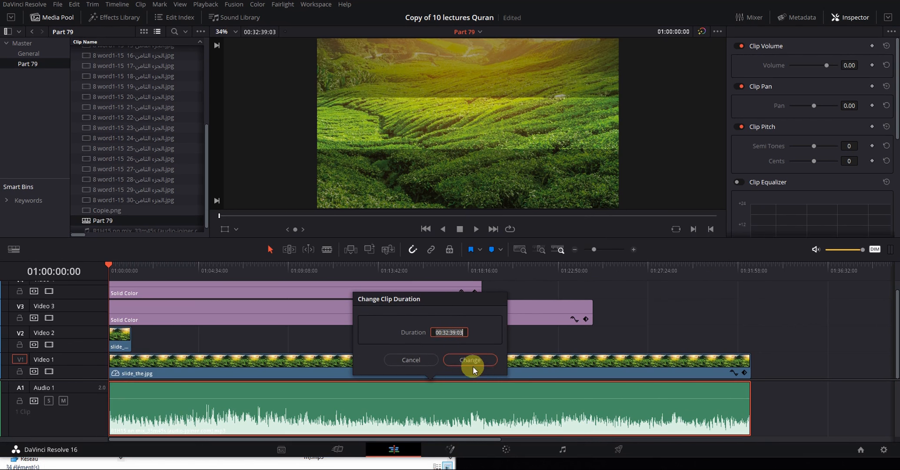
{"action": "left_click", "coordinate": [448, 360]}
Step: Set the lower Solid Color clip's duration to the pasted 00:32:39:03
{"action": "right_click", "coordinate": [451, 308]}
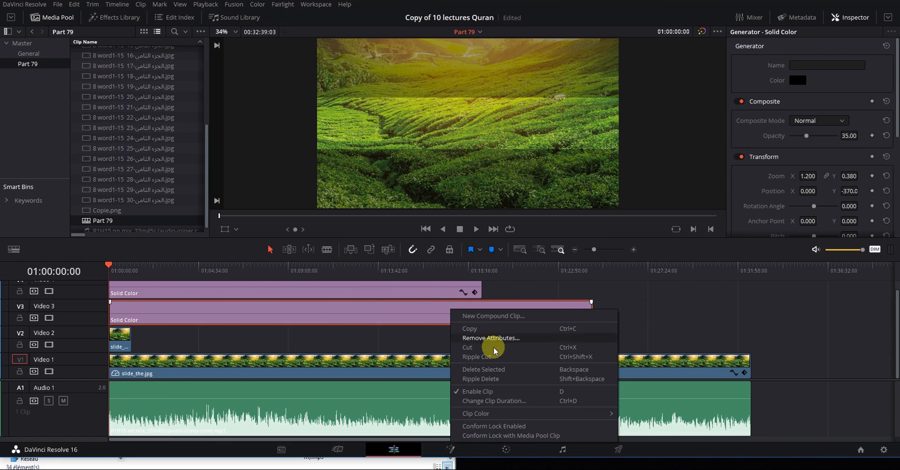
{"action": "left_click", "coordinate": [527, 401]}
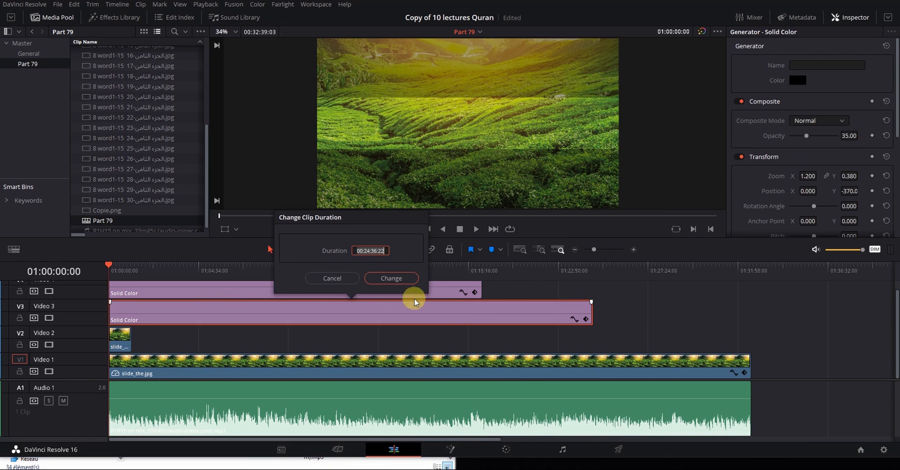
{"action": "right_click", "coordinate": [363, 251]}
{"action": "double_click", "coordinate": [364, 246]}
{"action": "key", "text": "ctrl+c"}
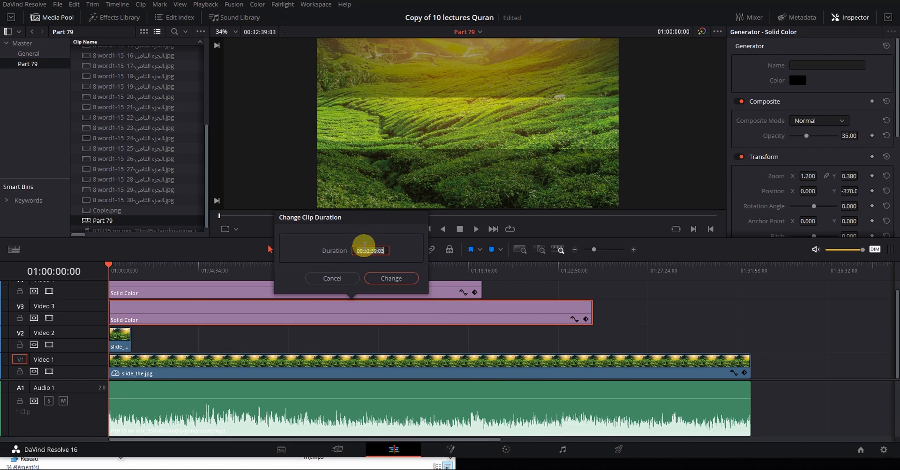
{"action": "right_click", "coordinate": [365, 246]}
{"action": "left_click", "coordinate": [403, 293]}
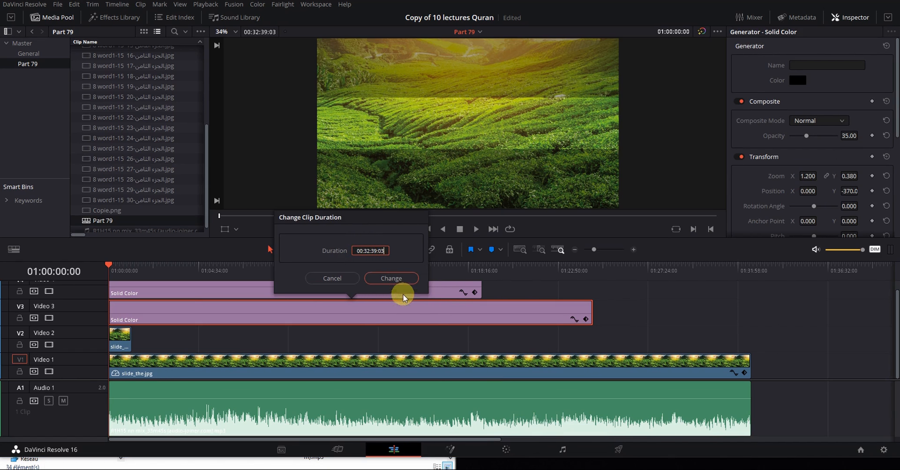
{"action": "left_click", "coordinate": [381, 277]}
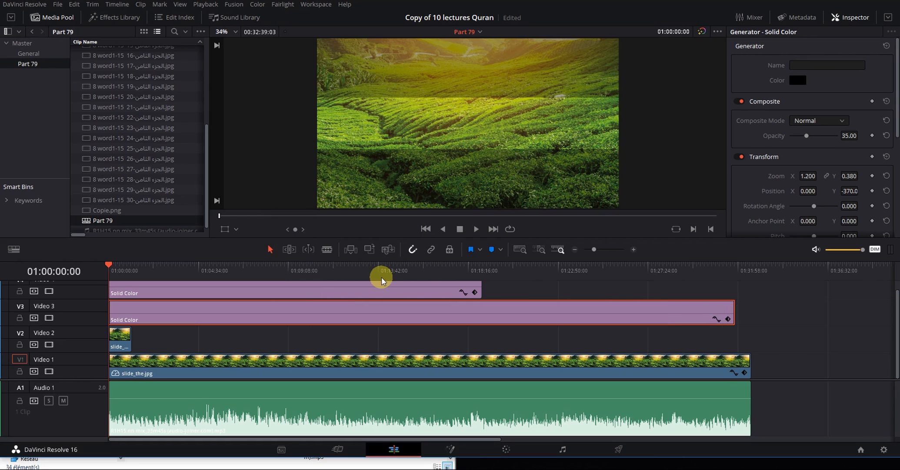
Step: Give the upper Solid Color clip the same 00:32:39:03 duration
{"action": "right_click", "coordinate": [398, 293]}
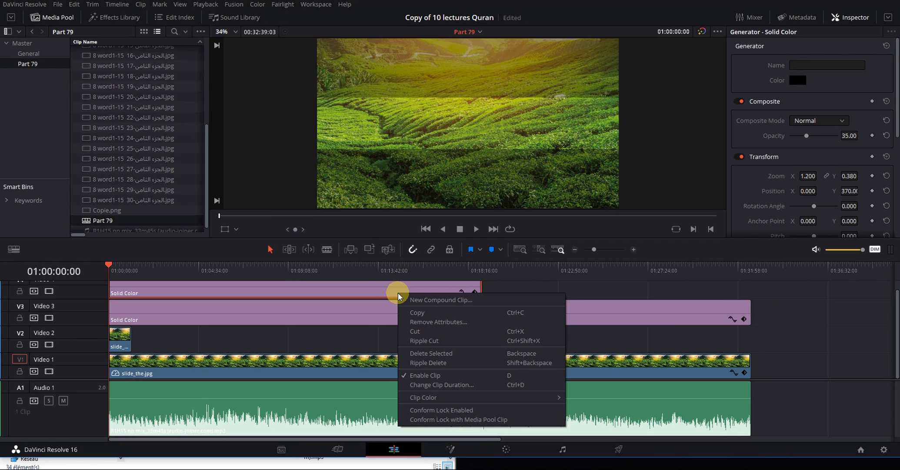
{"action": "left_click", "coordinate": [395, 292]}
{"action": "key", "text": "ctrl+d"}
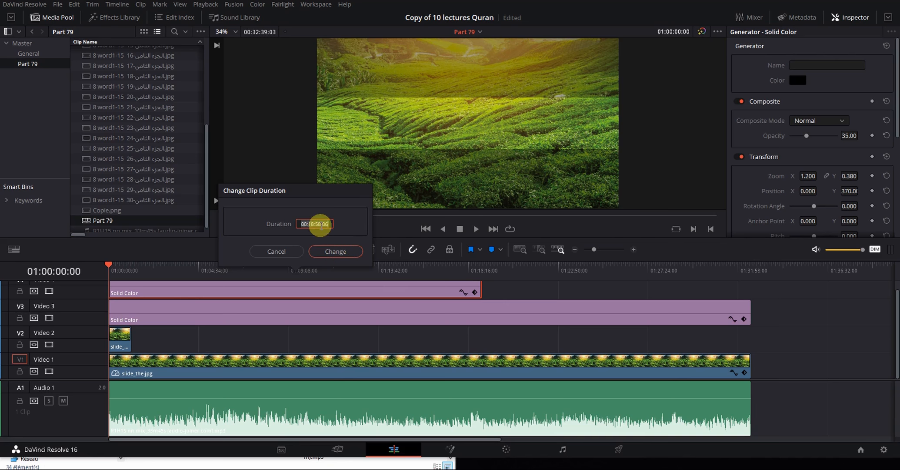
{"action": "left_click", "coordinate": [339, 253]}
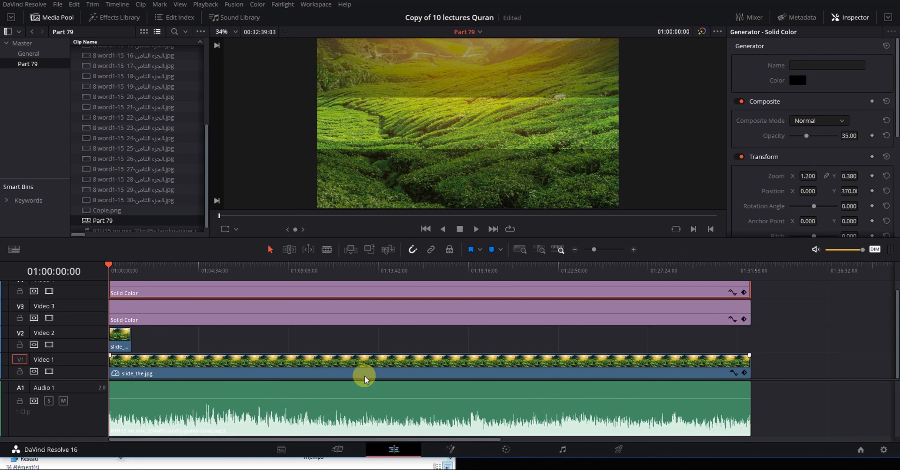
{"action": "left_click_drag", "start_coordinate": [595, 251], "coordinate": [597, 251]}
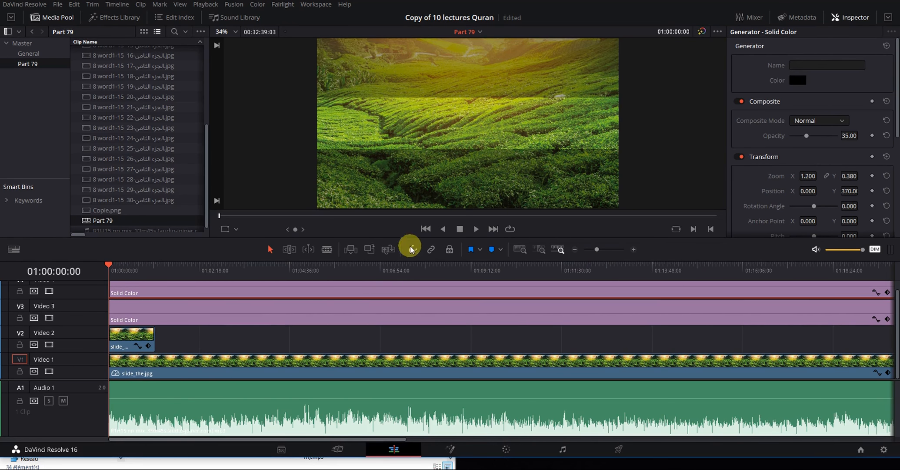
{"action": "left_click", "coordinate": [133, 333]}
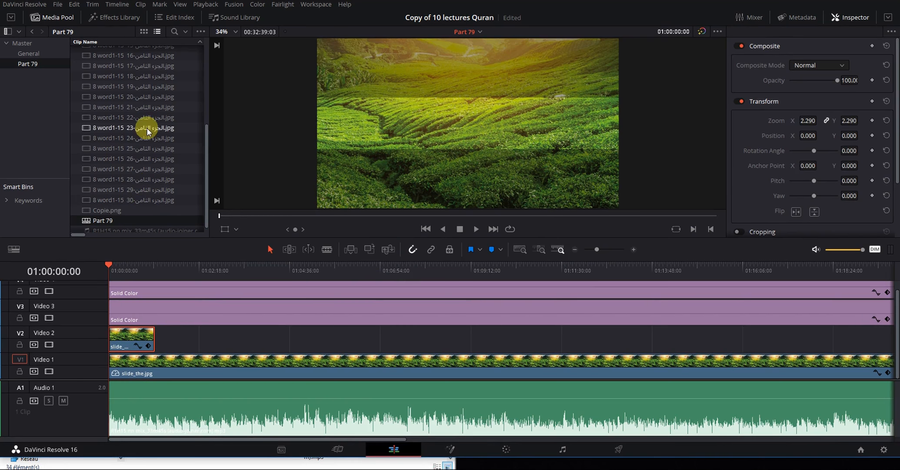
{"action": "scroll", "coordinate": [149, 182], "scroll_direction": "up", "scroll_amount": 5}
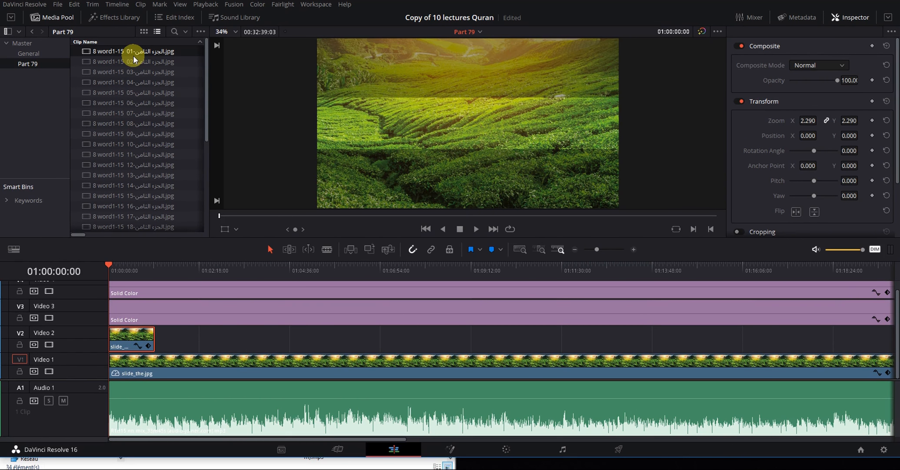
{"action": "scroll", "coordinate": [134, 56], "scroll_direction": "down", "scroll_amount": 5}
{"action": "scroll", "coordinate": [151, 181], "scroll_direction": "down", "scroll_amount": 1}
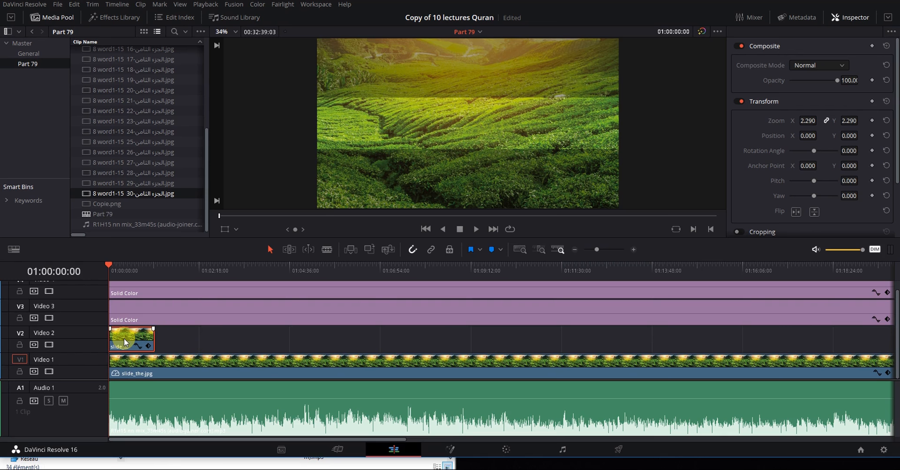
Step: Paste copies of the slide clip back-to-back along Video 2 until they pass the audio's end
{"action": "key", "text": "Down"}
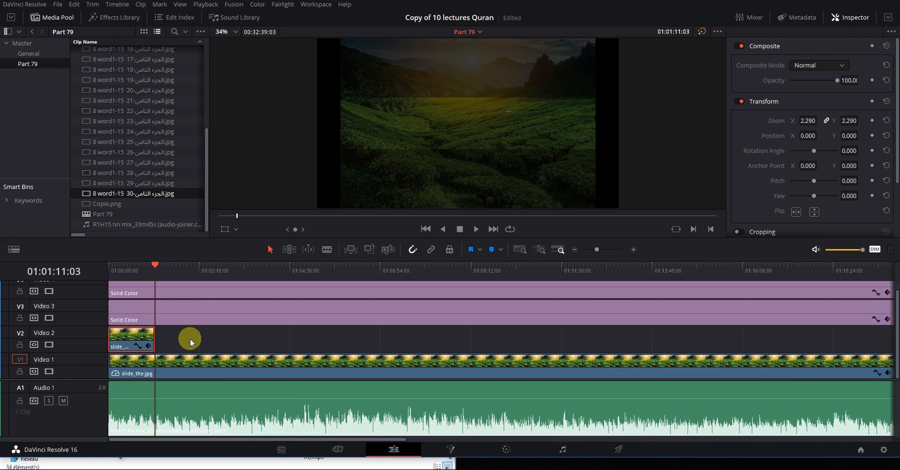
{"action": "key", "text": "ctrl+v"}
{"action": "key", "text": "ctrl+v"}
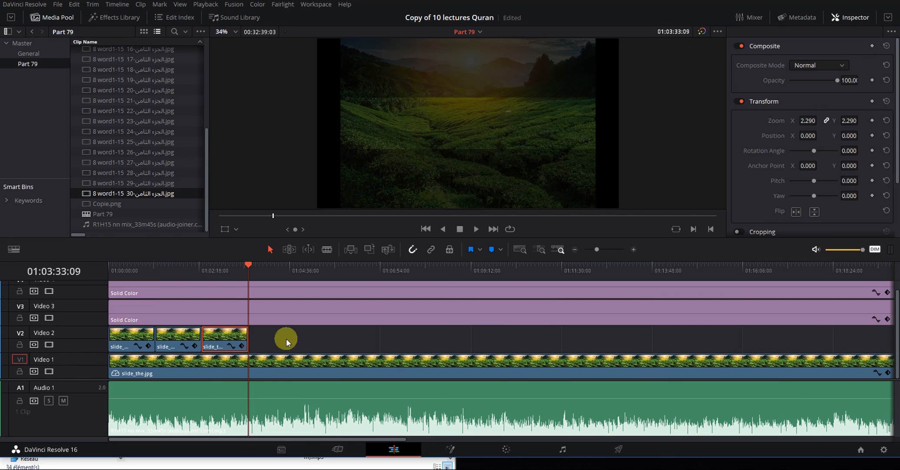
{"action": "key", "text": "ctrl+v"}
{"action": "key", "text": "ctrl+v"}
{"action": "key", "text": "ctrl+v"}
{"action": "key", "text": "ctrl+v"}
{"action": "key", "text": "ctrl+v"}
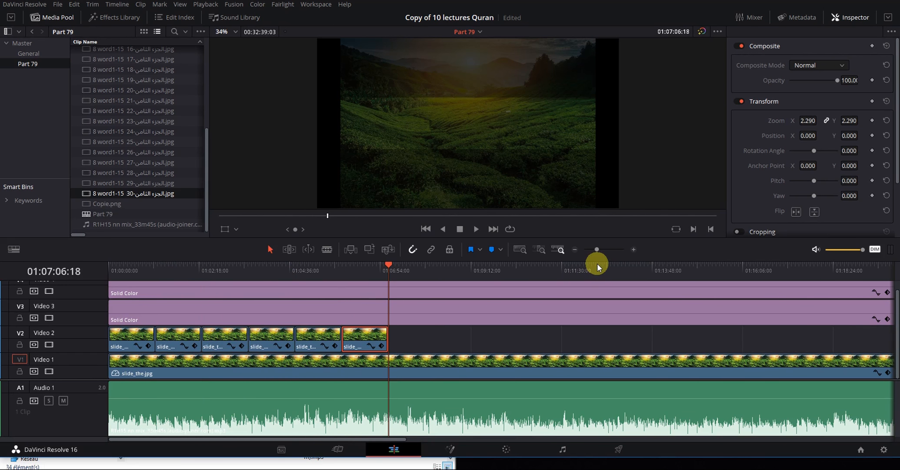
{"action": "key", "text": "ctrl+v"}
{"action": "key", "text": "ctrl+v"}
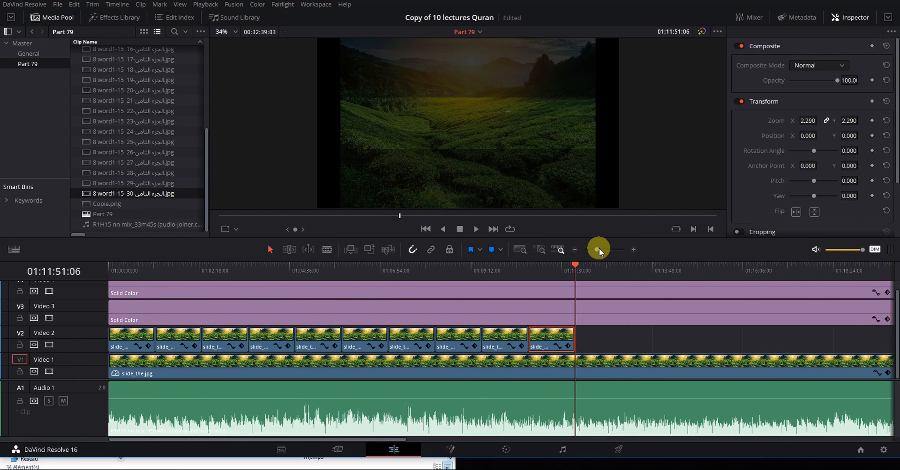
{"action": "key", "text": "ctrl+v"}
{"action": "left_click_drag", "start_coordinate": [598, 247], "coordinate": [591, 248]}
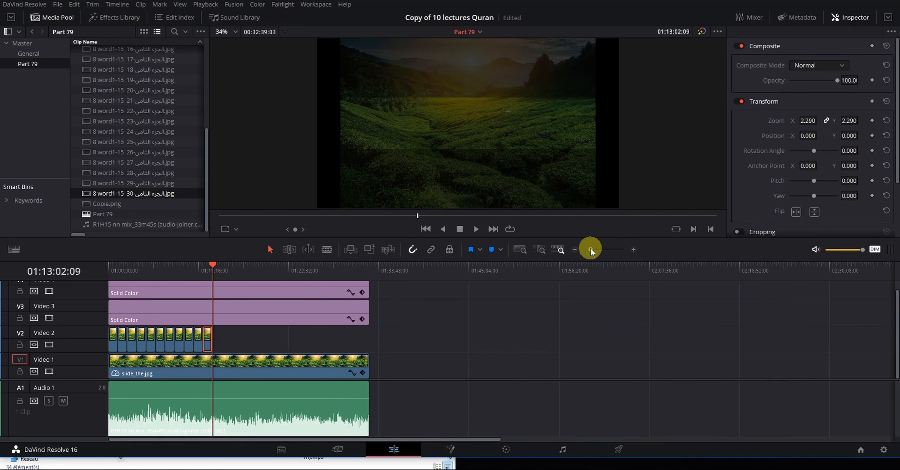
{"action": "key", "text": "ctrl+v"}
{"action": "key", "text": "ctrl+v"}
{"action": "key", "text": "ctrl+v"}
{"action": "key", "text": "ctrl+v"}
{"action": "key", "text": "ctrl+v"}
{"action": "key", "text": "ctrl+v"}
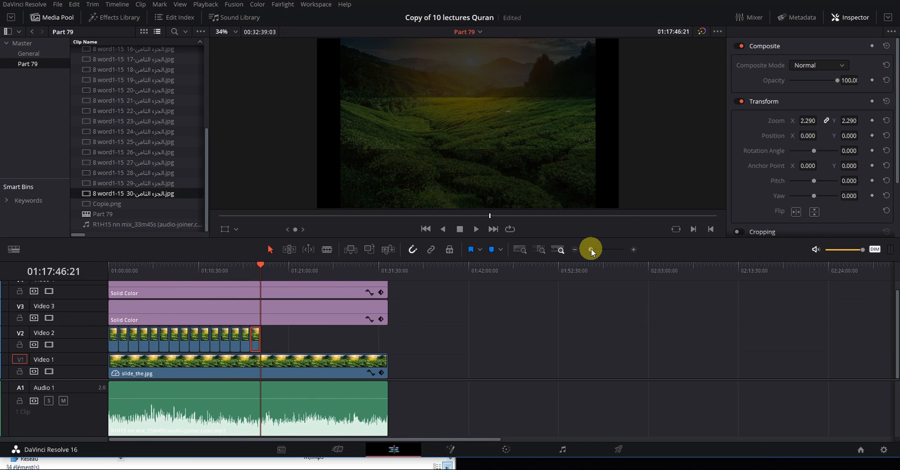
{"action": "key", "text": "ctrl+v"}
{"action": "key", "text": "ctrl+v"}
{"action": "key", "text": "ctrl+v"}
{"action": "key", "text": "ctrl+v"}
{"action": "key", "text": "ctrl+v"}
{"action": "key", "text": "ctrl+v"}
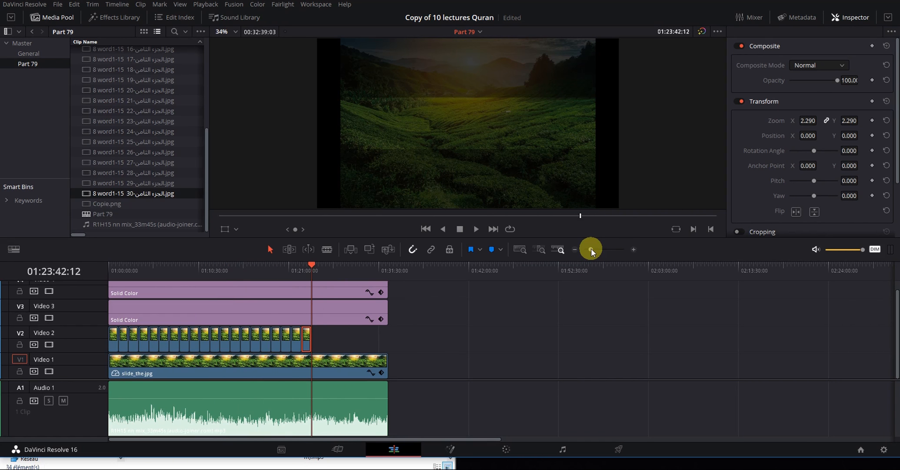
{"action": "key", "text": "ctrl+v"}
{"action": "key", "text": "ctrl+v"}
{"action": "key", "text": "ctrl+v"}
{"action": "key", "text": "ctrl+v"}
{"action": "key", "text": "ctrl+v"}
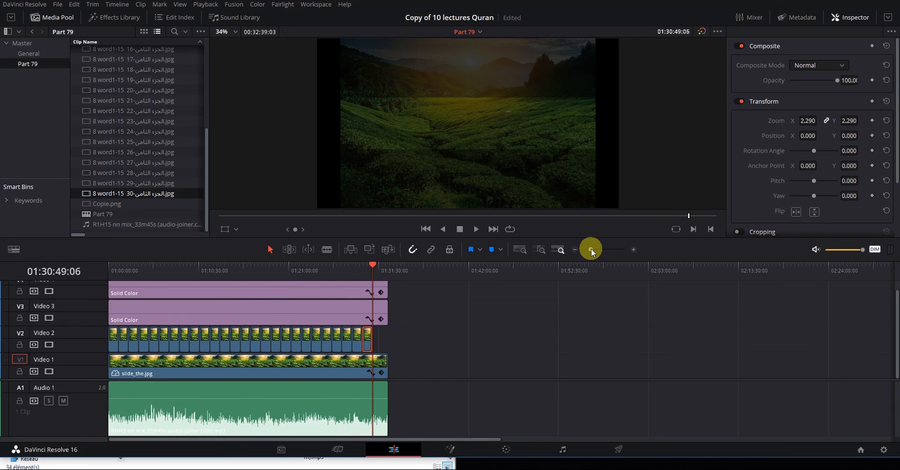
{"action": "key", "text": "ctrl+v"}
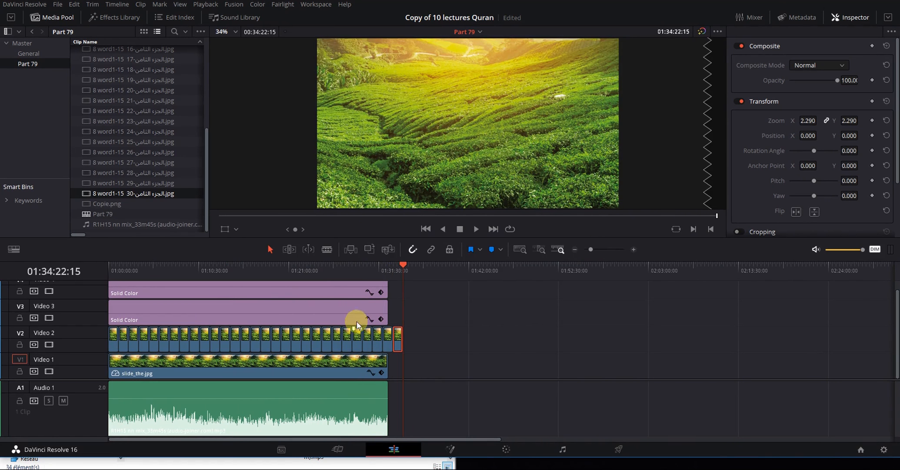
{"action": "scroll", "coordinate": [566, 294], "scroll_direction": "up", "scroll_amount": 1}
{"action": "scroll", "coordinate": [538, 314], "scroll_direction": "down", "scroll_amount": 1}
Step: Zoom in near 01:33:11:12 and roll the cut between the two slide_the.jpg clips later, to about 01:33:14
{"action": "left_click_drag", "start_coordinate": [597, 252], "coordinate": [598, 249]}
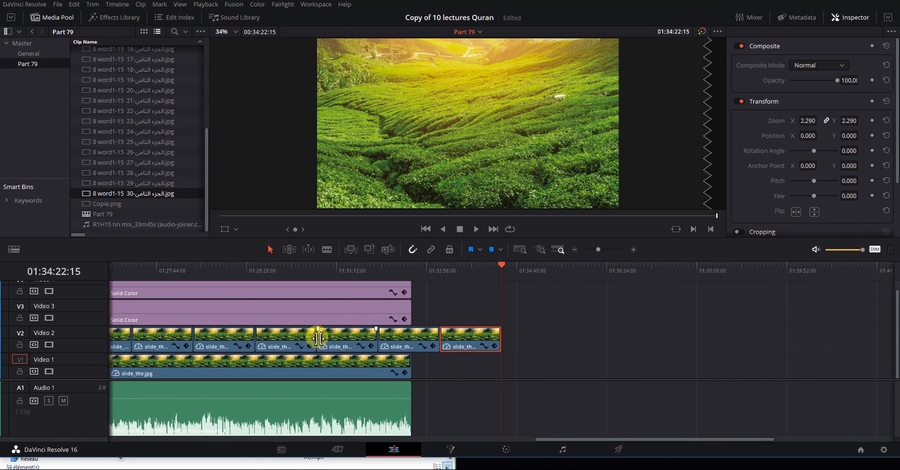
{"action": "left_click_drag", "start_coordinate": [594, 249], "coordinate": [600, 251]}
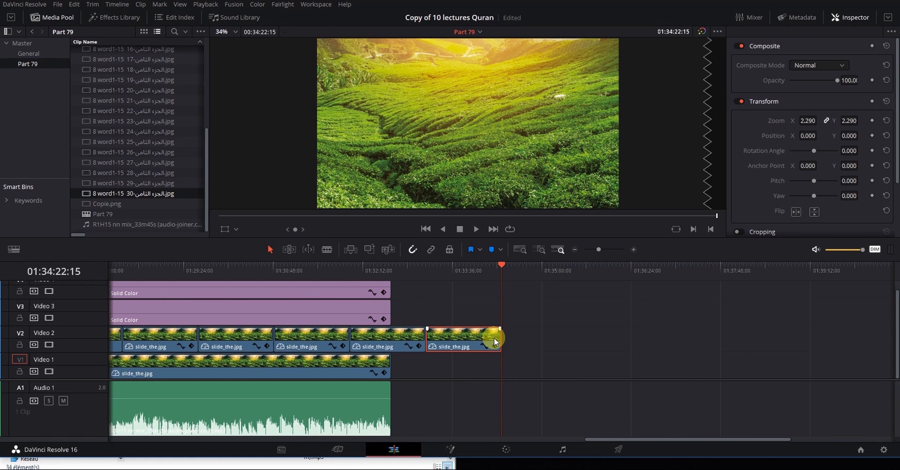
{"action": "left_click_drag", "start_coordinate": [602, 250], "coordinate": [624, 248]}
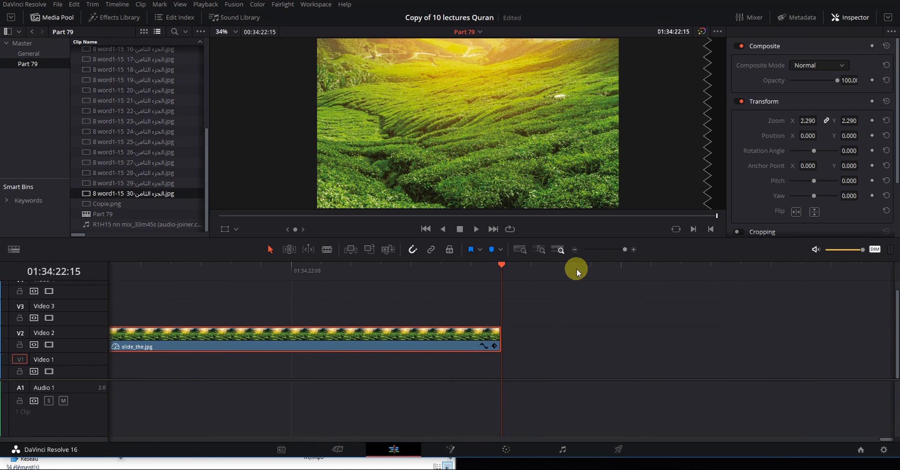
{"action": "left_click", "coordinate": [598, 251]}
{"action": "left_click_drag", "start_coordinate": [493, 263], "coordinate": [437, 269]}
{"action": "left_click_drag", "start_coordinate": [599, 249], "coordinate": [614, 250]}
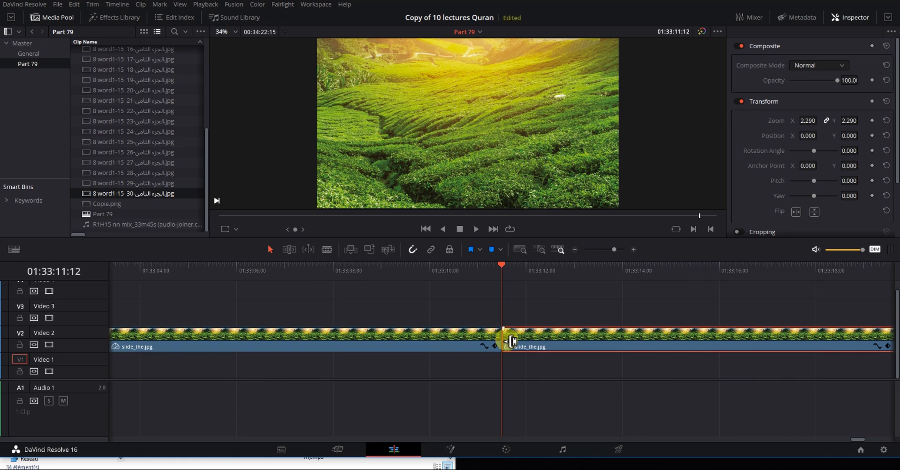
{"action": "mouse_move", "coordinate": [513, 342]}
{"action": "left_mouse_down"}
{"action": "mouse_move", "coordinate": [506, 340]}
{"action": "mouse_move", "coordinate": [665, 341]}
{"action": "mouse_move", "coordinate": [469, 340]}
{"action": "mouse_move", "coordinate": [503, 339]}
{"action": "left_mouse_up"}
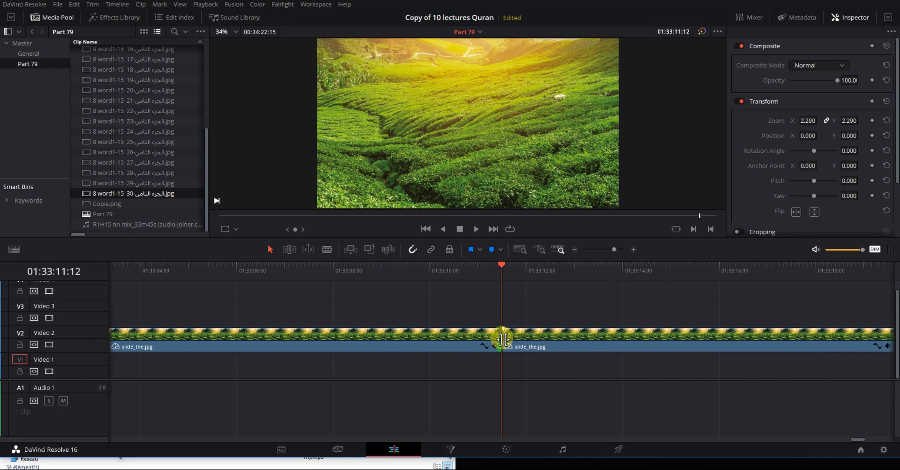
{"action": "left_click", "coordinate": [502, 339]}
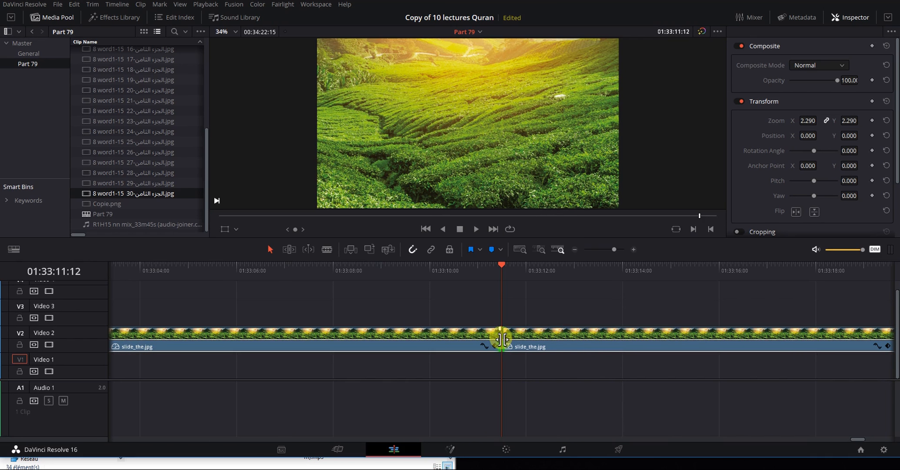
{"action": "left_click_drag", "start_coordinate": [503, 339], "coordinate": [501, 363]}
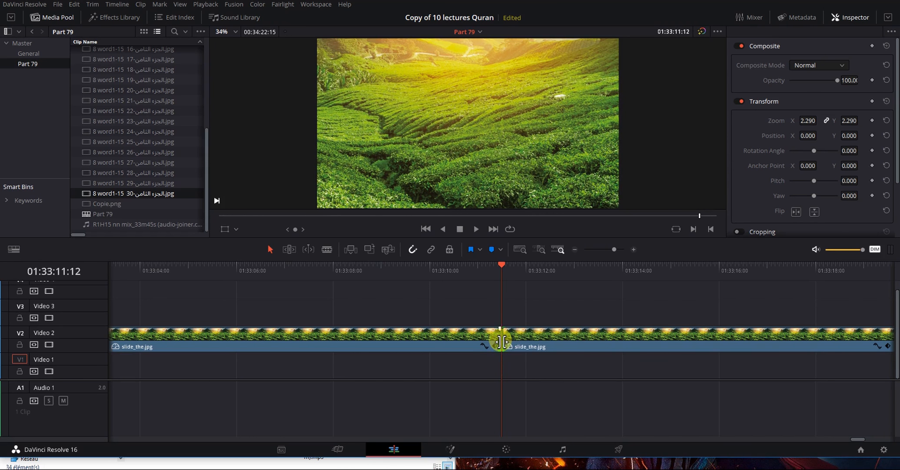
{"action": "left_click_drag", "start_coordinate": [501, 341], "coordinate": [692, 346]}
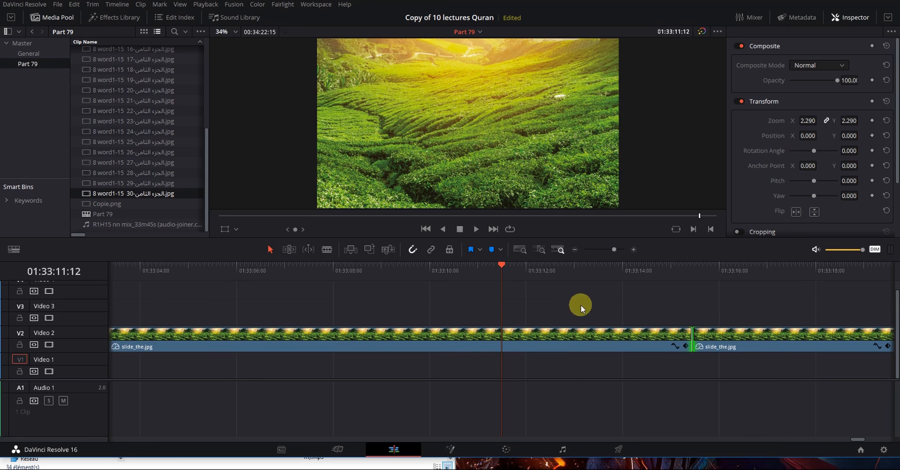
Step: Move the last Video 2 cuts earlier and trim the final slide's end back to the other tracks
{"action": "left_click", "coordinate": [598, 251]}
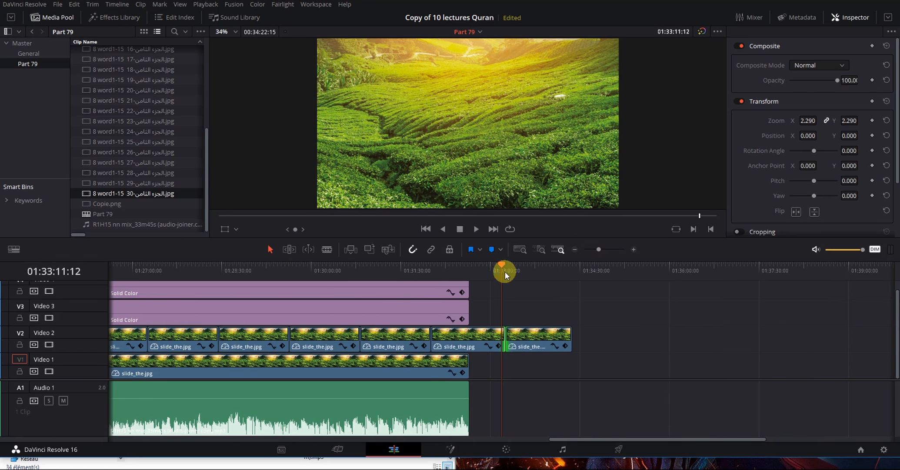
{"action": "left_click", "coordinate": [461, 275]}
{"action": "left_click_drag", "start_coordinate": [460, 275], "coordinate": [465, 276]}
{"action": "left_click_drag", "start_coordinate": [468, 269], "coordinate": [360, 282]}
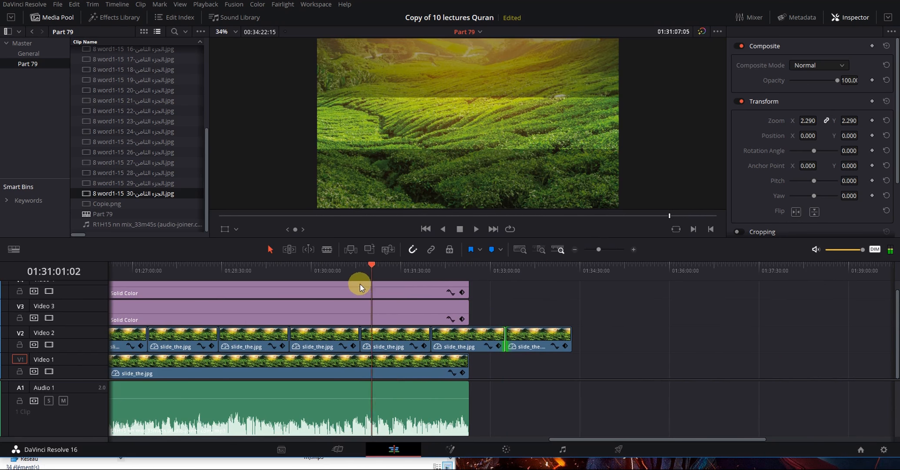
{"action": "left_click", "coordinate": [361, 305]}
{"action": "left_click_drag", "start_coordinate": [361, 341], "coordinate": [338, 340]}
{"action": "left_click_drag", "start_coordinate": [433, 340], "coordinate": [379, 341]}
{"action": "left_click_drag", "start_coordinate": [502, 340], "coordinate": [429, 341]}
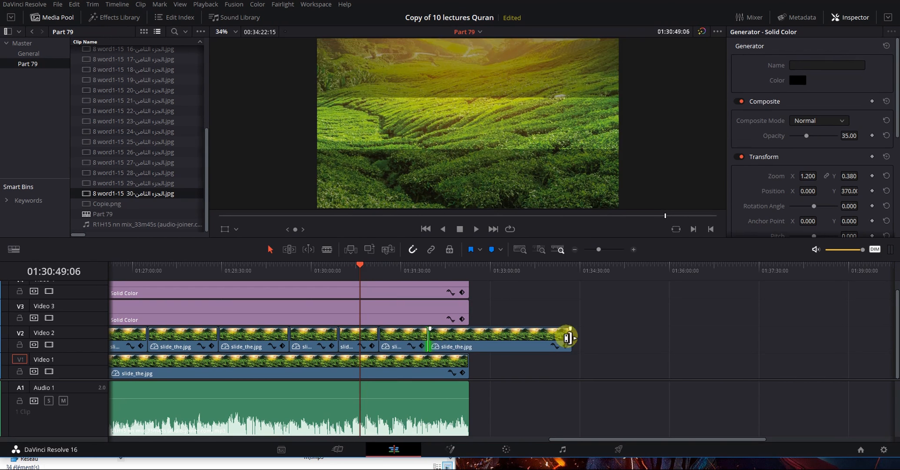
{"action": "left_click_drag", "start_coordinate": [573, 340], "coordinate": [469, 340]}
Step: Trim the audio clip's end back to the playhead so it ends at 01:32:39:03
{"action": "left_click_drag", "start_coordinate": [357, 267], "coordinate": [473, 283]}
{"action": "left_click", "coordinate": [634, 249]}
{"action": "left_click", "coordinate": [635, 249]}
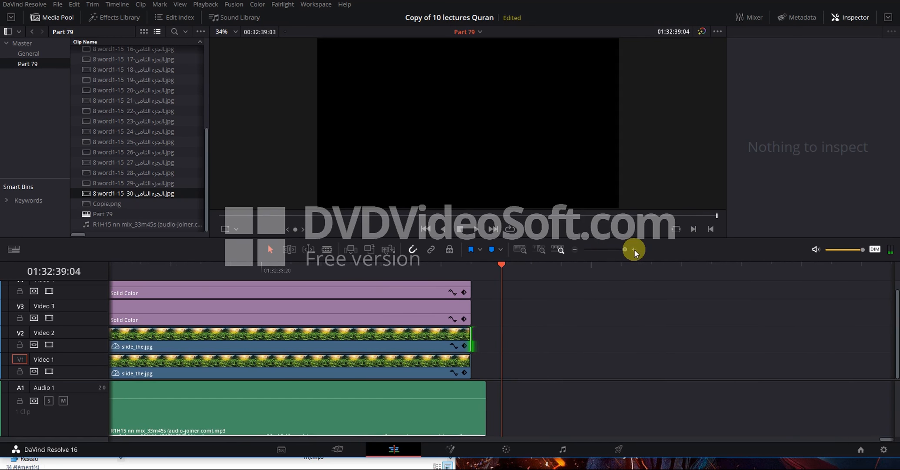
{"action": "left_click", "coordinate": [428, 366]}
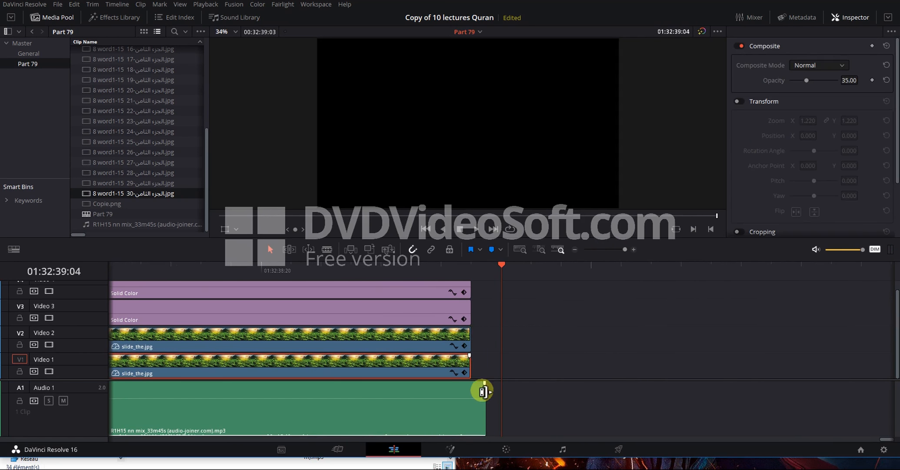
{"action": "left_click", "coordinate": [483, 402]}
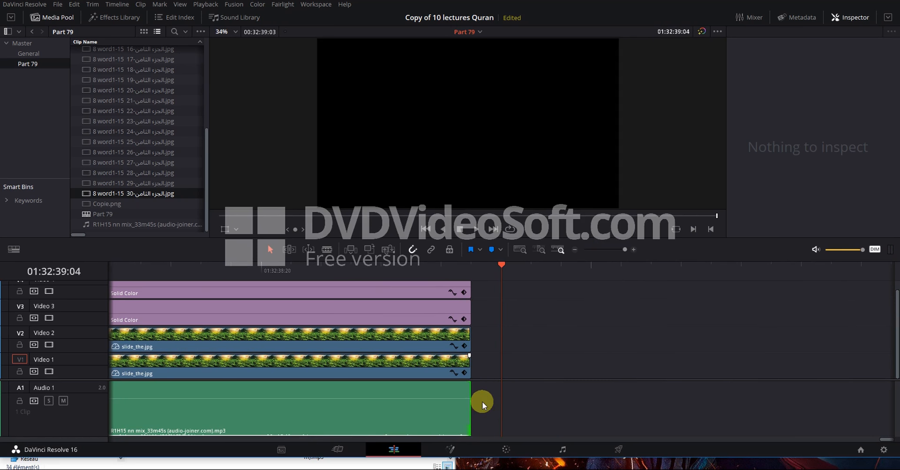
{"action": "left_click", "coordinate": [468, 264]}
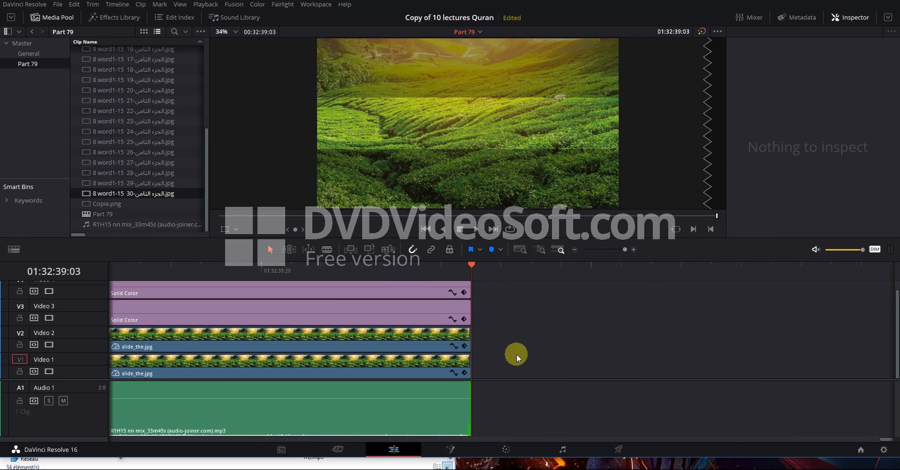
{"action": "key", "text": "ctrl+z"}
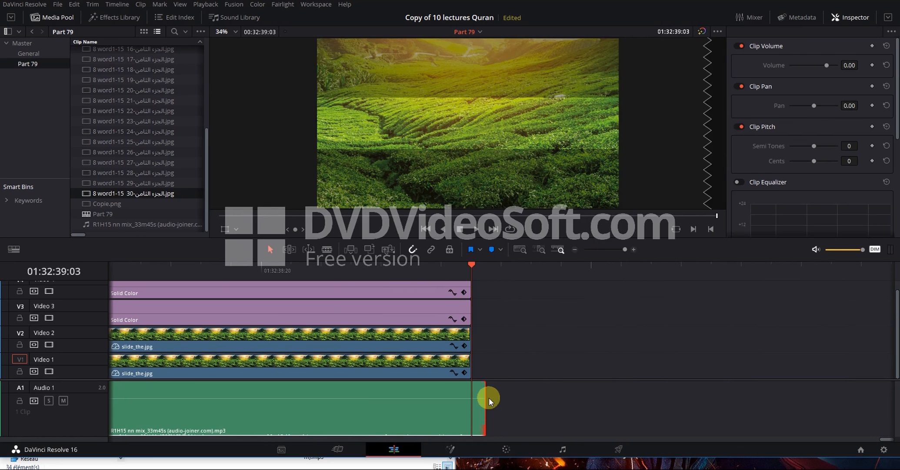
{"action": "mouse_move", "coordinate": [484, 407]}
{"action": "left_mouse_down"}
{"action": "mouse_move", "coordinate": [449, 407]}
{"action": "mouse_move", "coordinate": [523, 401]}
{"action": "mouse_move", "coordinate": [458, 401]}
{"action": "mouse_move", "coordinate": [472, 400]}
{"action": "left_mouse_up"}
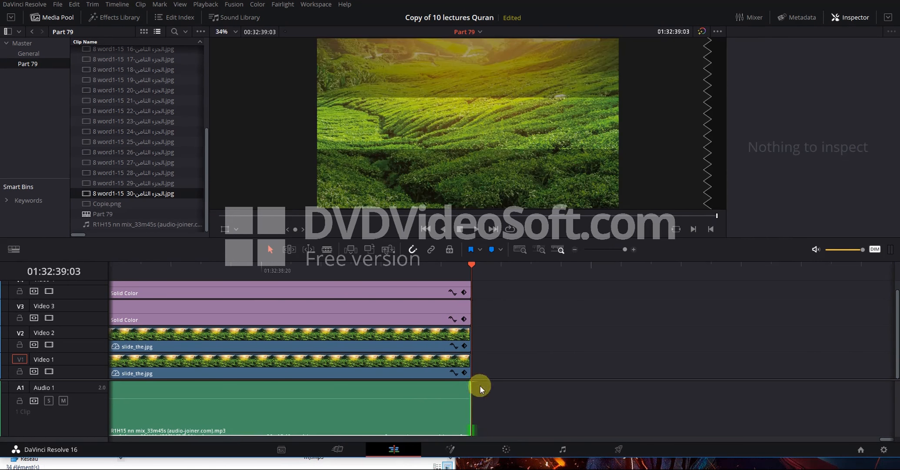
Step: Zoom out to review the whole edit, ending with the playhead at the timeline's end
{"action": "left_click", "coordinate": [596, 253]}
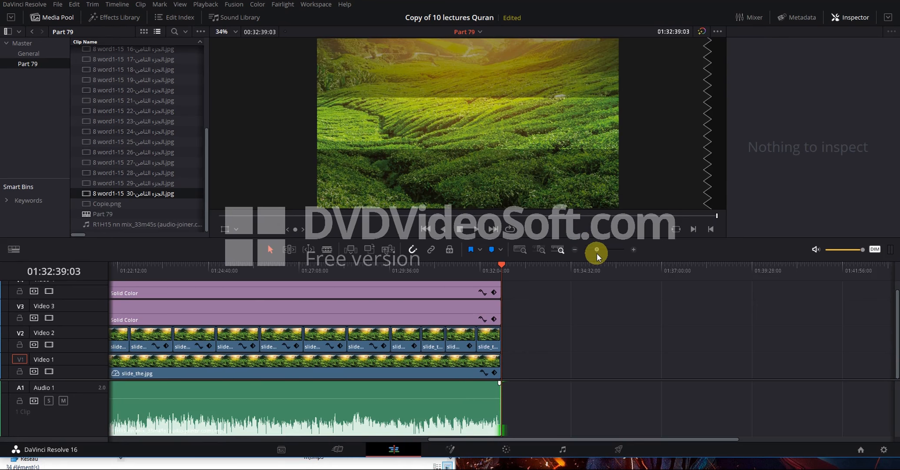
{"action": "left_click_drag", "start_coordinate": [600, 253], "coordinate": [598, 253]}
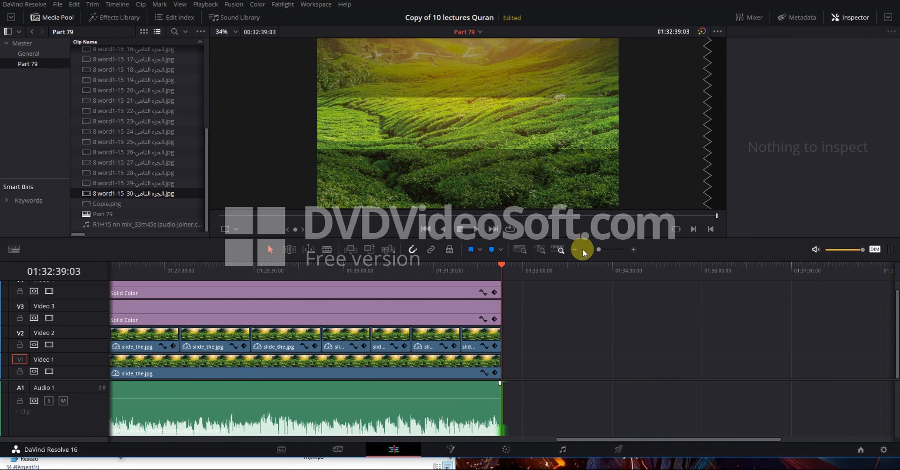
{"action": "mouse_move", "coordinate": [595, 246]}
{"action": "left_mouse_down"}
{"action": "mouse_move", "coordinate": [604, 248]}
{"action": "mouse_move", "coordinate": [588, 248]}
{"action": "mouse_move", "coordinate": [604, 249]}
{"action": "mouse_move", "coordinate": [592, 250]}
{"action": "left_mouse_up"}
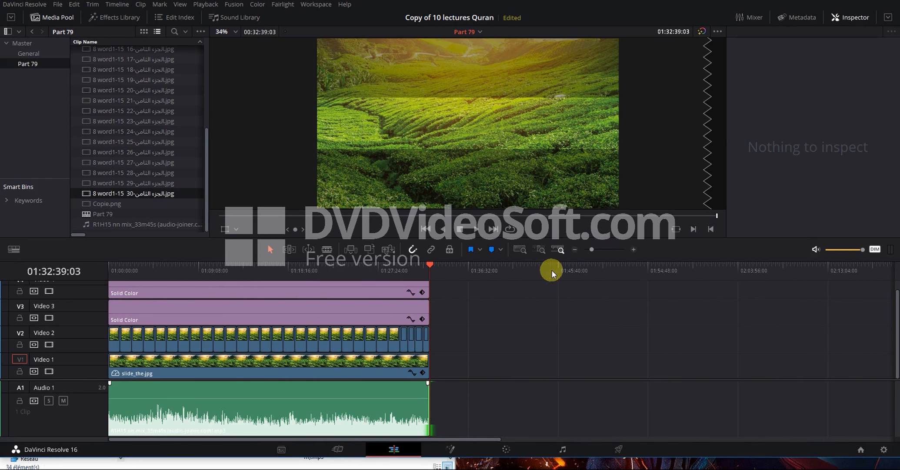
{"action": "left_click_drag", "start_coordinate": [428, 265], "coordinate": [144, 268]}
{"action": "left_click", "coordinate": [131, 290]}
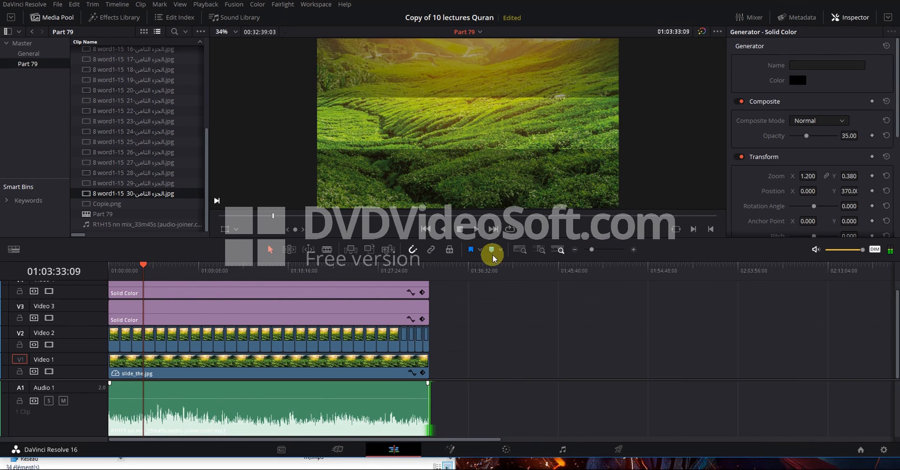
{"action": "mouse_move", "coordinate": [598, 247]}
{"action": "left_mouse_down"}
{"action": "mouse_move", "coordinate": [612, 248]}
{"action": "mouse_move", "coordinate": [589, 249]}
{"action": "mouse_move", "coordinate": [595, 253]}
{"action": "left_mouse_up"}
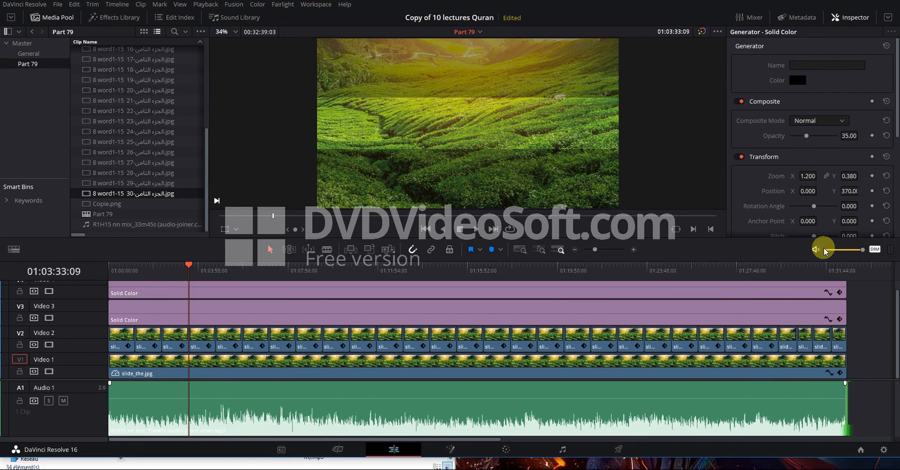
{"action": "left_click", "coordinate": [832, 266]}
{"action": "left_click", "coordinate": [846, 266]}
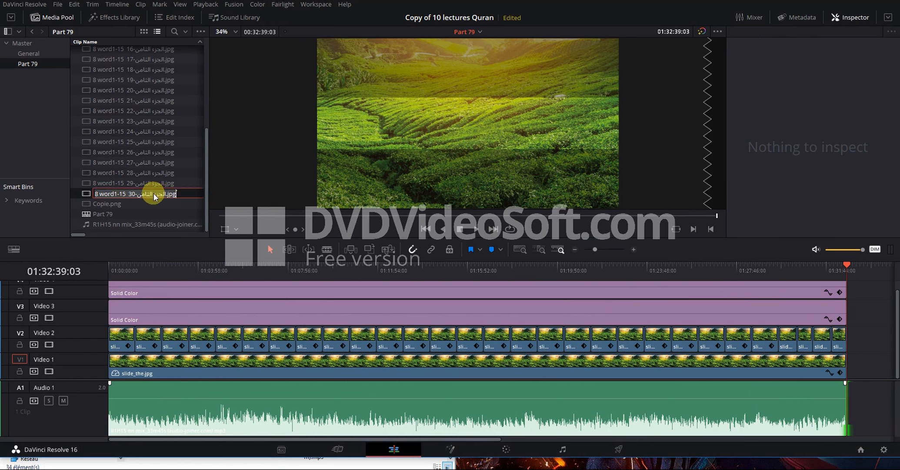
Step: Load slide page 30 into the source viewer, then switch the preview to page 29 (8 word1-15-29)
{"action": "double_click", "coordinate": [90, 194]}
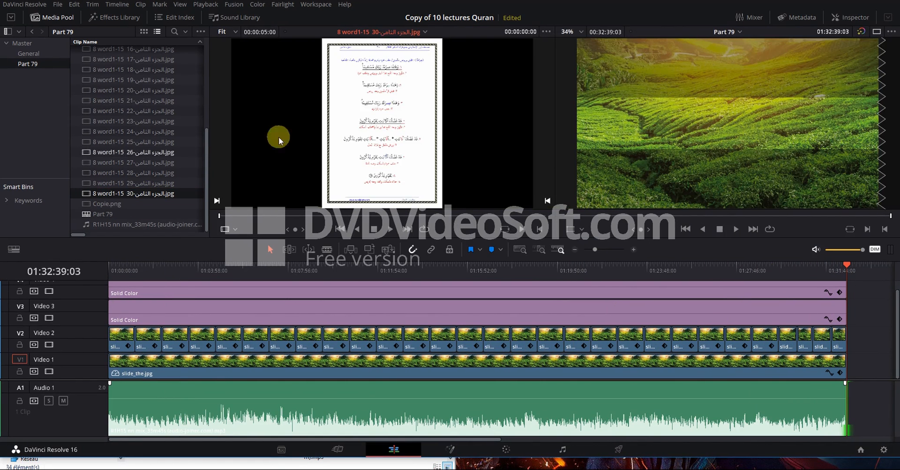
{"action": "scroll", "coordinate": [420, 176], "scroll_direction": "up", "scroll_amount": 3}
{"action": "scroll", "coordinate": [432, 165], "scroll_direction": "up", "scroll_amount": 1}
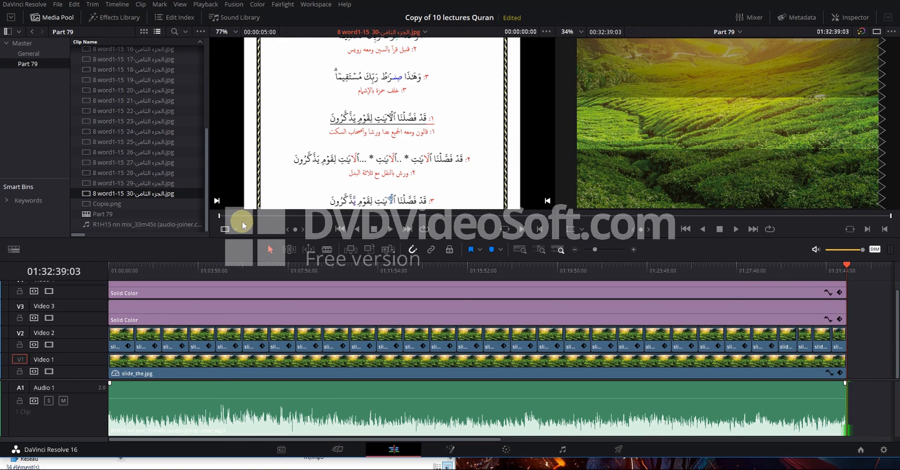
{"action": "scroll", "coordinate": [335, 141], "scroll_direction": "down", "scroll_amount": 1}
{"action": "scroll", "coordinate": [335, 142], "scroll_direction": "up", "scroll_amount": 1}
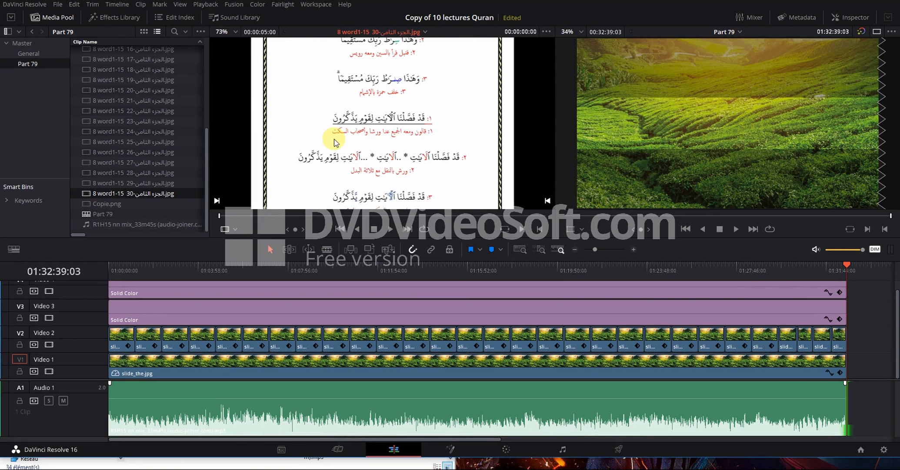
{"action": "scroll", "coordinate": [335, 141], "scroll_direction": "up", "scroll_amount": 3}
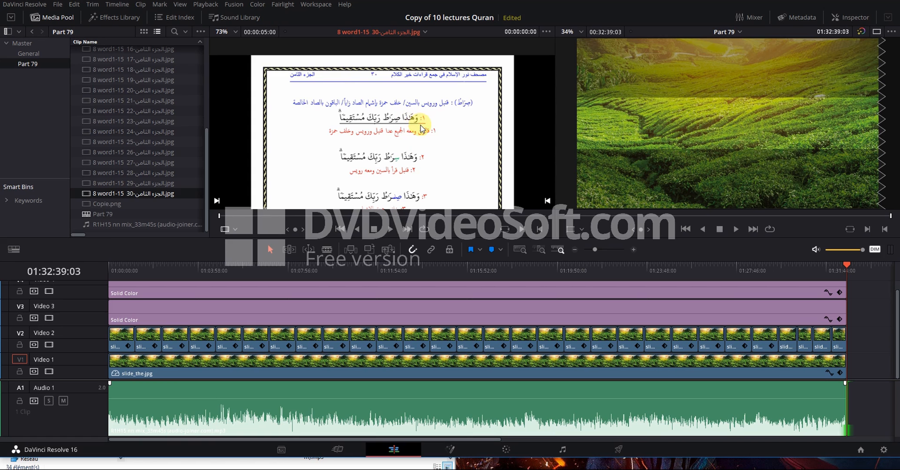
{"action": "left_click", "coordinate": [89, 183]}
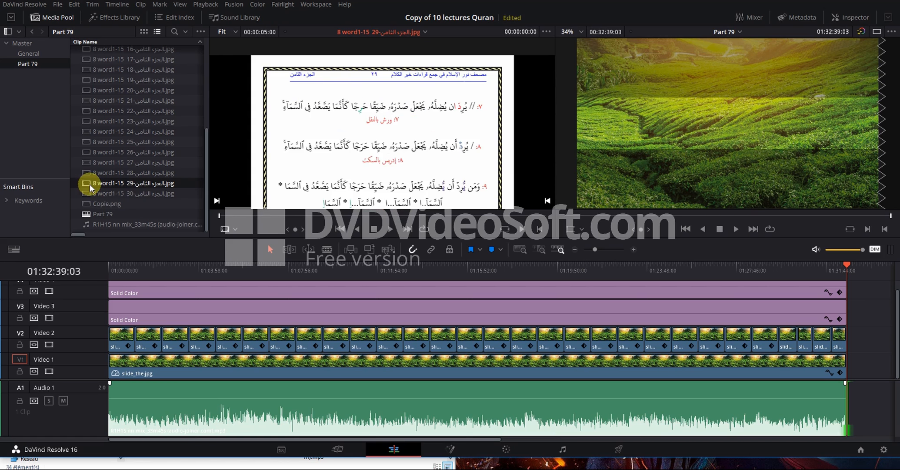
{"action": "scroll", "coordinate": [398, 168], "scroll_direction": "down", "scroll_amount": 5}
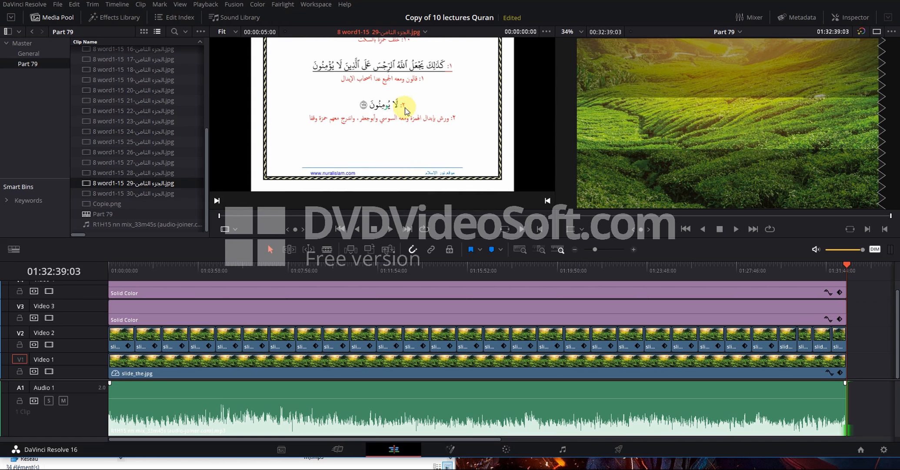
{"action": "left_click", "coordinate": [780, 267]}
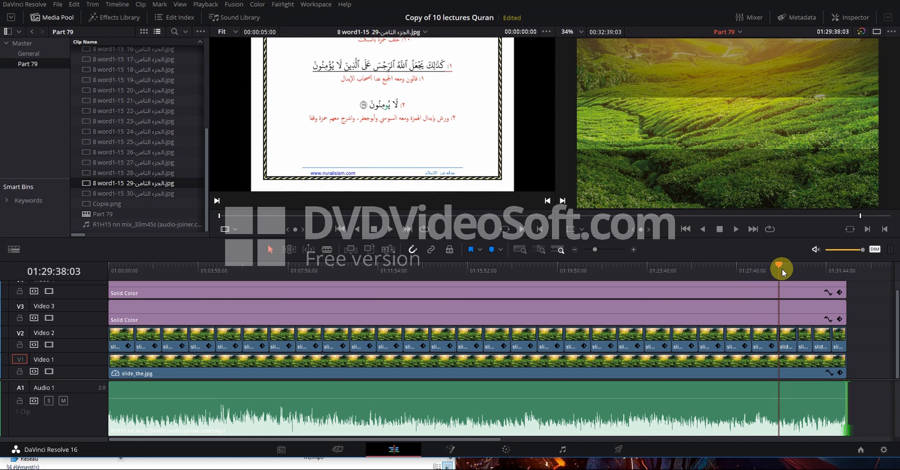
{"action": "left_click", "coordinate": [819, 267]}
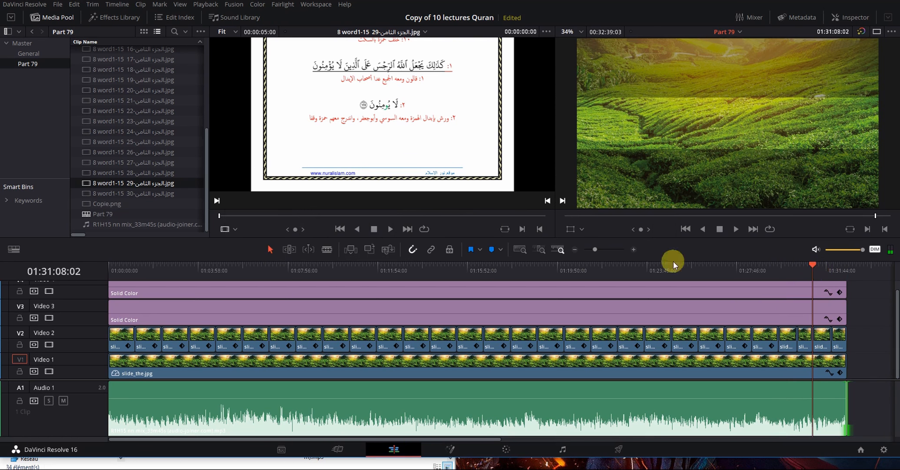
Step: Return the playhead to 01:00:00:00 and patch the source video to the Video 2 track
{"action": "left_click_drag", "start_coordinate": [597, 247], "coordinate": [591, 247]}
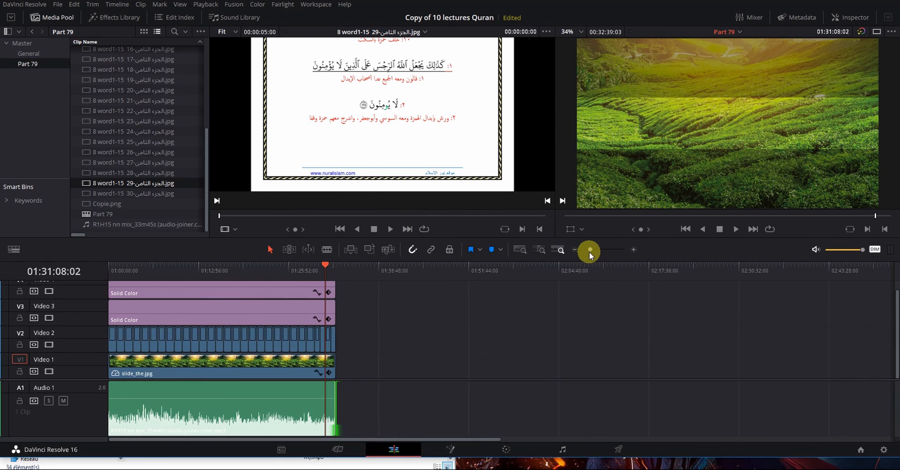
{"action": "left_click_drag", "start_coordinate": [589, 251], "coordinate": [595, 250]}
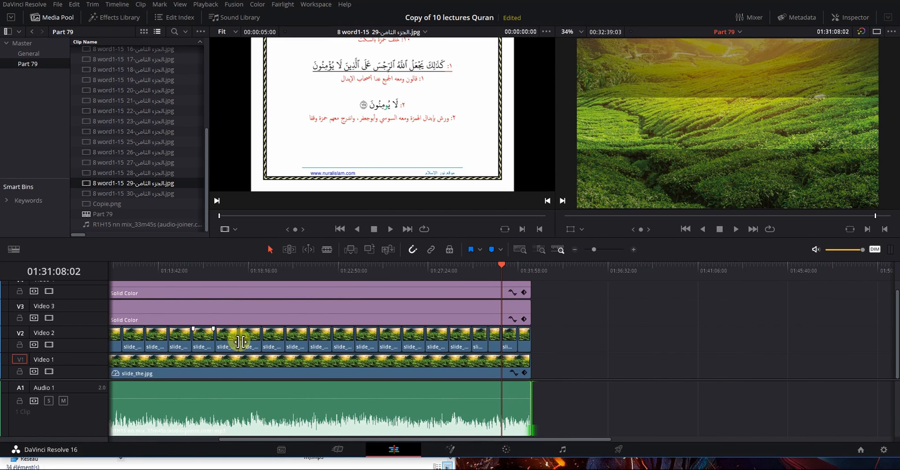
{"action": "left_click_drag", "start_coordinate": [553, 437], "coordinate": [435, 436]}
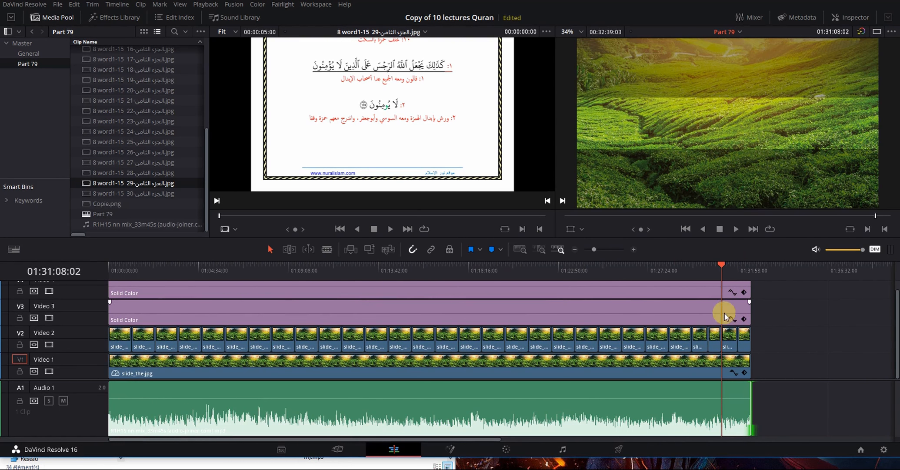
{"action": "left_click_drag", "start_coordinate": [722, 265], "coordinate": [29, 313]}
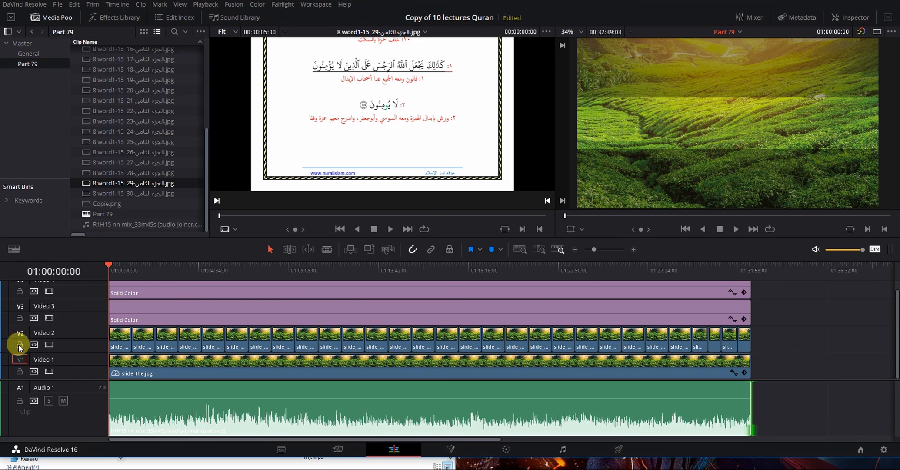
{"action": "left_click", "coordinate": [19, 332]}
Step: Replace the first Video 2 placeholder clip with slide page 01 using Replace Clip
{"action": "left_click", "coordinate": [121, 343]}
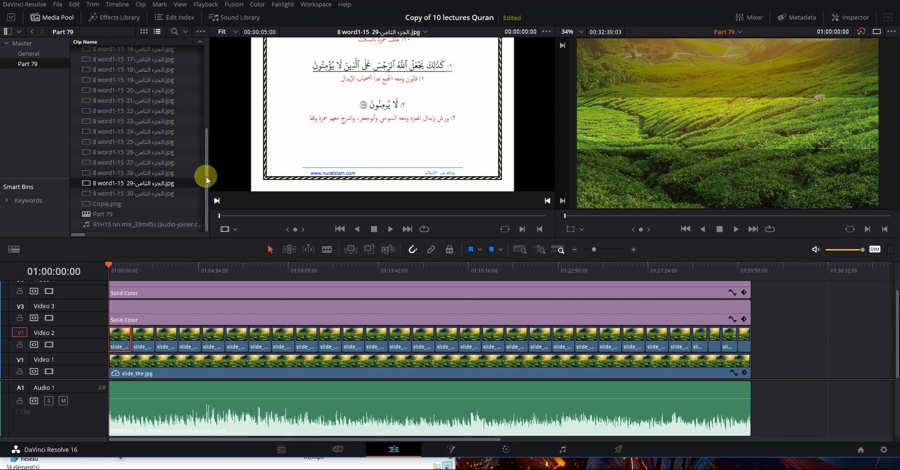
{"action": "left_click_drag", "start_coordinate": [205, 176], "coordinate": [206, 60]}
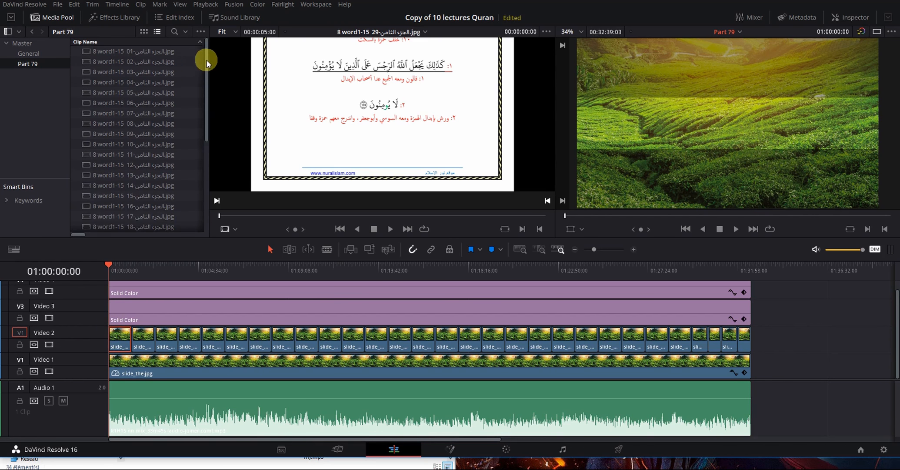
{"action": "left_click", "coordinate": [87, 53]}
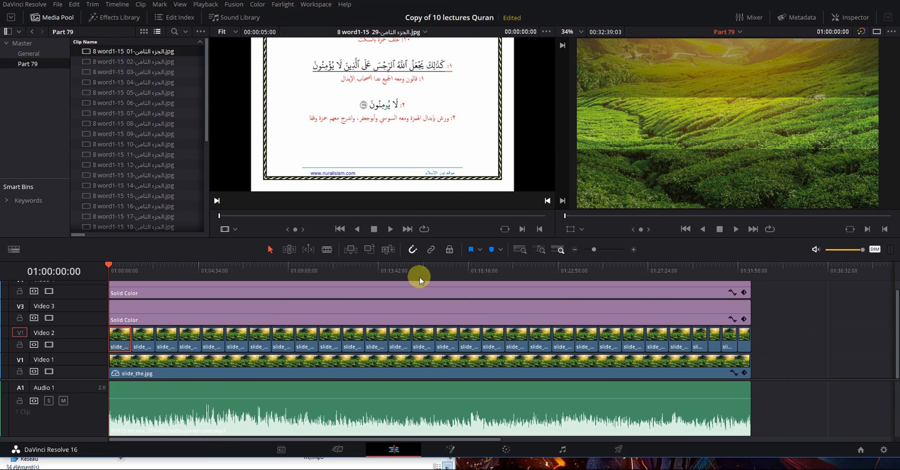
{"action": "left_click", "coordinate": [387, 251]}
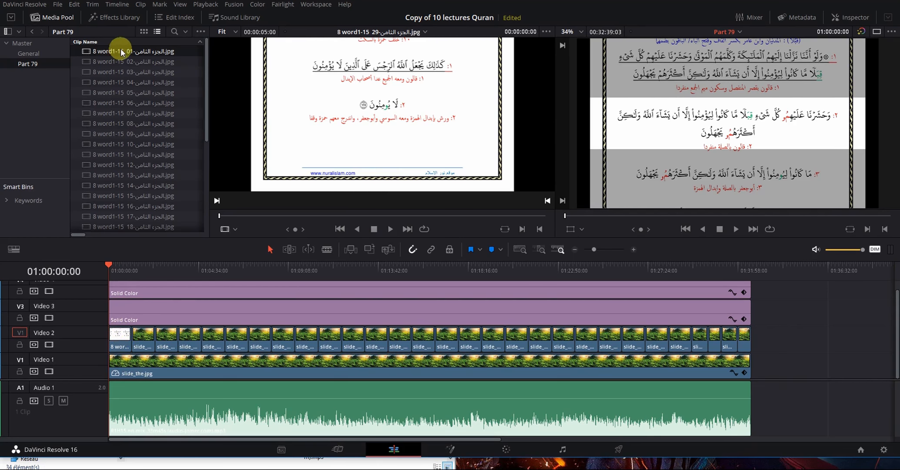
Step: Replace the second Video 2 placeholder clip with slide page 02
{"action": "left_click_drag", "start_coordinate": [128, 271], "coordinate": [127, 263]}
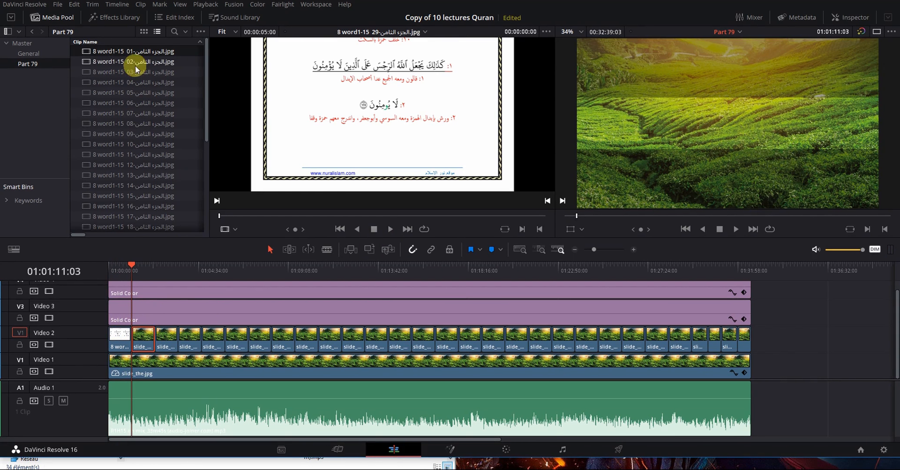
{"action": "left_click", "coordinate": [130, 306]}
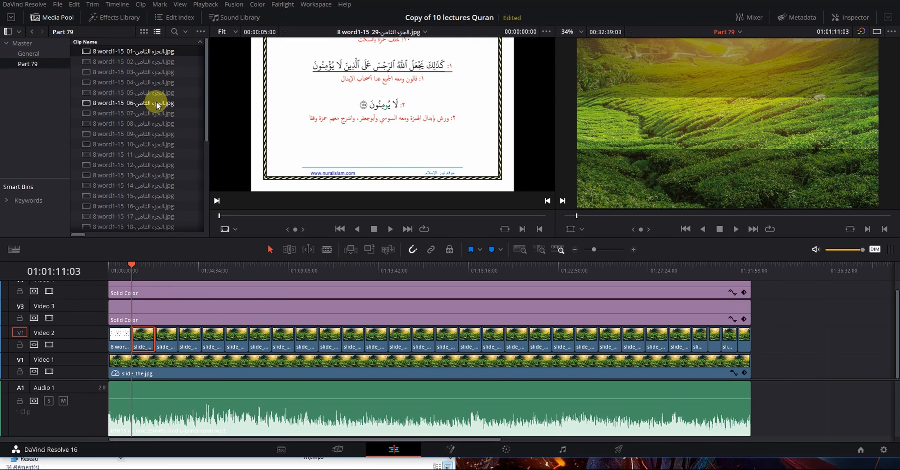
{"action": "left_click", "coordinate": [126, 59]}
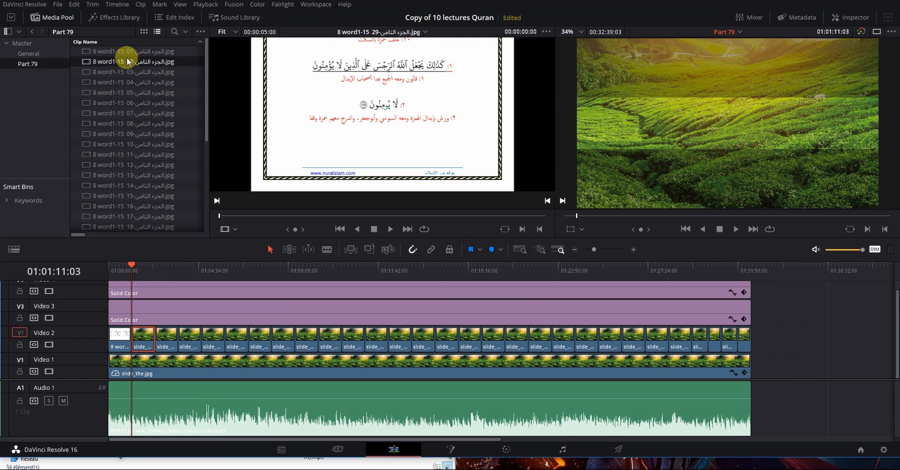
{"action": "left_click", "coordinate": [388, 251]}
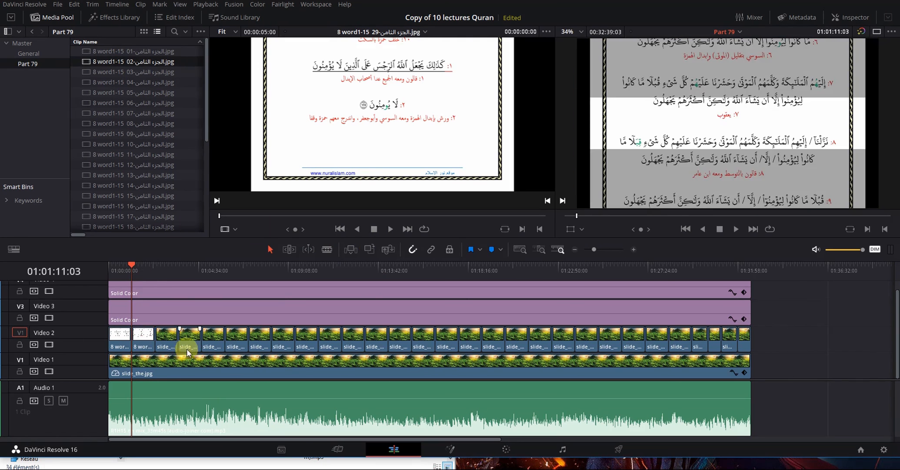
Step: Turn off snapping and replace the third and fourth Video 2 clips with pages 03 and 04
{"action": "left_click", "coordinate": [133, 72]}
{"action": "key", "text": "Down"}
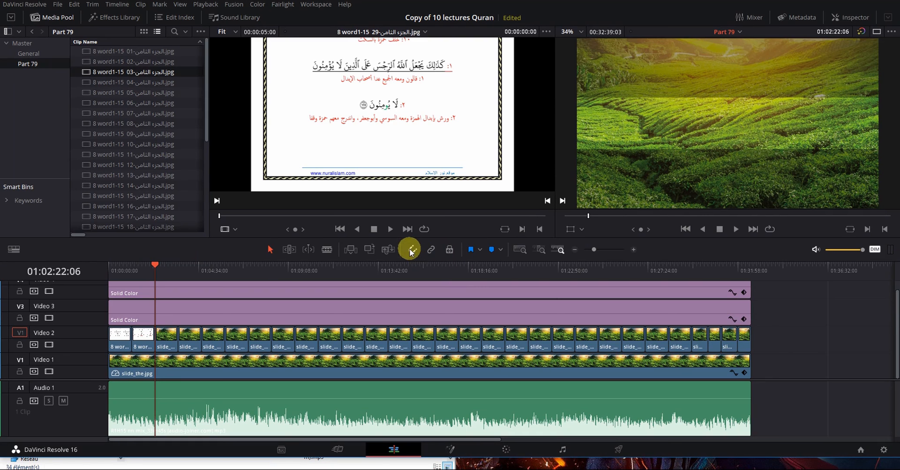
{"action": "left_click", "coordinate": [409, 249]}
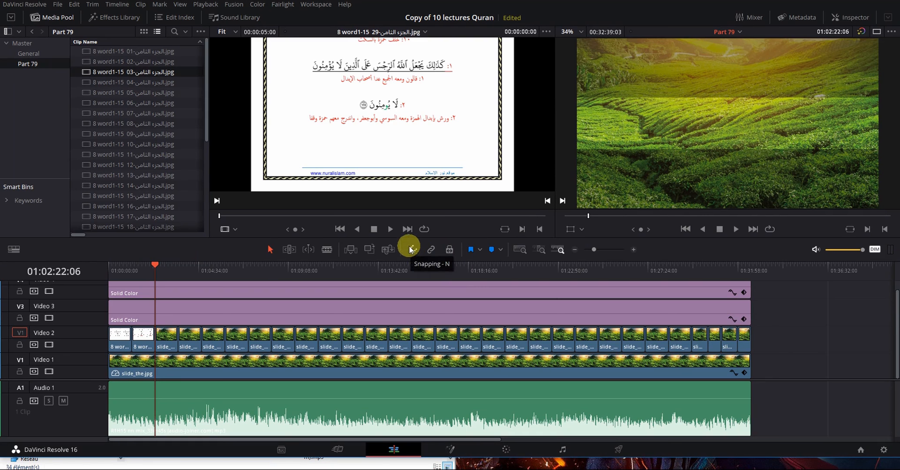
{"action": "left_click", "coordinate": [386, 250]}
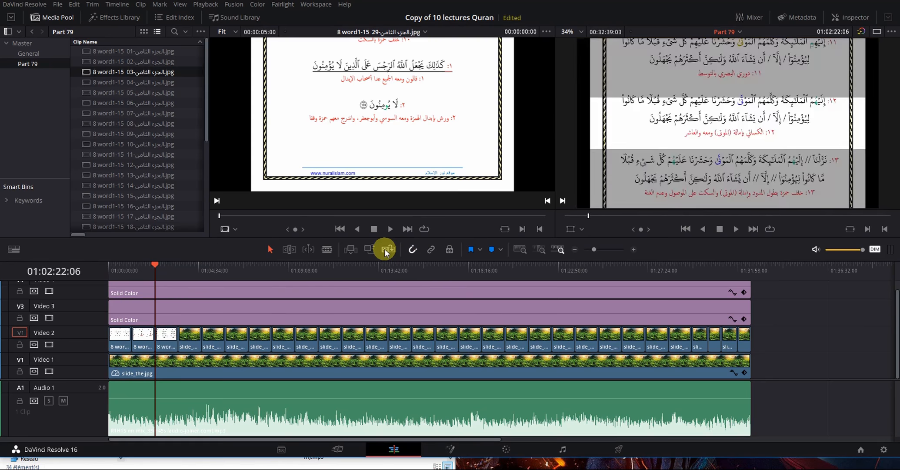
{"action": "left_click", "coordinate": [178, 263]}
{"action": "left_click", "coordinate": [128, 82]}
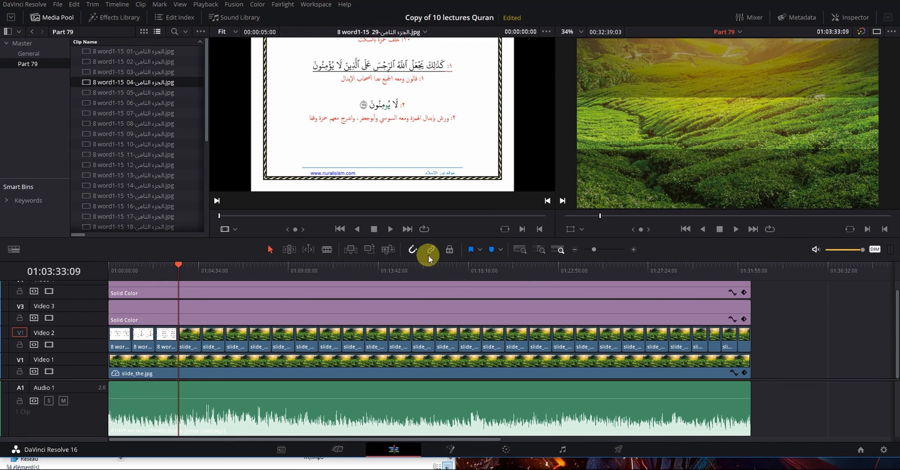
{"action": "left_click", "coordinate": [389, 249]}
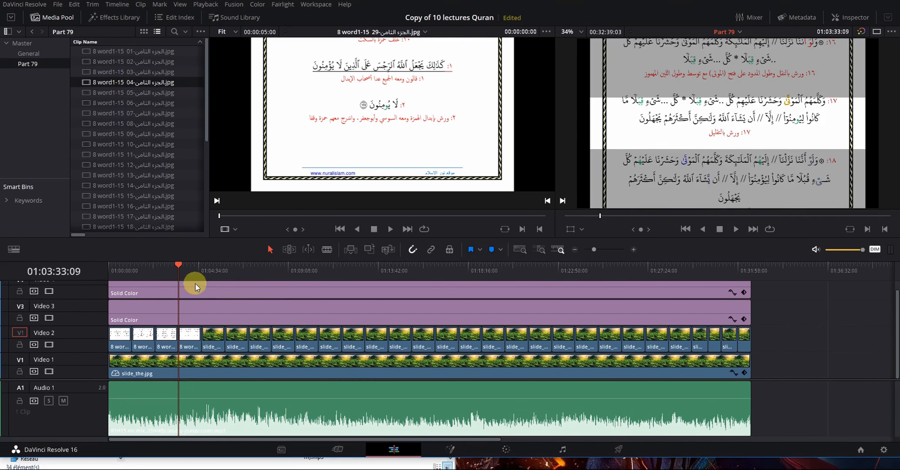
Step: Replace Video 2 clips five to seven with slide pages 05, 06 and 07
{"action": "left_click", "coordinate": [202, 266]}
{"action": "left_click", "coordinate": [118, 92]}
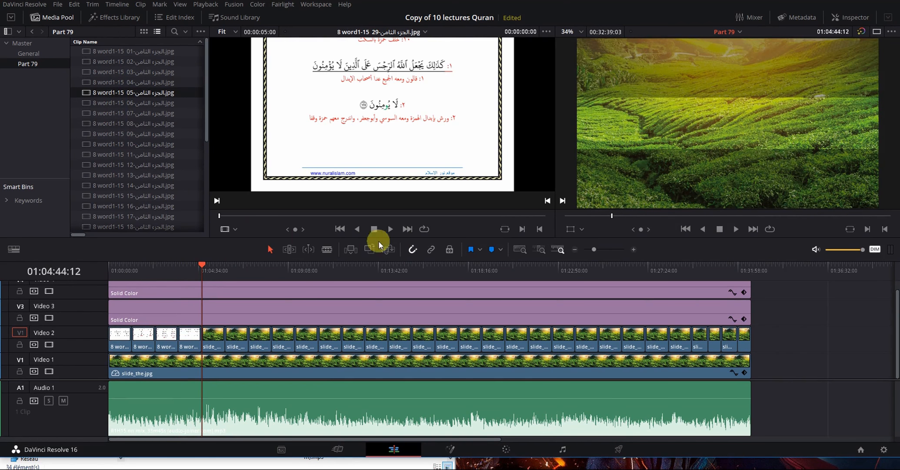
{"action": "left_click", "coordinate": [386, 249]}
{"action": "left_click", "coordinate": [224, 264]}
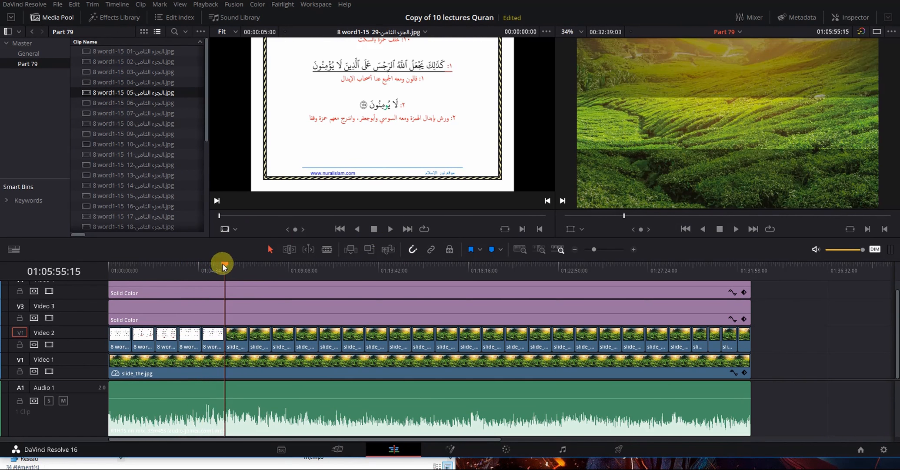
{"action": "left_click", "coordinate": [131, 105]}
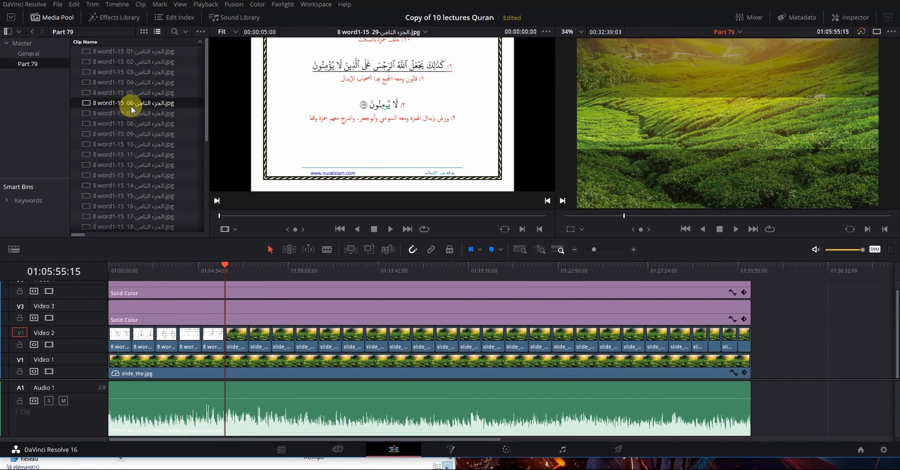
{"action": "left_click", "coordinate": [385, 250]}
{"action": "left_click", "coordinate": [249, 264]}
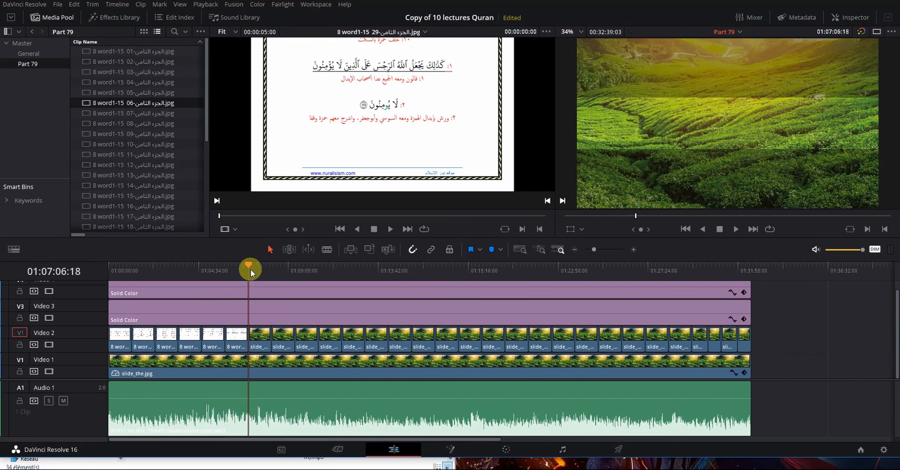
{"action": "left_click", "coordinate": [152, 115]}
{"action": "left_click", "coordinate": [369, 254]}
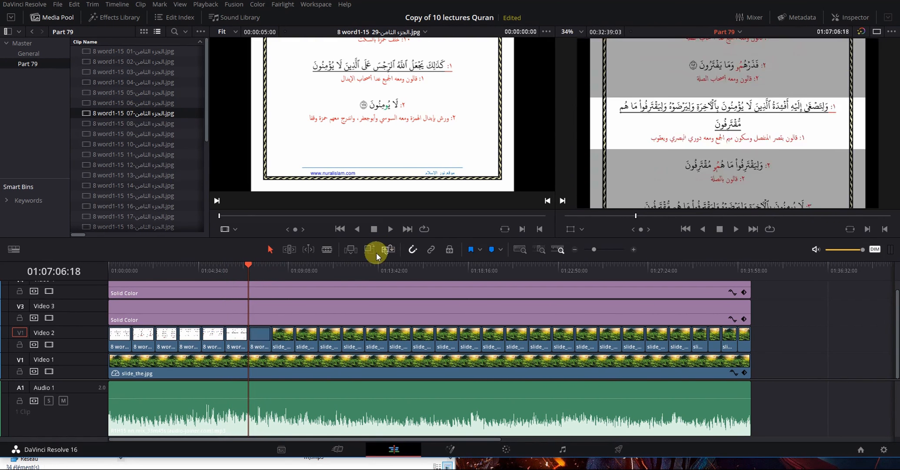
Step: Replace Video 2 clips eight to ten with slide pages 08, 09 and 10
{"action": "left_click", "coordinate": [271, 265]}
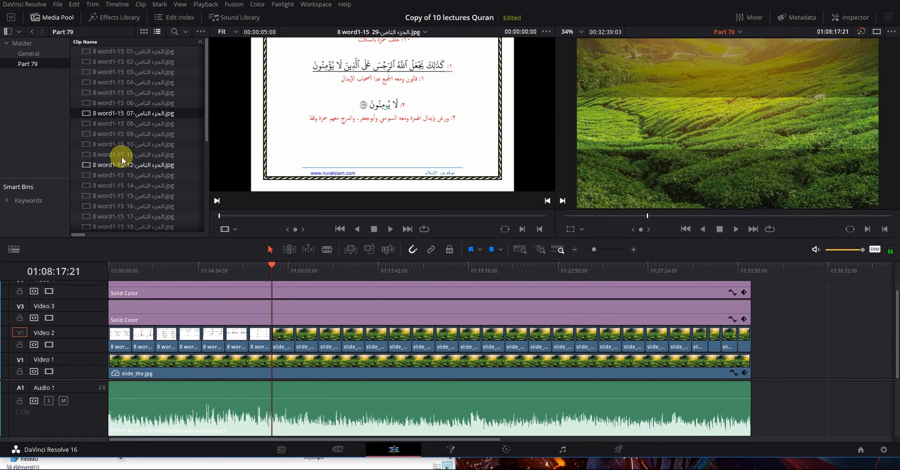
{"action": "left_click", "coordinate": [130, 124]}
{"action": "left_click", "coordinate": [389, 253]}
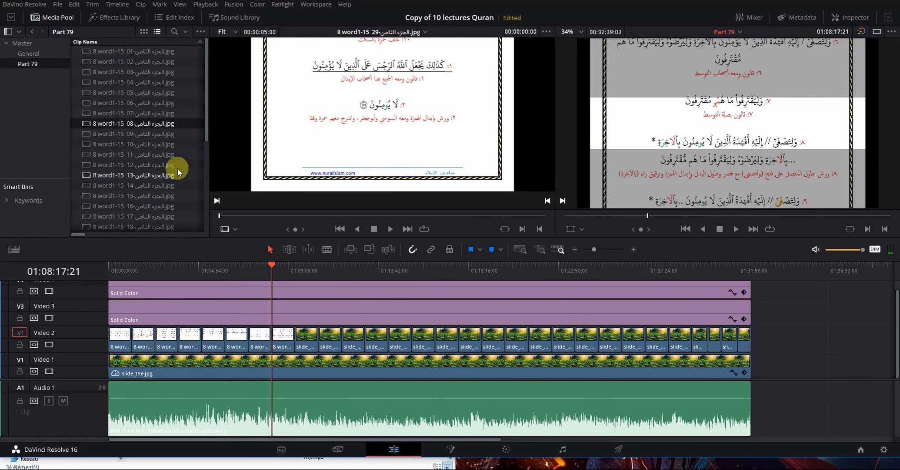
{"action": "left_click", "coordinate": [296, 266]}
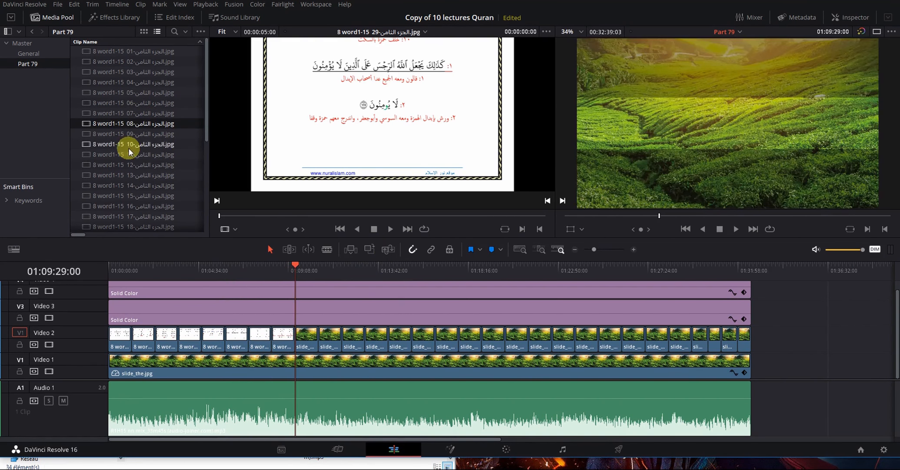
{"action": "left_click", "coordinate": [130, 133]}
{"action": "left_click", "coordinate": [389, 250]}
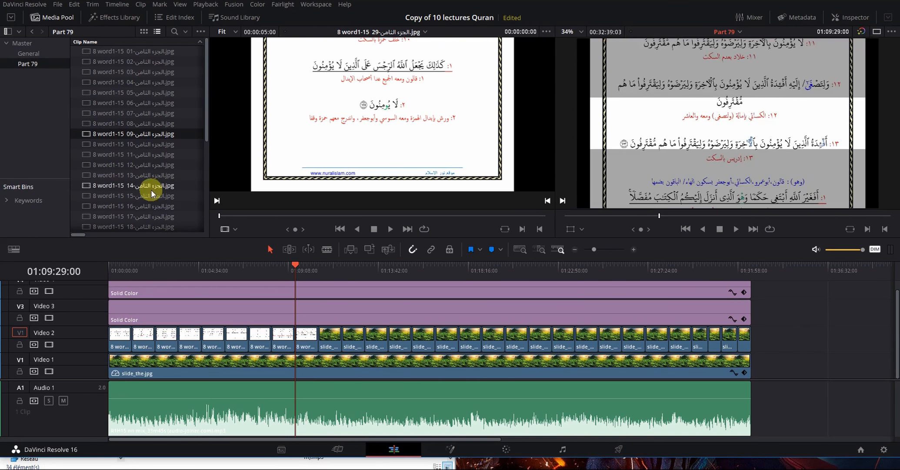
{"action": "left_click", "coordinate": [313, 267]}
{"action": "left_click", "coordinate": [148, 144]}
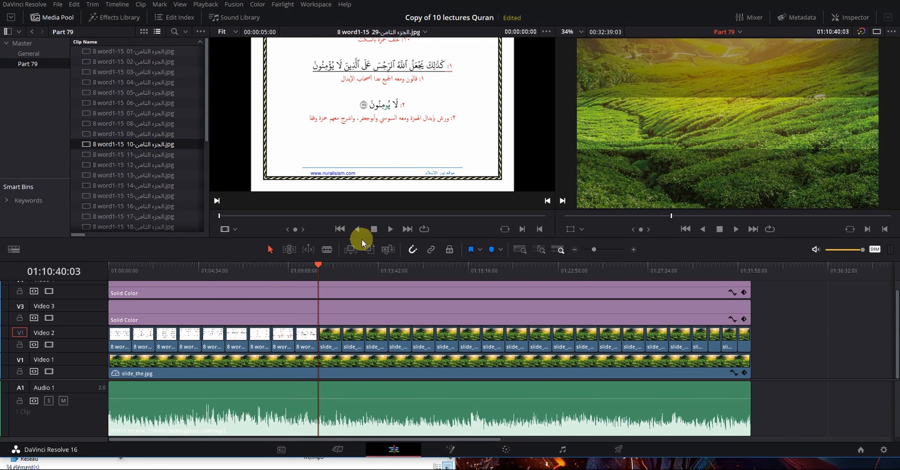
{"action": "left_click", "coordinate": [392, 252]}
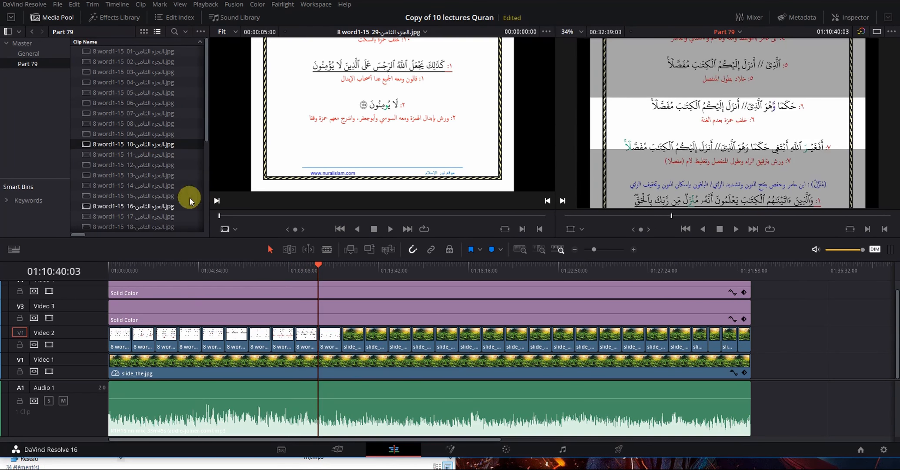
Step: Replace Video 2 clips eleven and twelve with pages 11 and 12, and select page 13
{"action": "left_click", "coordinate": [340, 267]}
{"action": "left_click", "coordinate": [116, 154]}
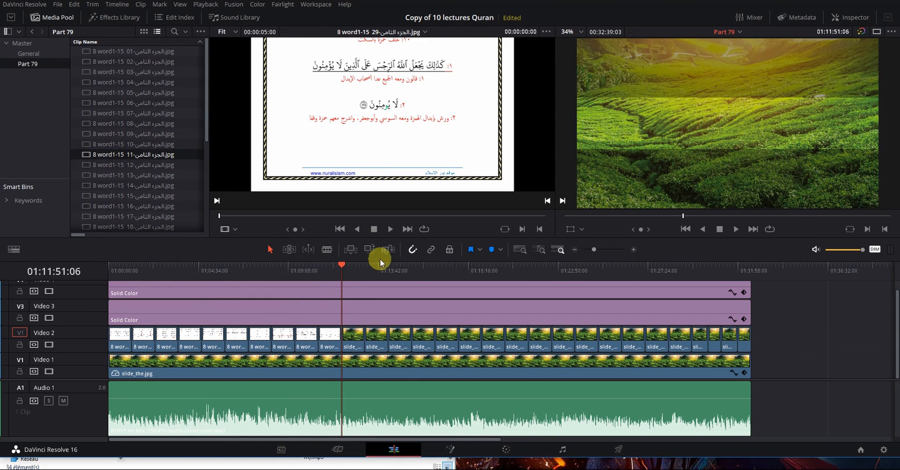
{"action": "left_click", "coordinate": [380, 254]}
{"action": "left_click", "coordinate": [366, 268]}
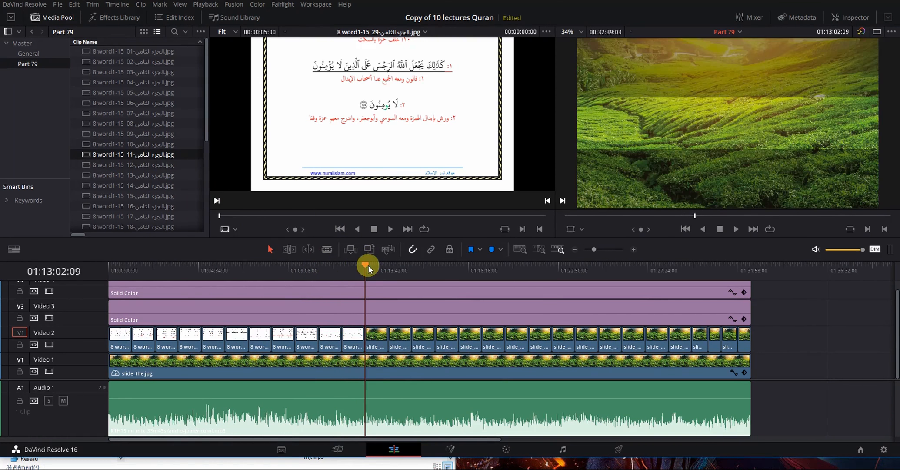
{"action": "left_click", "coordinate": [154, 165]}
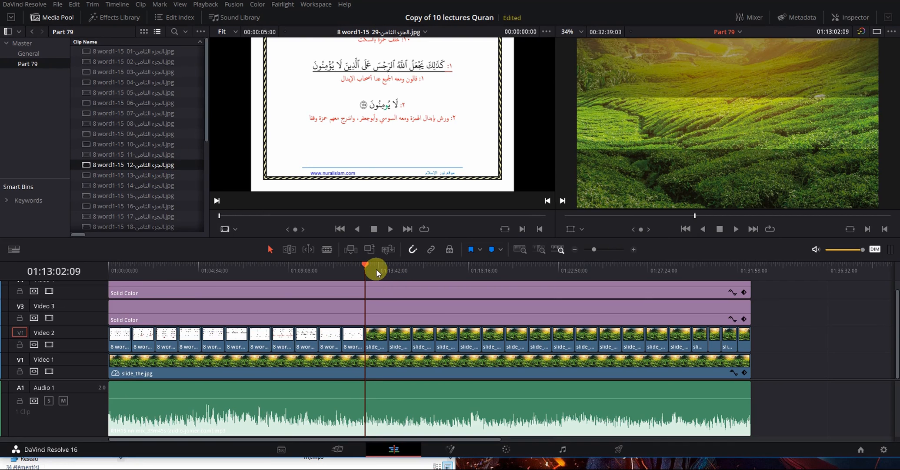
{"action": "left_click", "coordinate": [390, 250]}
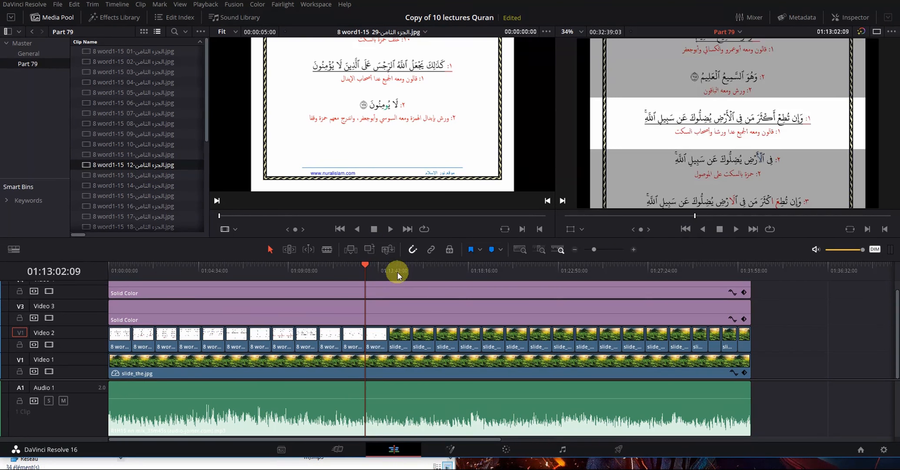
{"action": "left_click", "coordinate": [388, 267]}
{"action": "left_click", "coordinate": [167, 176]}
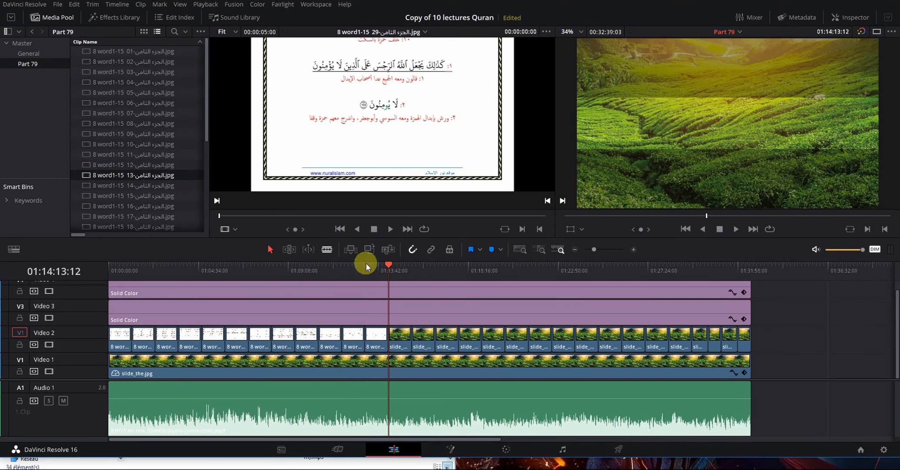
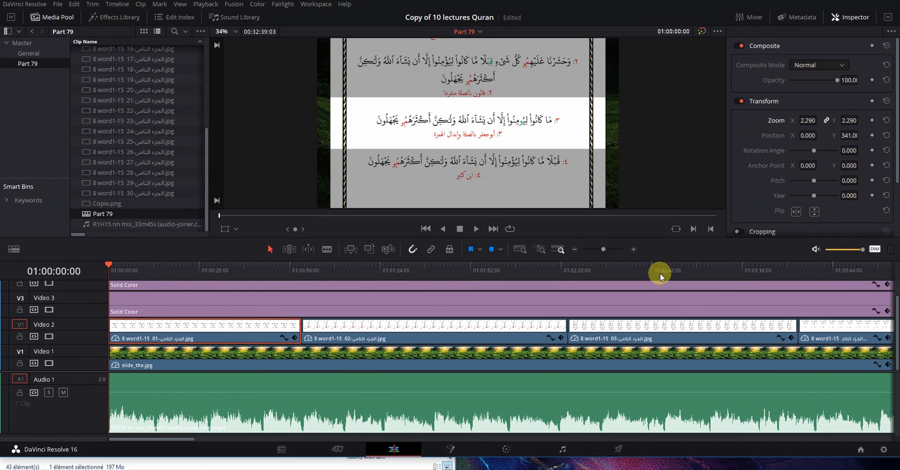
Step: Lower slide 01's Position Y to -477 so its page heading shows
{"action": "left_click", "coordinate": [852, 18]}
{"action": "left_click", "coordinate": [854, 19]}
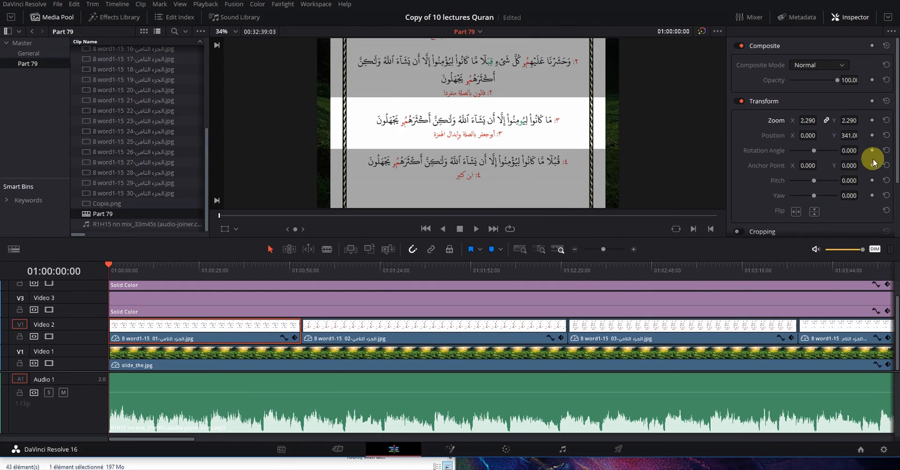
{"action": "left_click_drag", "start_coordinate": [849, 135], "coordinate": [497, 148]}
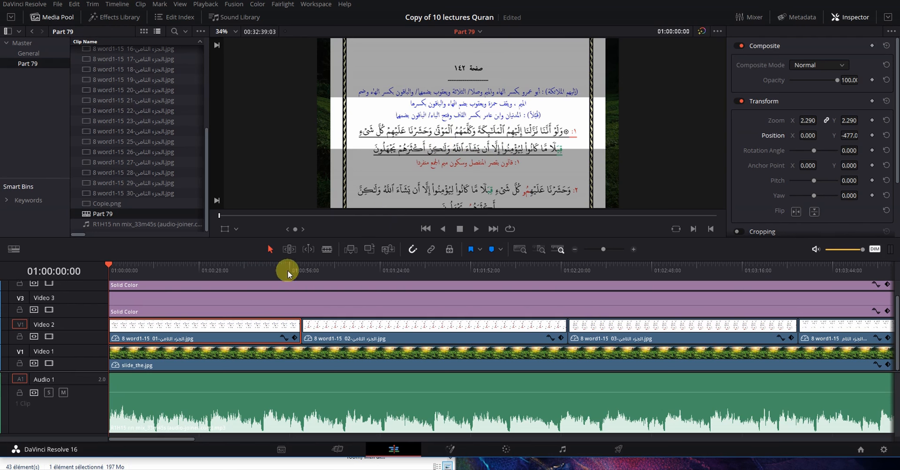
Step: Move the playhead to 01:00:59:20 and select slide 02, adjusting its horizontal position
{"action": "left_click", "coordinate": [302, 270]}
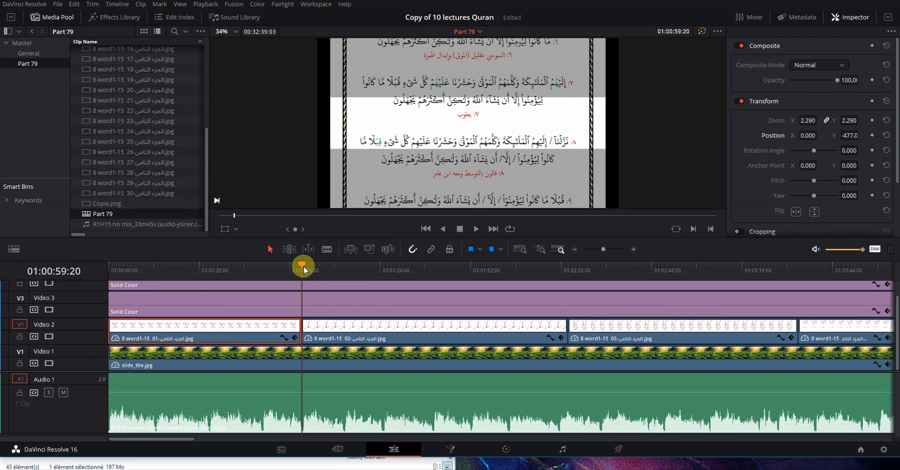
{"action": "left_click", "coordinate": [346, 327]}
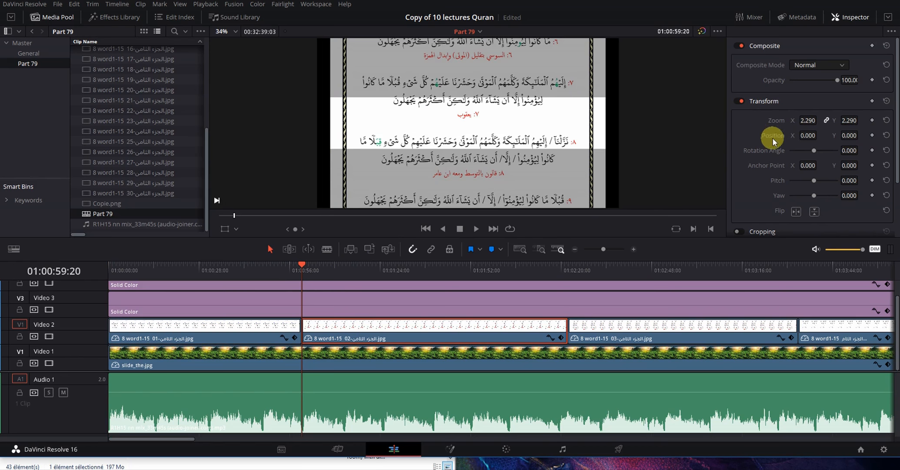
{"action": "left_click_drag", "start_coordinate": [806, 139], "coordinate": [470, 149]}
Step: Reset slide 02's Position X to zero and return to its first-frame keyframe at Y -809
{"action": "left_click", "coordinate": [886, 135]}
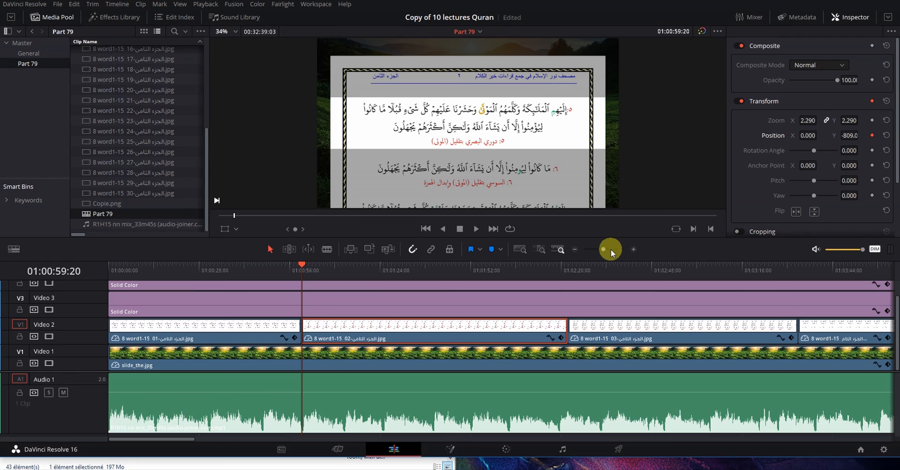
{"action": "left_click_drag", "start_coordinate": [611, 249], "coordinate": [623, 249]}
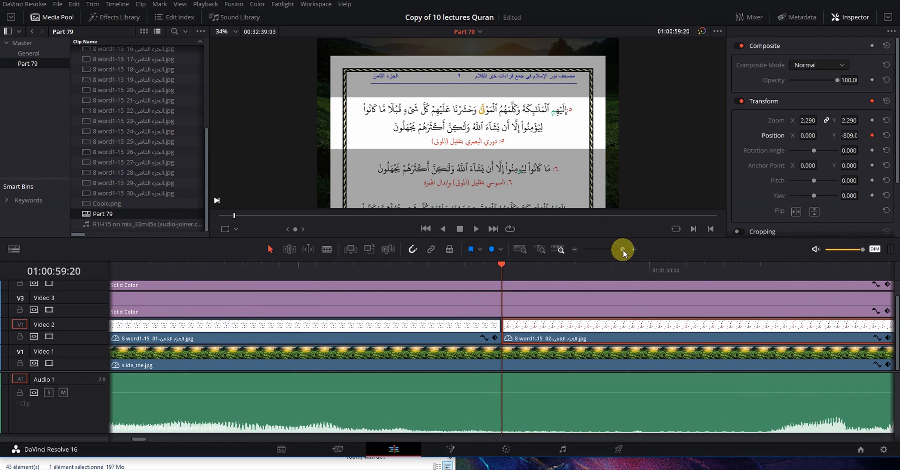
{"action": "left_click", "coordinate": [514, 263]}
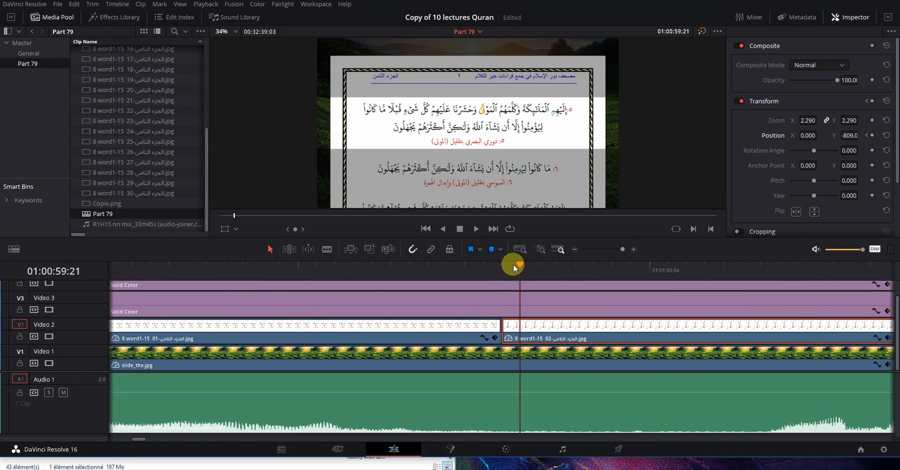
{"action": "left_click_drag", "start_coordinate": [501, 267], "coordinate": [440, 265]}
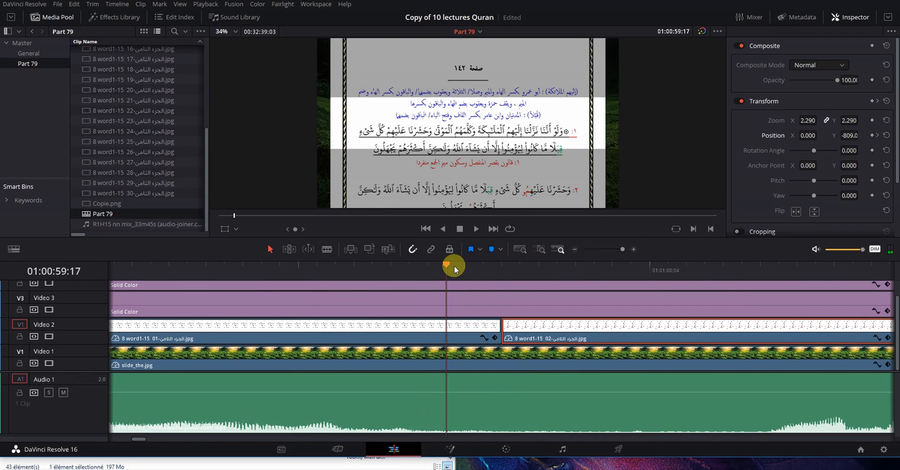
{"action": "key", "text": "Down"}
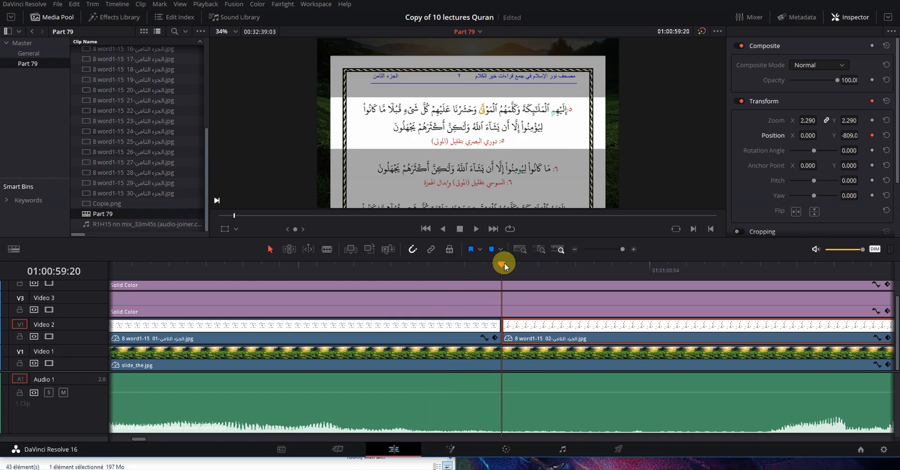
{"action": "left_click", "coordinate": [555, 264]}
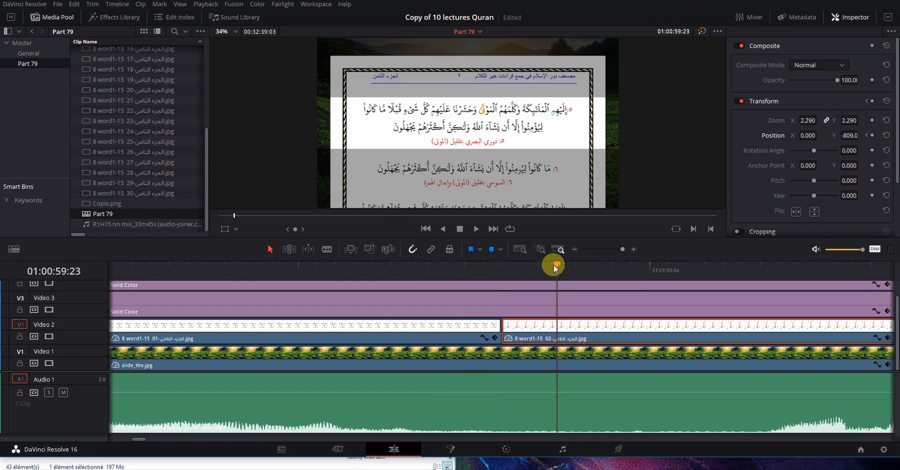
{"action": "key", "text": "Up"}
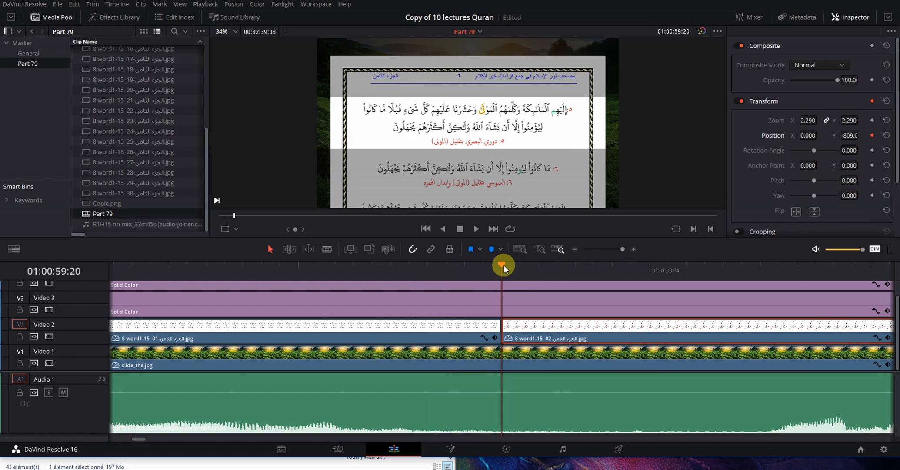
Step: One frame later, keyframe slide 02's Position Y at -634 and check both keyframes
{"action": "key", "text": "Right"}
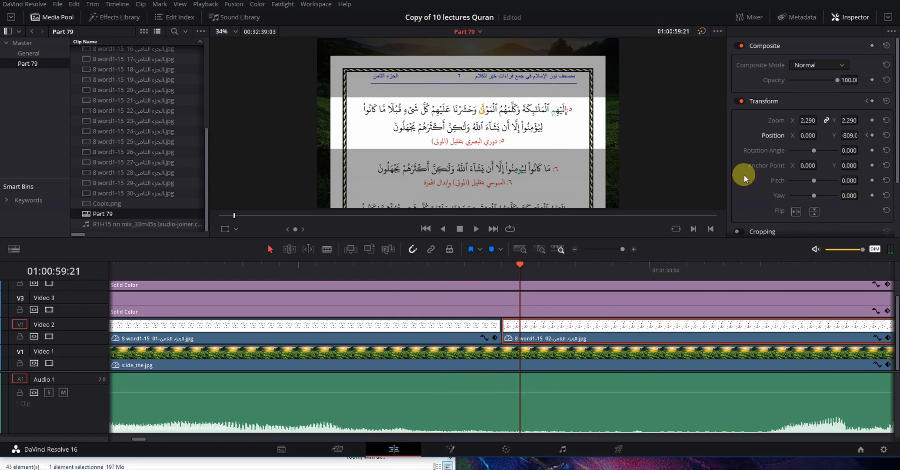
{"action": "left_click", "coordinate": [871, 135]}
{"action": "left_click_drag", "start_coordinate": [870, 133], "coordinate": [837, 153]}
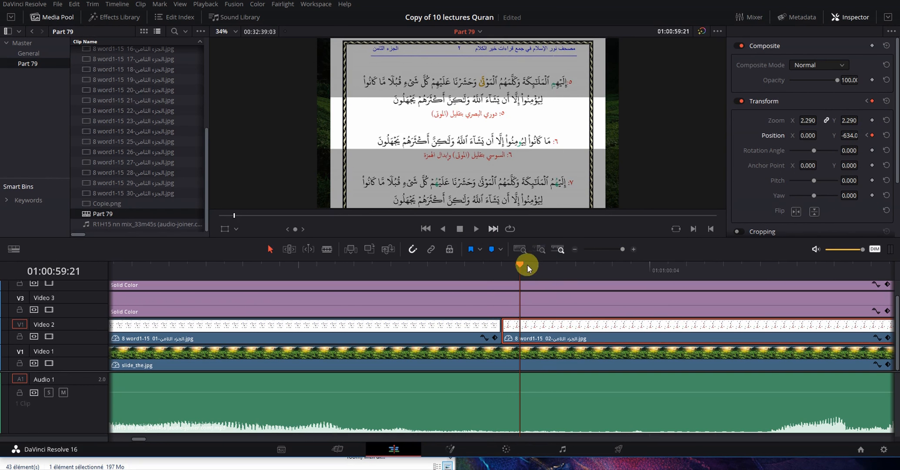
{"action": "key", "text": "Left"}
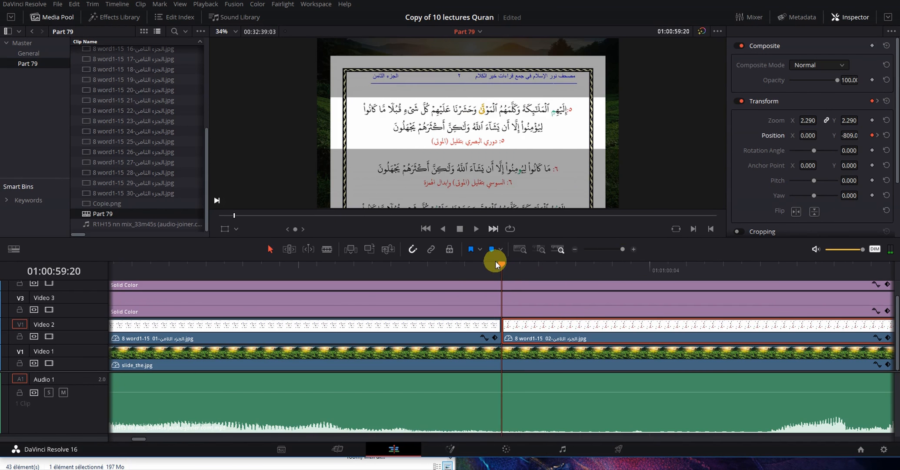
{"action": "left_click", "coordinate": [877, 135]}
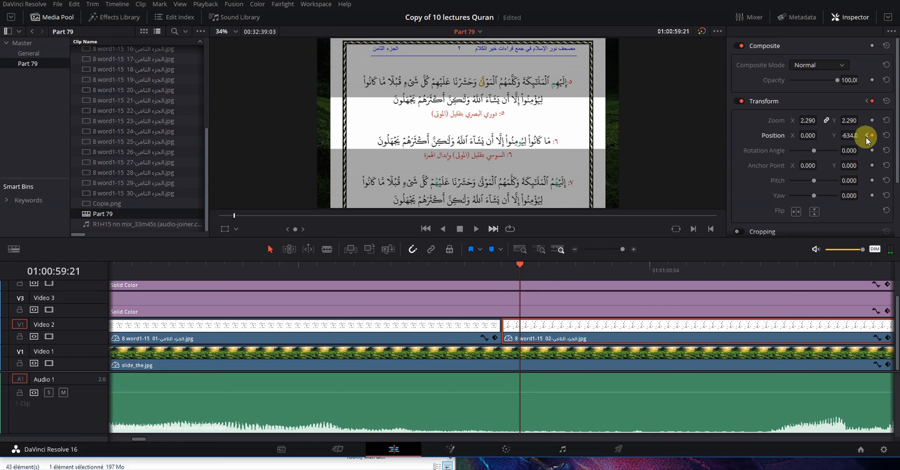
{"action": "left_click", "coordinate": [867, 135]}
Step: At 01:01:00:02, push slide 02's Position Y up toward -165
{"action": "left_click", "coordinate": [876, 135]}
{"action": "left_click", "coordinate": [612, 266]}
{"action": "left_click_drag", "start_coordinate": [850, 135], "coordinate": [896, 135]}
{"action": "left_click_drag", "start_coordinate": [474, 231], "coordinate": [629, 203]}
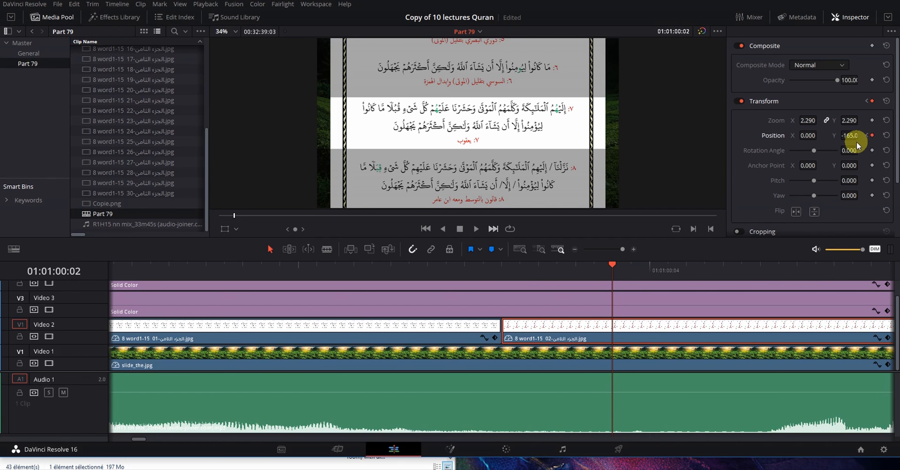
Step: Review the -809 and -634 keyframes, delete the 01:01:00:02 keyframe, and zoom the timeline out
{"action": "left_click", "coordinate": [867, 135]}
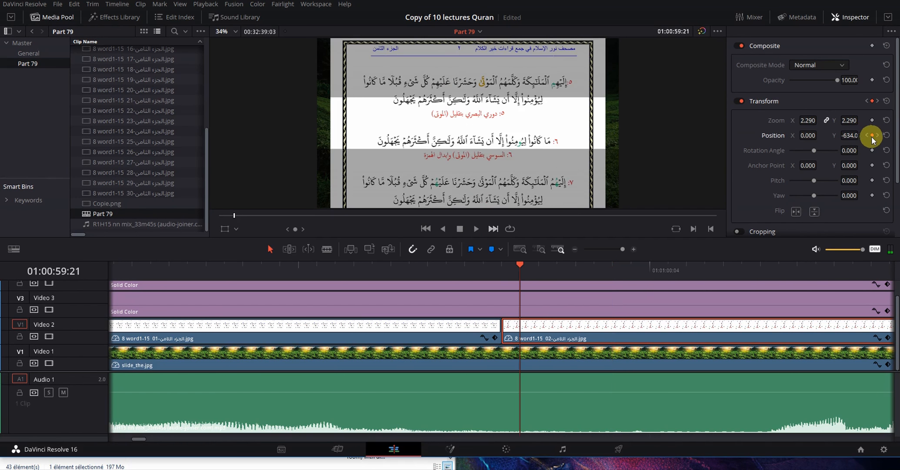
{"action": "left_click", "coordinate": [866, 136]}
{"action": "left_click", "coordinate": [877, 136]}
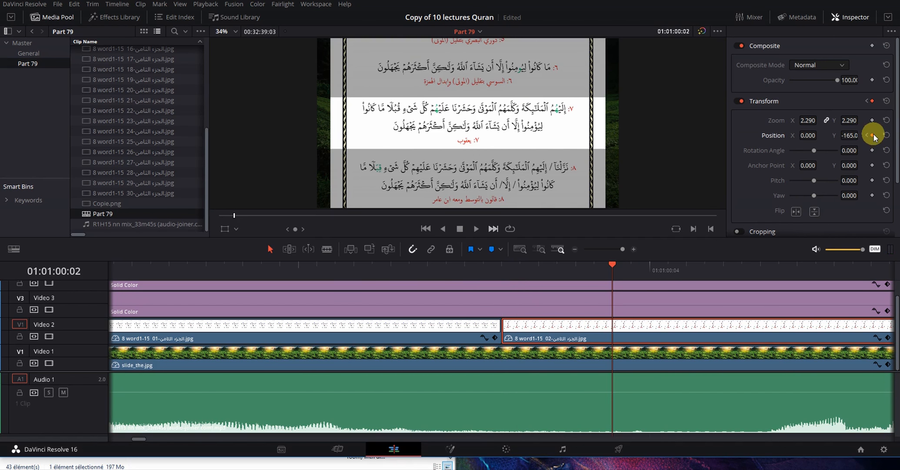
{"action": "left_click", "coordinate": [873, 136]}
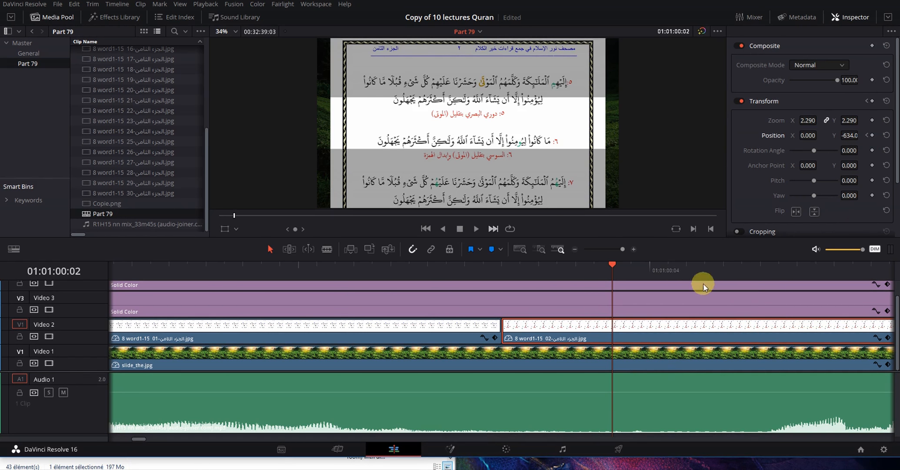
{"action": "left_click_drag", "start_coordinate": [617, 250], "coordinate": [610, 251]}
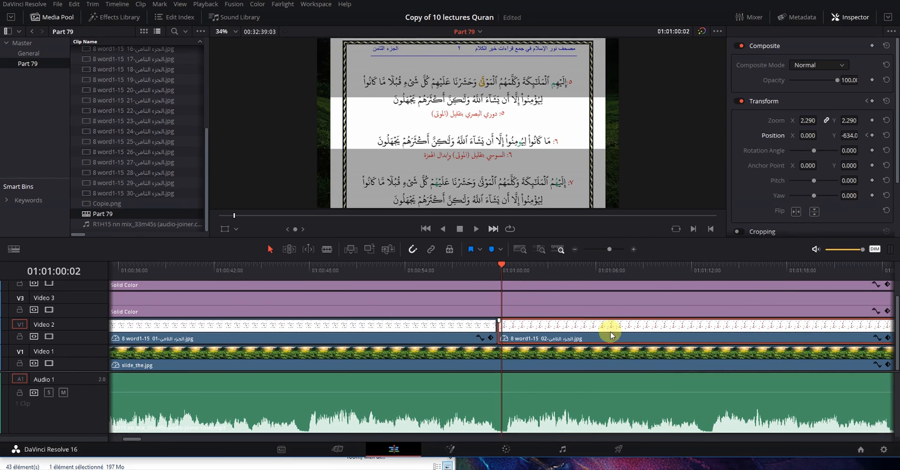
Step: Reset slide 02's position, lower its Y to about -798 at its start, and play the timeline
{"action": "left_click", "coordinate": [886, 135]}
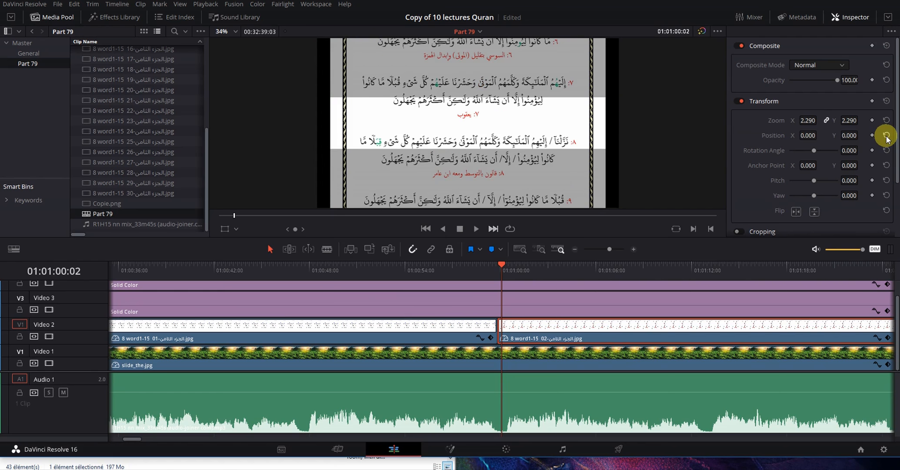
{"action": "left_click", "coordinate": [498, 265]}
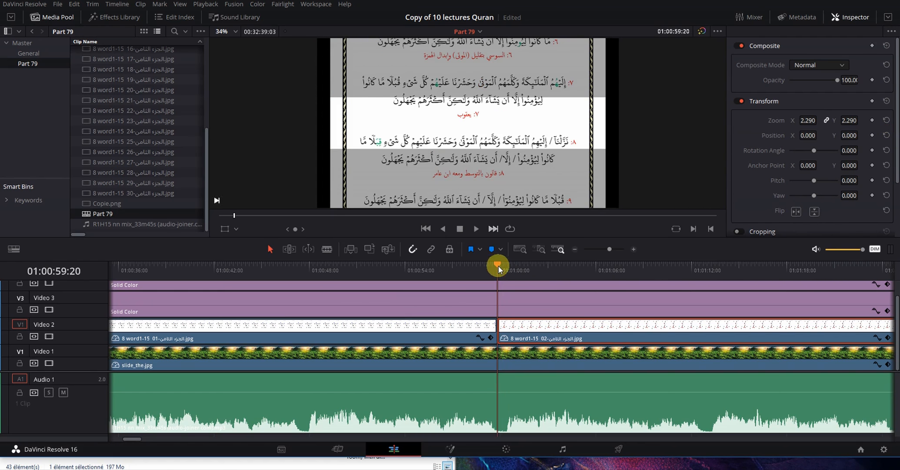
{"action": "left_click_drag", "start_coordinate": [608, 249], "coordinate": [612, 248]}
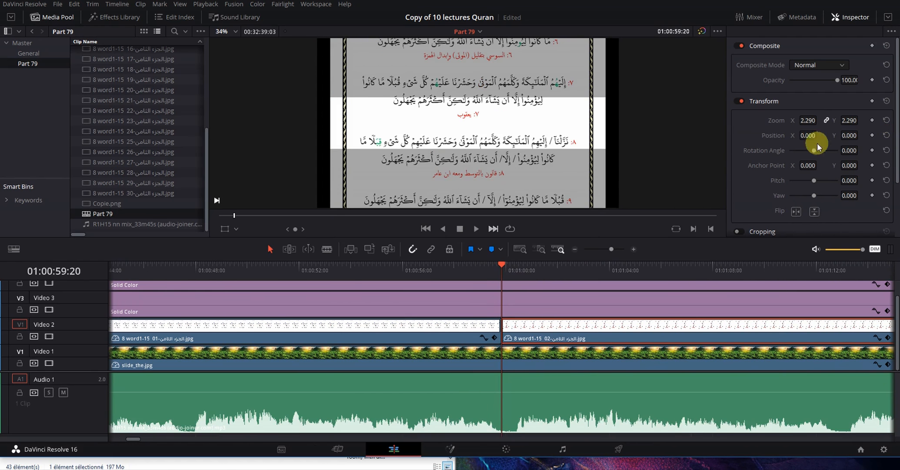
{"action": "left_click_drag", "start_coordinate": [854, 136], "coordinate": [474, 176]}
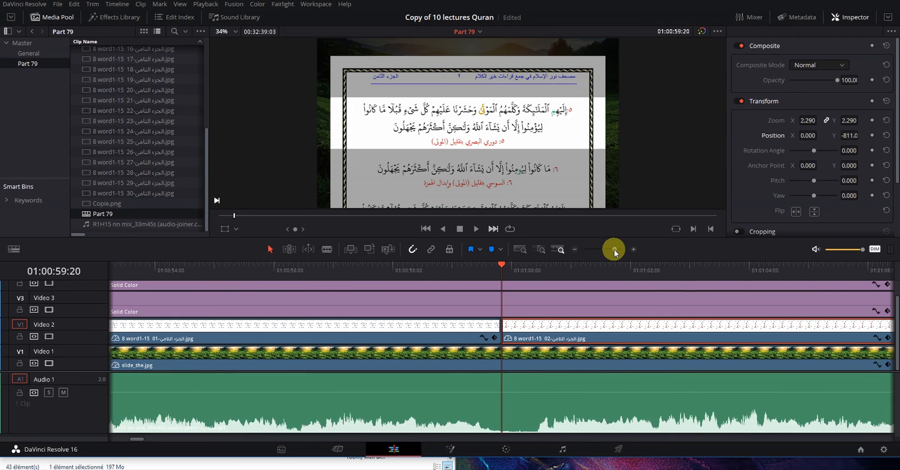
{"action": "left_click_drag", "start_coordinate": [612, 249], "coordinate": [608, 249]}
{"action": "key", "text": "space"}
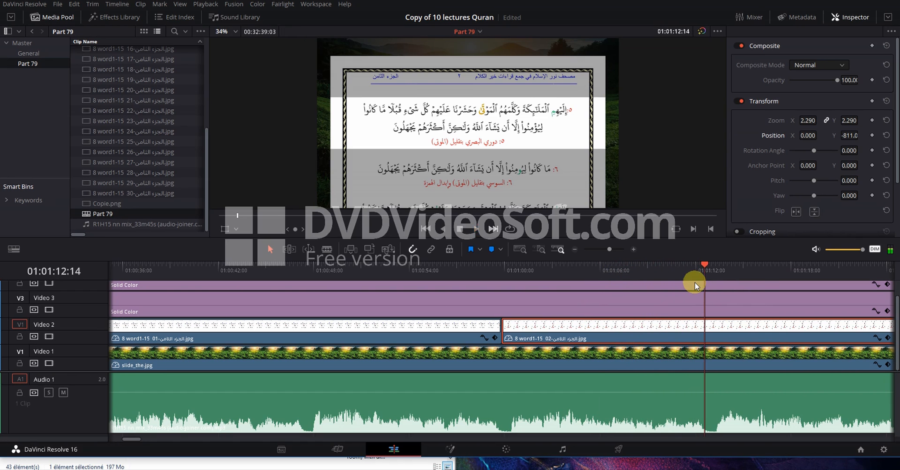
Step: Add a Position keyframe to slide 02 at 01:01:12:17, holding Y at -811
{"action": "left_click_drag", "start_coordinate": [606, 253], "coordinate": [605, 246]}
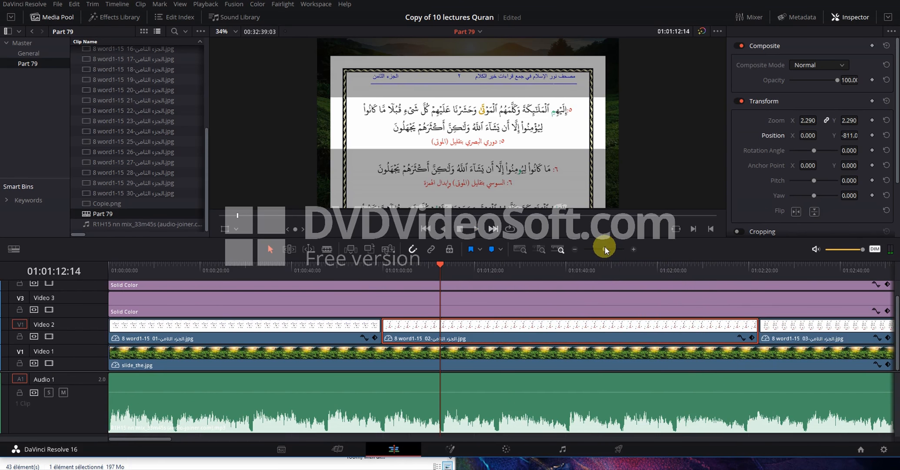
{"action": "left_click", "coordinate": [14, 249]}
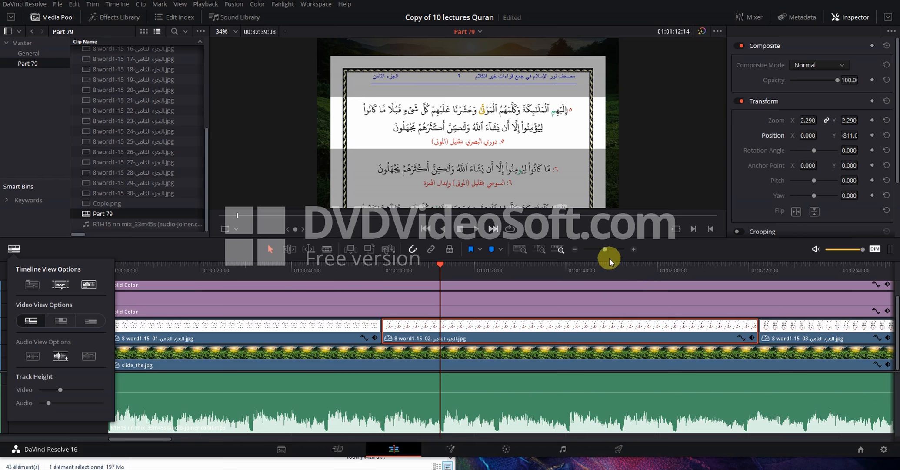
{"action": "left_click_drag", "start_coordinate": [609, 248], "coordinate": [611, 249]}
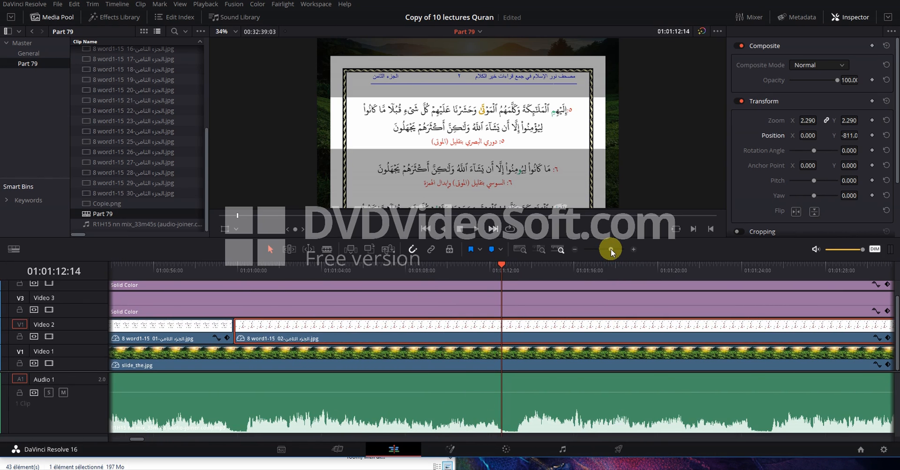
{"action": "left_click_drag", "start_coordinate": [611, 248], "coordinate": [613, 248]}
{"action": "left_click", "coordinate": [506, 265]}
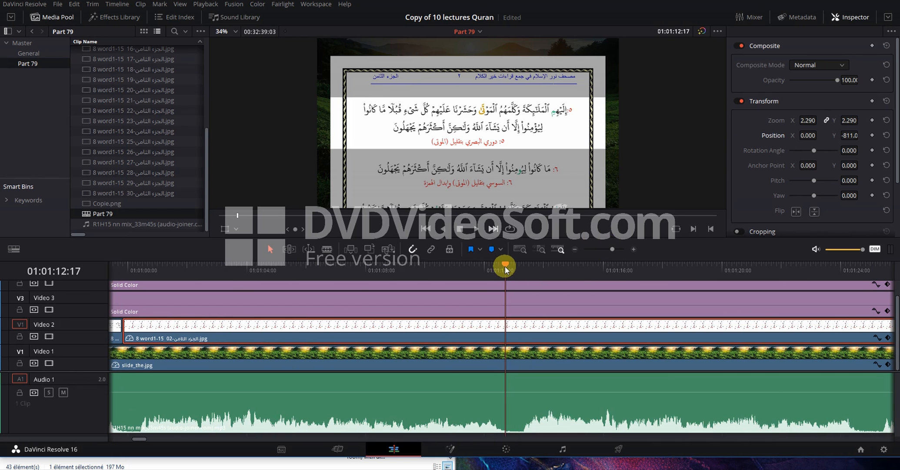
{"action": "left_click_drag", "start_coordinate": [614, 247], "coordinate": [619, 249]}
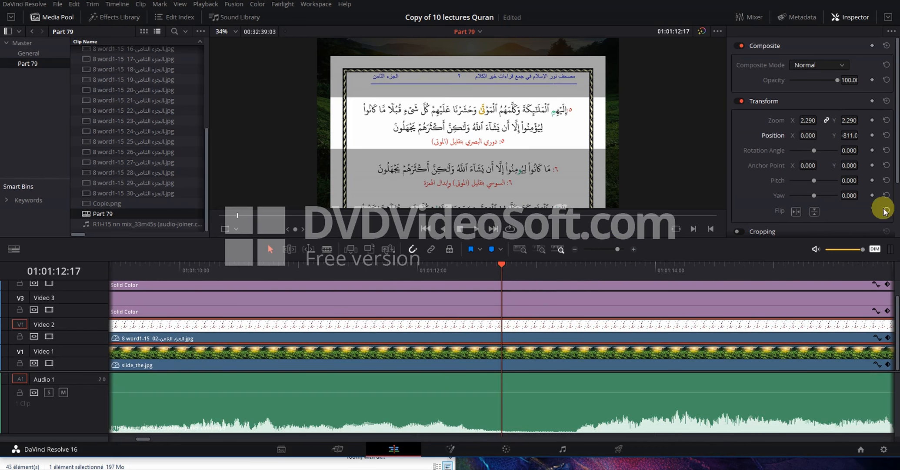
{"action": "left_click", "coordinate": [873, 135]}
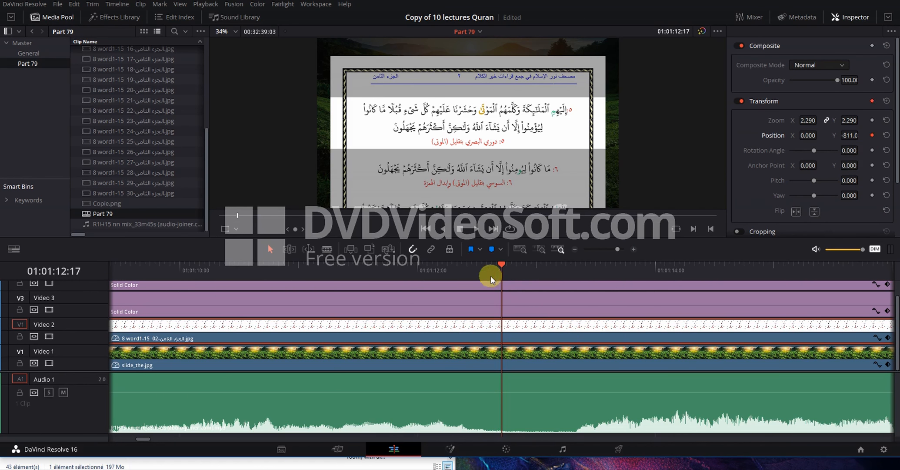
{"action": "left_click_drag", "start_coordinate": [500, 266], "coordinate": [448, 321]}
{"action": "left_click", "coordinate": [676, 227]}
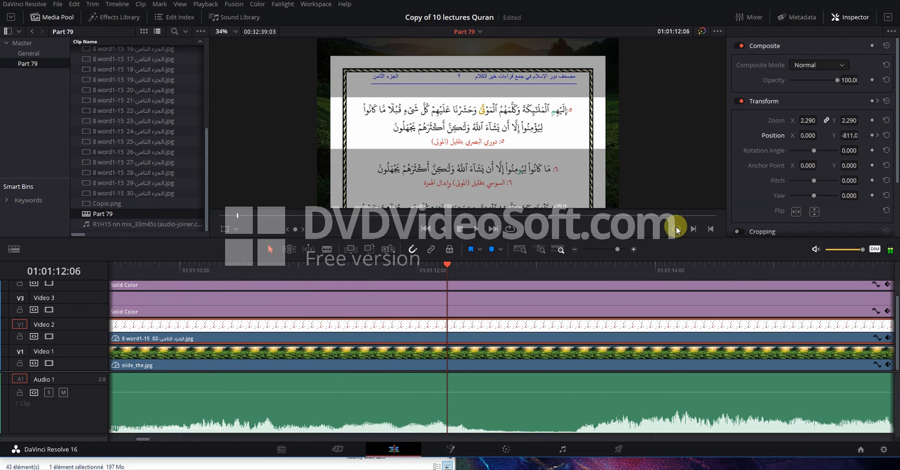
{"action": "left_click", "coordinate": [878, 136]}
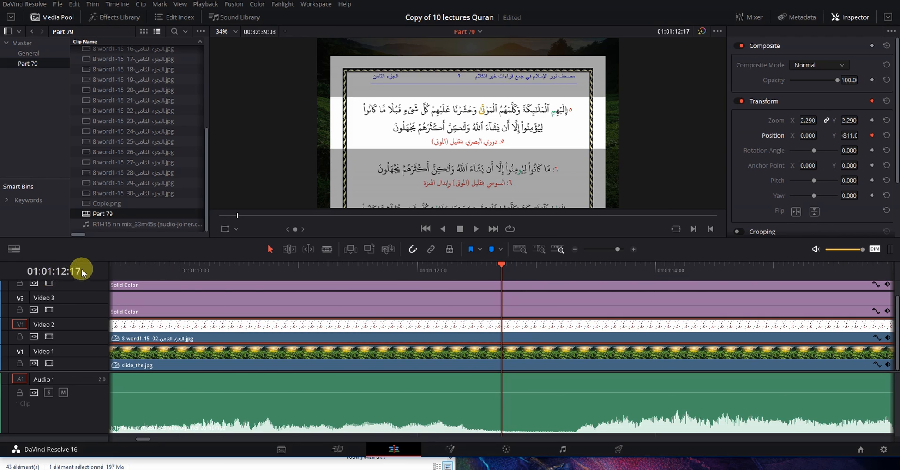
Step: At 01:01:12:22, raise slide 02 to Y -483 so verse 6 is centred, then preview
{"action": "mouse_move", "coordinate": [501, 269]}
{"action": "left_mouse_down"}
{"action": "mouse_move", "coordinate": [556, 264]}
{"action": "mouse_move", "coordinate": [477, 278]}
{"action": "mouse_move", "coordinate": [501, 275]}
{"action": "left_mouse_up"}
{"action": "left_click_drag", "start_coordinate": [501, 263], "coordinate": [526, 263]}
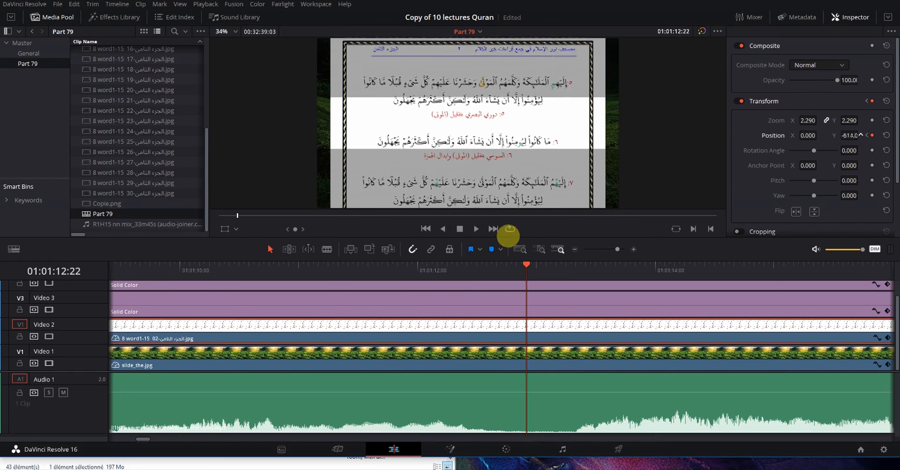
{"action": "left_click_drag", "start_coordinate": [555, 229], "coordinate": [563, 228]}
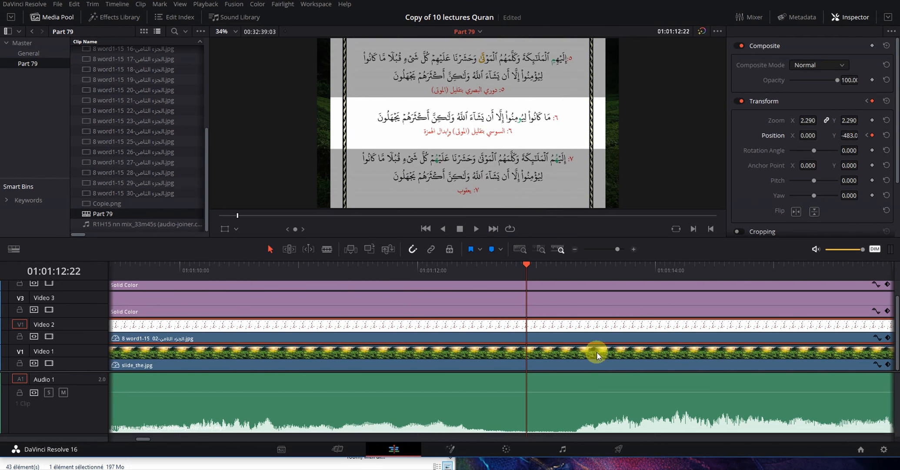
{"action": "key", "text": "space"}
Step: At 01:01:24:18, scroll slide 02 up to Y -171 to centre verse 7, then preview
{"action": "left_click_drag", "start_coordinate": [610, 250], "coordinate": [608, 250]}
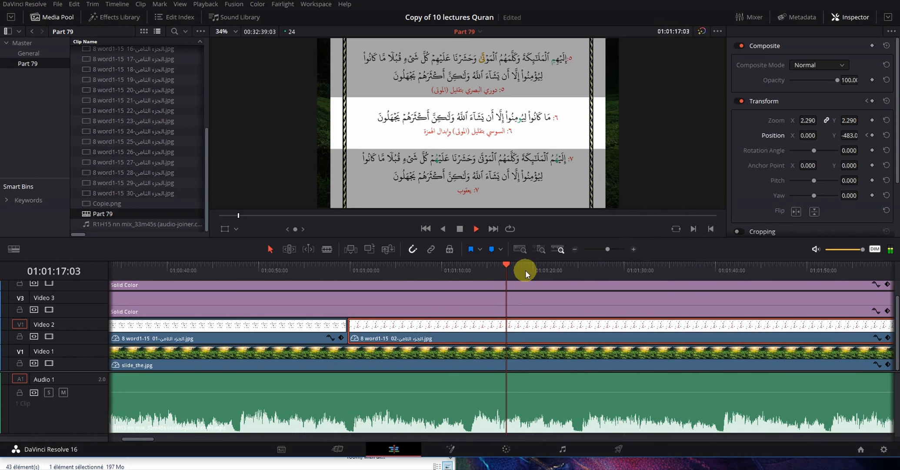
{"action": "left_click", "coordinate": [575, 266]}
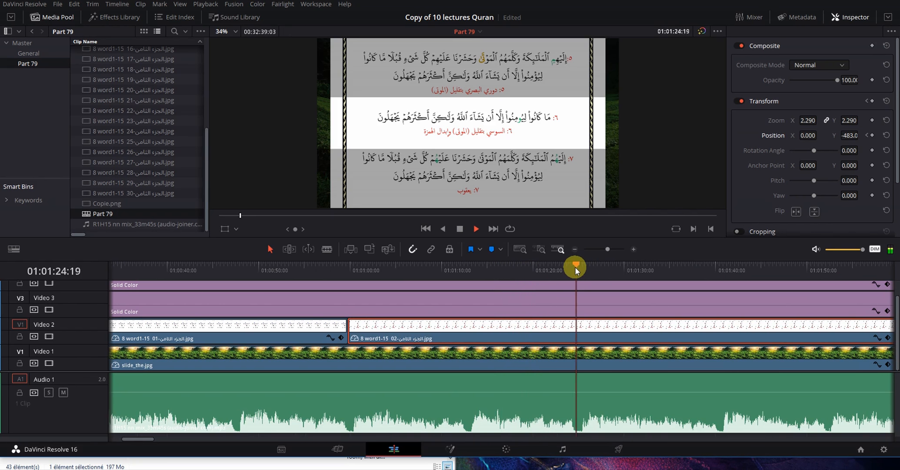
{"action": "left_click", "coordinate": [562, 271]}
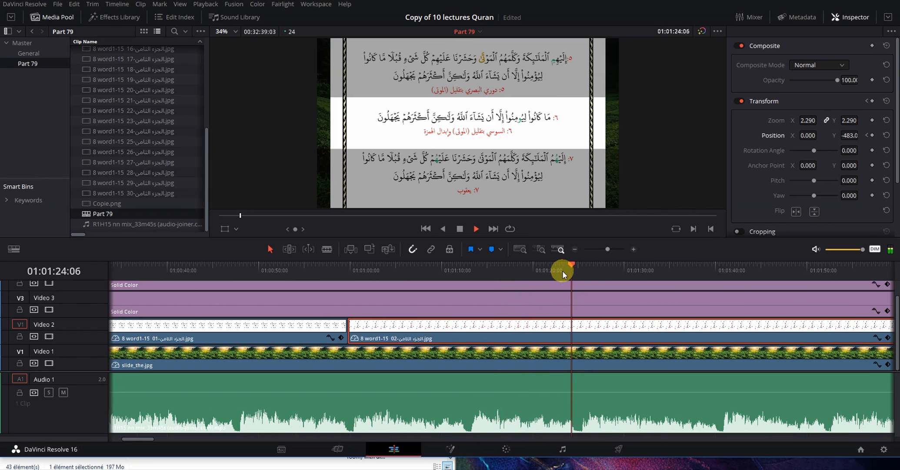
{"action": "left_click", "coordinate": [574, 266]}
{"action": "left_click", "coordinate": [614, 249]}
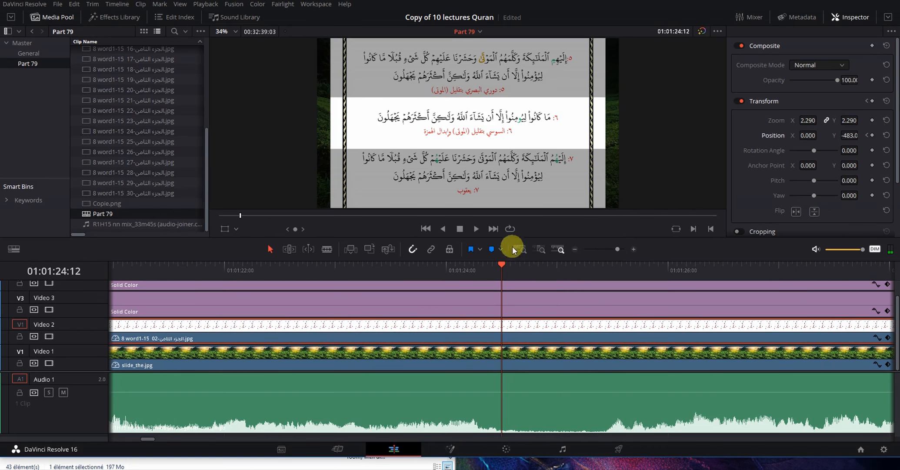
{"action": "left_click", "coordinate": [506, 265]}
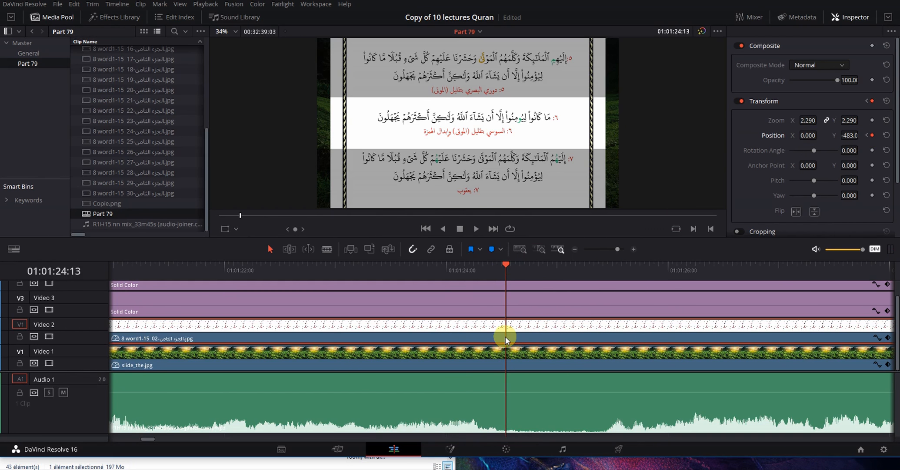
{"action": "key", "text": "Right"}
{"action": "key", "text": "Right"}
{"action": "key", "text": "Right"}
{"action": "key", "text": "Right"}
{"action": "key", "text": "Right"}
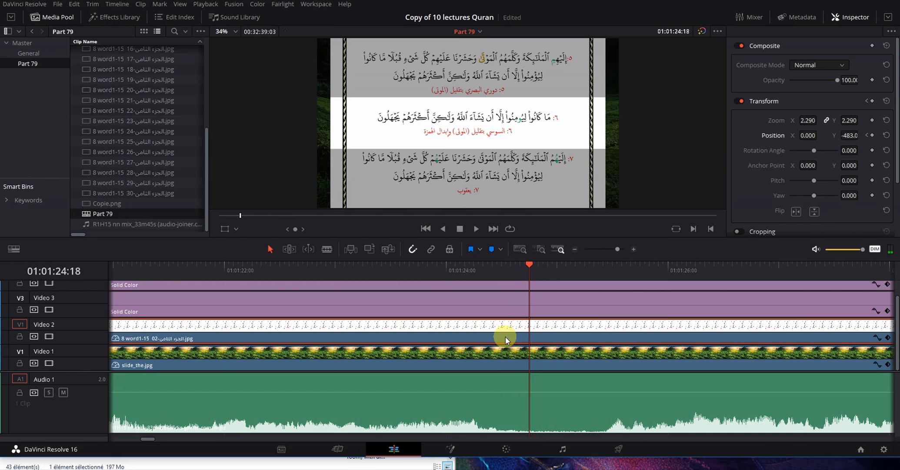
{"action": "left_click_drag", "start_coordinate": [828, 135], "coordinate": [886, 136]}
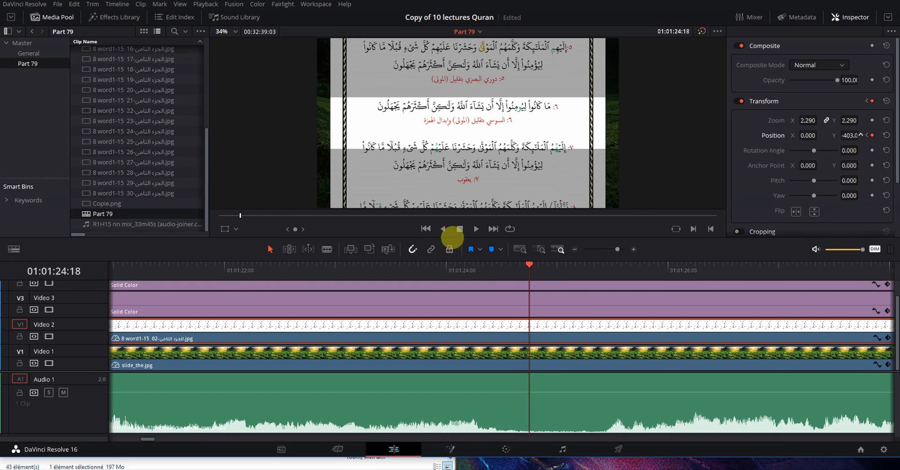
{"action": "left_click_drag", "start_coordinate": [547, 236], "coordinate": [553, 237]}
{"action": "key", "text": "space"}
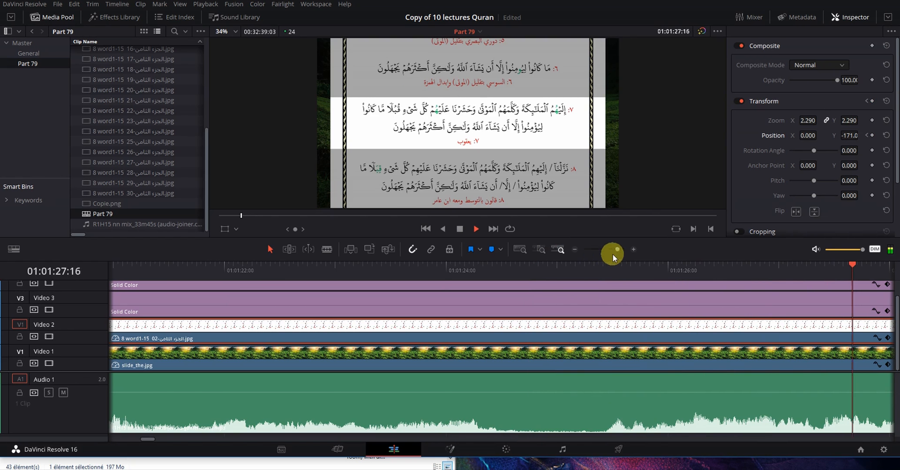
Step: Play slide 02 to 01:01:40:03, then step forward frame by frame to 01:01:40:08
{"action": "mouse_move", "coordinate": [613, 255]}
{"action": "left_mouse_down"}
{"action": "mouse_move", "coordinate": [599, 249]}
{"action": "mouse_move", "coordinate": [607, 248]}
{"action": "left_mouse_up"}
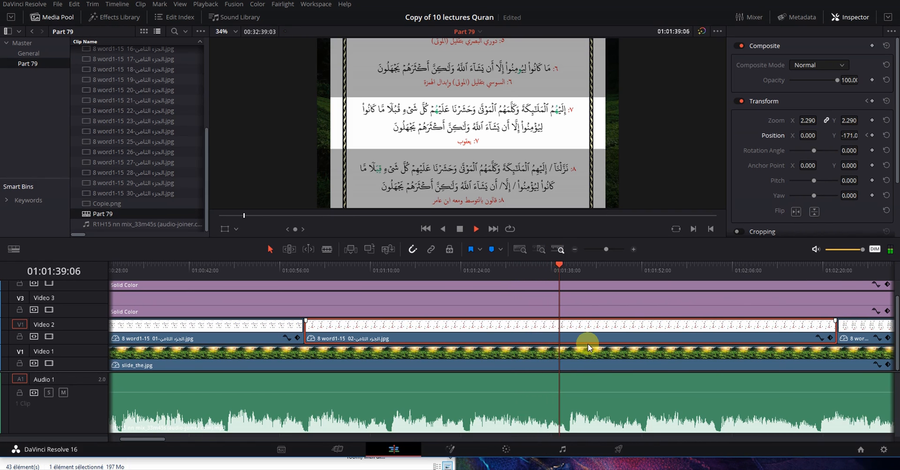
{"action": "key", "text": "space"}
{"action": "left_click", "coordinate": [609, 248]}
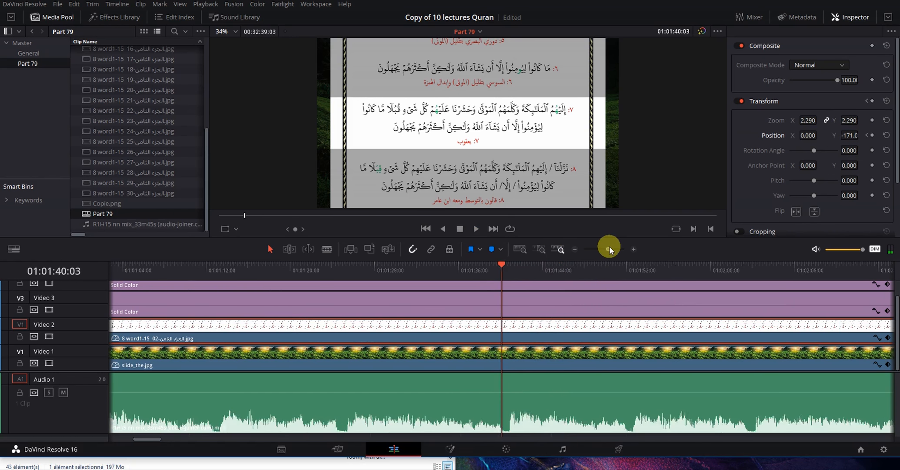
{"action": "left_click_drag", "start_coordinate": [609, 247], "coordinate": [613, 246]}
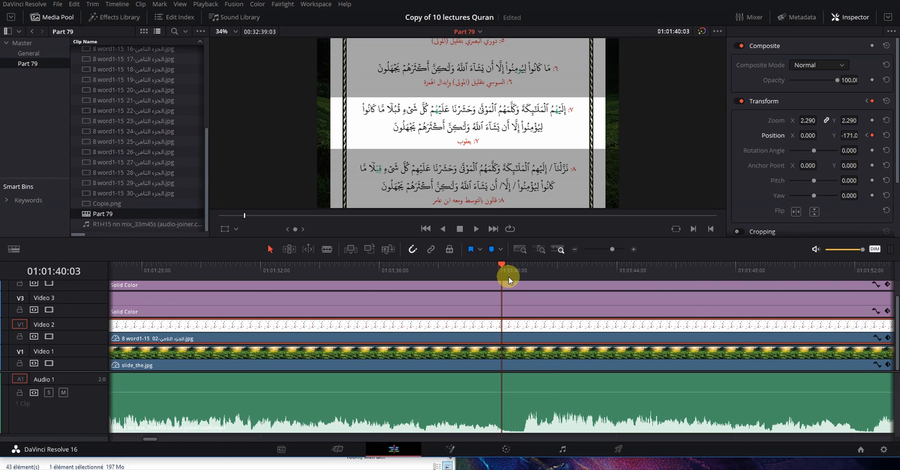
{"action": "key", "text": "Right"}
{"action": "key", "text": "Right"}
{"action": "key", "text": "Right"}
{"action": "key", "text": "Right"}
{"action": "key", "text": "Right"}
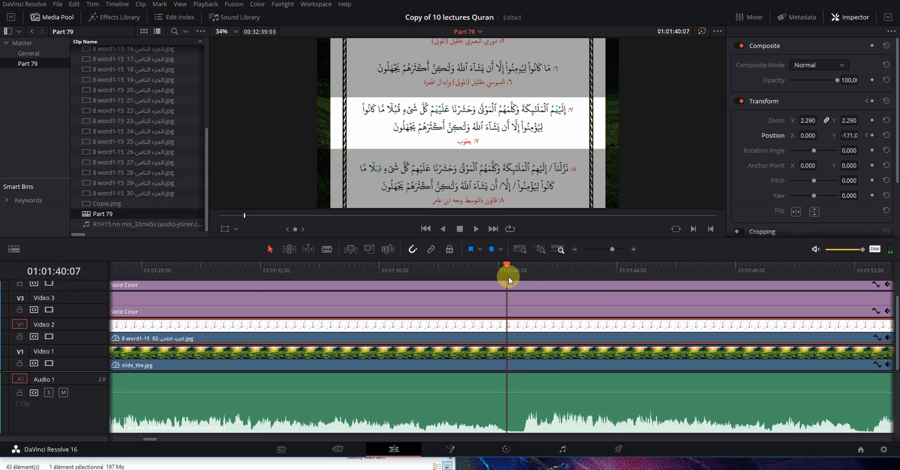
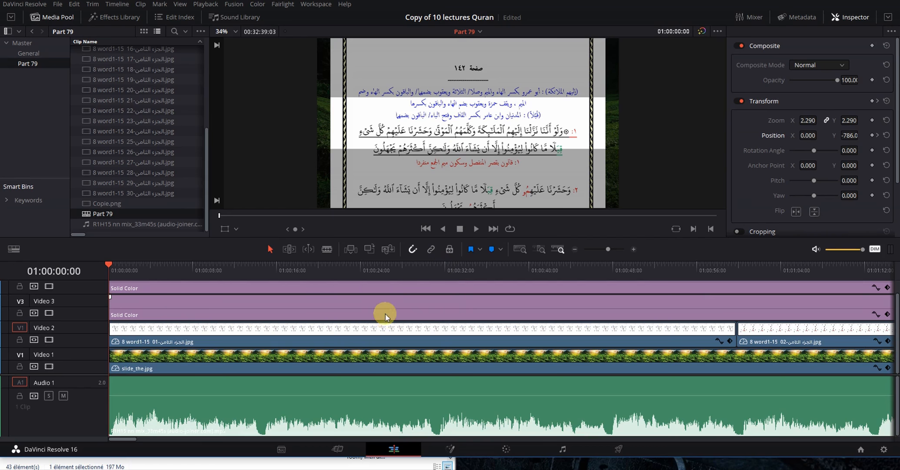
Step: Raise the top grey overlay band to Position Y 600 with a keyframe
{"action": "left_click", "coordinate": [263, 334]}
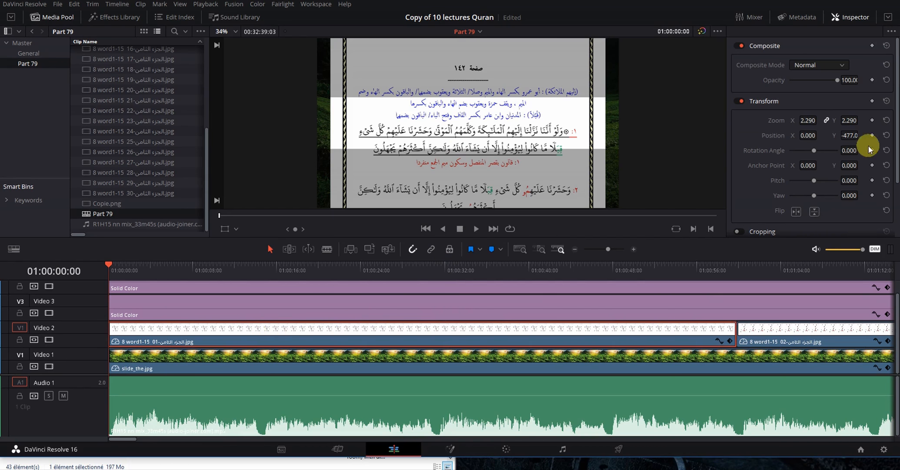
{"action": "left_click", "coordinate": [399, 288]}
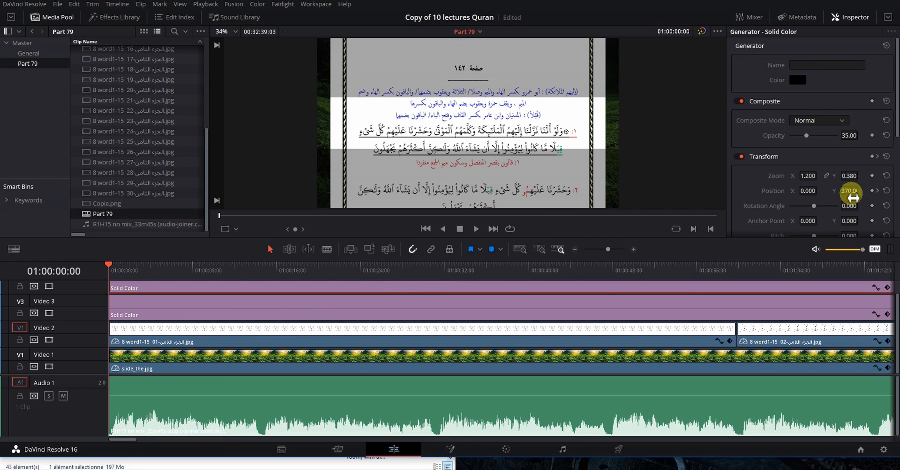
{"action": "left_click_drag", "start_coordinate": [853, 197], "coordinate": [886, 178]}
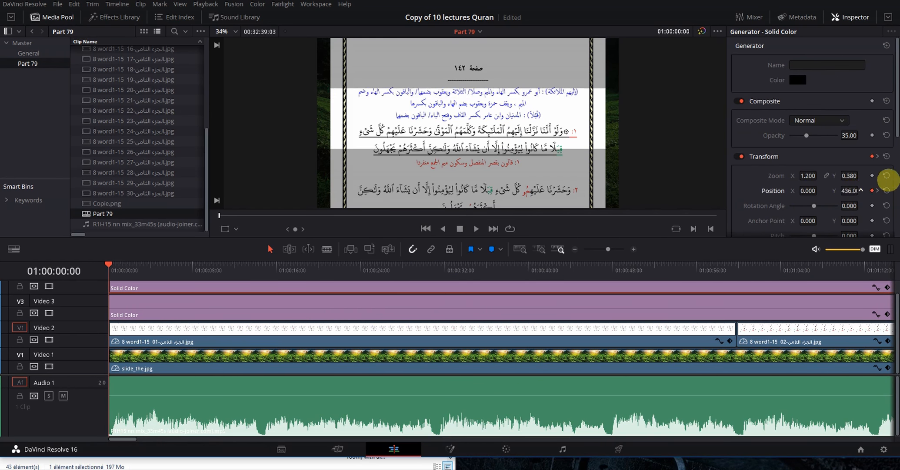
{"action": "left_click_drag", "start_coordinate": [497, 232], "coordinate": [516, 230]}
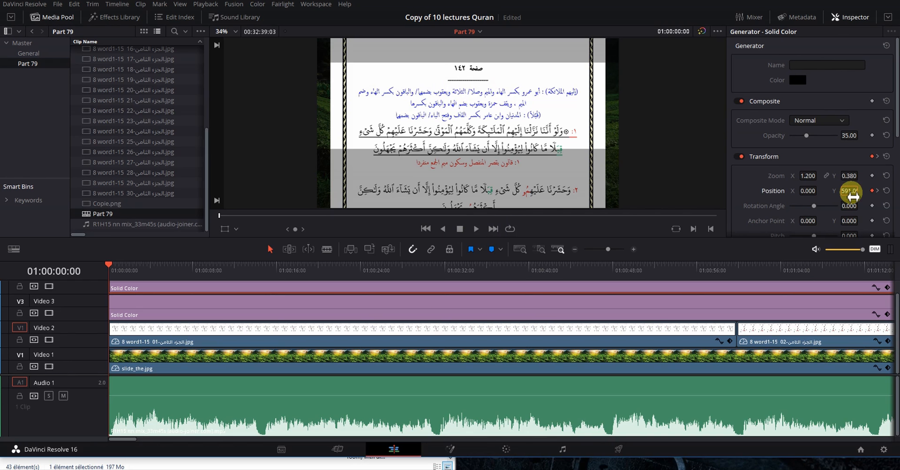
{"action": "left_click_drag", "start_coordinate": [853, 197], "coordinate": [854, 196]}
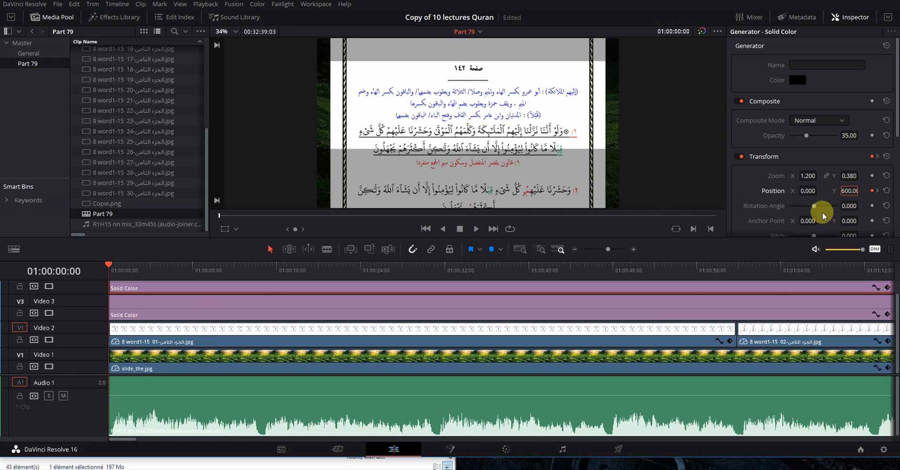
Step: Lower the bottom grey band to Y -600 and shift the page image down to about Y -522
{"action": "left_click", "coordinate": [416, 304]}
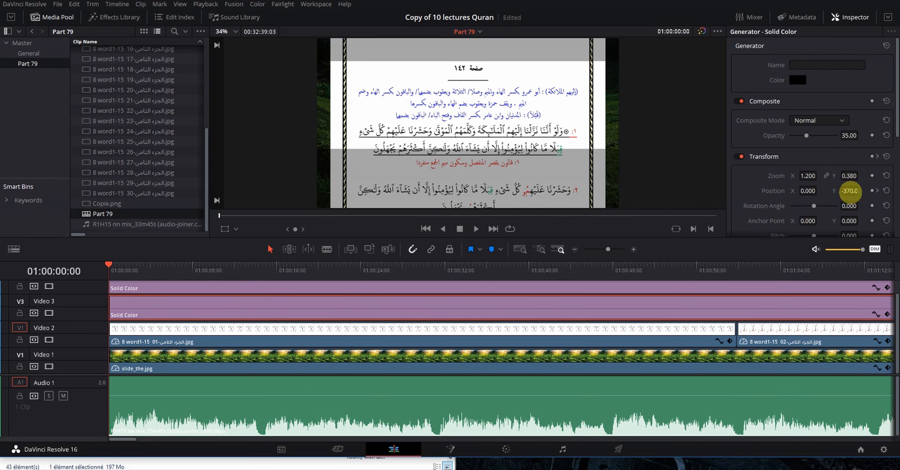
{"action": "left_click", "coordinate": [851, 192]}
{"action": "type", "text": "-600"}
{"action": "key", "text": "Return"}
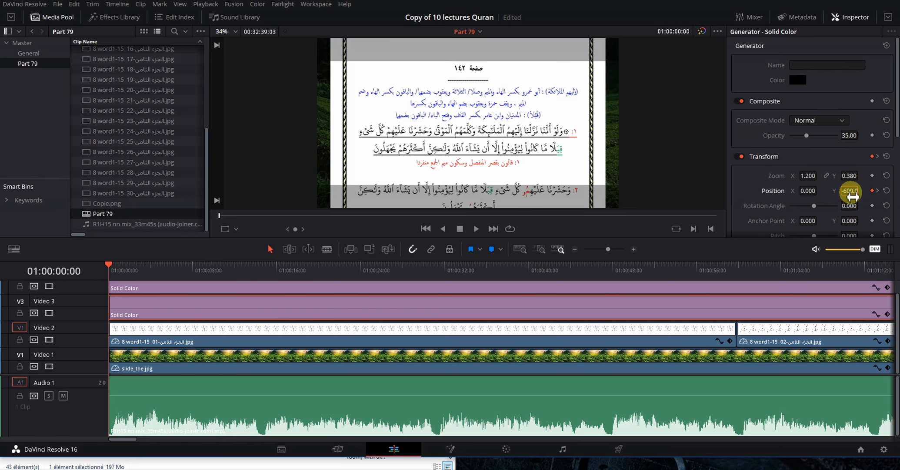
{"action": "left_click", "coordinate": [312, 327]}
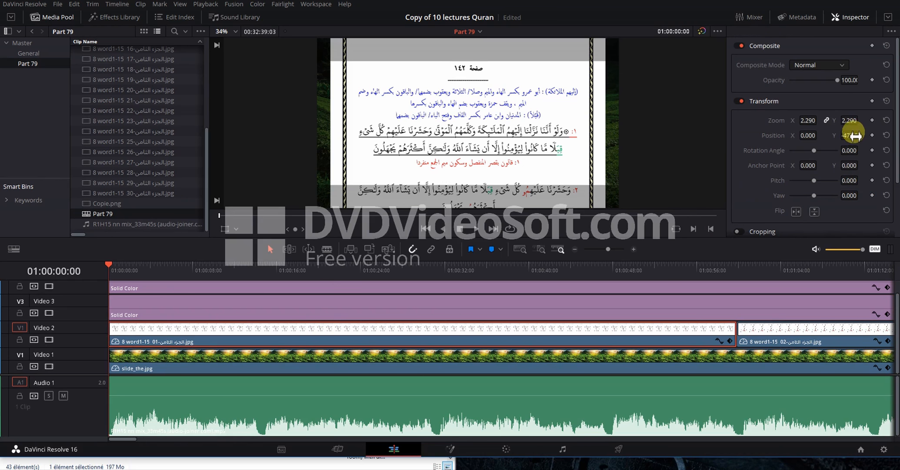
{"action": "left_click_drag", "start_coordinate": [854, 135], "coordinate": [831, 135]}
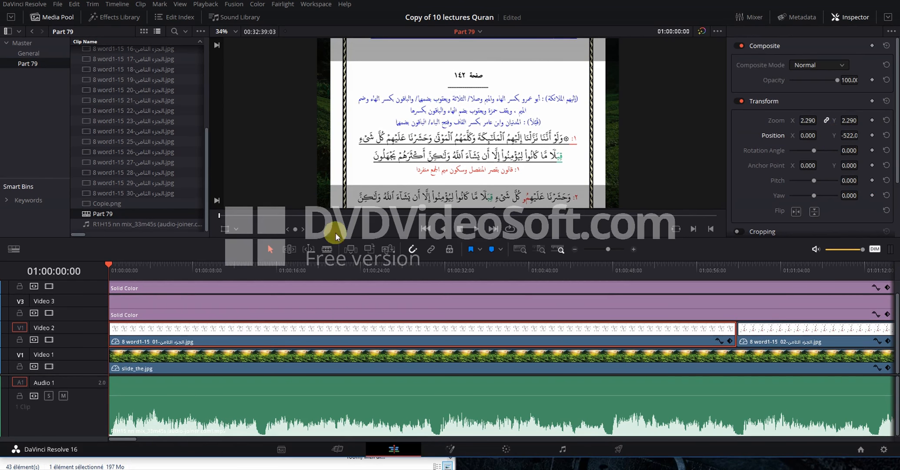
Step: Play the timeline and park the playhead at 01:00:14:13
{"action": "key", "text": "space"}
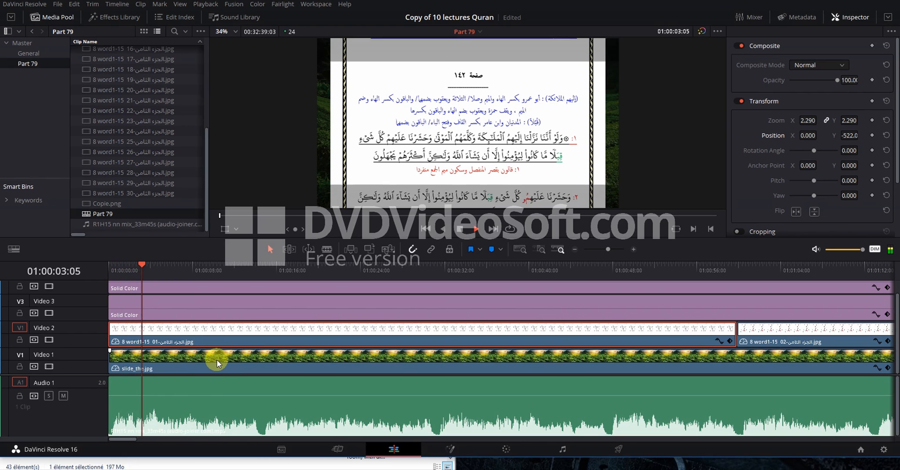
{"action": "left_click", "coordinate": [251, 269]}
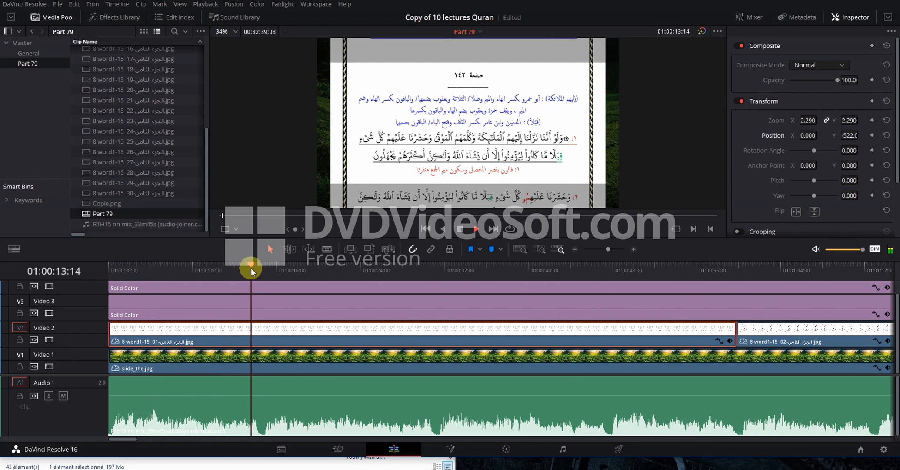
{"action": "key", "text": "space"}
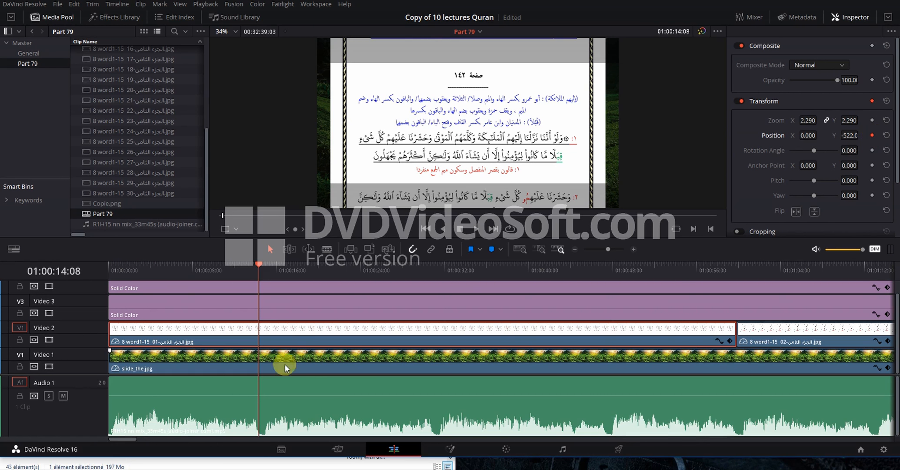
{"action": "key", "text": "Right"}
{"action": "key", "text": "Right"}
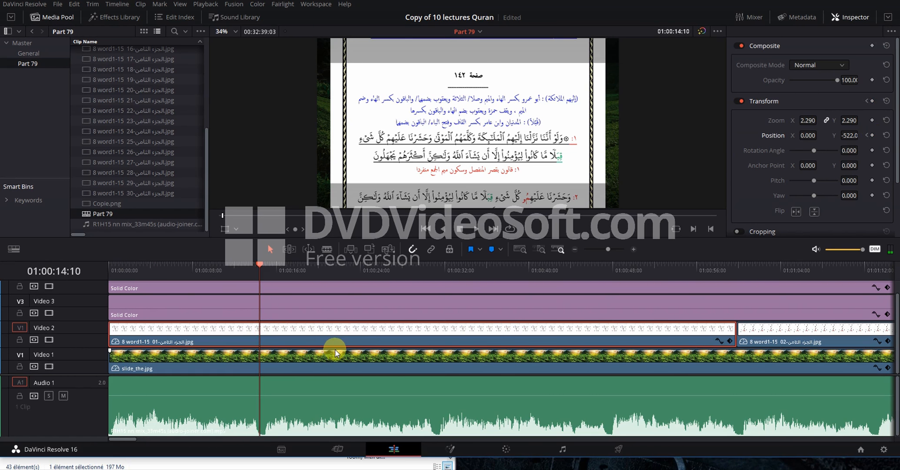
{"action": "key", "text": "Right"}
{"action": "key", "text": "Right"}
{"action": "key", "text": "Right"}
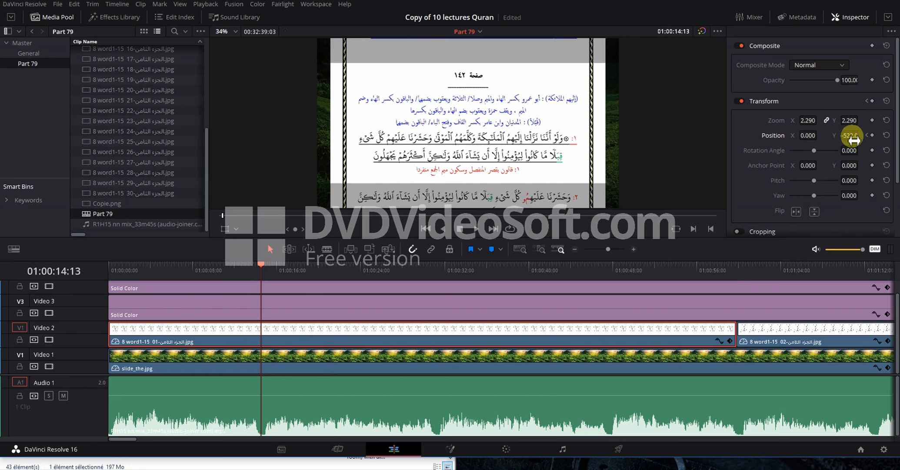
Step: Keyframe the page image up to Y -24, then check the keyframe and the band clips
{"action": "left_click_drag", "start_coordinate": [854, 138], "coordinate": [641, 217]}
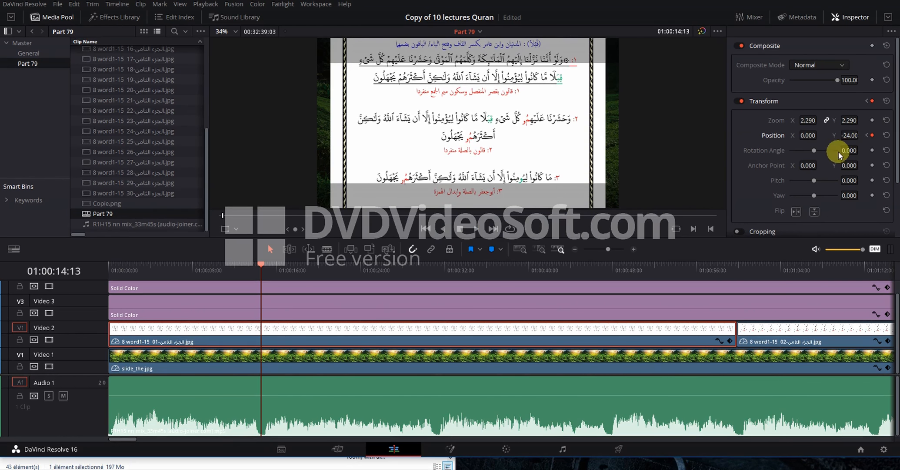
{"action": "left_click", "coordinate": [865, 136]}
{"action": "left_click", "coordinate": [548, 314]}
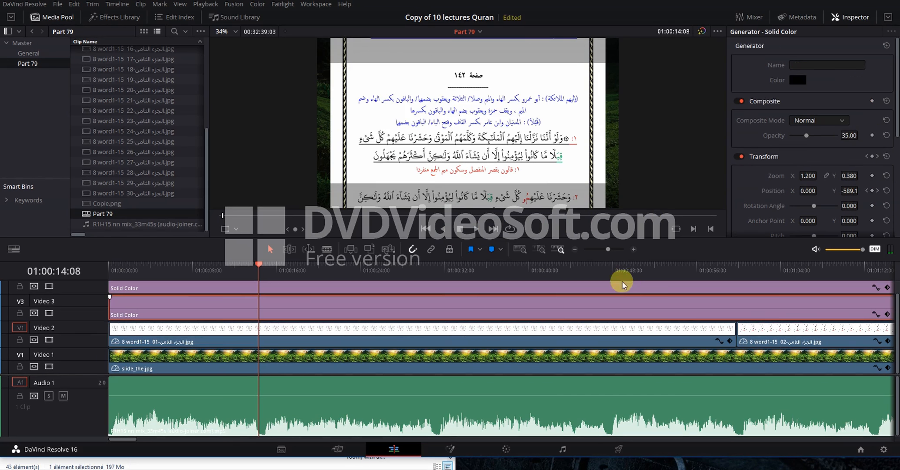
{"action": "left_click", "coordinate": [663, 286]}
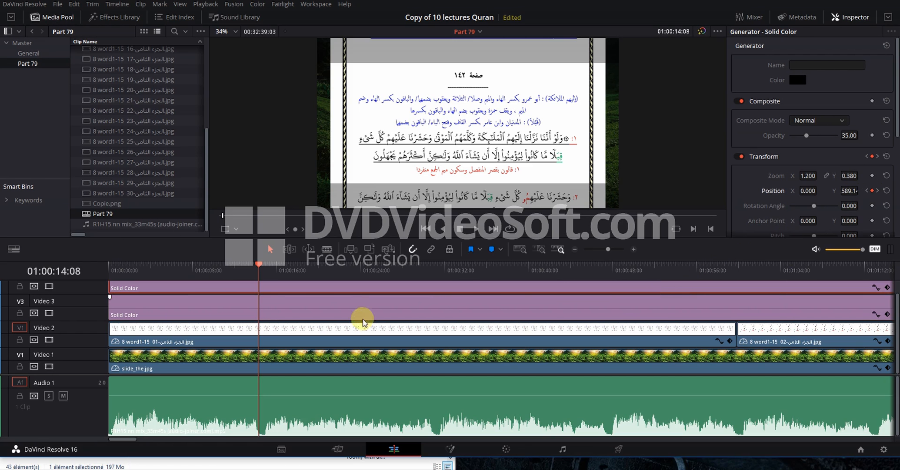
{"action": "left_click", "coordinate": [316, 339]}
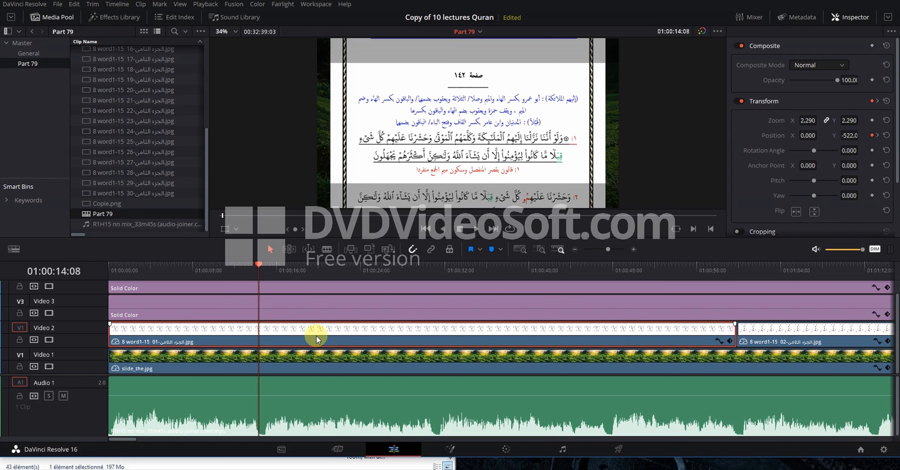
Step: At the 14:13 keyframe, set the lower band to Y -370 and the top band to Y 370
{"action": "left_click", "coordinate": [878, 135]}
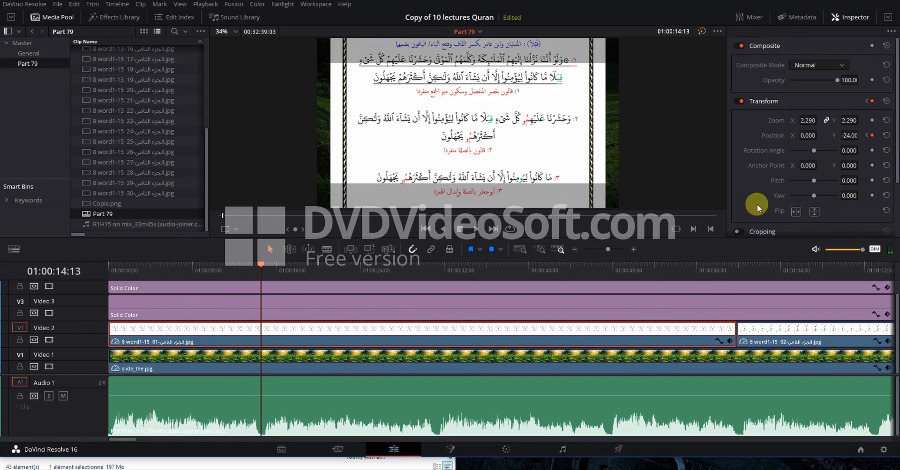
{"action": "left_click", "coordinate": [393, 309]}
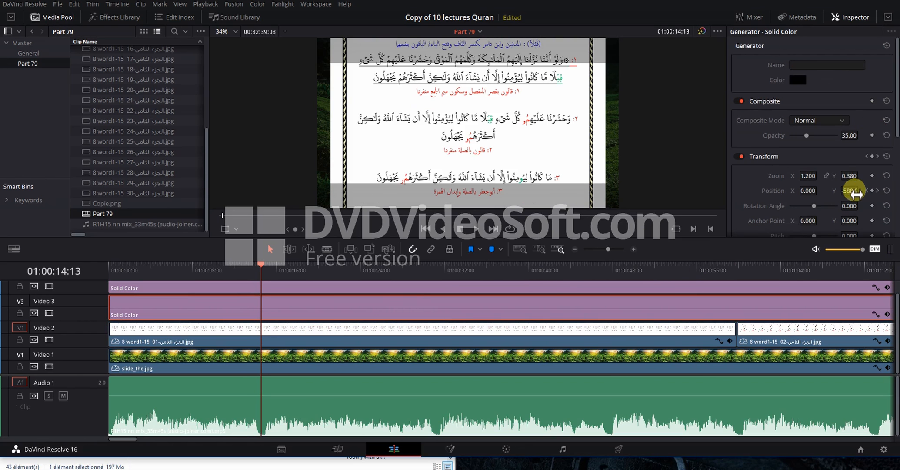
{"action": "type", "text": "-370"}
{"action": "key", "text": "Return"}
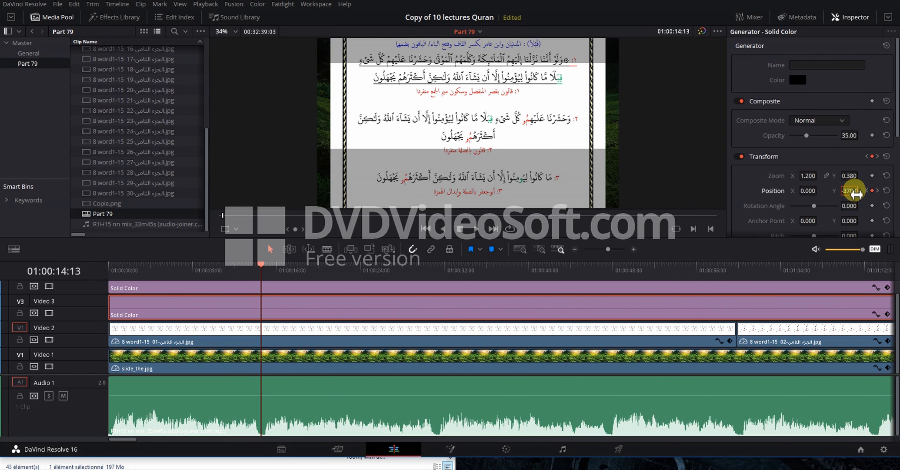
{"action": "left_click", "coordinate": [692, 288]}
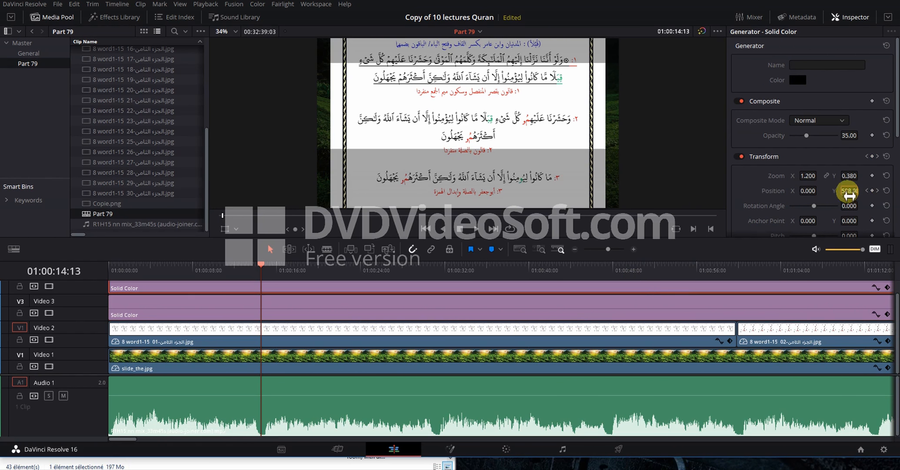
{"action": "double_click", "coordinate": [849, 192]}
{"action": "type", "text": "370"}
{"action": "key", "text": "Return"}
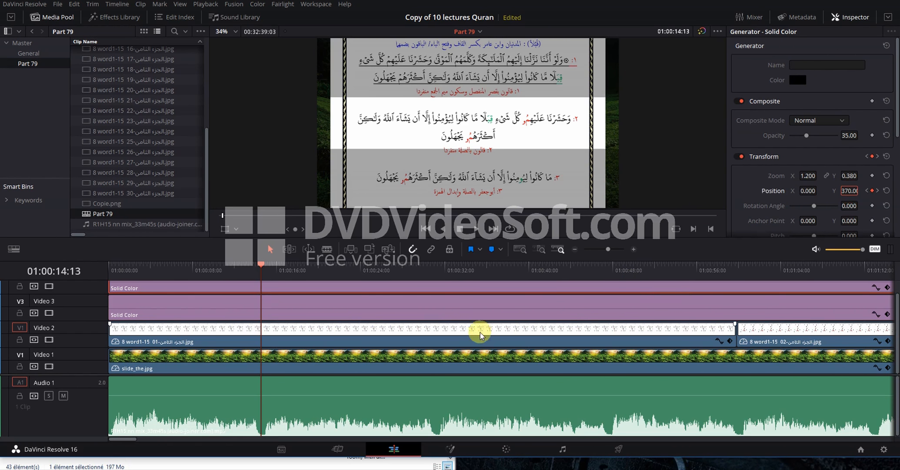
Step: Nudge the page image down, preview, then keyframe it to Y 351 at 01:00:31:04
{"action": "left_click", "coordinate": [282, 332]}
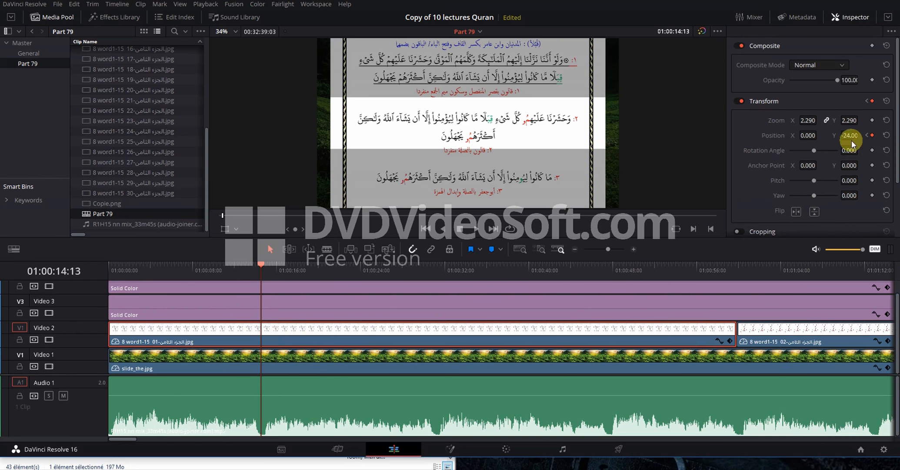
{"action": "left_click_drag", "start_coordinate": [852, 135], "coordinate": [876, 130]}
{"action": "key", "text": "space"}
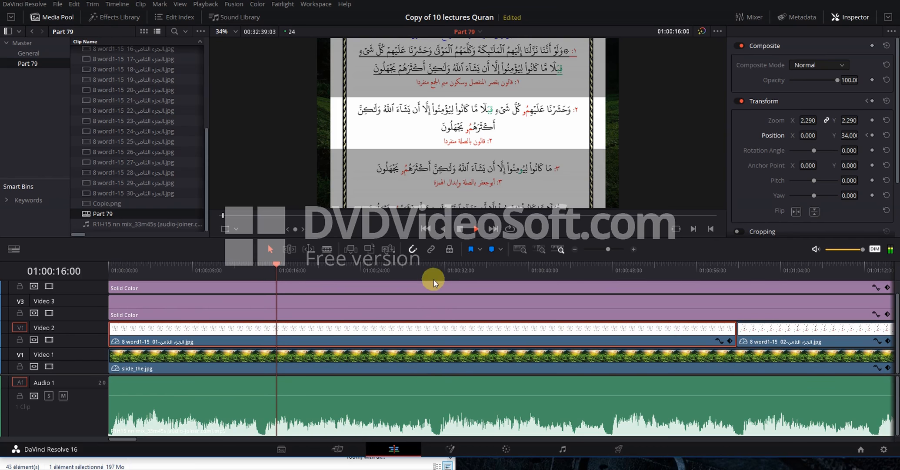
{"action": "left_click", "coordinate": [433, 274]}
{"action": "left_click", "coordinate": [413, 265]}
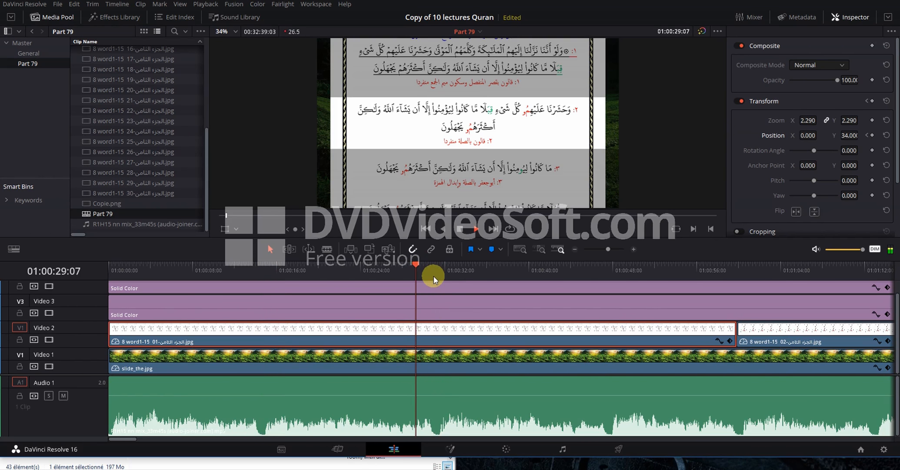
{"action": "key", "text": "space"}
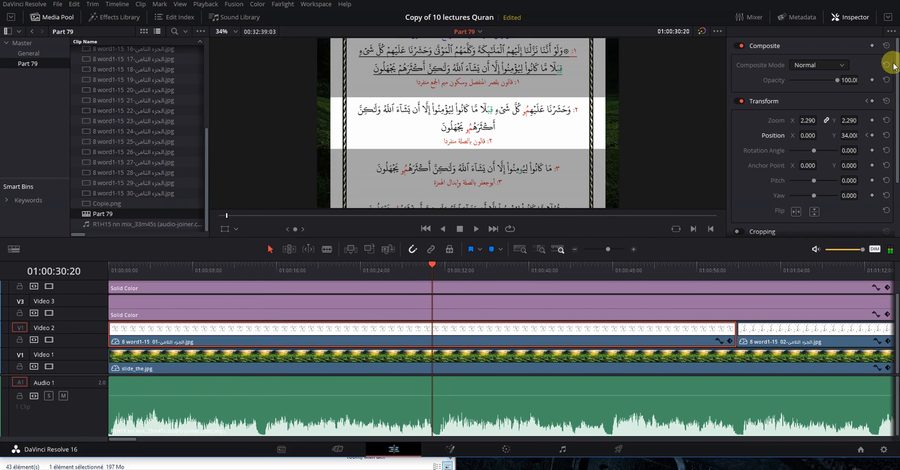
{"action": "left_click", "coordinate": [434, 270]}
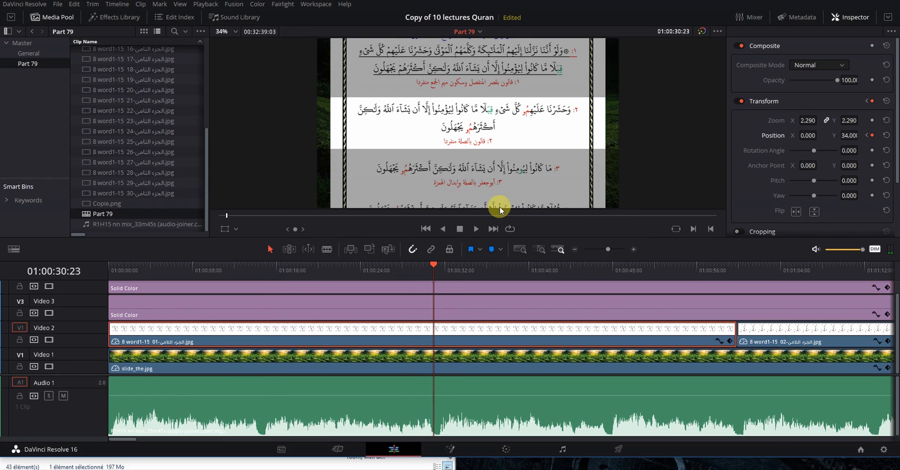
{"action": "key", "text": "Right"}
{"action": "key", "text": "Right"}
{"action": "key", "text": "Right"}
{"action": "key", "text": "Right"}
{"action": "key", "text": "Right"}
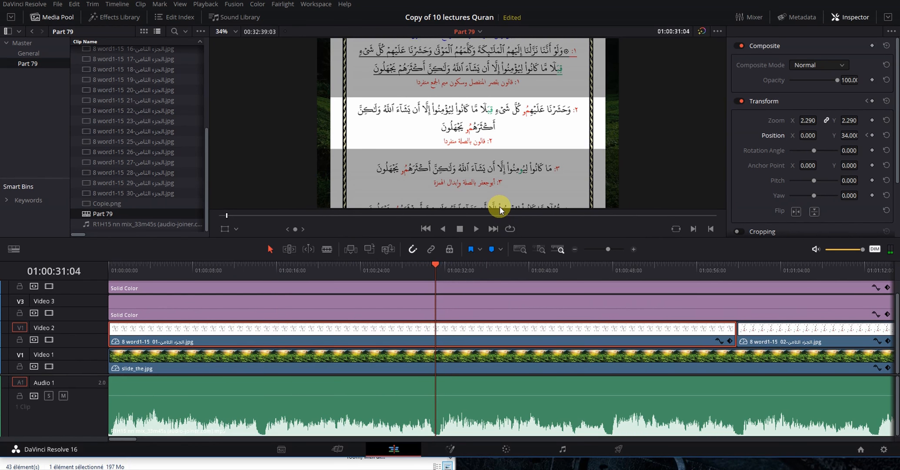
{"action": "left_click_drag", "start_coordinate": [849, 136], "coordinate": [552, 218]}
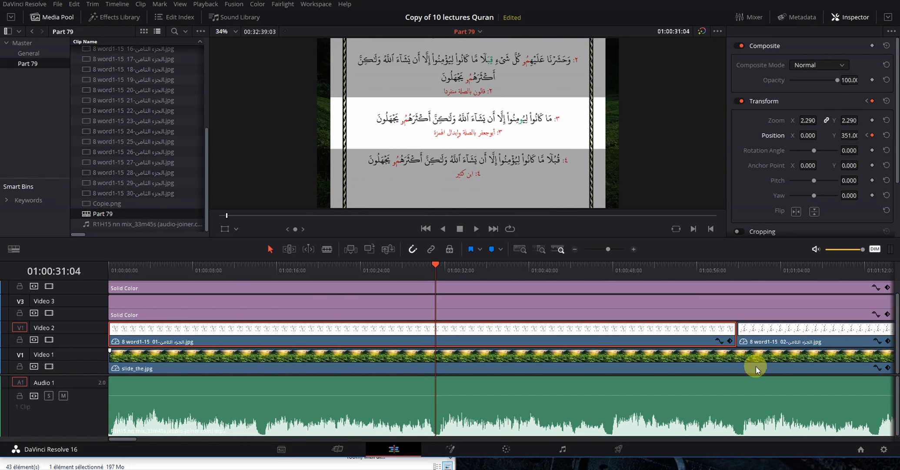
{"action": "left_click_drag", "start_coordinate": [584, 246], "coordinate": [595, 247]}
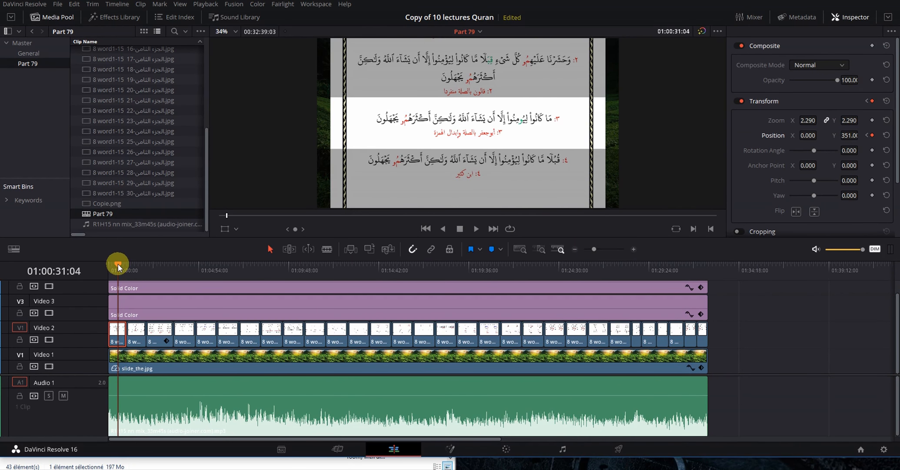
Step: Save the project with Ctrl+S and review the Video 2 page clips through to 01:08:17
{"action": "key", "text": "ctrl+s"}
{"action": "mouse_move", "coordinate": [113, 266]}
{"action": "left_mouse_down"}
{"action": "mouse_move", "coordinate": [104, 265]}
{"action": "mouse_move", "coordinate": [124, 269]}
{"action": "left_mouse_up"}
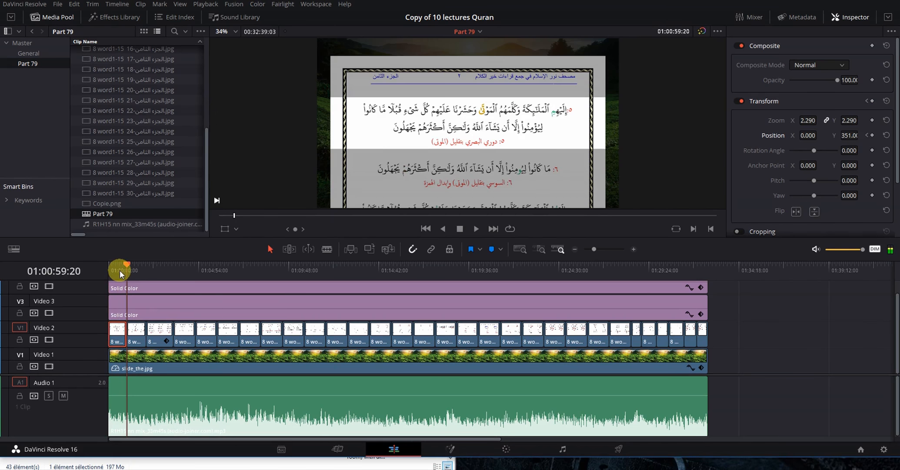
{"action": "left_click", "coordinate": [136, 326]}
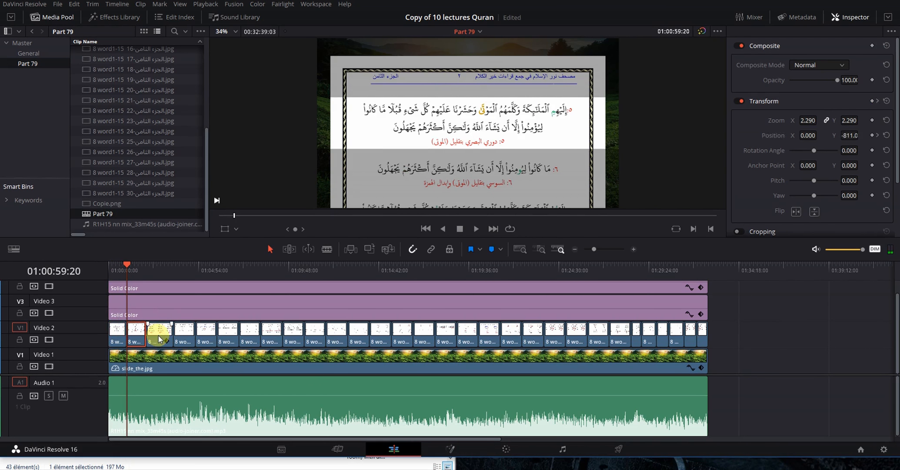
{"action": "left_click", "coordinate": [183, 337]}
{"action": "left_click", "coordinate": [227, 337]}
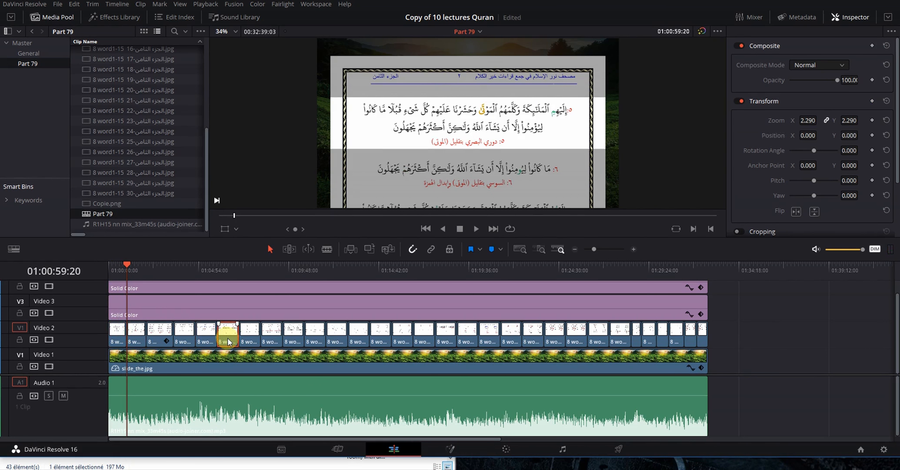
{"action": "left_click", "coordinate": [270, 338]}
{"action": "left_click_drag", "start_coordinate": [128, 264], "coordinate": [260, 286]}
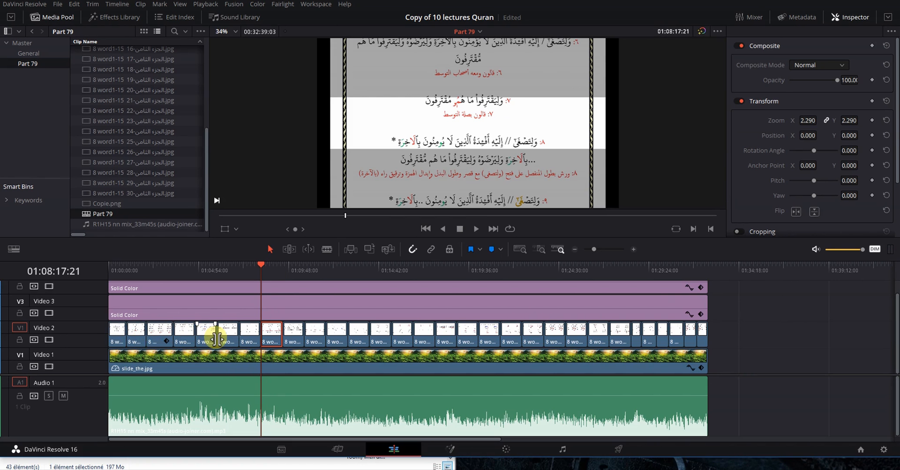
{"action": "left_click", "coordinate": [58, 4]}
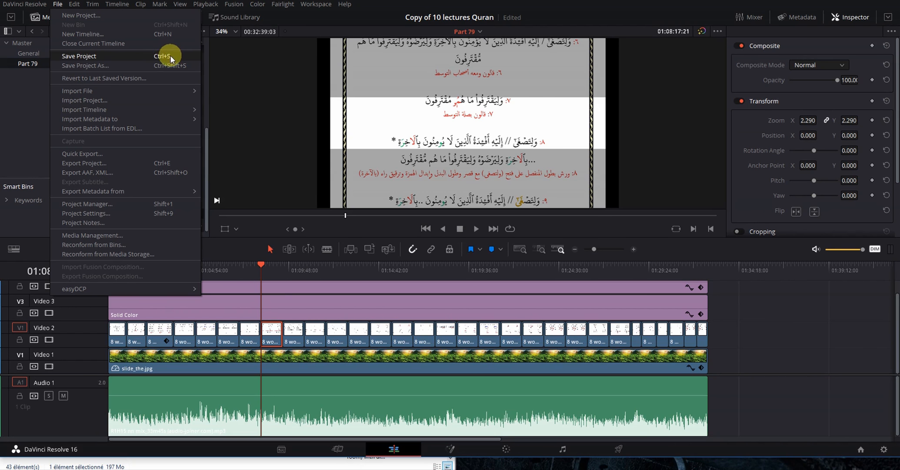
Step: Save the project from the File menu and scrub back to about 01:04:44
{"action": "left_click", "coordinate": [170, 55]}
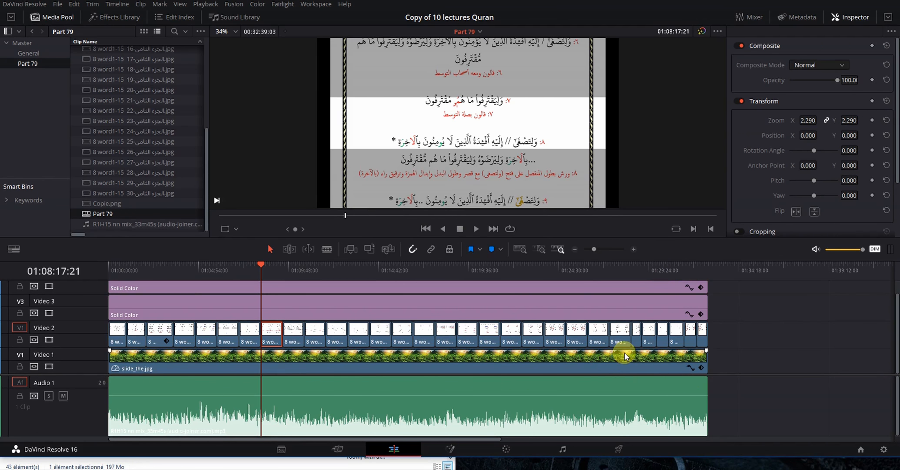
{"action": "left_click_drag", "start_coordinate": [238, 265], "coordinate": [193, 271]}
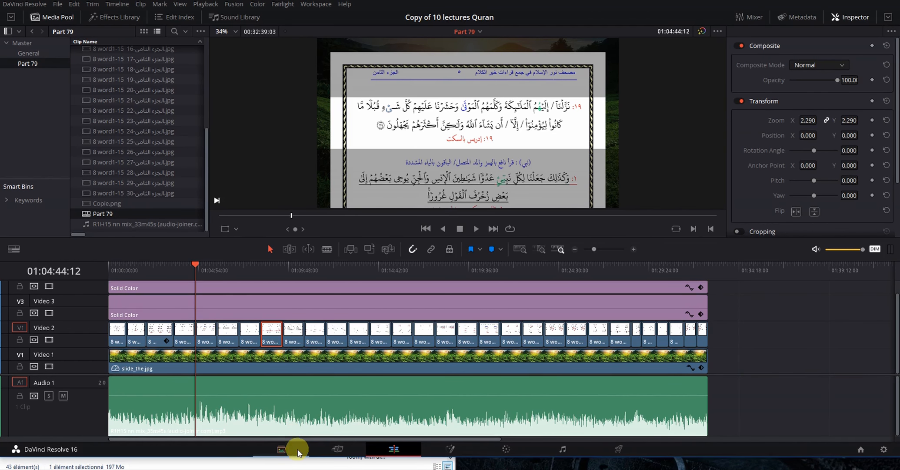
Step: On the Media page, browse the Master and Part 79 bins, previewing the timelines and Isti'adhah image
{"action": "left_click", "coordinate": [284, 451]}
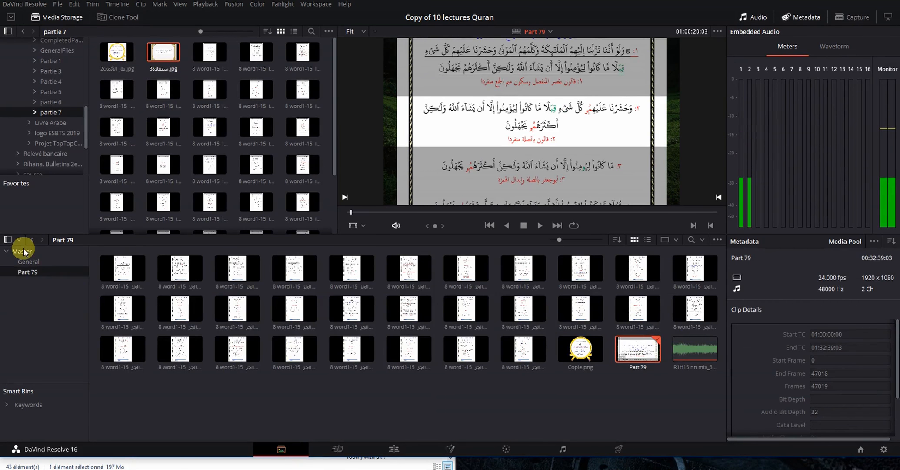
{"action": "left_click", "coordinate": [21, 251]}
{"action": "left_click", "coordinate": [175, 273]}
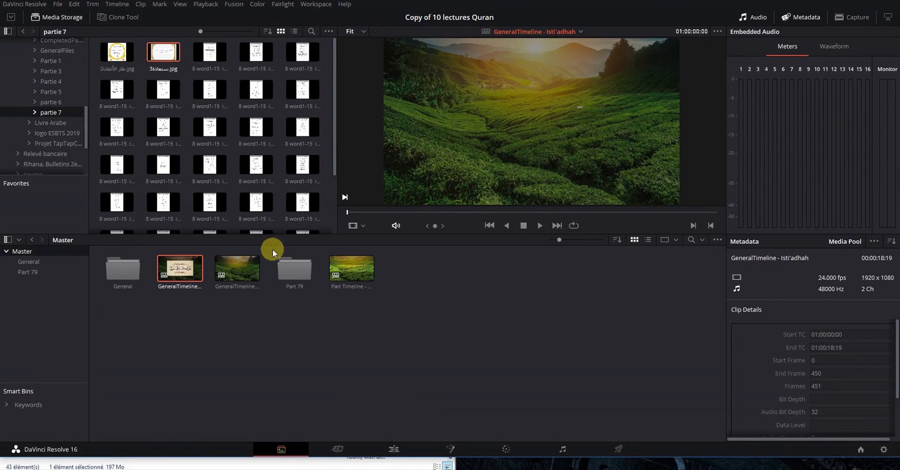
{"action": "left_click", "coordinate": [259, 258]}
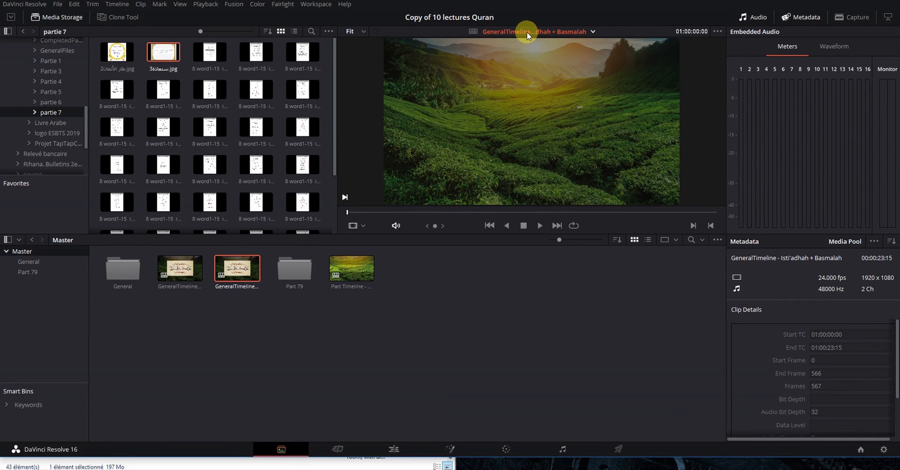
{"action": "left_click", "coordinate": [39, 270]}
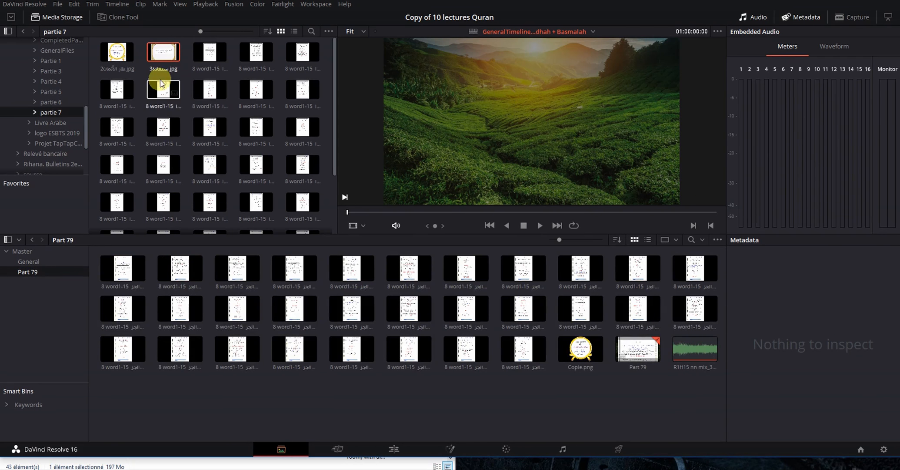
{"action": "left_click", "coordinate": [164, 52]}
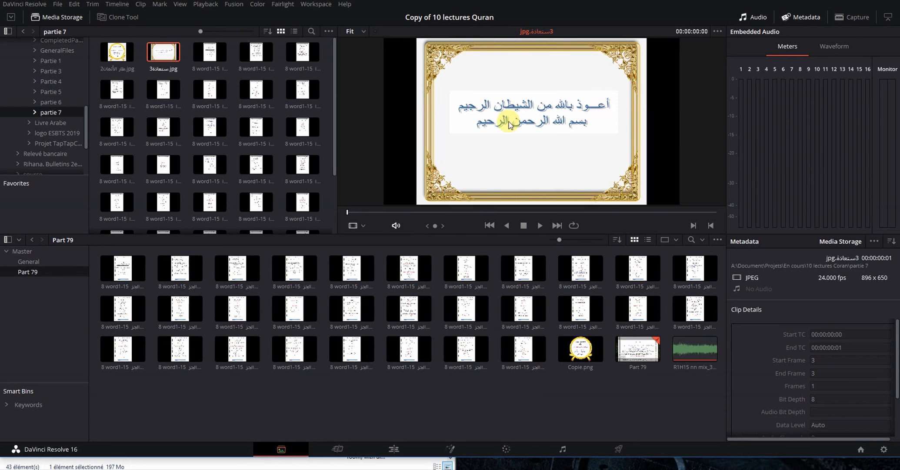
{"action": "left_click", "coordinate": [21, 251]}
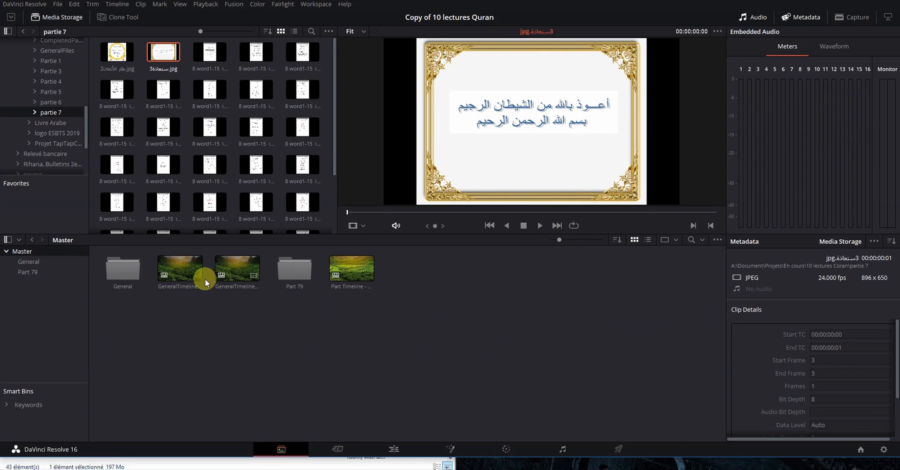
Step: Duplicate the Isti'adhah + Basmalah timeline and rename the copy 'Part 79 Complet'
{"action": "left_click", "coordinate": [244, 272]}
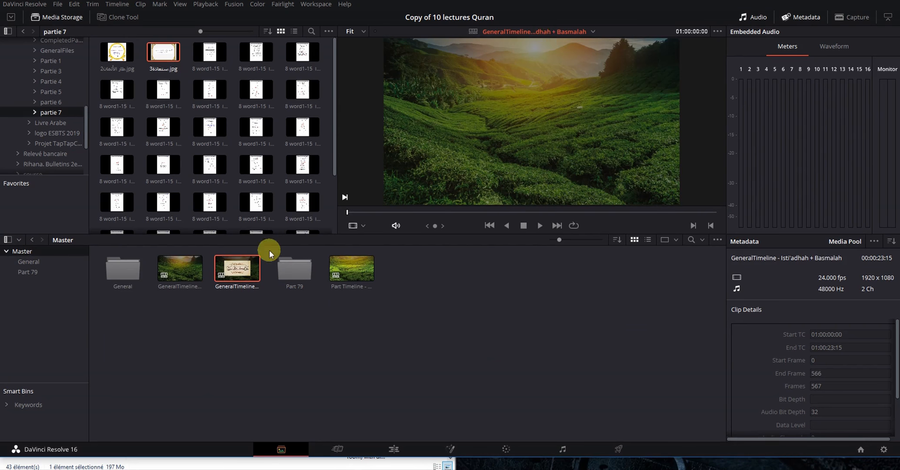
{"action": "right_click", "coordinate": [240, 269]}
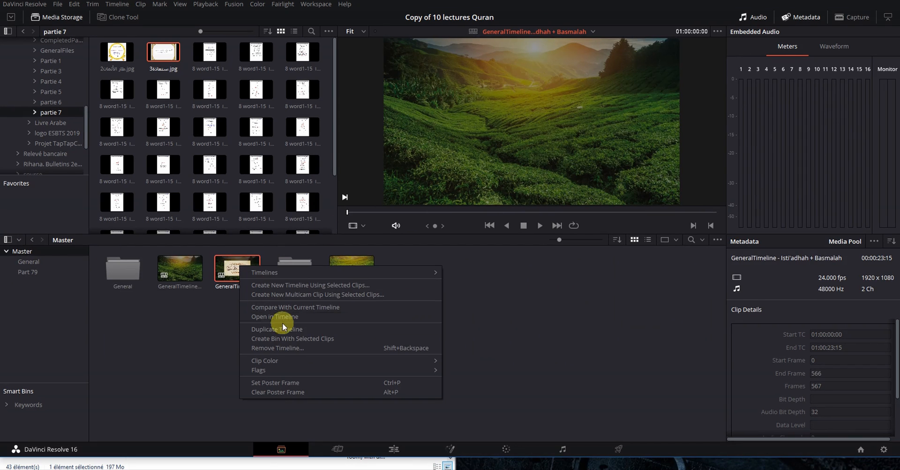
{"action": "left_click", "coordinate": [231, 319]}
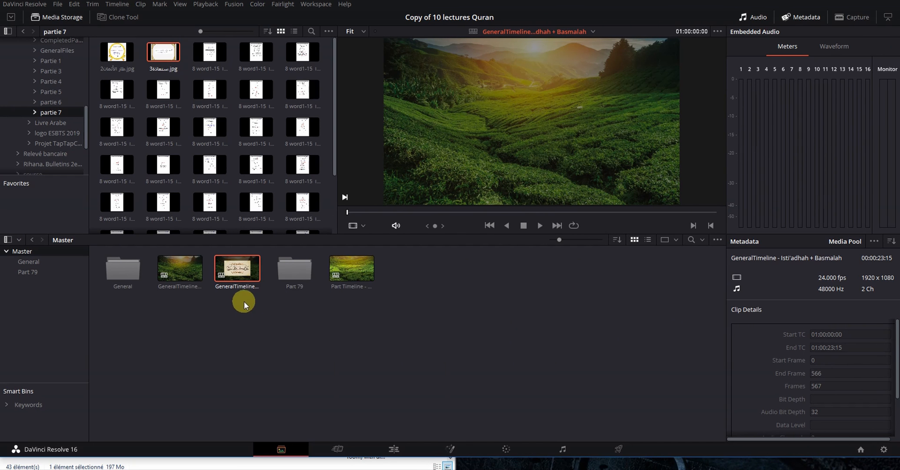
{"action": "left_click", "coordinate": [297, 266]}
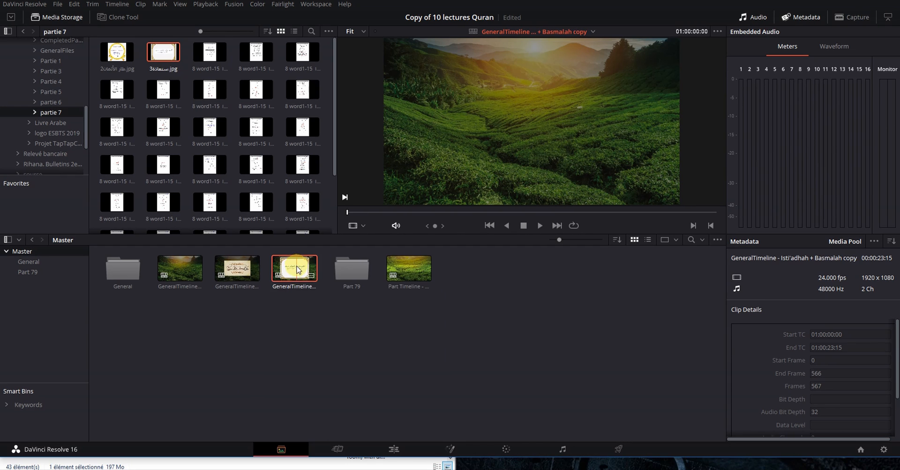
{"action": "left_click", "coordinate": [296, 286]}
{"action": "type", "text": "Part"}
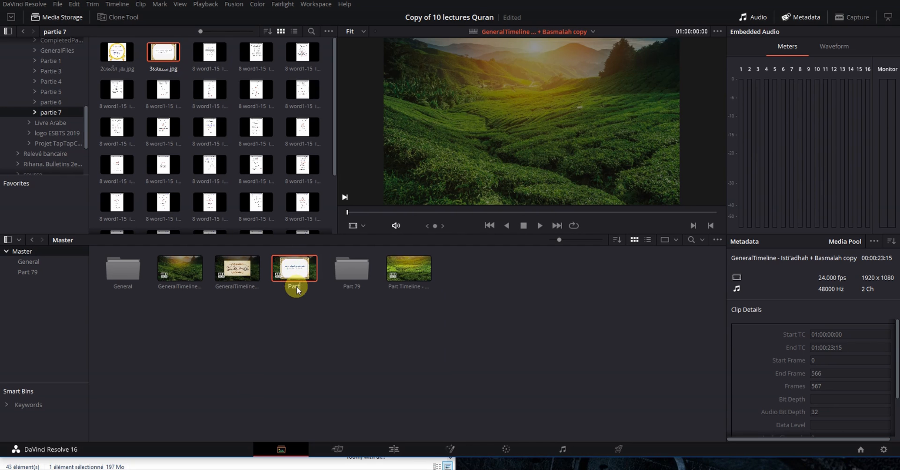
{"action": "type", "text": " 79 Complet"}
{"action": "key", "text": "Return"}
Step: Move Part 79 Complet into the Part 79 bin and select it there
{"action": "left_click_drag", "start_coordinate": [298, 275], "coordinate": [350, 269]}
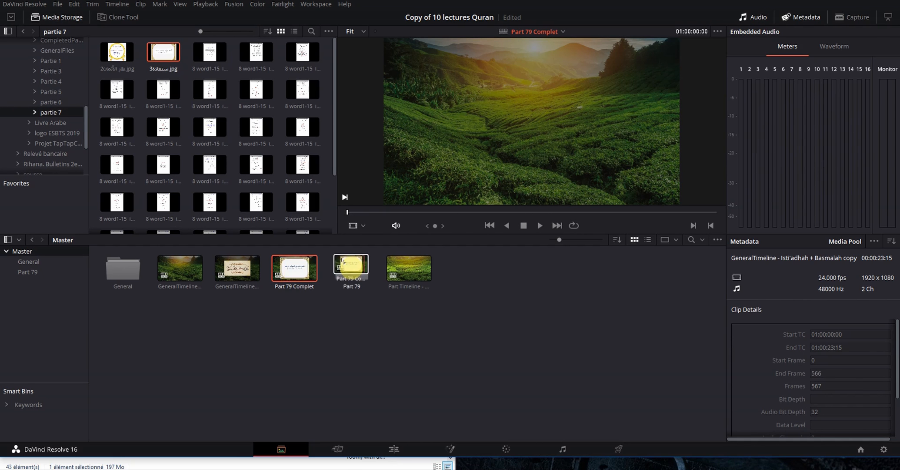
{"action": "double_click", "coordinate": [303, 263]}
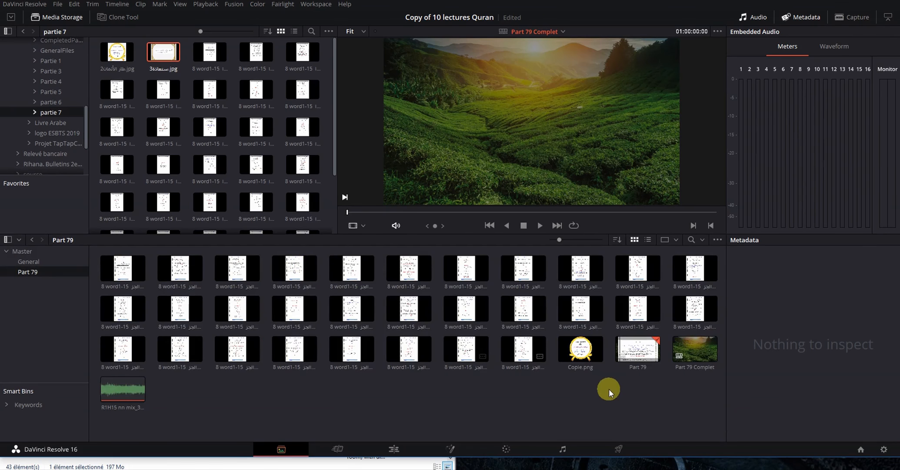
{"action": "left_click", "coordinate": [699, 350]}
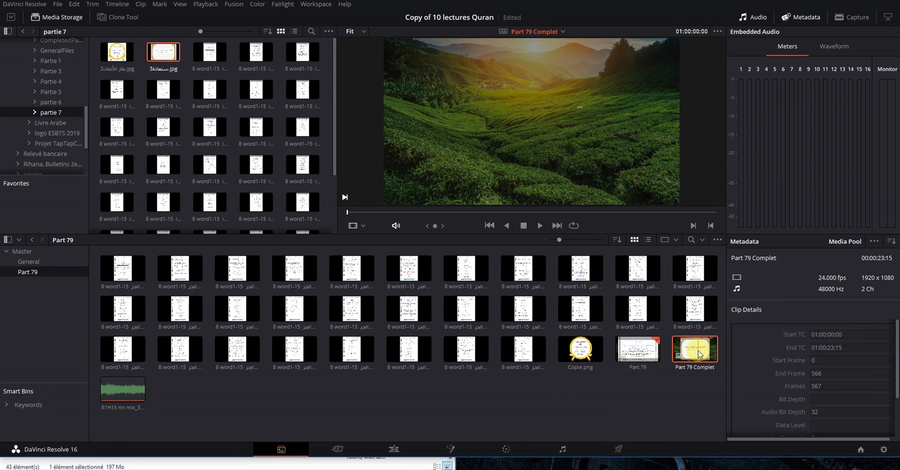
Step: Open Part 79 Complet on the Edit page and scrub through the Basmalah and outro clips
{"action": "double_click", "coordinate": [699, 350]}
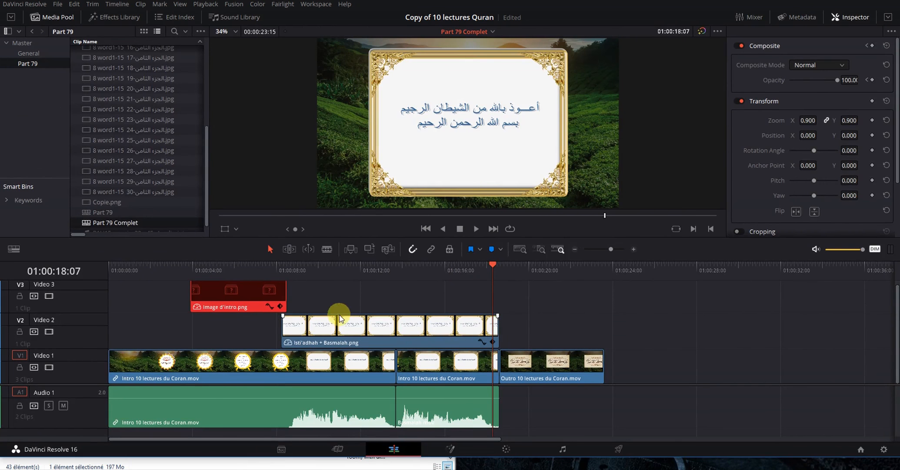
{"action": "left_click_drag", "start_coordinate": [604, 247], "coordinate": [611, 249]}
{"action": "left_click_drag", "start_coordinate": [490, 266], "coordinate": [308, 317]}
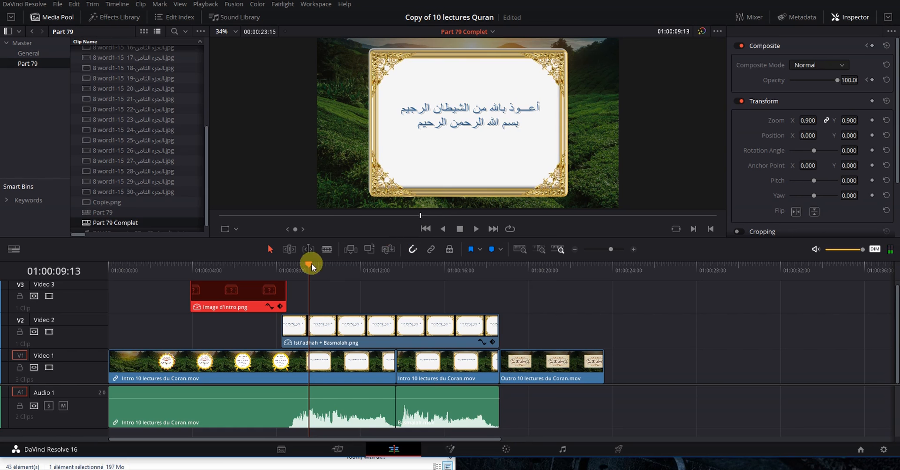
{"action": "left_click", "coordinate": [316, 323]}
{"action": "left_click_drag", "start_coordinate": [311, 269], "coordinate": [497, 268]}
{"action": "left_click", "coordinate": [382, 341]}
{"action": "left_click", "coordinate": [518, 351]}
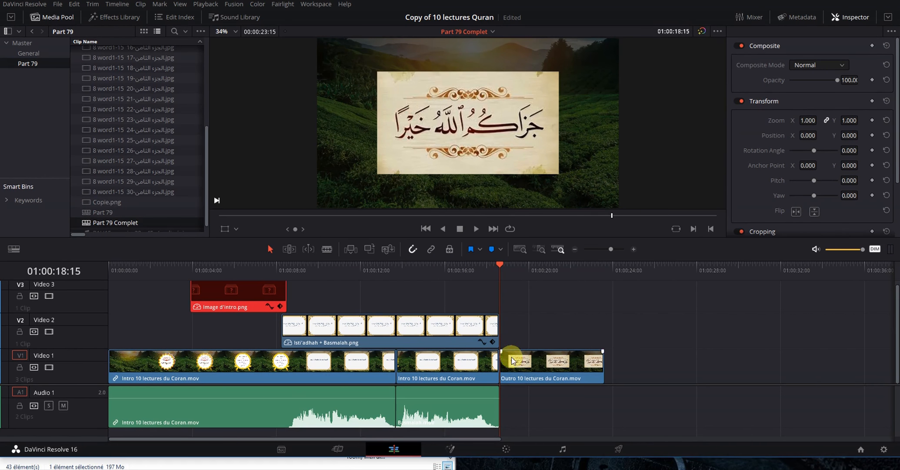
Step: Select the Part 79 timeline in the media pool, toggle snapping, and park the playhead at 01:00:18:15
{"action": "left_click", "coordinate": [95, 213]}
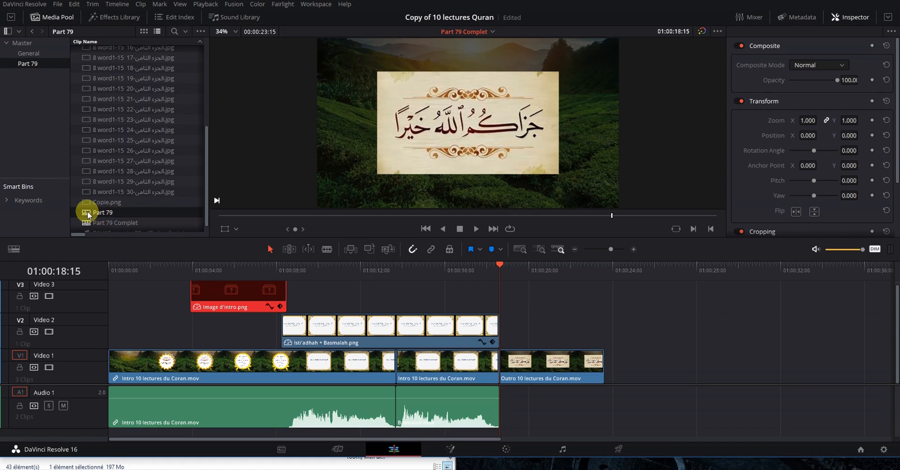
{"action": "mouse_move", "coordinate": [87, 214]}
{"action": "left_mouse_down"}
{"action": "mouse_move", "coordinate": [301, 231]}
{"action": "mouse_move", "coordinate": [496, 331]}
{"action": "mouse_move", "coordinate": [398, 288]}
{"action": "mouse_move", "coordinate": [402, 382]}
{"action": "mouse_move", "coordinate": [496, 382]}
{"action": "mouse_move", "coordinate": [85, 211]}
{"action": "left_mouse_up"}
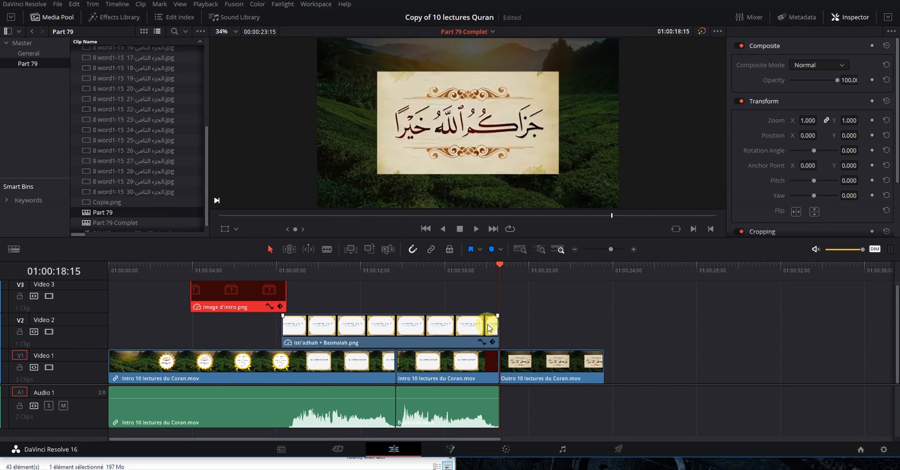
{"action": "left_click_drag", "start_coordinate": [85, 214], "coordinate": [133, 226]}
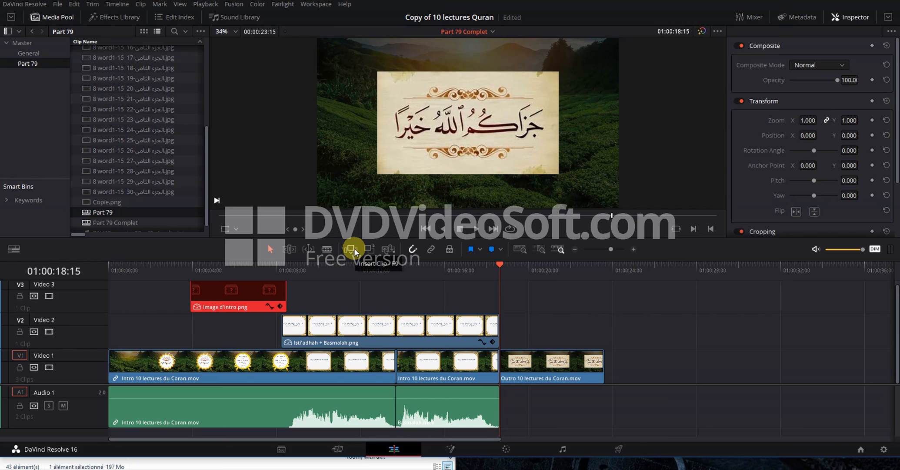
{"action": "mouse_move", "coordinate": [499, 272]}
{"action": "left_mouse_down"}
{"action": "mouse_move", "coordinate": [479, 272]}
{"action": "mouse_move", "coordinate": [501, 284]}
{"action": "left_mouse_up"}
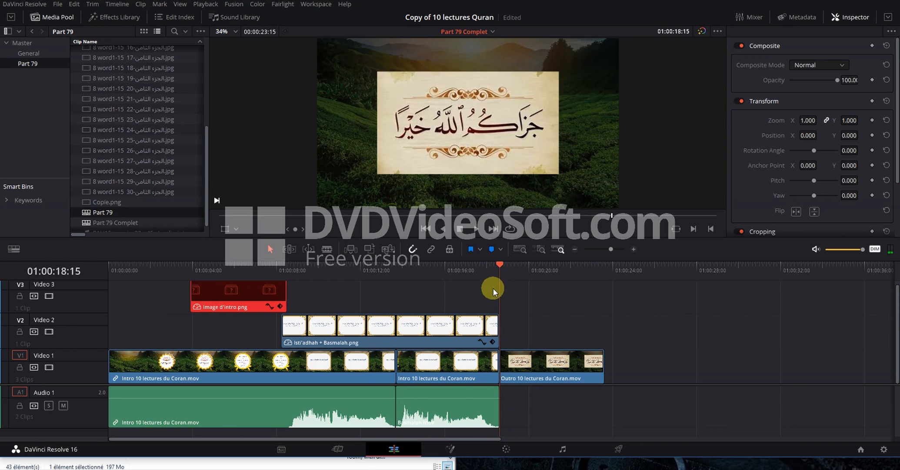
{"action": "left_click", "coordinate": [412, 251]}
{"action": "mouse_move", "coordinate": [499, 264]}
{"action": "left_mouse_down"}
{"action": "mouse_move", "coordinate": [485, 266]}
{"action": "mouse_move", "coordinate": [500, 265]}
{"action": "left_mouse_up"}
{"action": "left_click", "coordinate": [625, 249]}
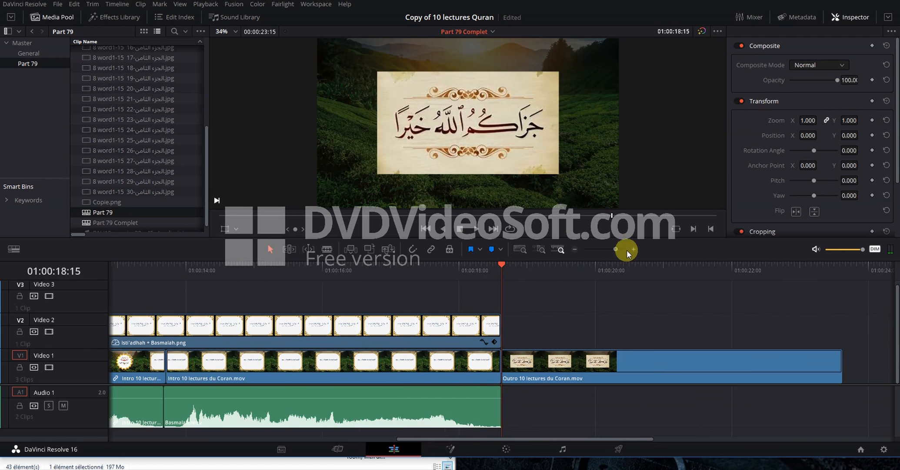
{"action": "left_click", "coordinate": [609, 251]}
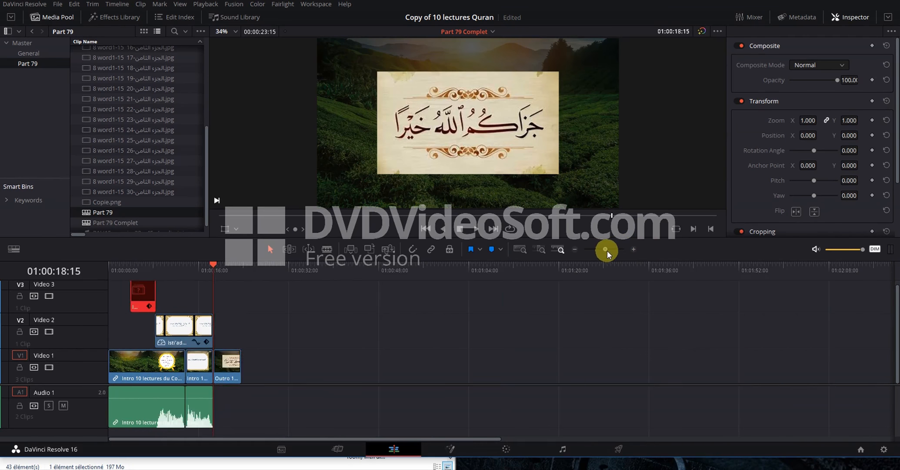
{"action": "mouse_move", "coordinate": [407, 276]}
{"action": "left_mouse_down"}
{"action": "mouse_move", "coordinate": [383, 277]}
{"action": "mouse_move", "coordinate": [402, 277]}
{"action": "left_mouse_up"}
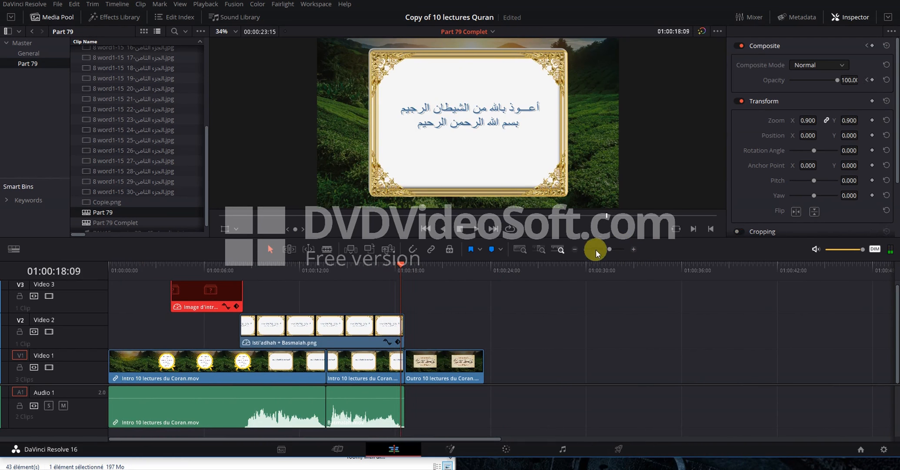
{"action": "left_click_drag", "start_coordinate": [609, 253], "coordinate": [618, 254]}
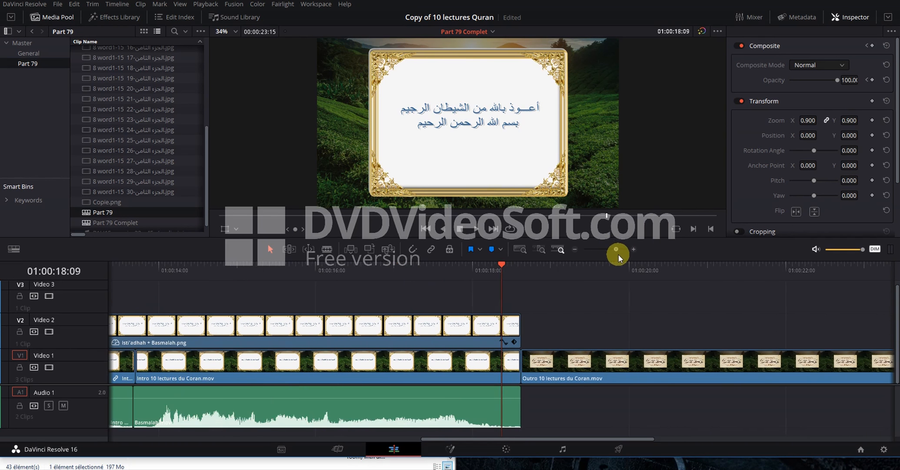
{"action": "left_click_drag", "start_coordinate": [503, 263], "coordinate": [609, 251]}
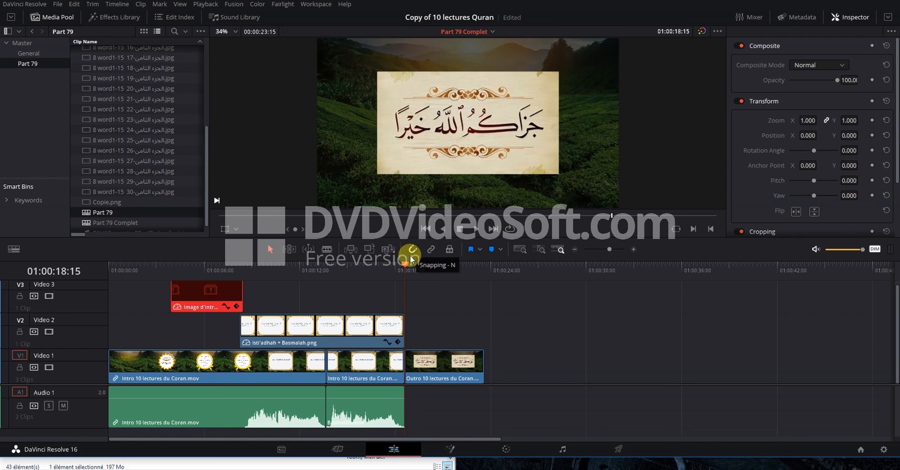
{"action": "left_click_drag", "start_coordinate": [392, 270], "coordinate": [405, 299]}
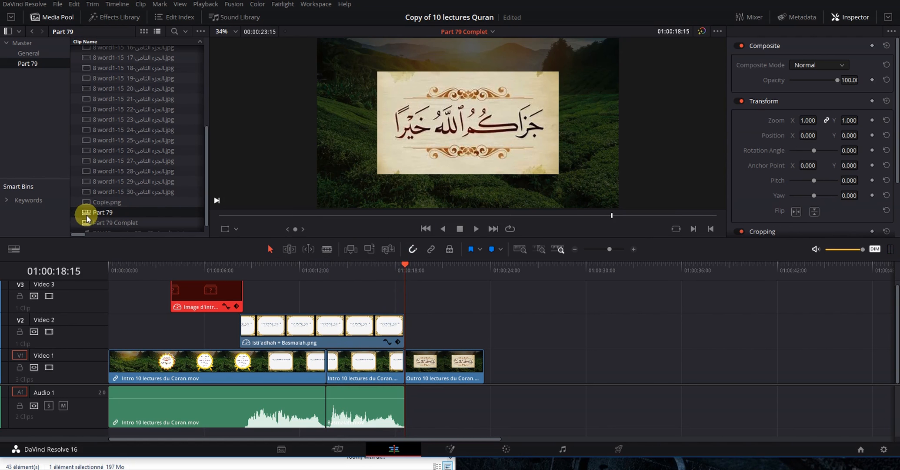
Step: Insert Part 79 on Video 1 at the playhead and zoom in on the join at 01:00:18:15
{"action": "left_click", "coordinate": [350, 249]}
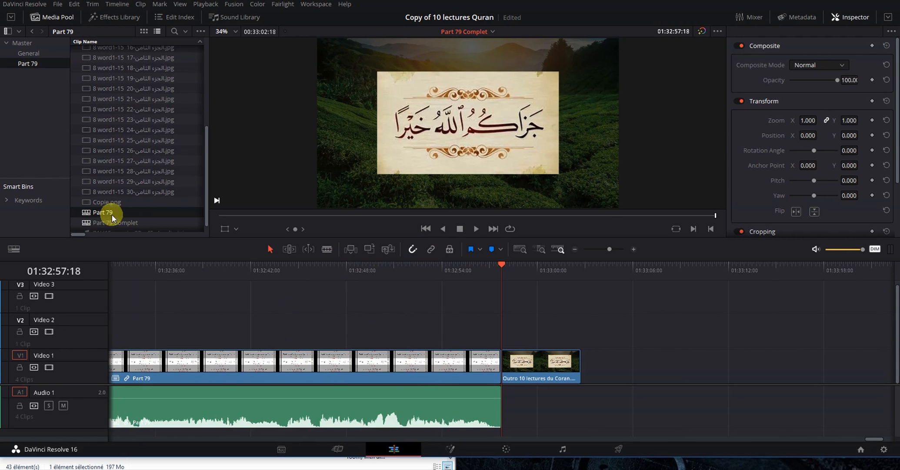
{"action": "left_click_drag", "start_coordinate": [609, 252], "coordinate": [590, 249]}
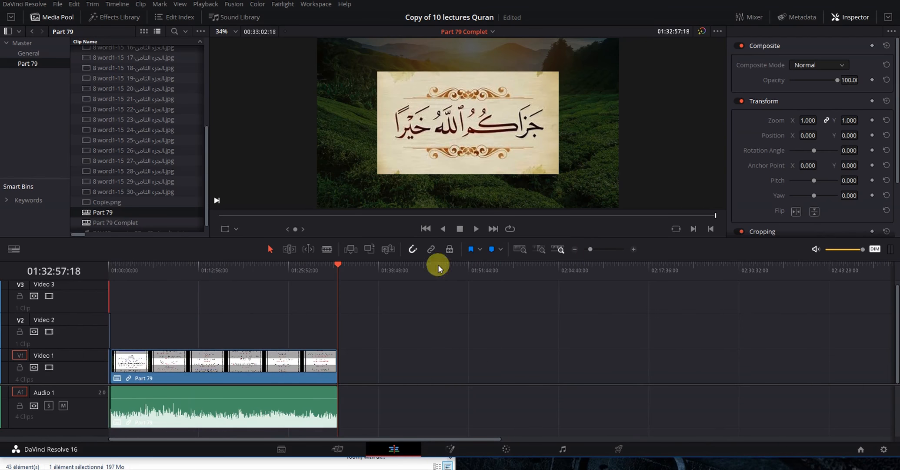
{"action": "left_click_drag", "start_coordinate": [324, 267], "coordinate": [113, 281]}
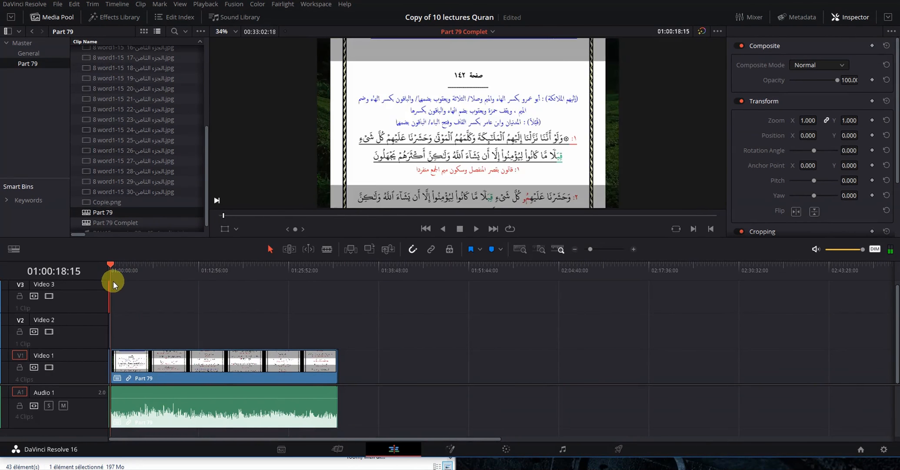
{"action": "left_click_drag", "start_coordinate": [590, 249], "coordinate": [612, 248]}
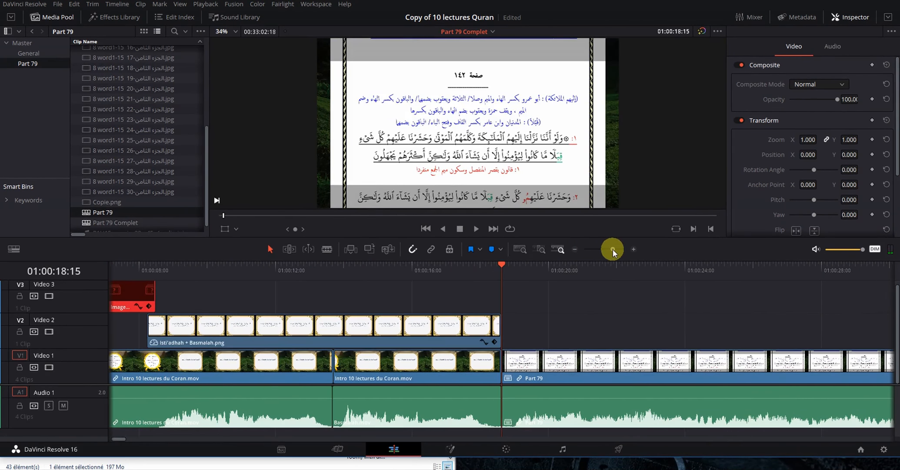
{"action": "left_click_drag", "start_coordinate": [493, 272], "coordinate": [358, 280]}
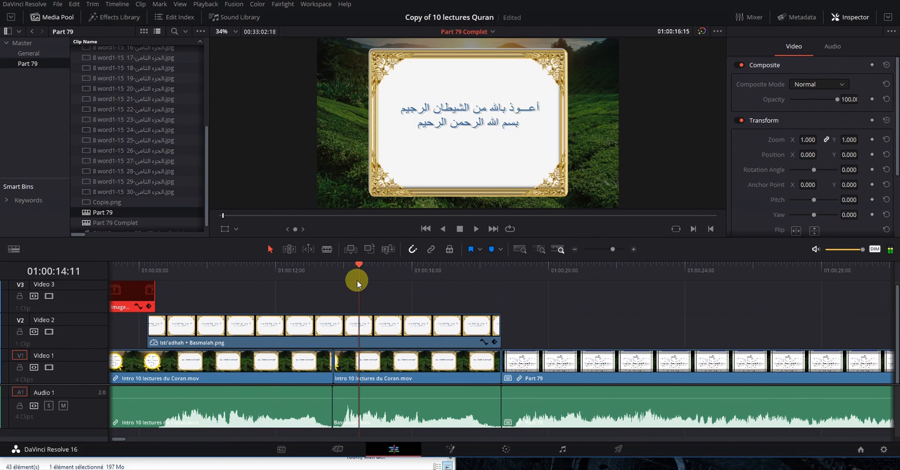
Step: Play back across the new join, save the project, and open the Part 79 timeline
{"action": "key", "text": "space"}
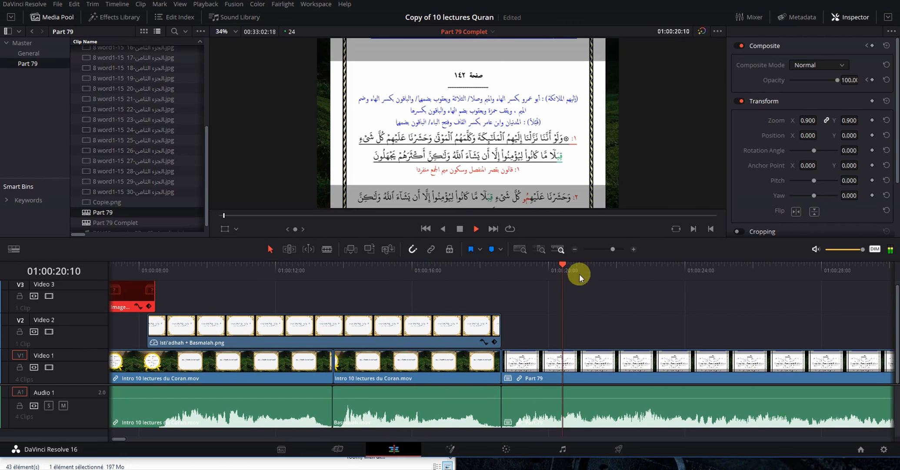
{"action": "left_click_drag", "start_coordinate": [613, 250], "coordinate": [607, 254]}
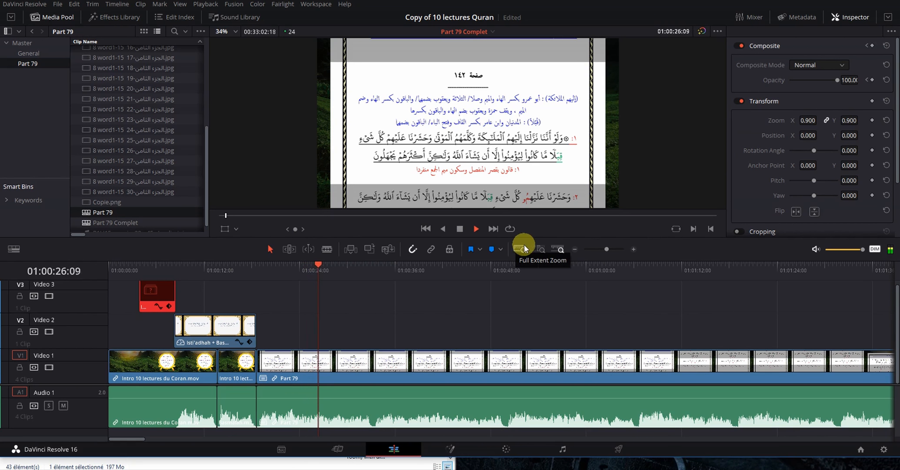
{"action": "key", "text": "space"}
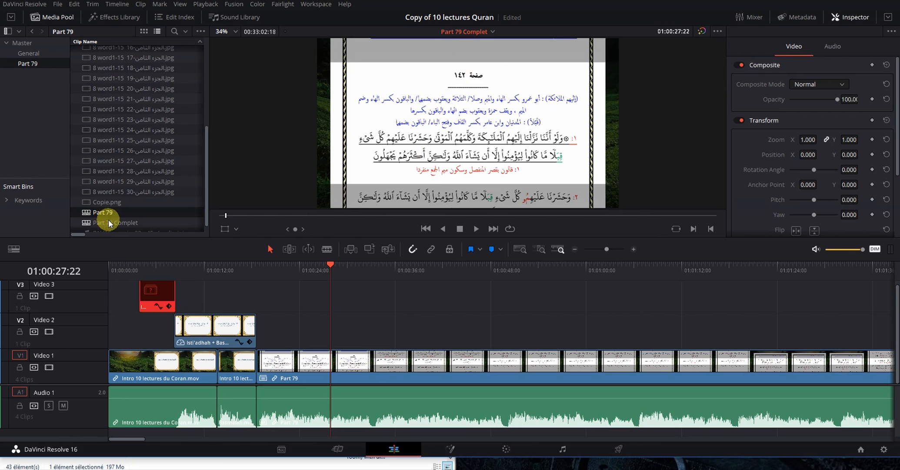
{"action": "key", "text": "ctrl+s"}
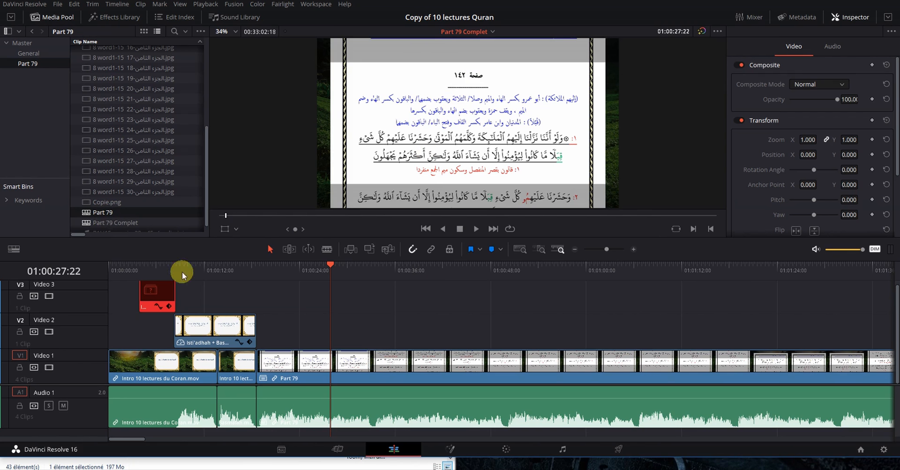
{"action": "double_click", "coordinate": [86, 213]}
Step: In Part 79, lower the top translucent Solid Color bar to Y 344, then reopen Part 79 Complet
{"action": "left_click", "coordinate": [146, 266]}
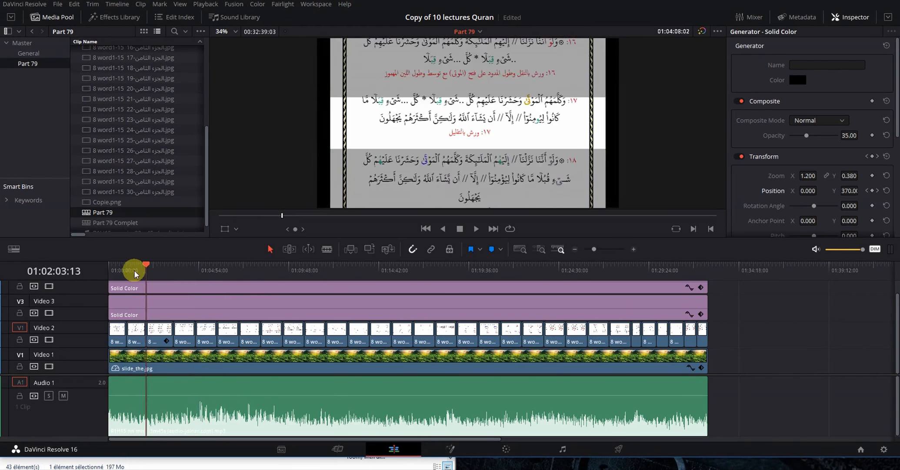
{"action": "left_click_drag", "start_coordinate": [134, 271], "coordinate": [99, 271]}
{"action": "left_click_drag", "start_coordinate": [591, 249], "coordinate": [601, 250]}
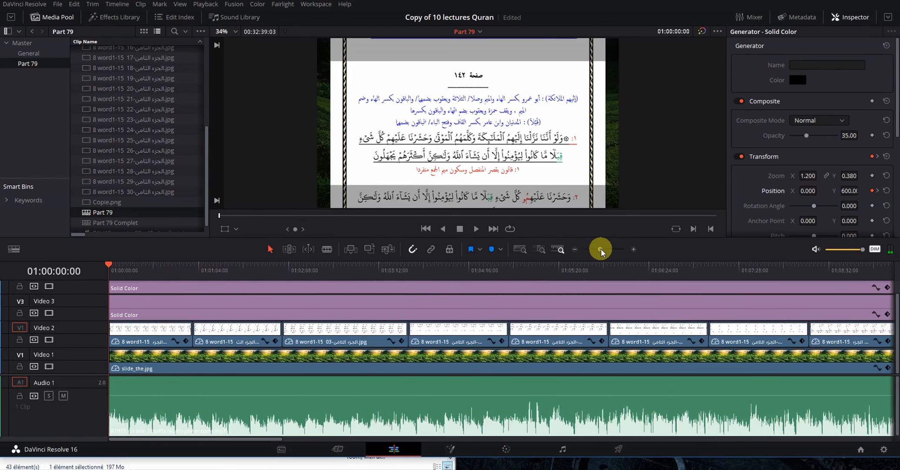
{"action": "left_click", "coordinate": [299, 291]}
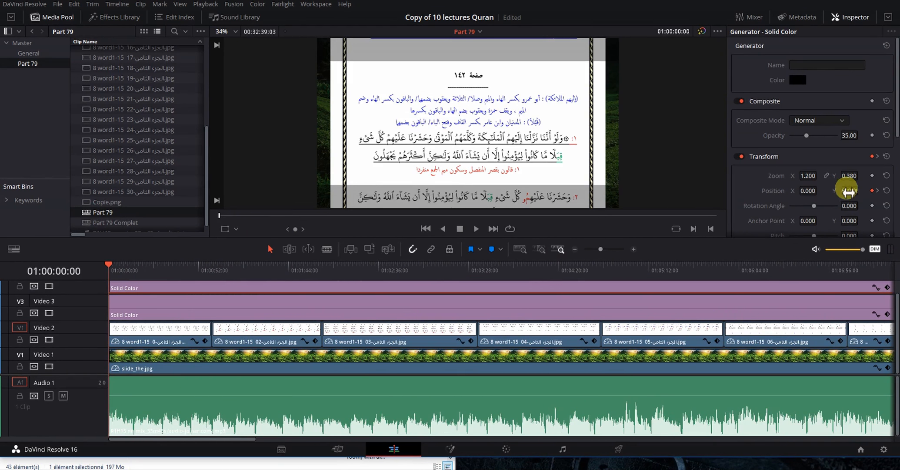
{"action": "left_click_drag", "start_coordinate": [848, 191], "coordinate": [730, 197]}
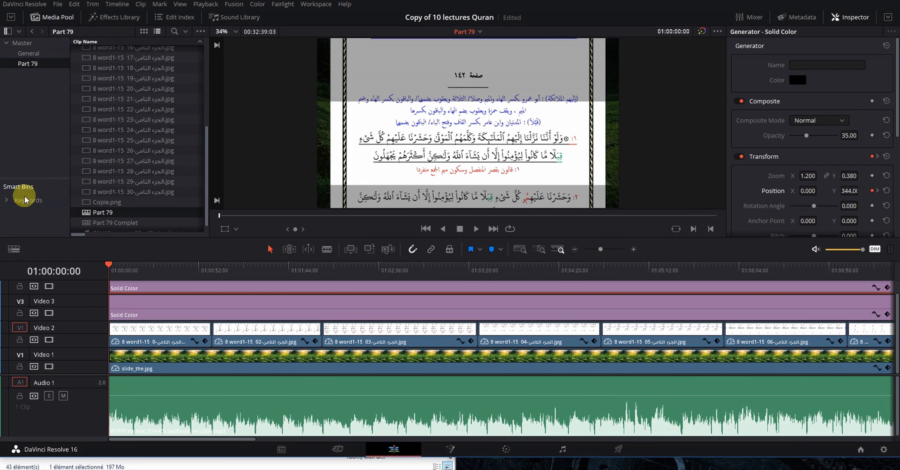
{"action": "left_click", "coordinate": [87, 224]}
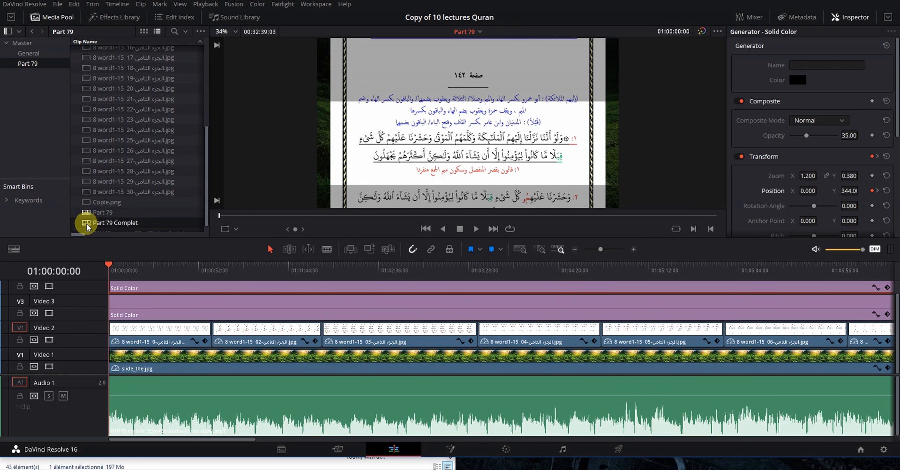
{"action": "double_click", "coordinate": [87, 224]}
Step: Park the Part 79 Complet playhead at 01:00:03:22 and load Copie.png into the source viewer
{"action": "left_click_drag", "start_coordinate": [331, 266], "coordinate": [257, 275]}
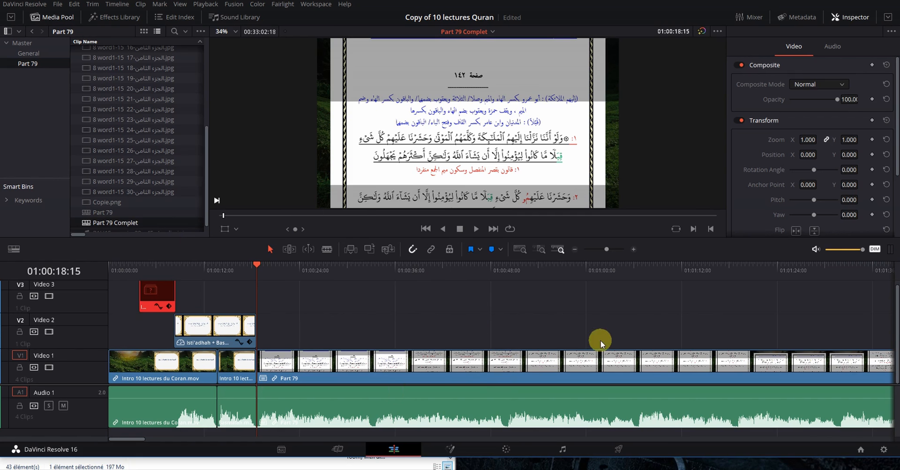
{"action": "left_click_drag", "start_coordinate": [259, 268], "coordinate": [137, 270]}
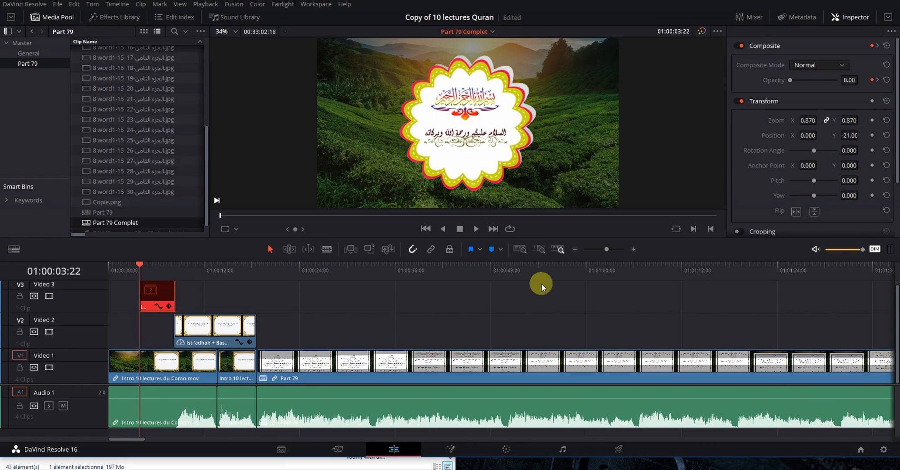
{"action": "left_click_drag", "start_coordinate": [601, 251], "coordinate": [615, 253]}
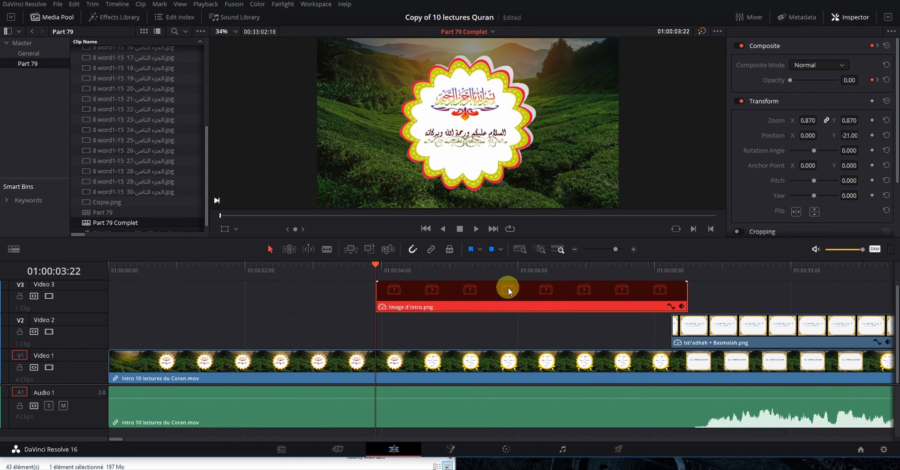
{"action": "left_click", "coordinate": [119, 203]}
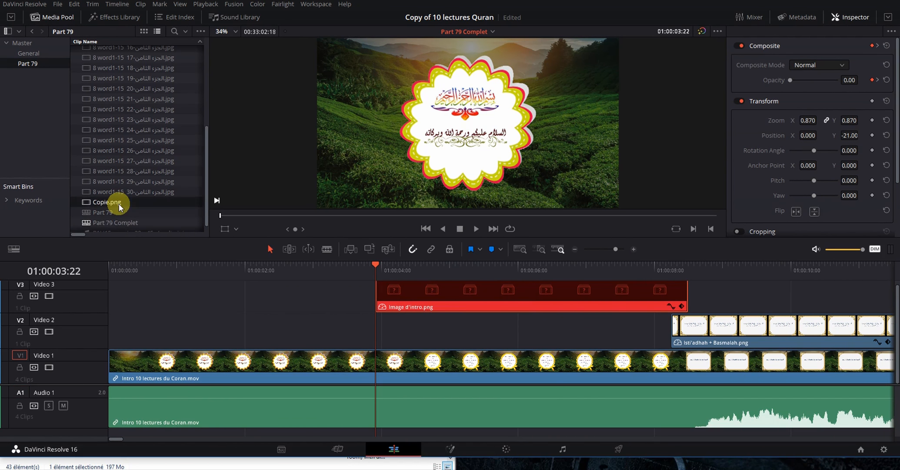
{"action": "double_click", "coordinate": [91, 202]}
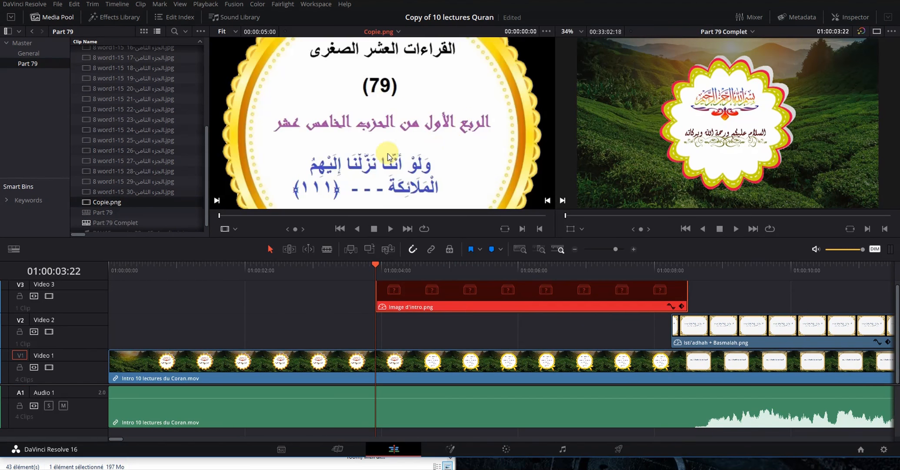
{"action": "scroll", "coordinate": [438, 146], "scroll_direction": "down", "scroll_amount": 3}
{"action": "scroll", "coordinate": [439, 145], "scroll_direction": "down", "scroll_amount": 1}
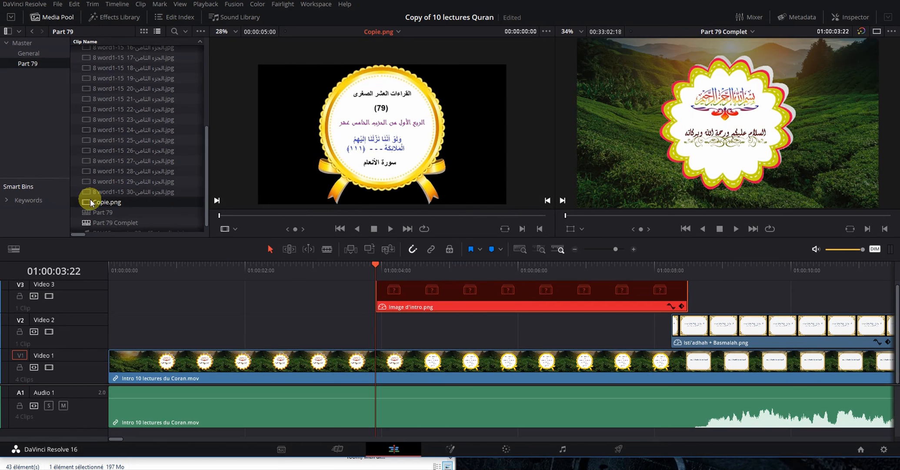
{"action": "left_click", "coordinate": [390, 250]}
{"action": "key", "text": "ctrl+z"}
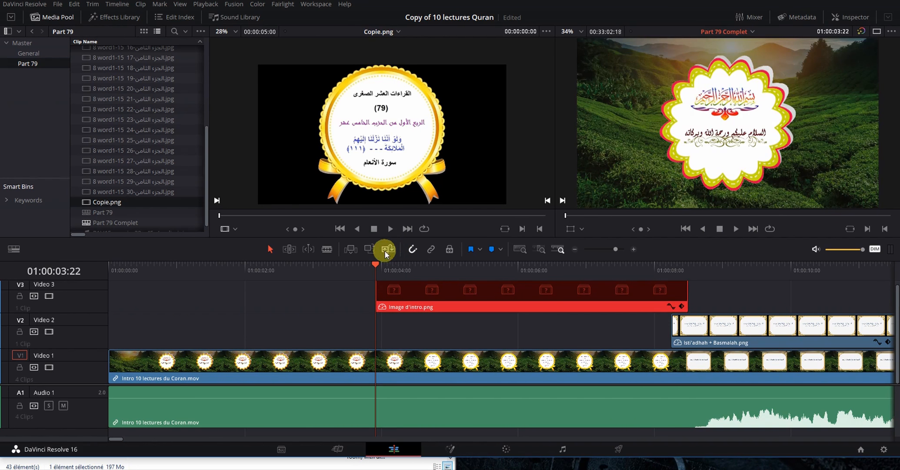
{"action": "left_click", "coordinate": [385, 251]}
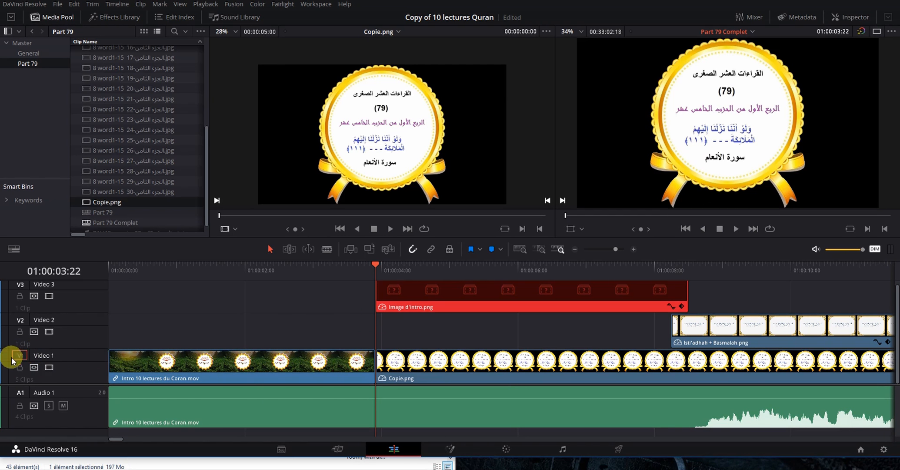
{"action": "key", "text": "ctrl+z"}
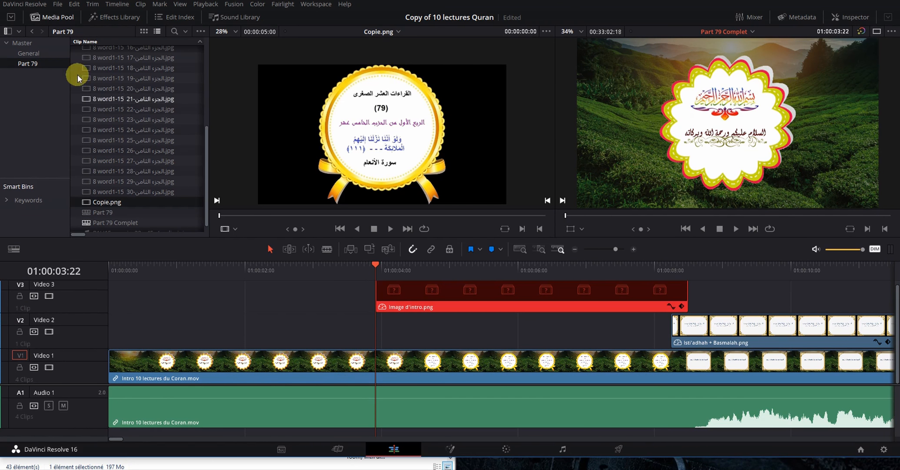
Step: Target Video 3 and swap Image d'intro.png for Copie.png at the same length
{"action": "left_click", "coordinate": [74, 5]}
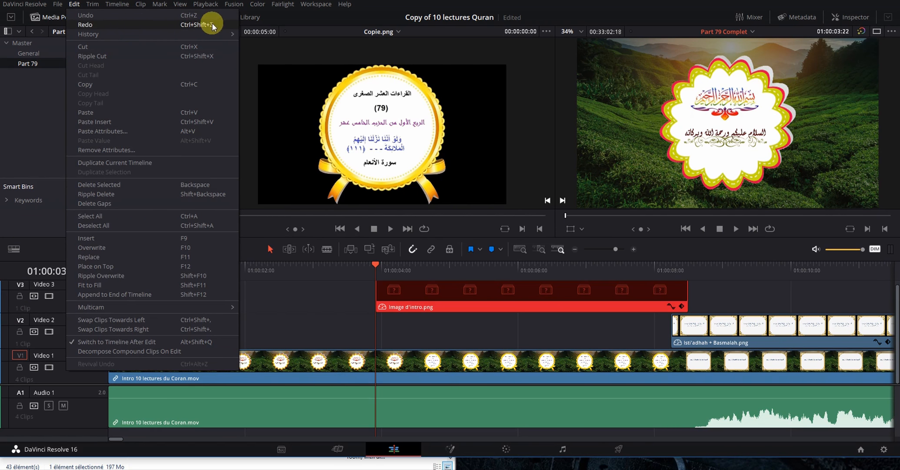
{"action": "left_click", "coordinate": [316, 4]}
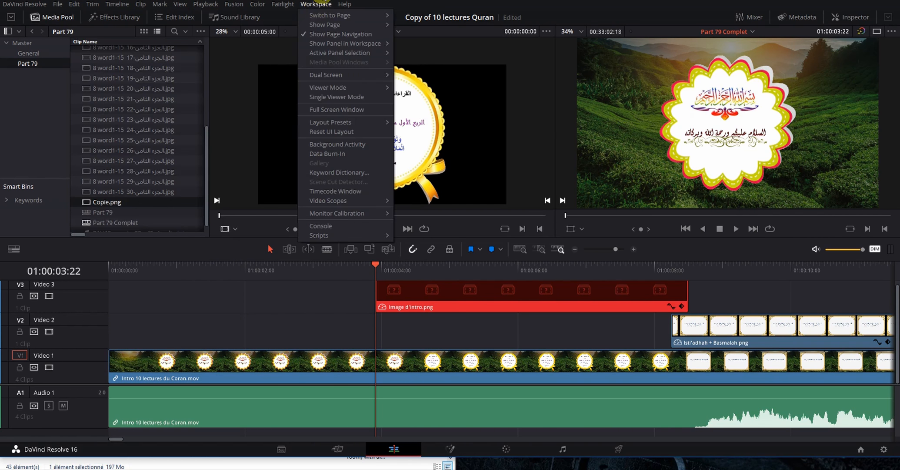
{"action": "left_click", "coordinate": [316, 4]}
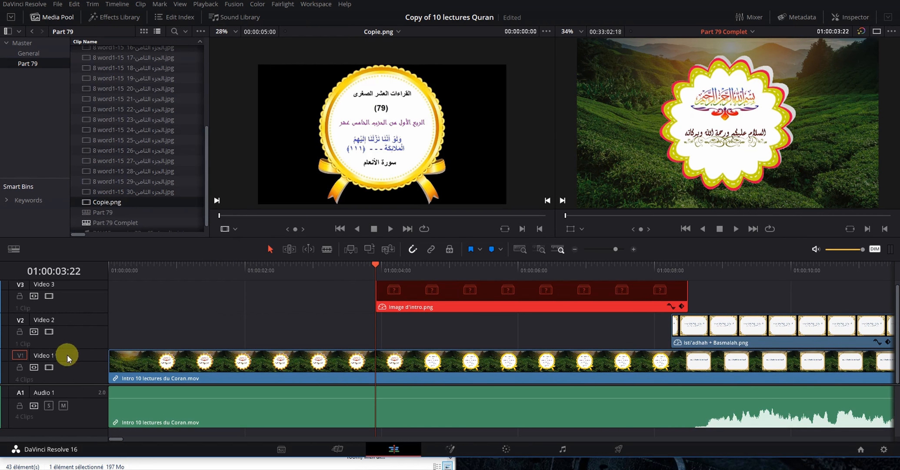
{"action": "left_click", "coordinate": [19, 284]}
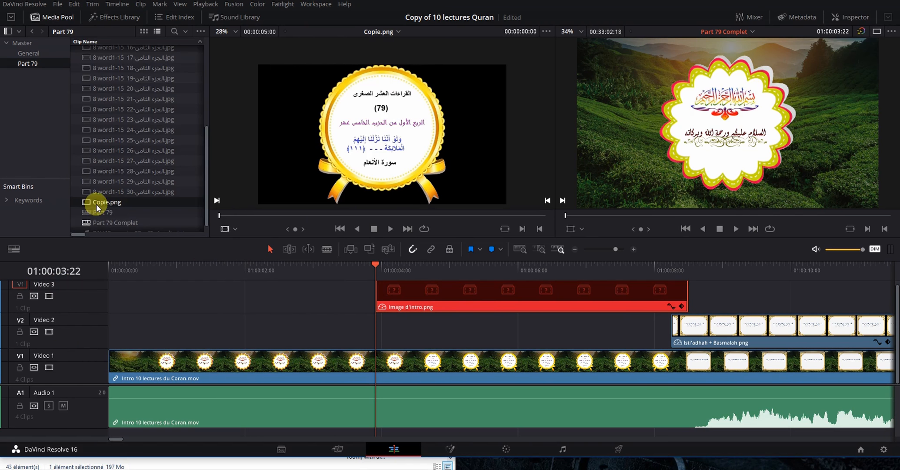
{"action": "left_click", "coordinate": [390, 251]}
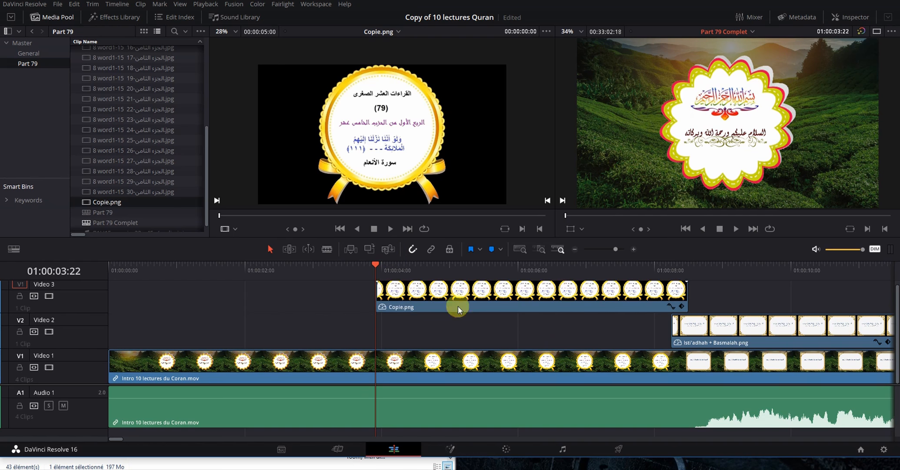
{"action": "left_click_drag", "start_coordinate": [383, 267], "coordinate": [333, 266]}
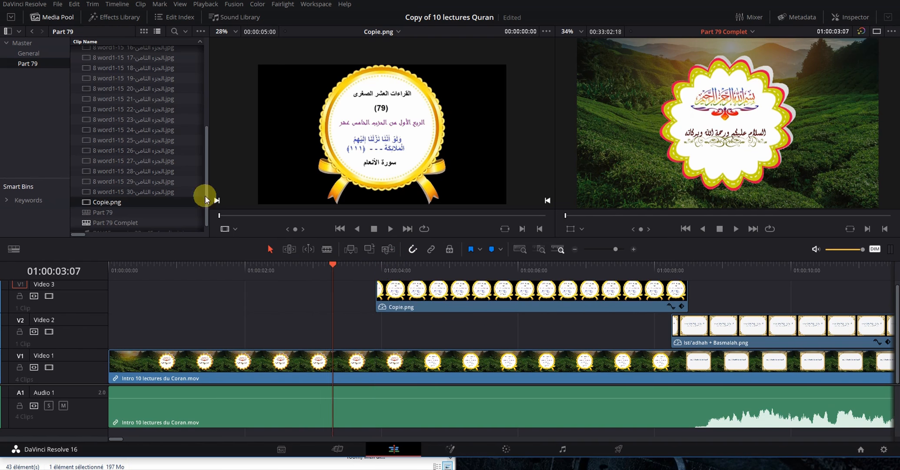
Step: Open the Inspector and repeatedly play the intro from 01:00:03:04 to preview the Copie.png title
{"action": "left_click", "coordinate": [851, 18]}
{"action": "key", "text": "space"}
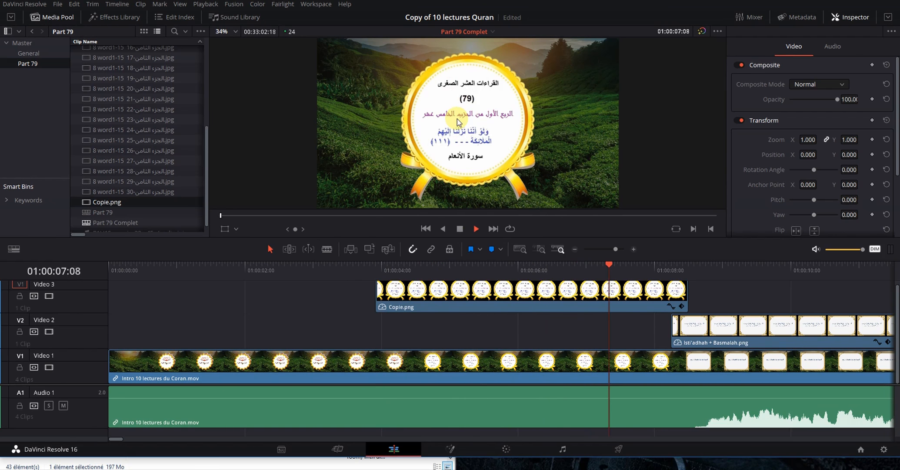
{"action": "key", "text": "space"}
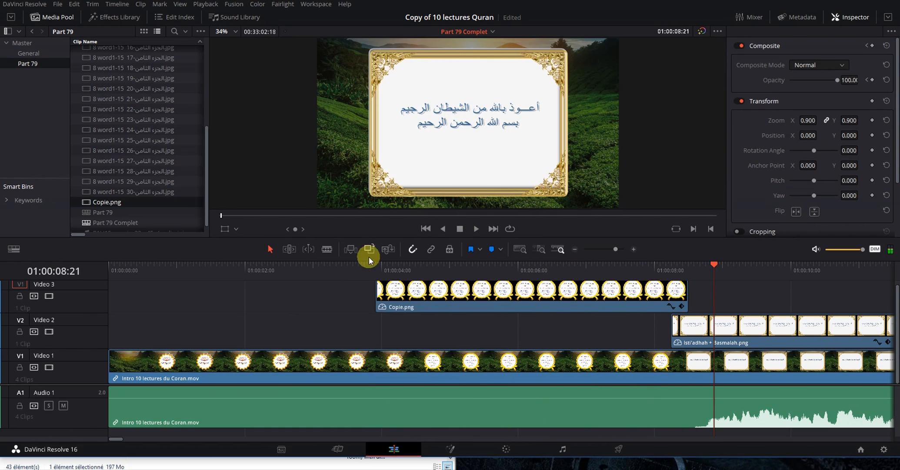
{"action": "left_click", "coordinate": [367, 268]}
{"action": "left_click_drag", "start_coordinate": [367, 268], "coordinate": [337, 263]}
{"action": "key", "text": "space"}
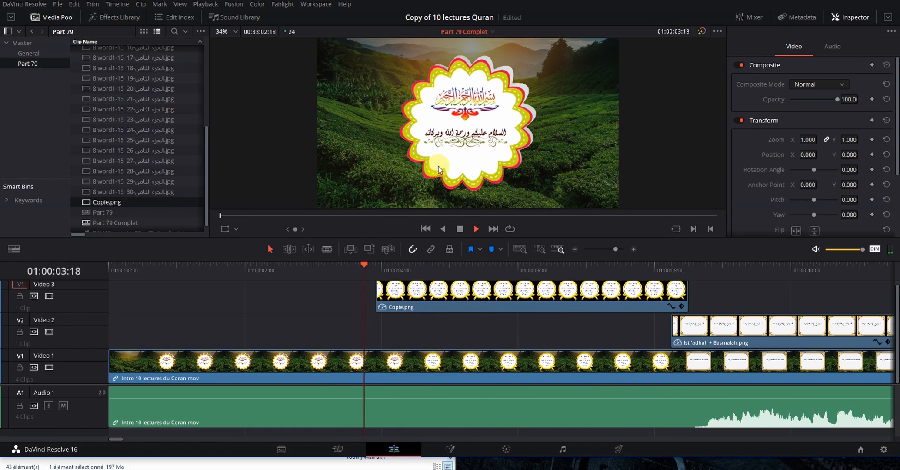
{"action": "key", "text": "space"}
{"action": "left_click", "coordinate": [334, 268]}
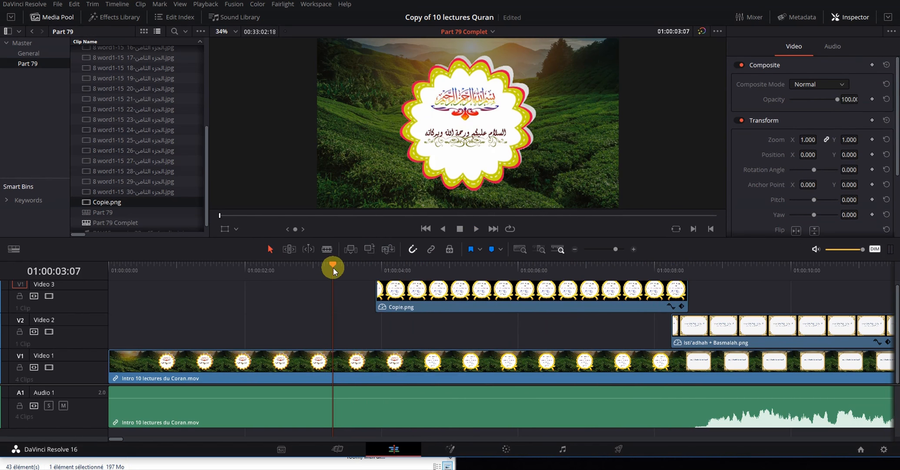
{"action": "key", "text": "space"}
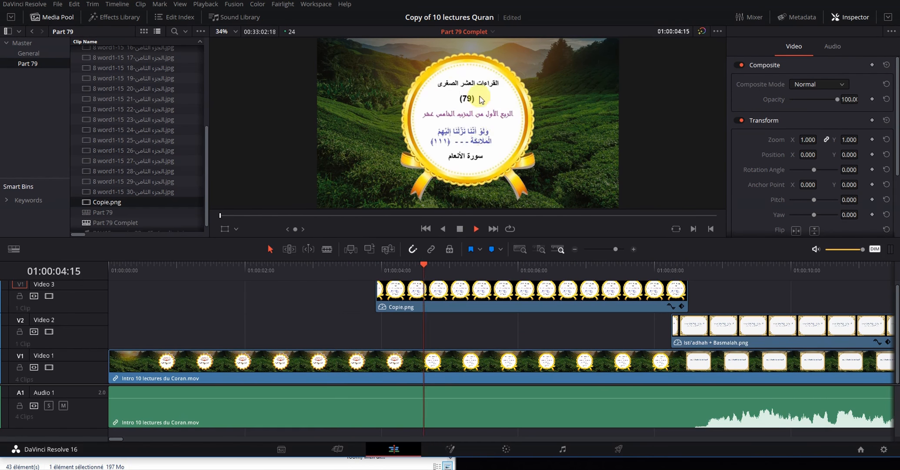
{"action": "key", "text": "space"}
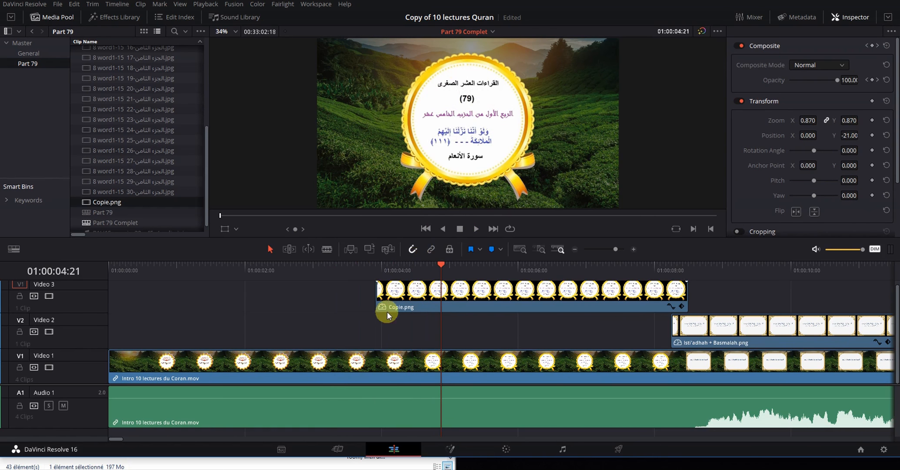
{"action": "left_click", "coordinate": [325, 271]}
{"action": "key", "text": "space"}
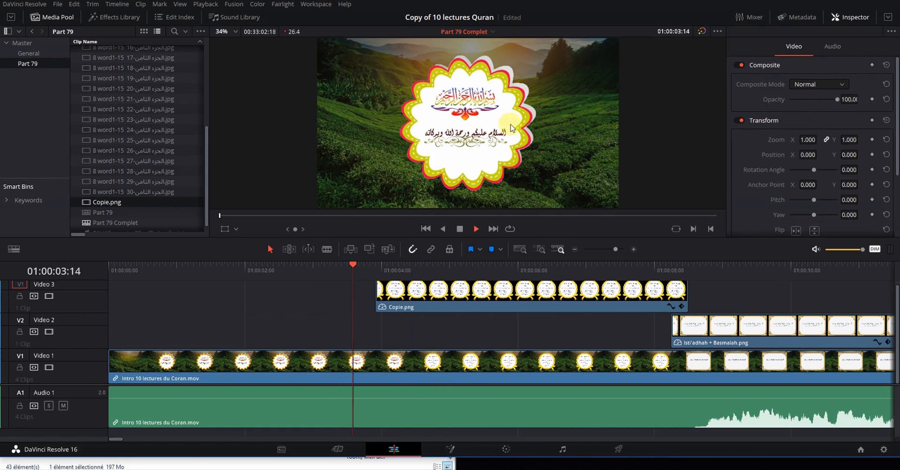
{"action": "left_click", "coordinate": [332, 273]}
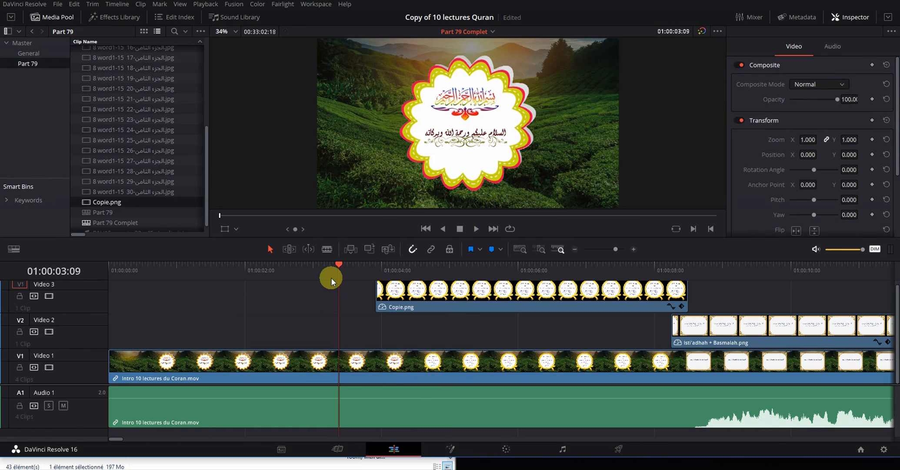
{"action": "left_click", "coordinate": [327, 272]}
{"action": "key", "text": "space"}
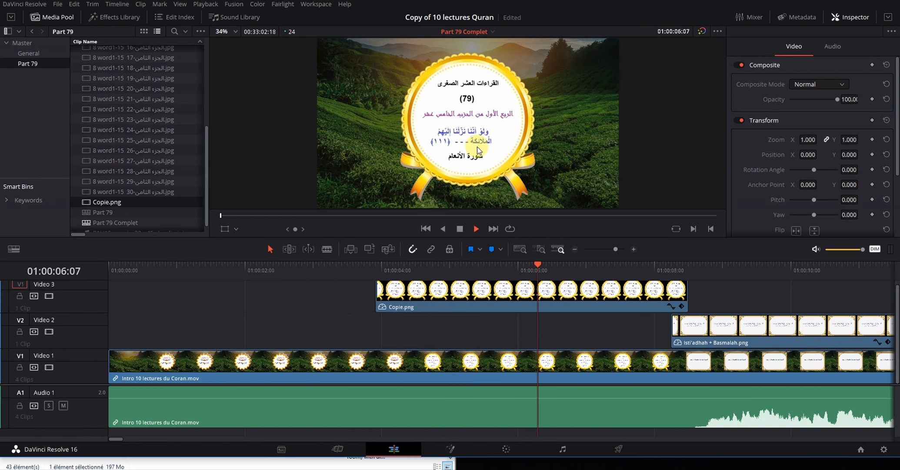
{"action": "left_click_drag", "start_coordinate": [368, 271], "coordinate": [448, 268]}
Step: Select the Copie.png clip on Video 3 to view its transform settings (zoom 0.870, Y -21.000)
{"action": "left_click", "coordinate": [632, 305]}
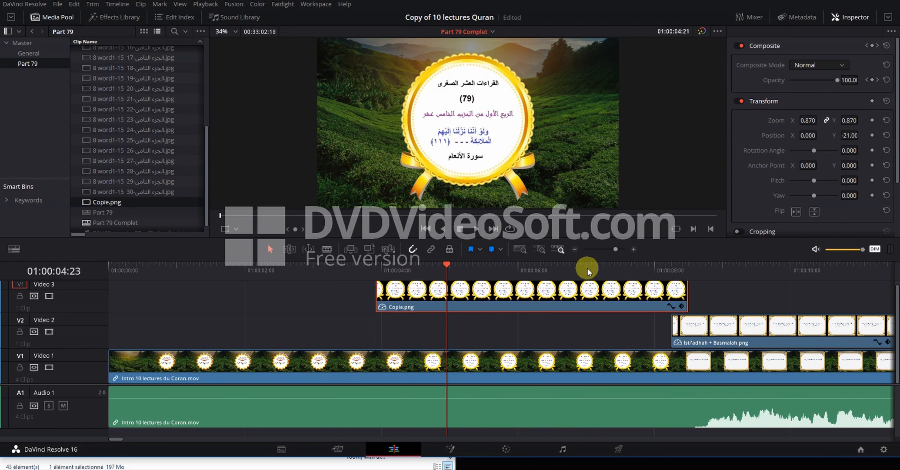
{"action": "left_click", "coordinate": [604, 250]}
{"action": "left_click_drag", "start_coordinate": [602, 253], "coordinate": [595, 253]}
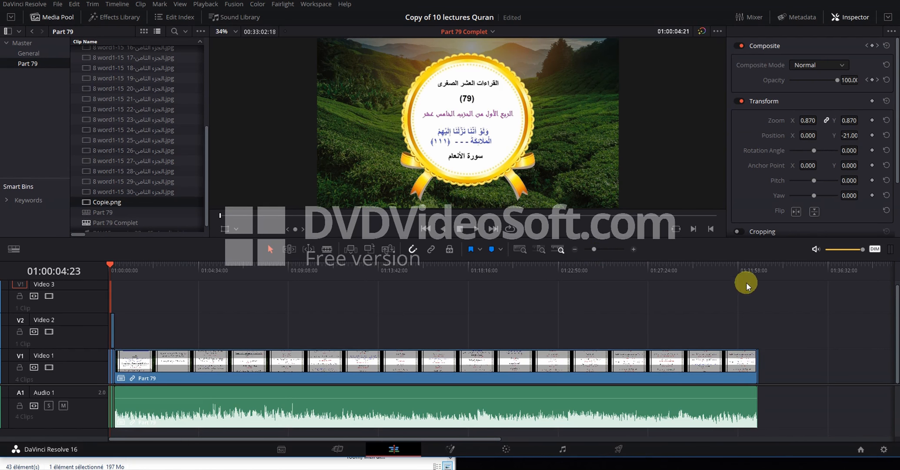
{"action": "left_click", "coordinate": [755, 263]}
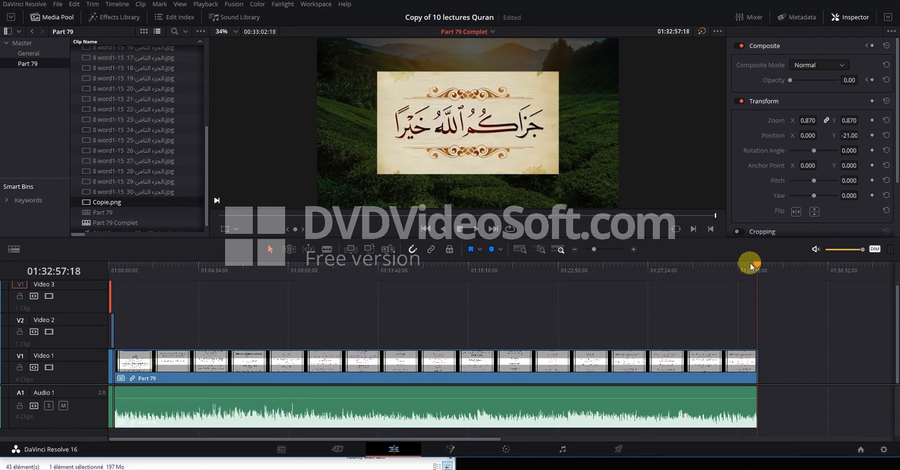
{"action": "left_click_drag", "start_coordinate": [752, 262], "coordinate": [751, 264]}
{"action": "left_click", "coordinate": [747, 263]}
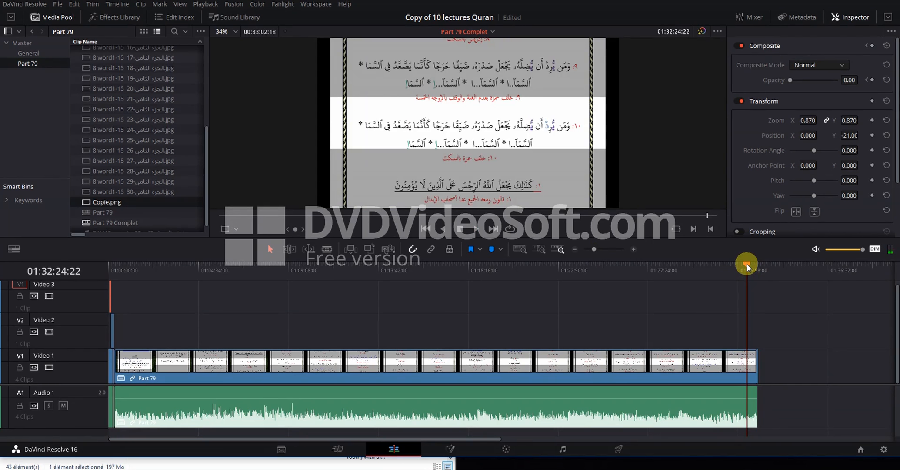
{"action": "key", "text": "space"}
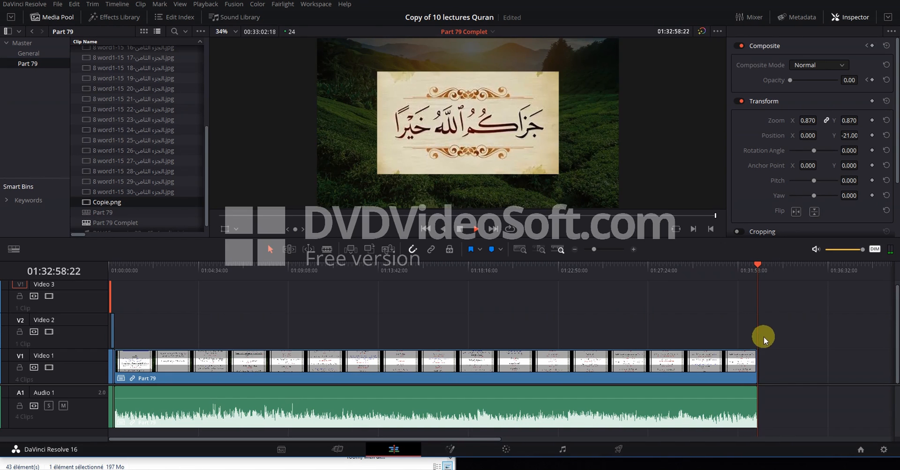
{"action": "left_click", "coordinate": [762, 265]}
{"action": "left_click_drag", "start_coordinate": [762, 265], "coordinate": [327, 354]}
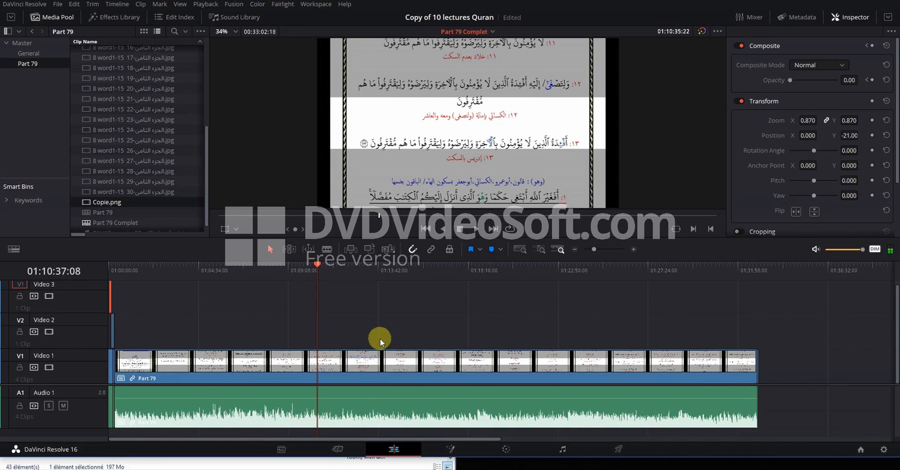
{"action": "scroll", "coordinate": [131, 223], "scroll_direction": "down", "scroll_amount": 1}
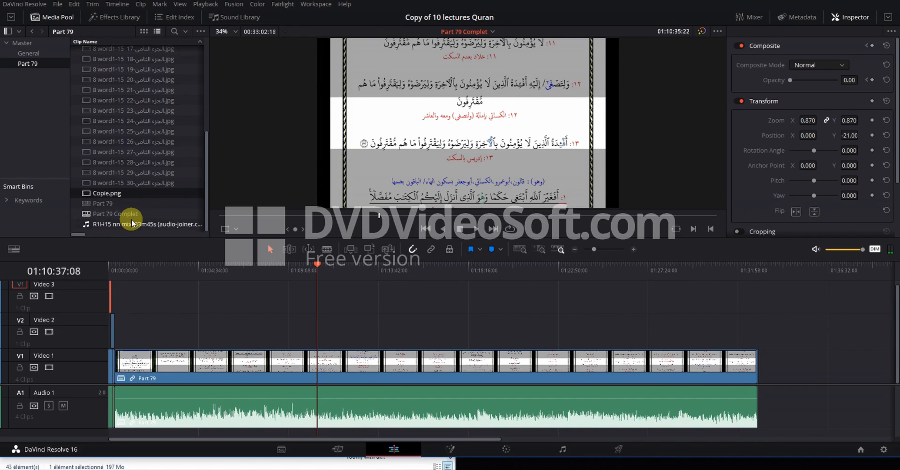
{"action": "left_click", "coordinate": [85, 216]}
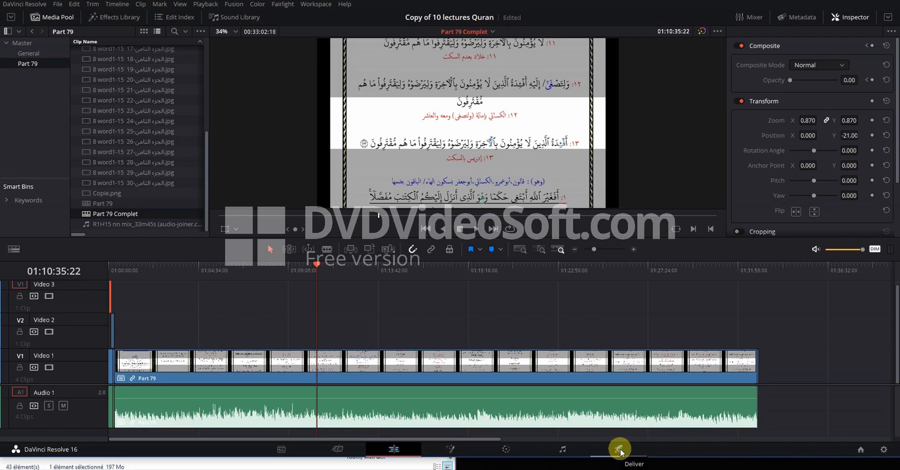
Step: On the Deliver page, choose the YouTube 1080p render preset
{"action": "left_click", "coordinate": [620, 448]}
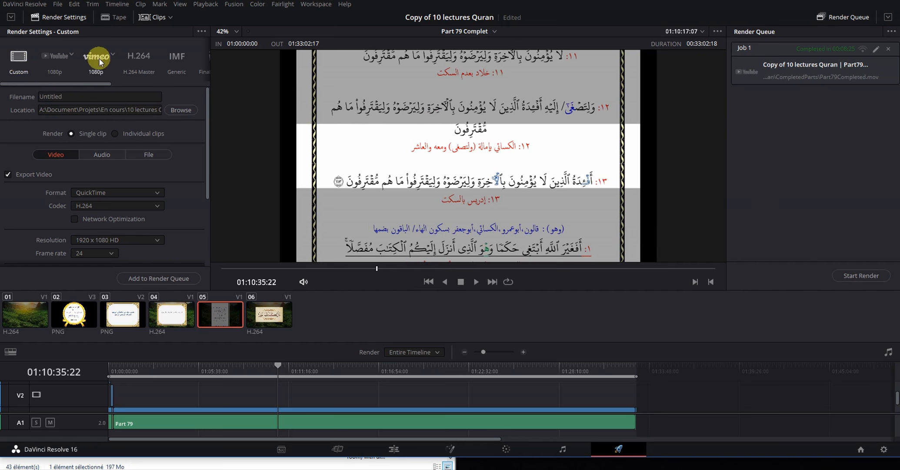
{"action": "left_click", "coordinate": [55, 58]}
{"action": "left_click", "coordinate": [26, 70]}
{"action": "left_click", "coordinate": [55, 59]}
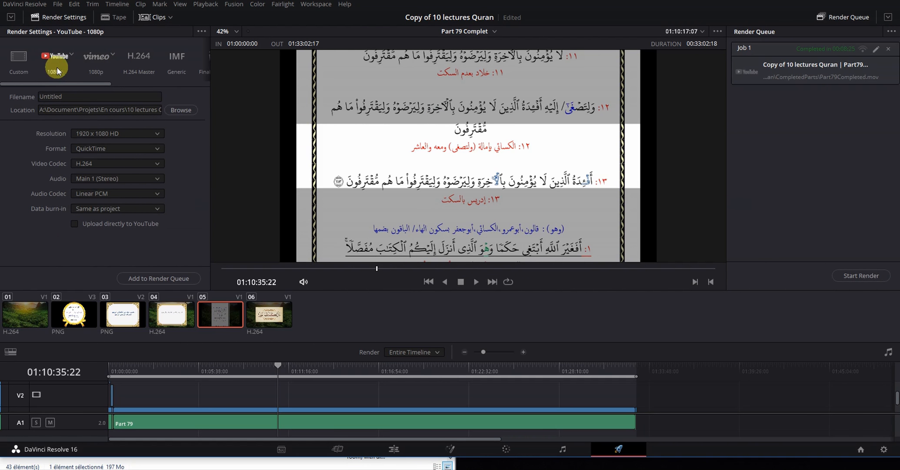
{"action": "left_click", "coordinate": [98, 58]}
{"action": "left_click", "coordinate": [31, 67]}
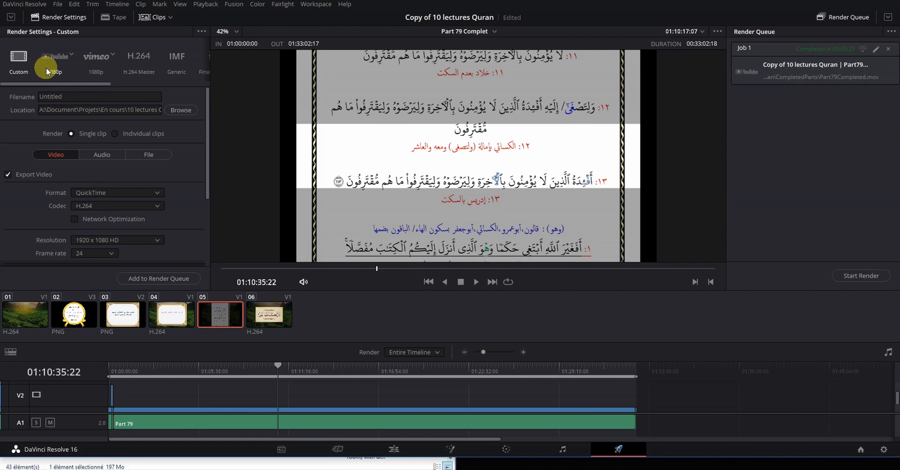
{"action": "left_click", "coordinate": [46, 68]}
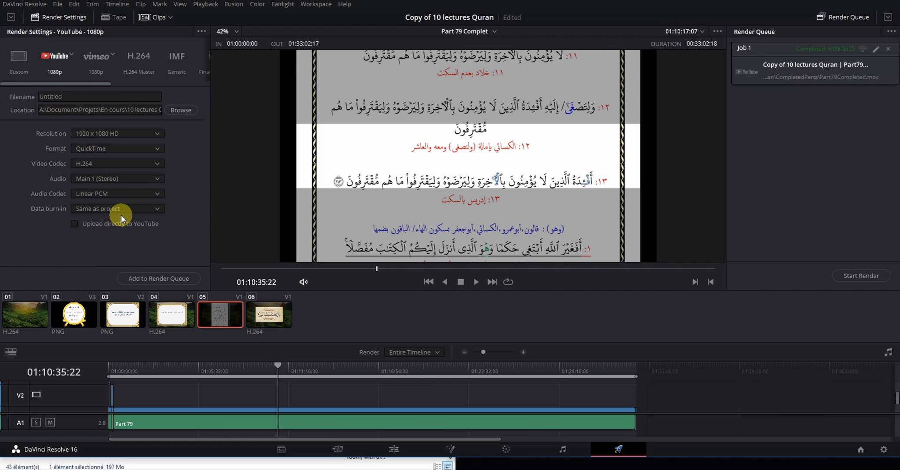
Step: Name the render file 'Part 79 Export', leaving the save location unchanged
{"action": "left_click", "coordinate": [72, 97]}
{"action": "left_click_drag", "start_coordinate": [72, 97], "coordinate": [2, 91]}
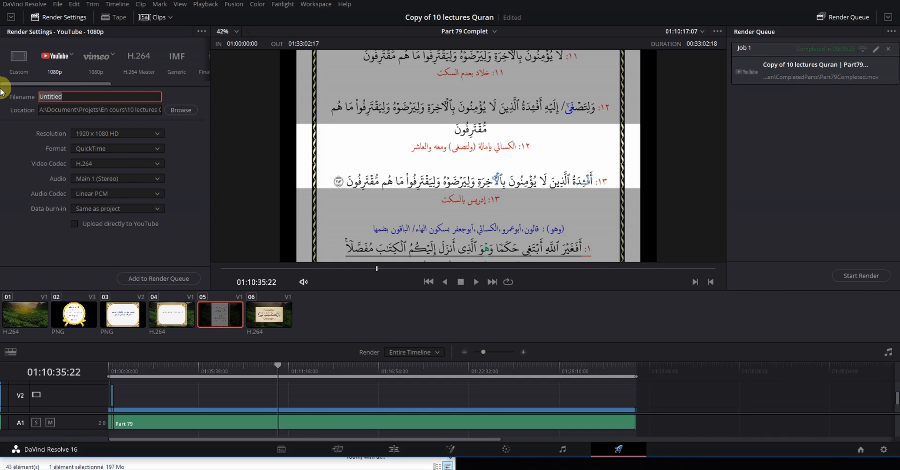
{"action": "type", "text": "Part 79 Export"}
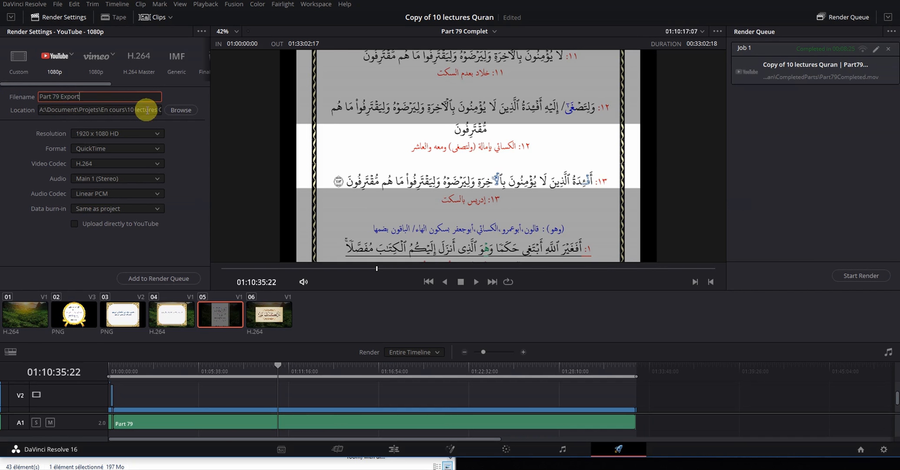
{"action": "left_click", "coordinate": [179, 114]}
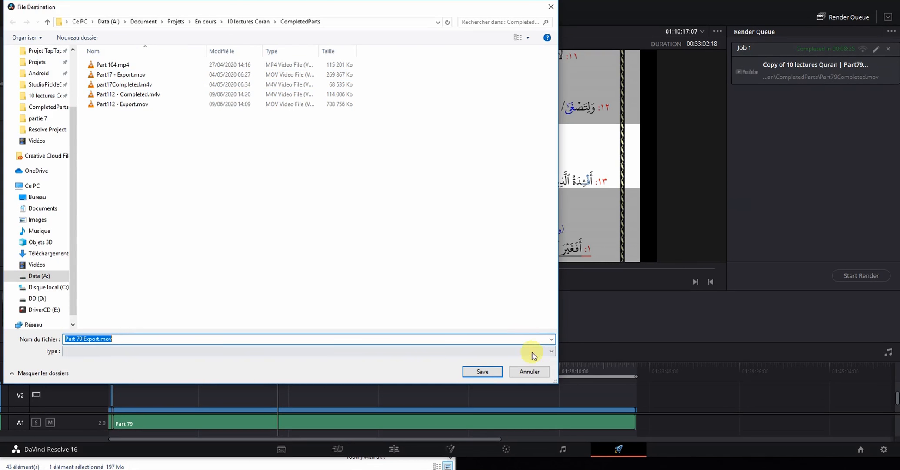
{"action": "left_click", "coordinate": [537, 373]}
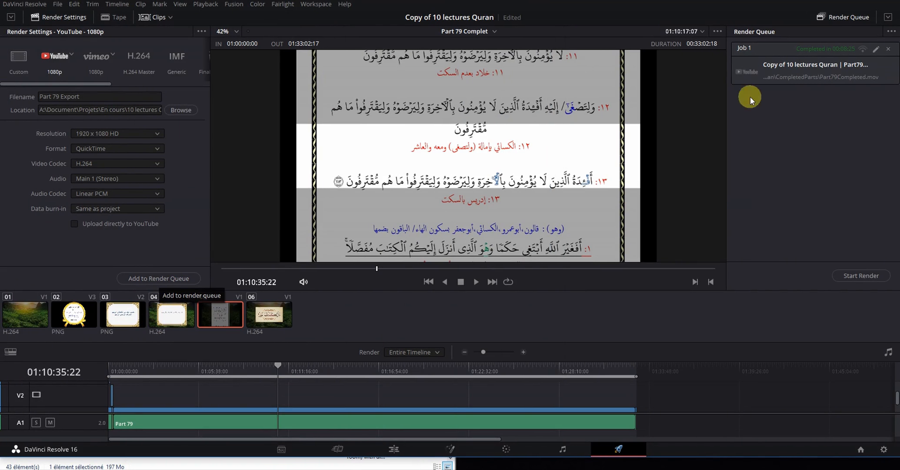
Step: Delete the old Job 1, queue the Part 79 Export job and start rendering
{"action": "left_click", "coordinate": [887, 49]}
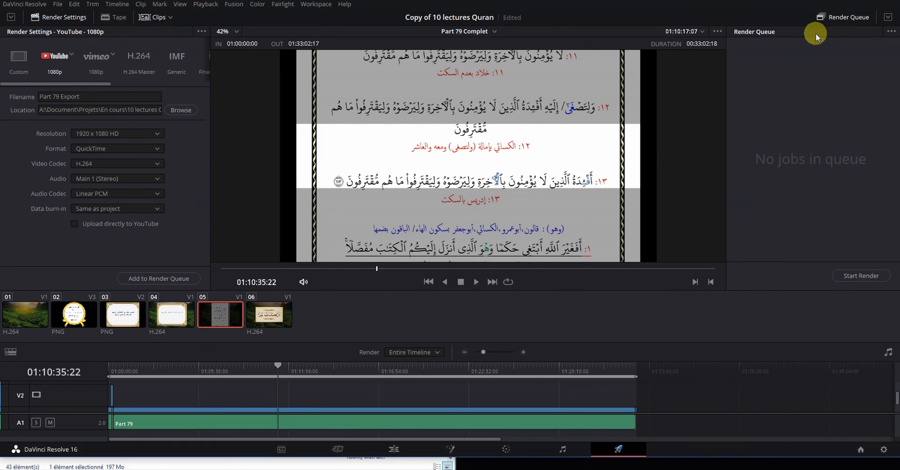
{"action": "left_click", "coordinate": [190, 279]}
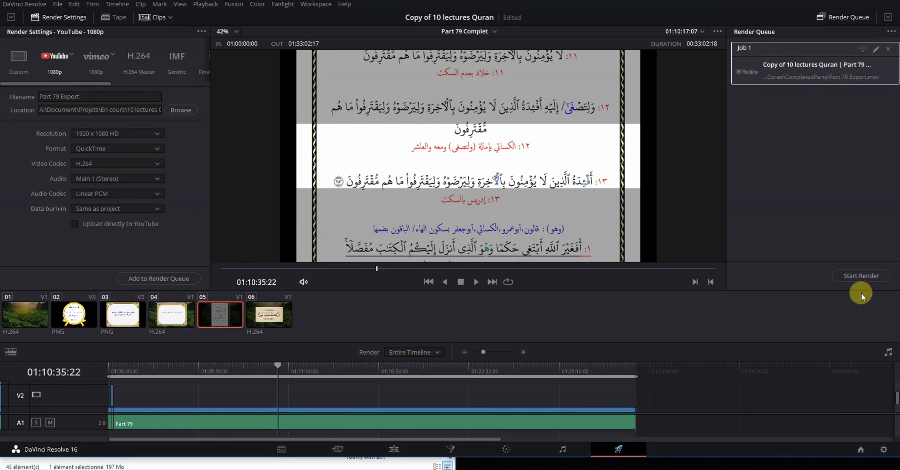
{"action": "left_click", "coordinate": [863, 275]}
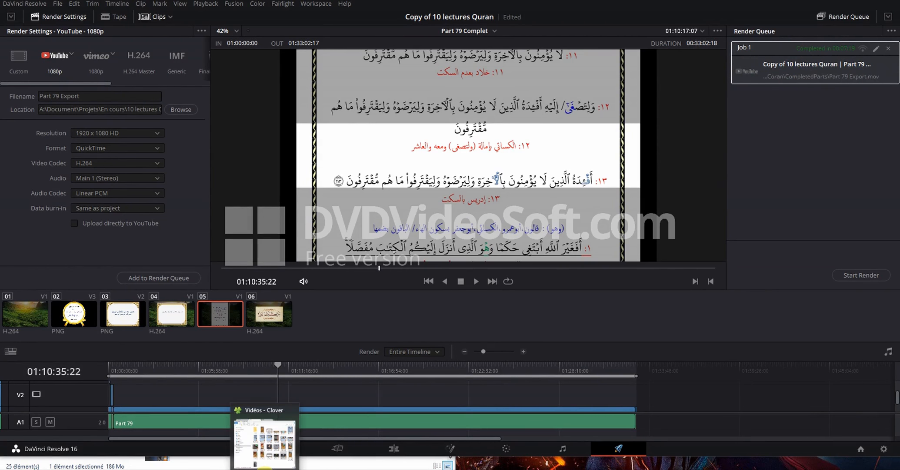
Step: Navigate File Explorer to 10 lectures Coran > CompletedParts and select Part 79 Export.mov
{"action": "left_click", "coordinate": [283, 469]}
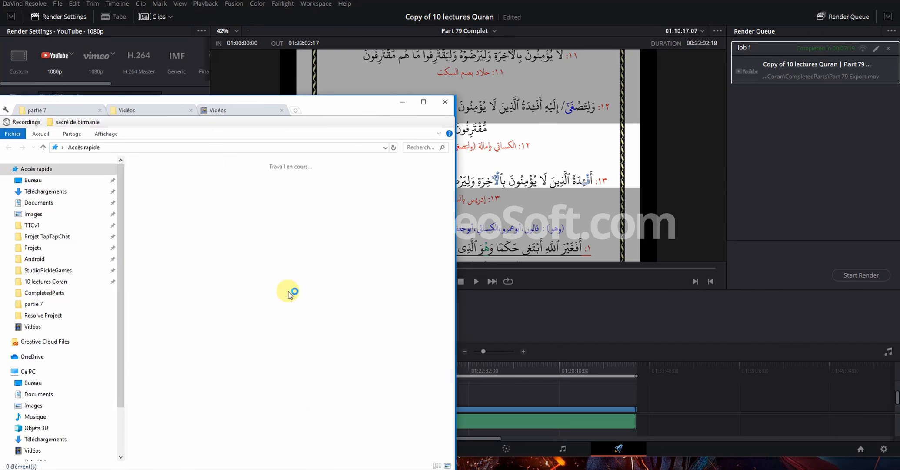
{"action": "left_click", "coordinate": [126, 112]}
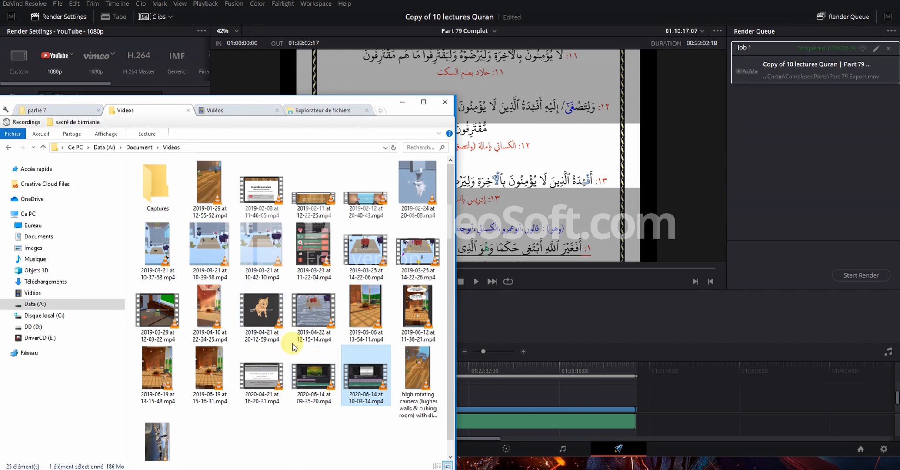
{"action": "scroll", "coordinate": [313, 356], "scroll_direction": "down", "scroll_amount": 1}
{"action": "left_click", "coordinate": [42, 110]}
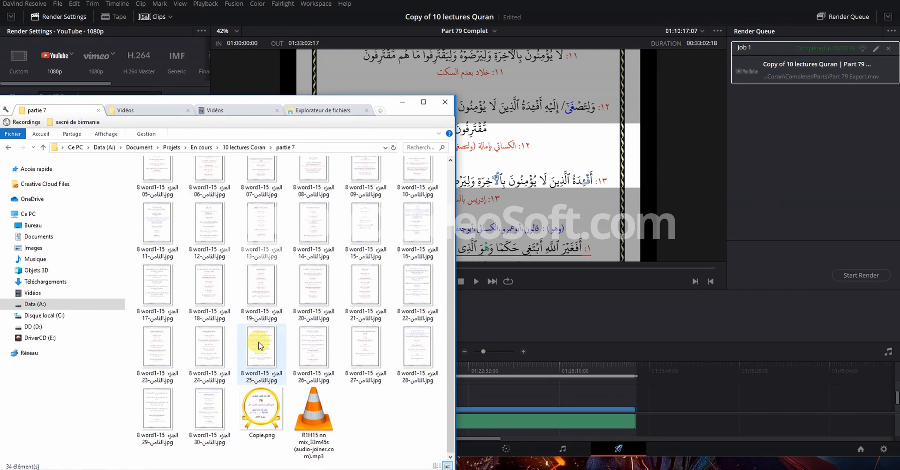
{"action": "left_click", "coordinate": [241, 147]}
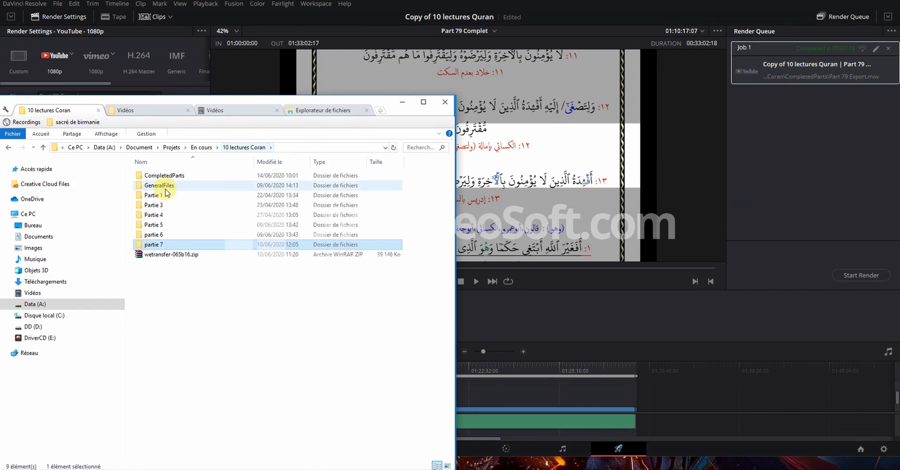
{"action": "double_click", "coordinate": [169, 176]}
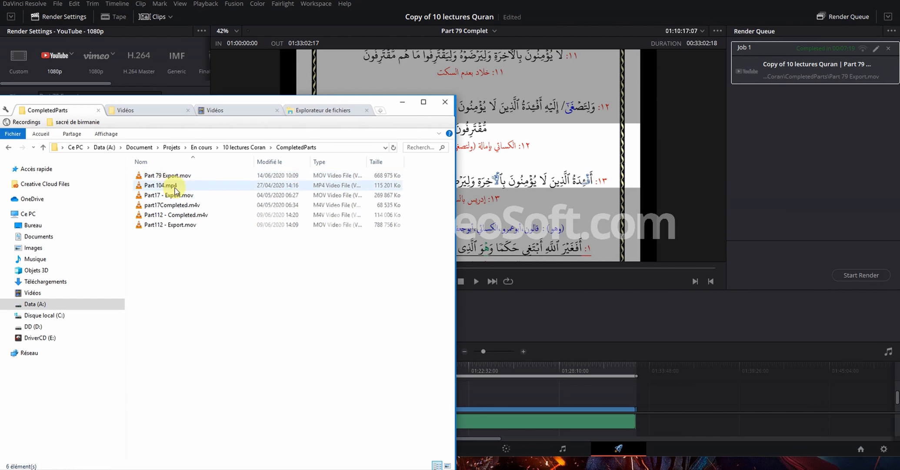
{"action": "left_click", "coordinate": [184, 180]}
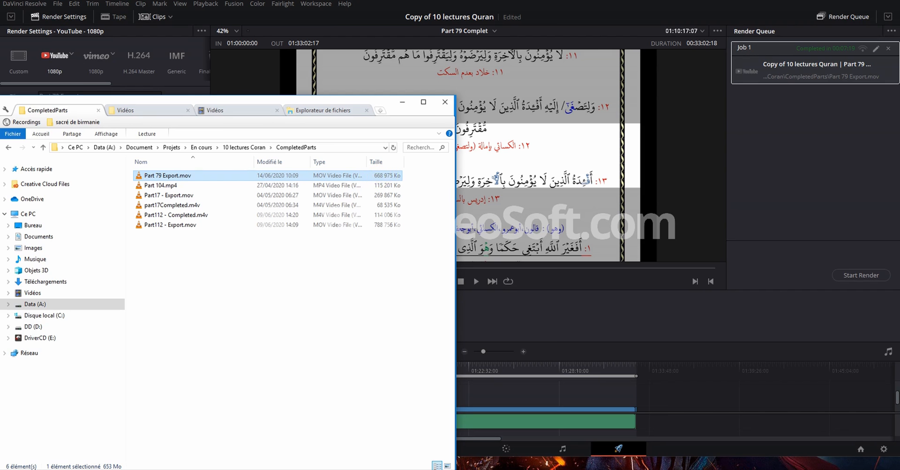
Step: Search Windows for 'handbrake' and launch the HandBrake app
{"action": "left_click", "coordinate": [105, 469]}
{"action": "type", "text": "handbra"}
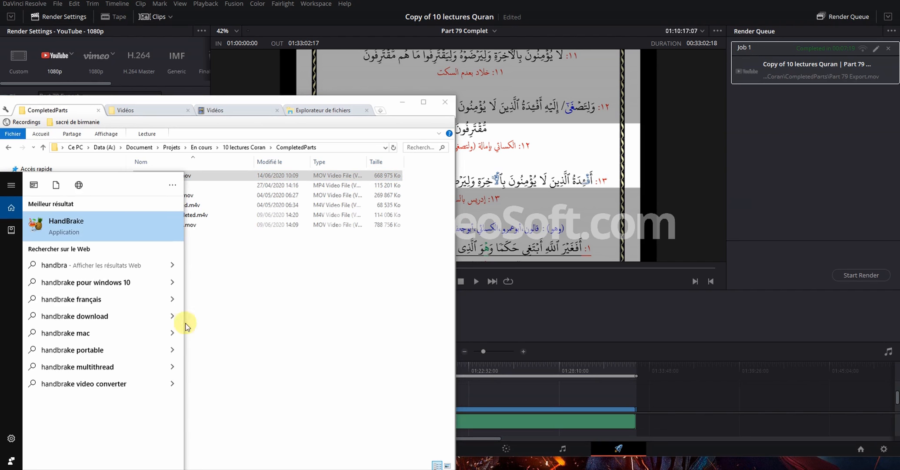
{"action": "left_click", "coordinate": [80, 224]}
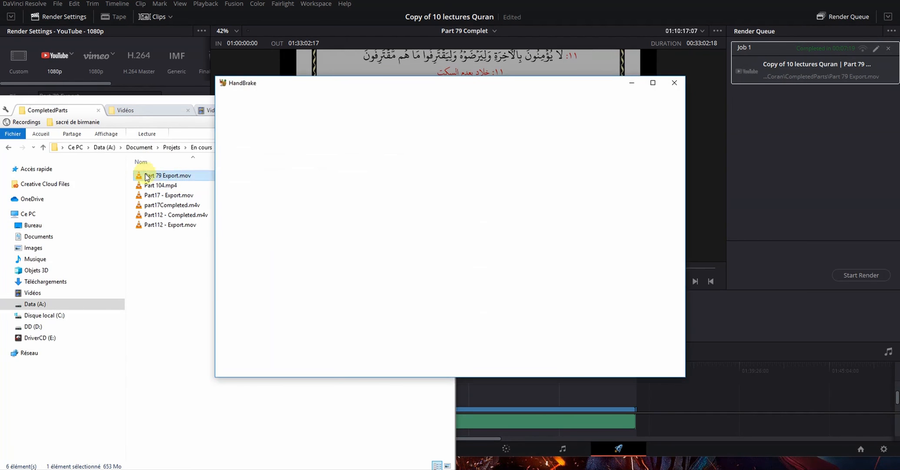
Step: Load Part 79 Export.mov as HandBrake's source and set the output width to 1920
{"action": "left_click_drag", "start_coordinate": [289, 87], "coordinate": [492, 119]}
{"action": "left_click_drag", "start_coordinate": [548, 231], "coordinate": [578, 236]}
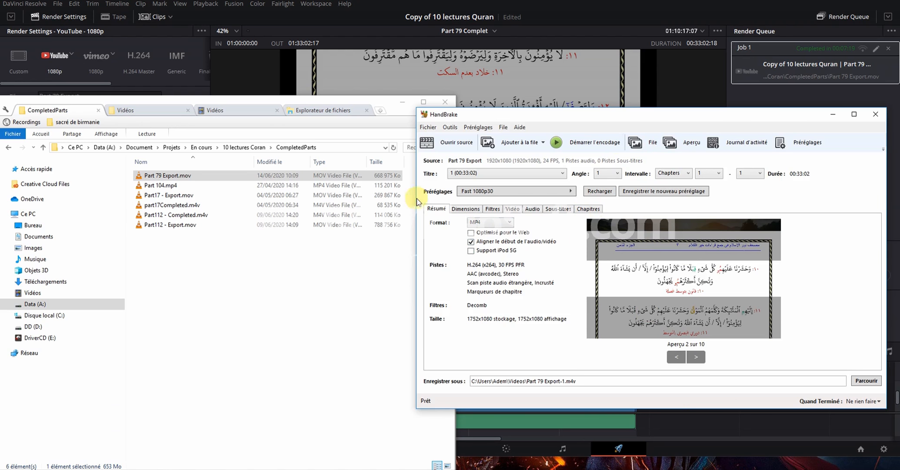
{"action": "left_click", "coordinate": [464, 209]}
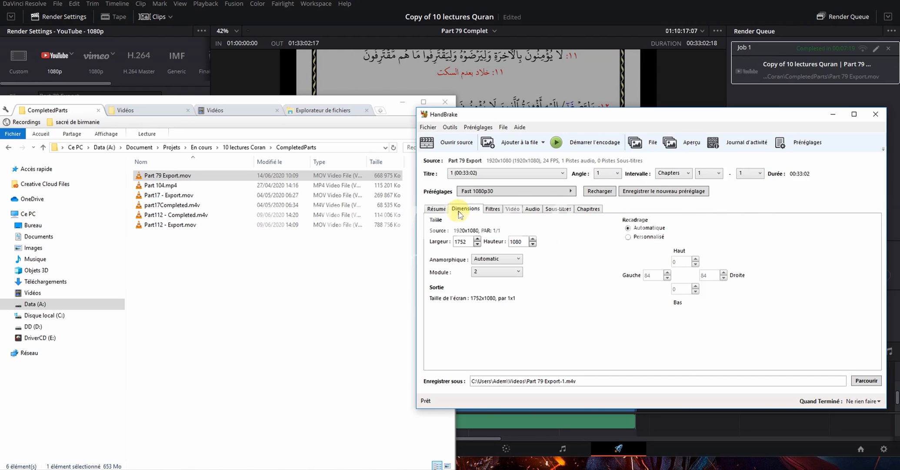
{"action": "left_click", "coordinate": [466, 246]}
{"action": "double_click", "coordinate": [462, 242]}
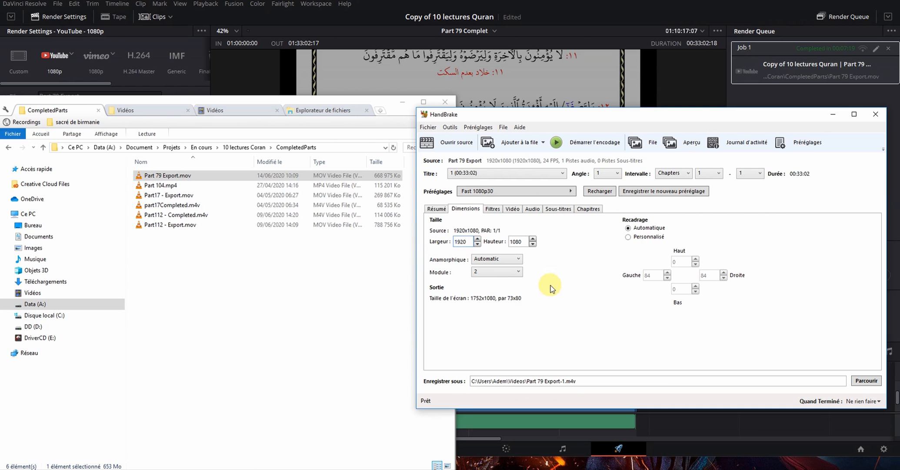
Step: Review the Filters, Video, Audio, Subtitles and Chapters settings, then return to Summary
{"action": "left_click", "coordinate": [492, 209]}
{"action": "left_click", "coordinate": [513, 209]}
{"action": "left_click", "coordinate": [536, 209]}
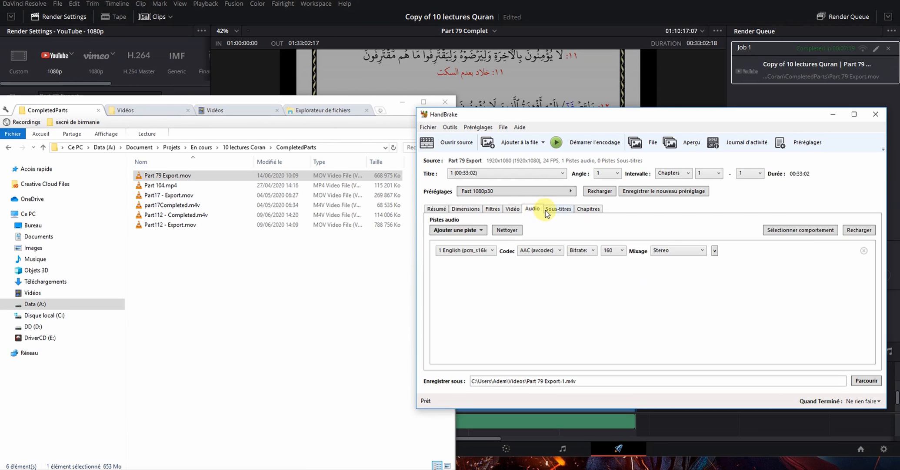
{"action": "left_click", "coordinate": [516, 209]}
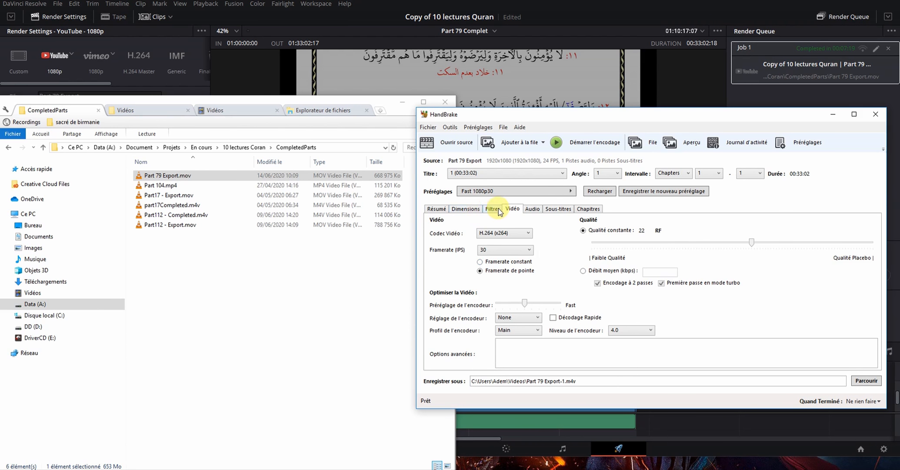
{"action": "left_click", "coordinate": [498, 210]}
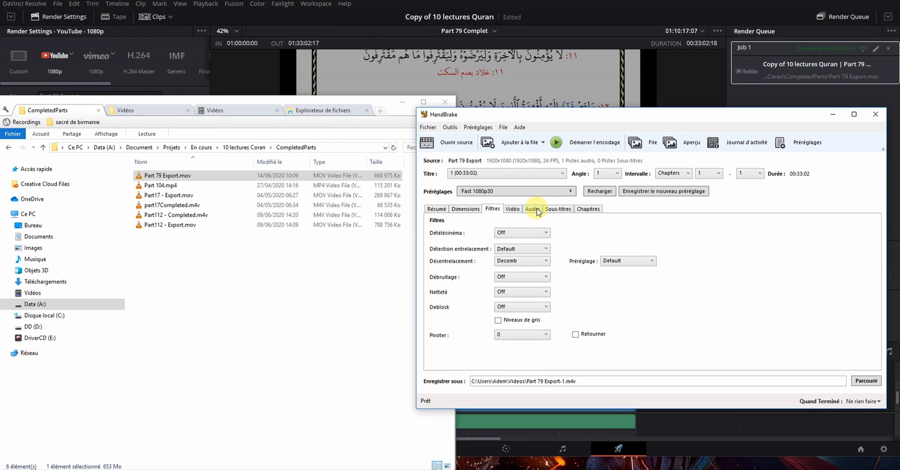
{"action": "left_click", "coordinate": [539, 211]}
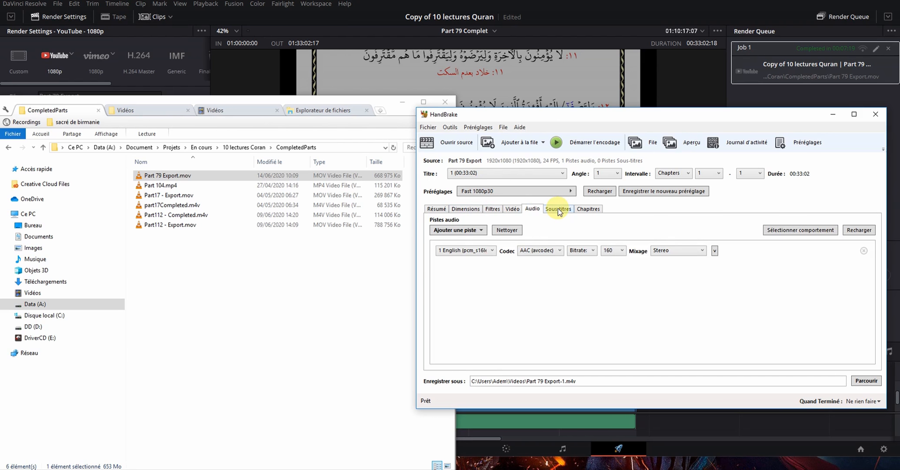
{"action": "left_click", "coordinate": [558, 208]}
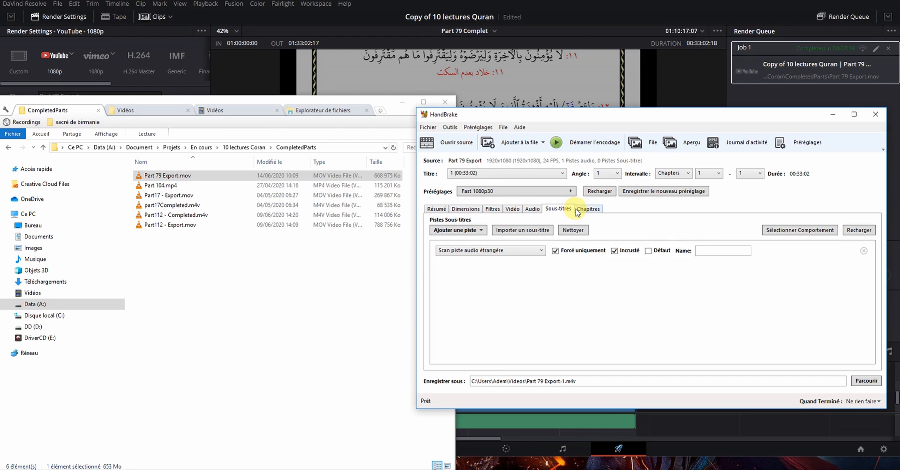
{"action": "left_click", "coordinate": [579, 209]}
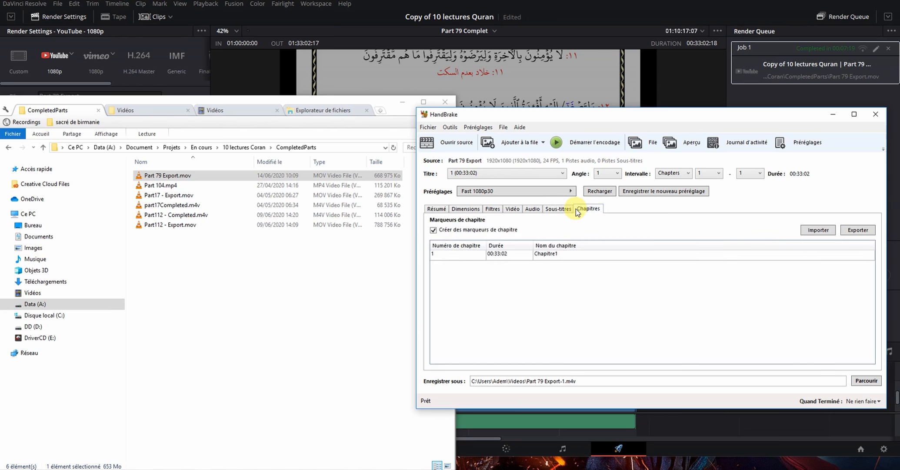
{"action": "left_click", "coordinate": [437, 209]}
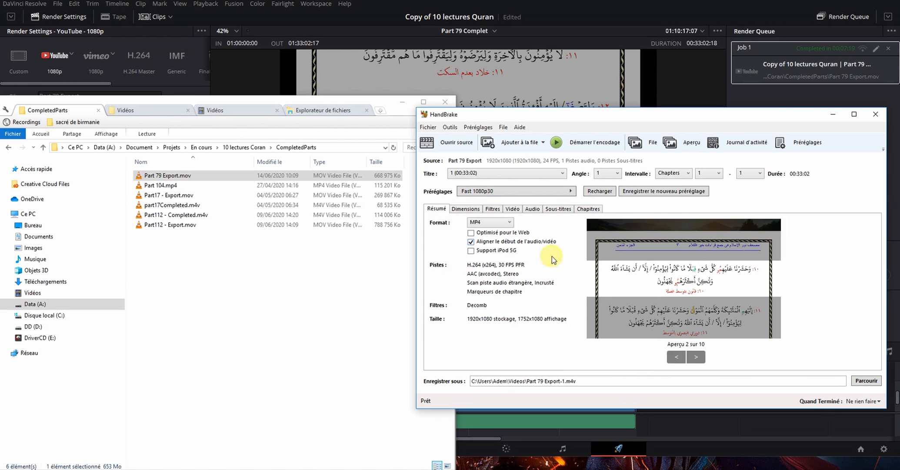
Step: Keep MP4 as the output container format
{"action": "left_click", "coordinate": [490, 222]}
{"action": "left_click", "coordinate": [485, 231]}
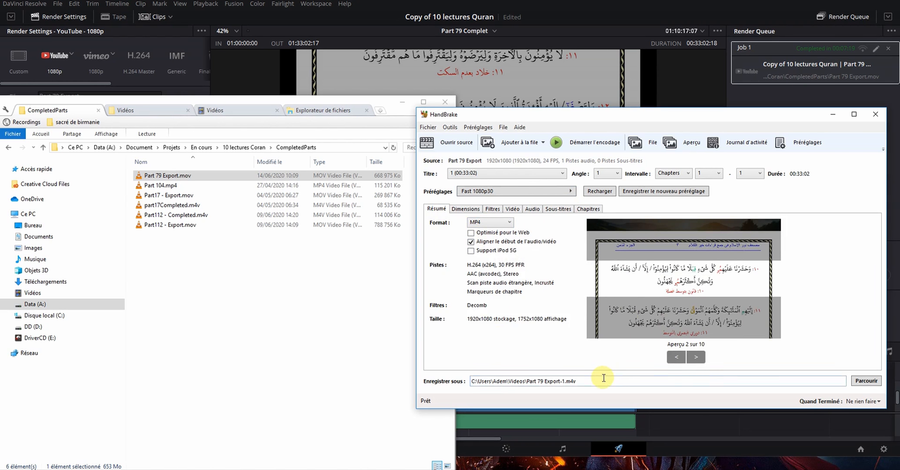
{"action": "left_click", "coordinate": [843, 380]}
Step: Point the Save As dialog at the CompletedParts folder by pasting its path
{"action": "left_click", "coordinate": [866, 380]}
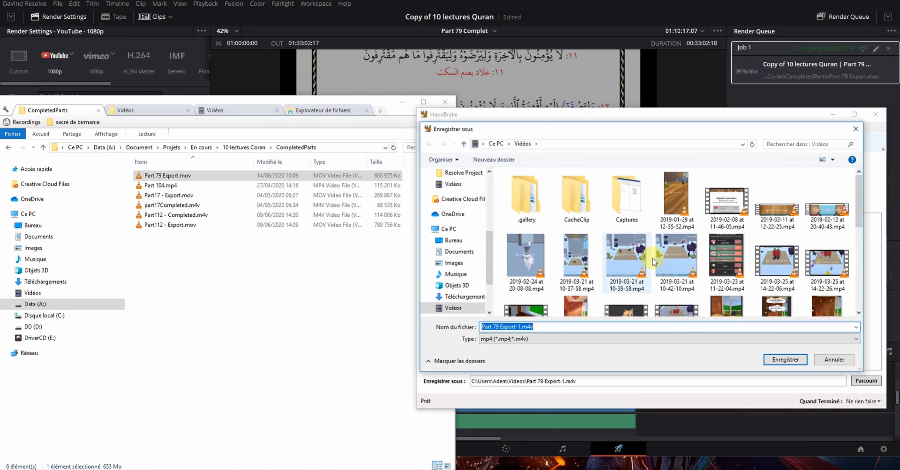
{"action": "left_click", "coordinate": [518, 327]}
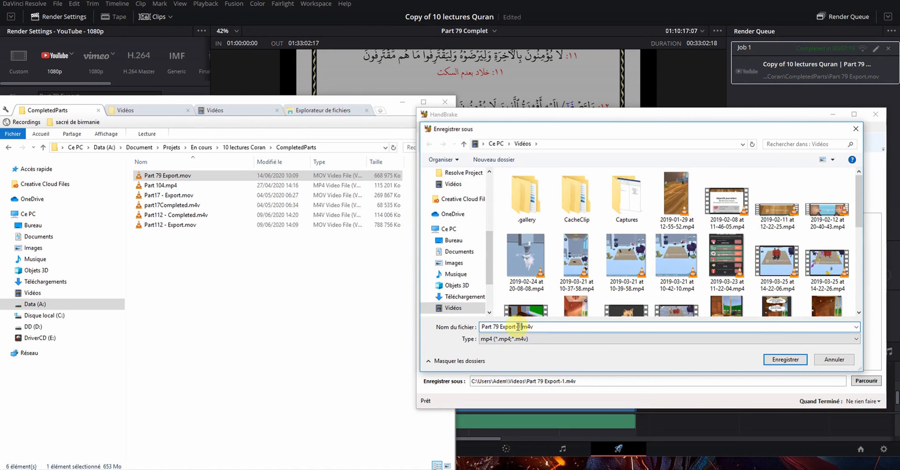
{"action": "left_click", "coordinate": [327, 147]}
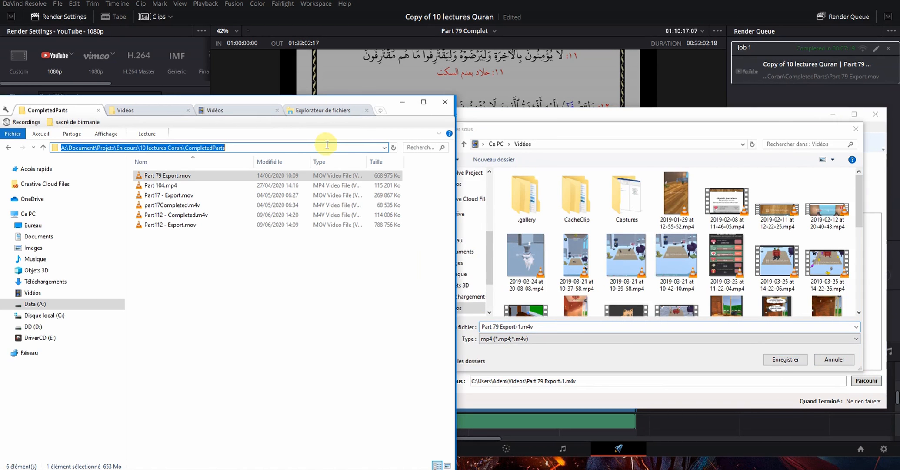
{"action": "key", "text": "ctrl+c"}
{"action": "left_click", "coordinate": [603, 144]}
{"action": "key", "text": "ctrl+v"}
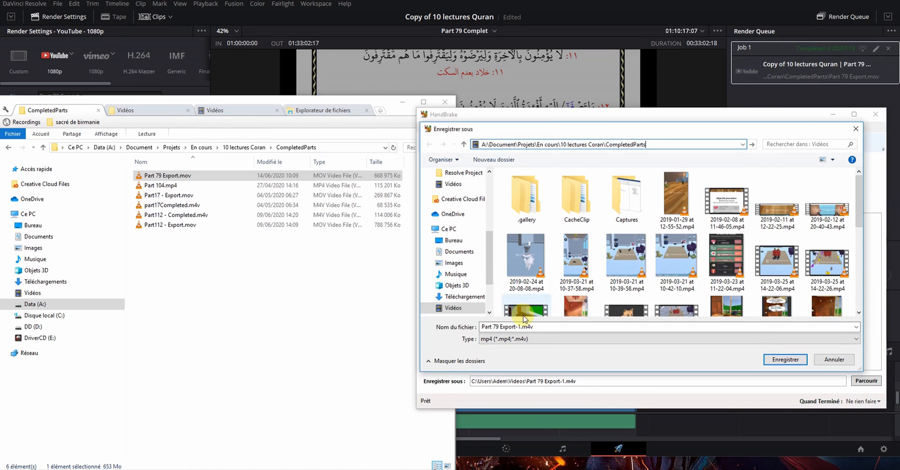
{"action": "key", "text": "Return"}
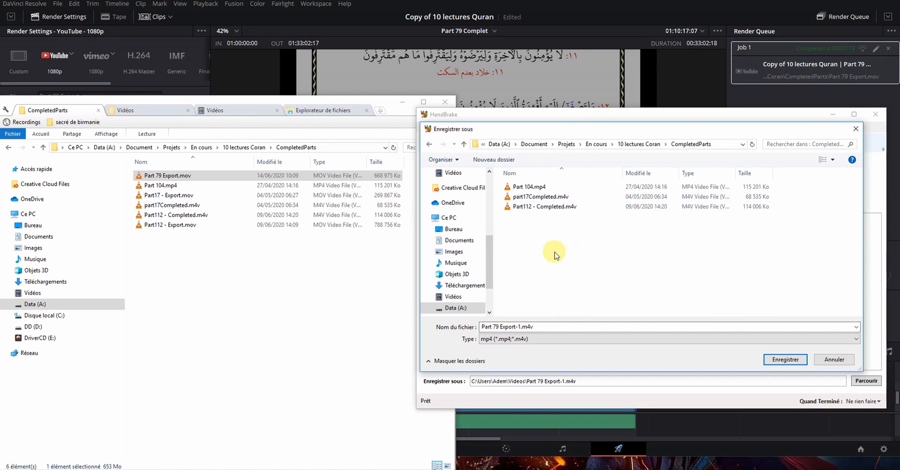
Step: Rename the output file to 'Part 79 Completed.m4v' and confirm the save
{"action": "left_click", "coordinate": [519, 326]}
{"action": "left_click", "coordinate": [516, 327]}
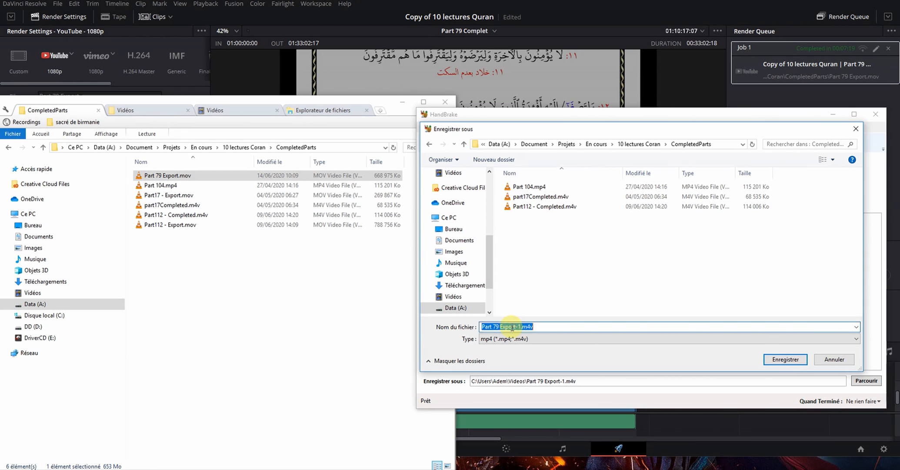
{"action": "left_click", "coordinate": [516, 327]}
{"action": "left_click_drag", "start_coordinate": [522, 326], "coordinate": [503, 327]}
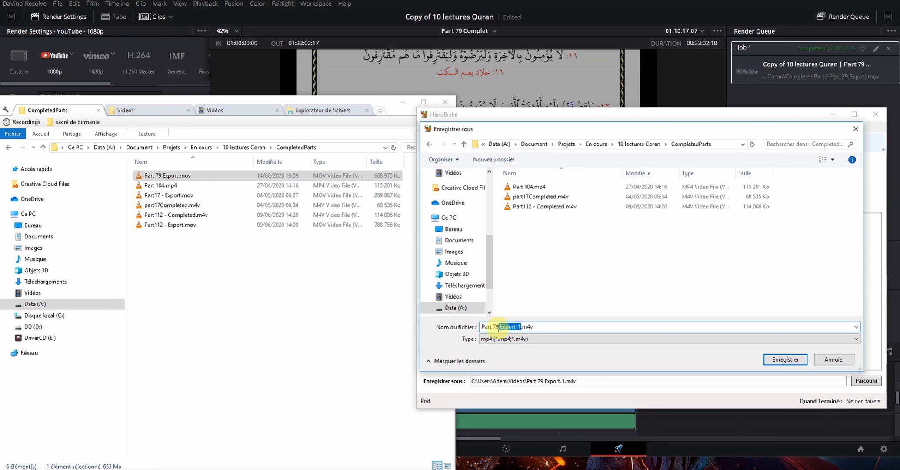
{"action": "key", "text": "BackSpace"}
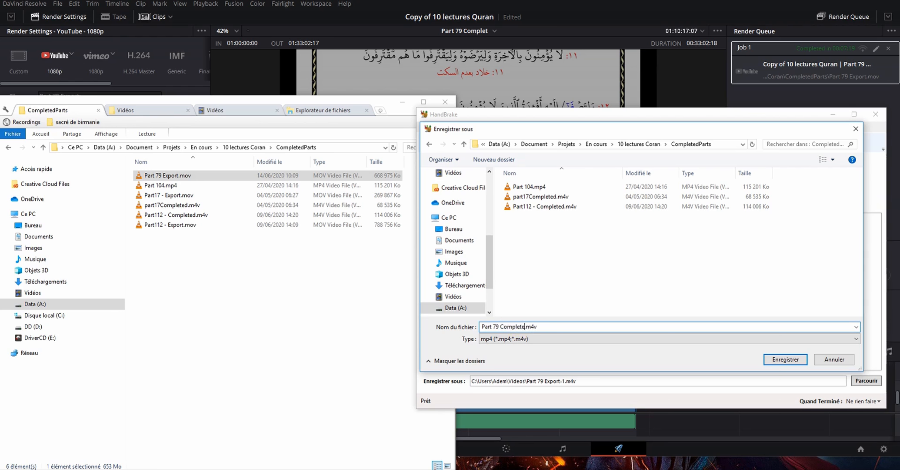
{"action": "key", "text": "Return"}
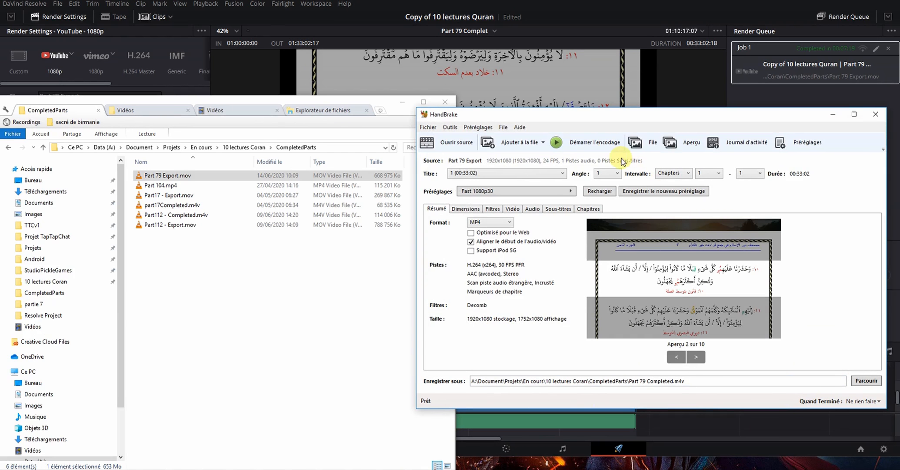
Step: Start the encode to Part 79 Completed.m4v and let it run to 99.91%
{"action": "left_click", "coordinate": [587, 144]}
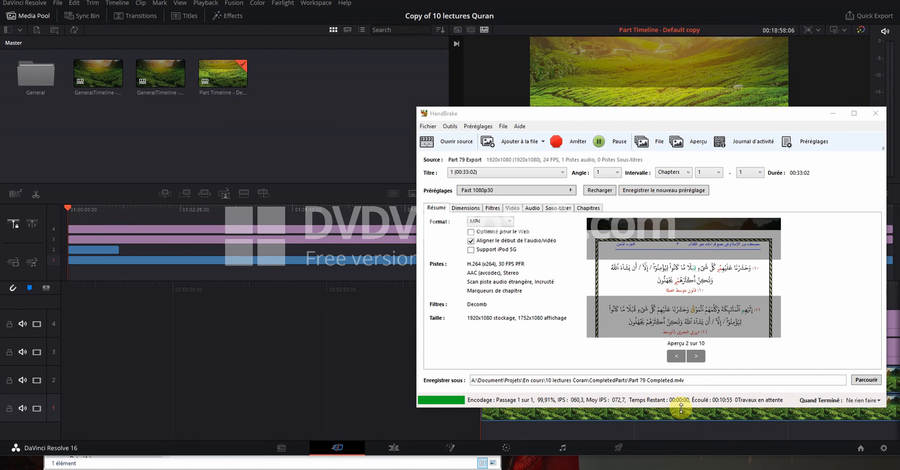
Step: Close the leftover window, rearrange HandBrake and Explorer, and select Part 79 Completed.m4v
{"action": "left_click", "coordinate": [321, 464]}
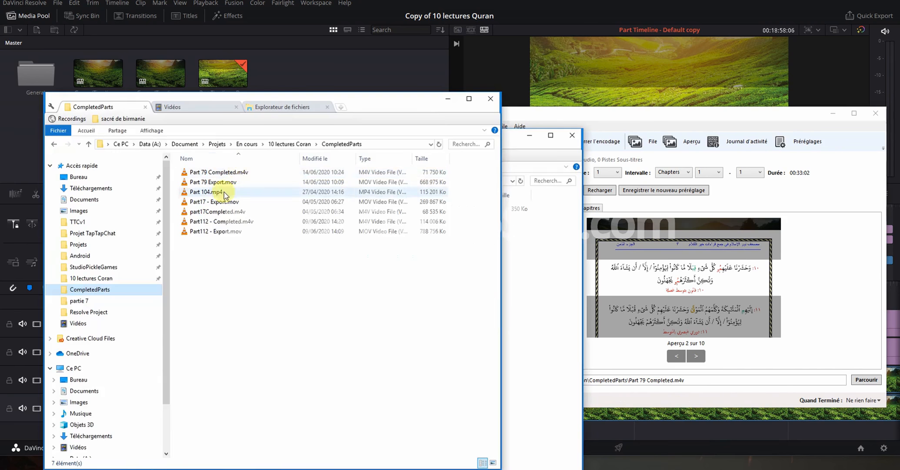
{"action": "left_click", "coordinate": [571, 136]}
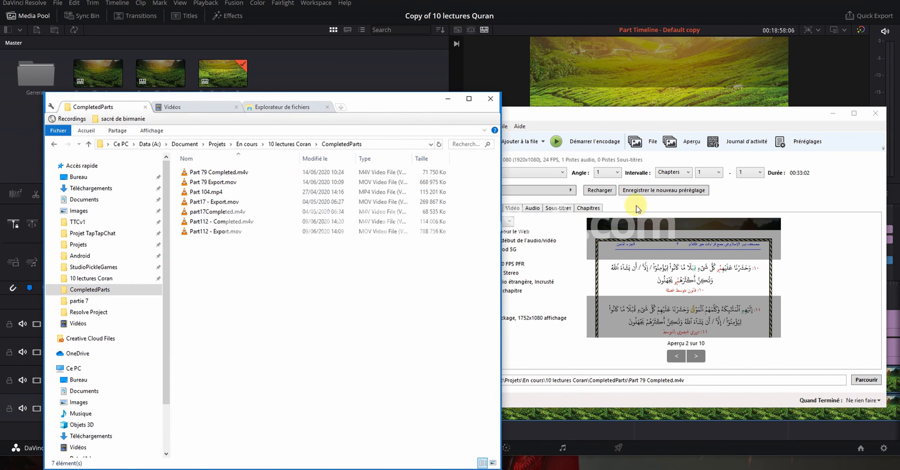
{"action": "left_click_drag", "start_coordinate": [648, 114], "coordinate": [666, 107]}
{"action": "left_click_drag", "start_coordinate": [362, 109], "coordinate": [336, 99]}
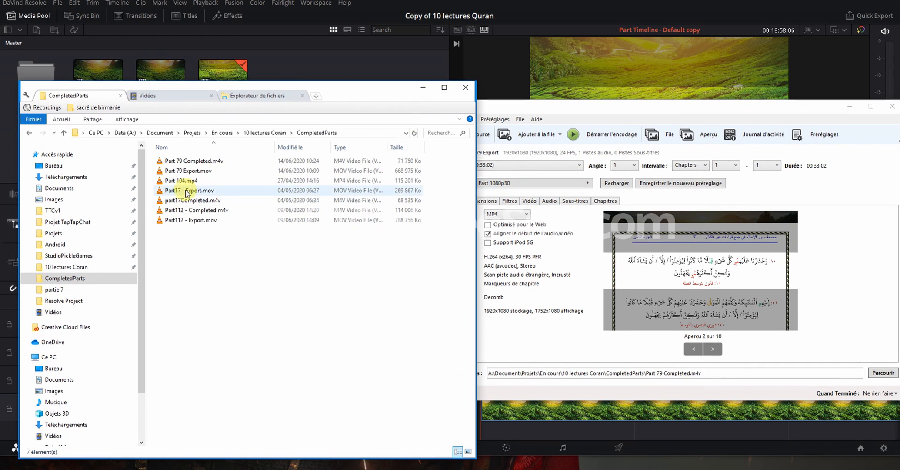
{"action": "left_click", "coordinate": [188, 164]}
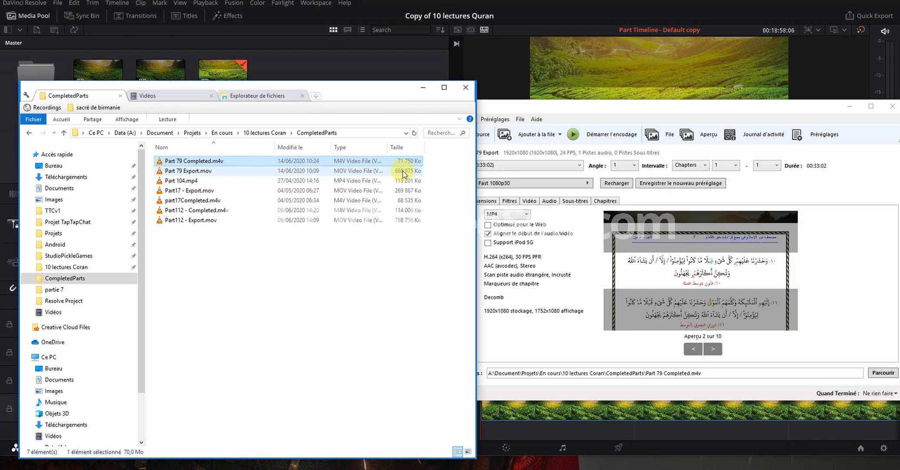
{"action": "left_click", "coordinate": [354, 172]}
{"action": "double_click", "coordinate": [342, 161]}
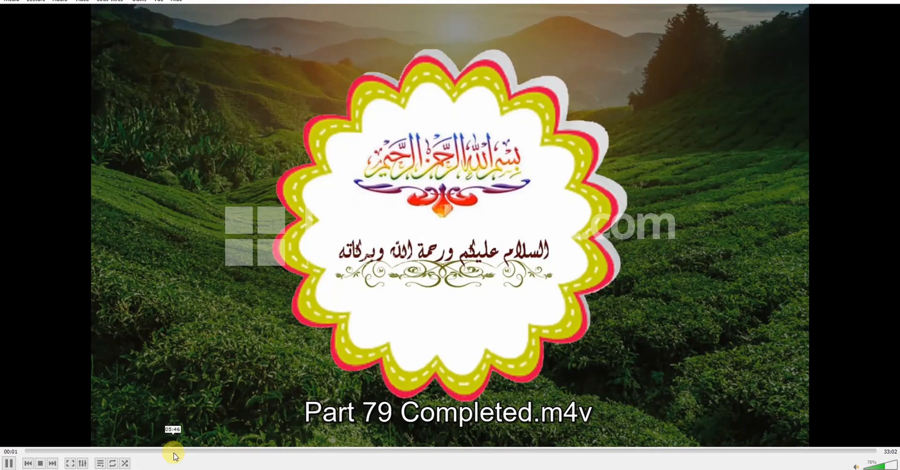
{"action": "left_click", "coordinate": [168, 452]}
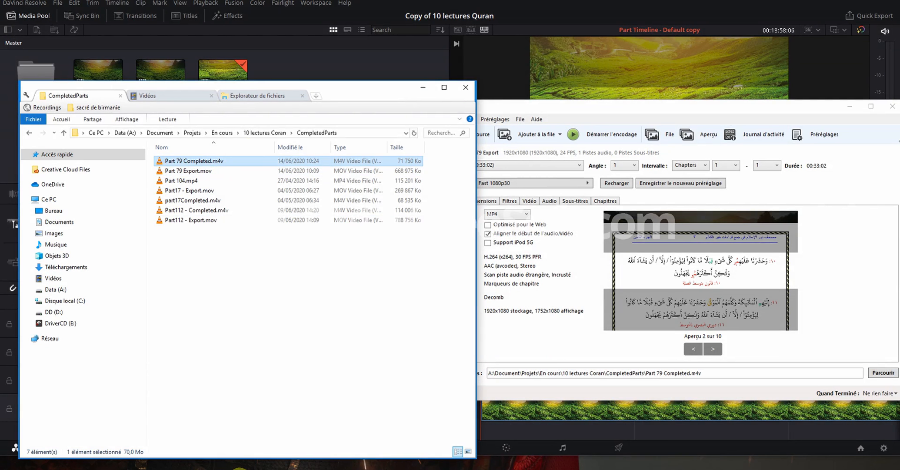
Step: Open a new Firefox window and load wetransfer.com
{"action": "right_click", "coordinate": [241, 466]}
{"action": "left_click", "coordinate": [244, 448]}
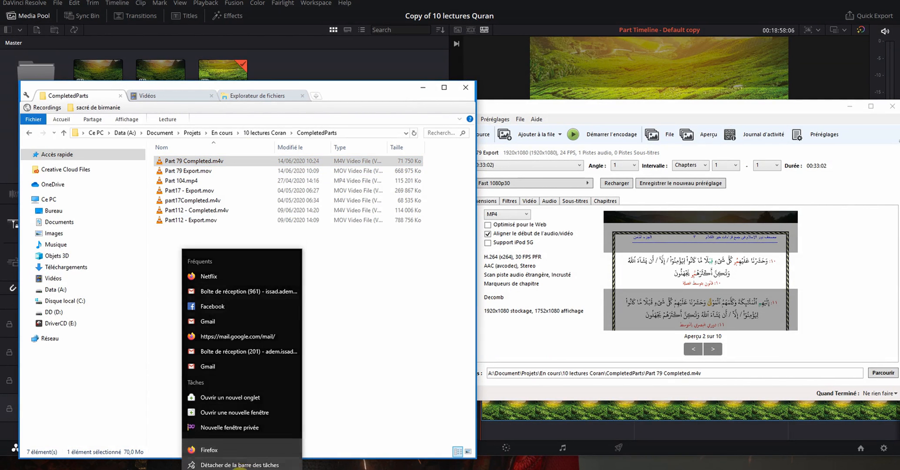
{"action": "right_click", "coordinate": [242, 466]}
{"action": "left_click", "coordinate": [236, 430]}
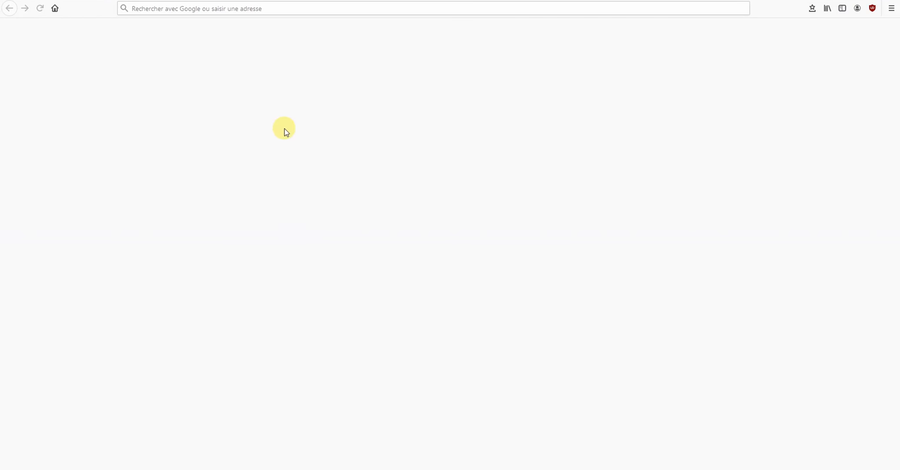
{"action": "left_click", "coordinate": [264, 13]}
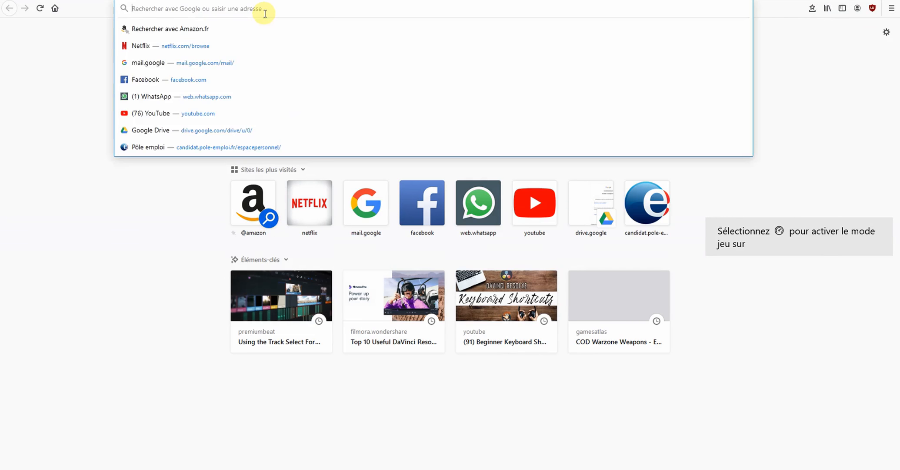
{"action": "type", "text": "wetransfer.com"}
{"action": "key", "text": "Return"}
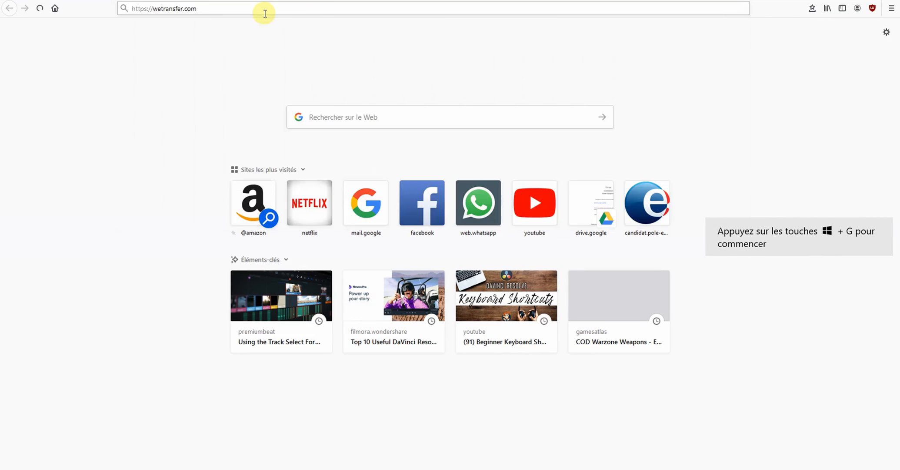
Step: Drag Part 79 Completed.m4v from CompletedParts onto the WeTransfer upload panel
{"action": "key", "text": "alt+Tab"}
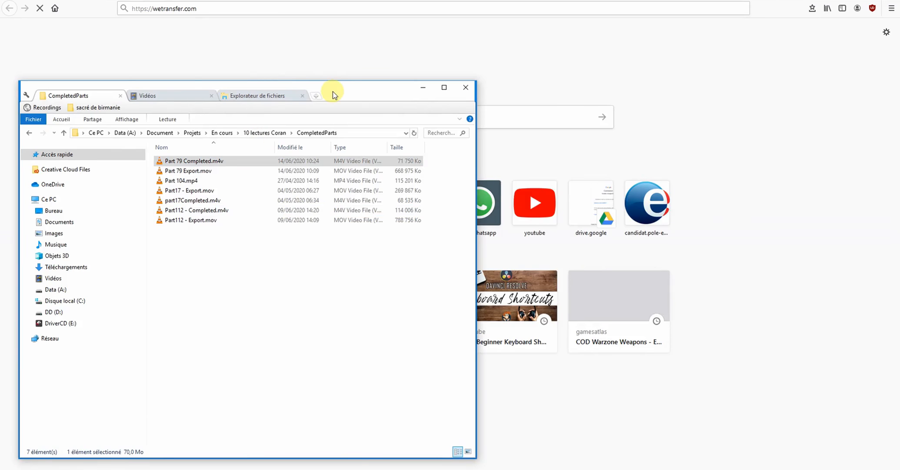
{"action": "left_click_drag", "start_coordinate": [331, 92], "coordinate": [753, 56]}
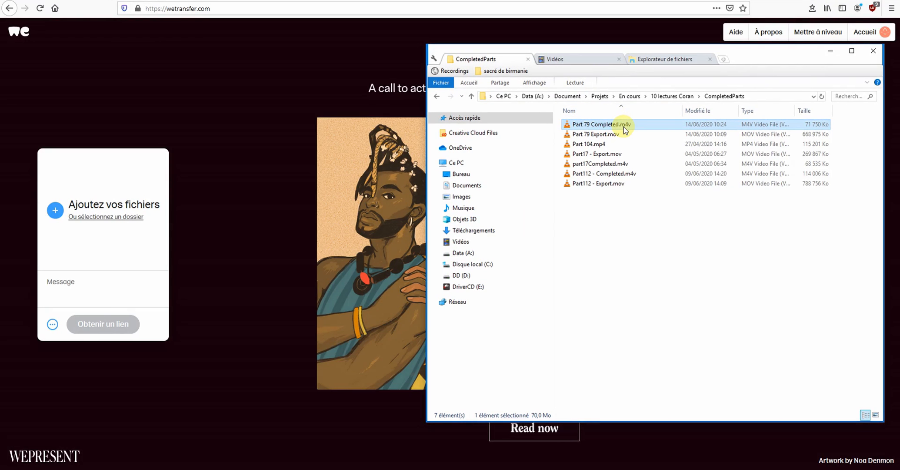
{"action": "left_click_drag", "start_coordinate": [625, 130], "coordinate": [78, 246]}
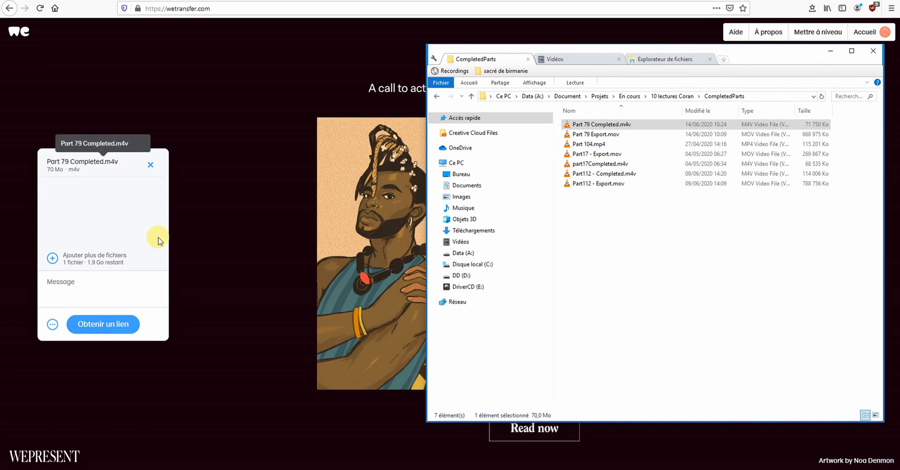
Step: Request a share link, then cancel the started transfer and confirm with Oui
{"action": "left_click", "coordinate": [107, 323]}
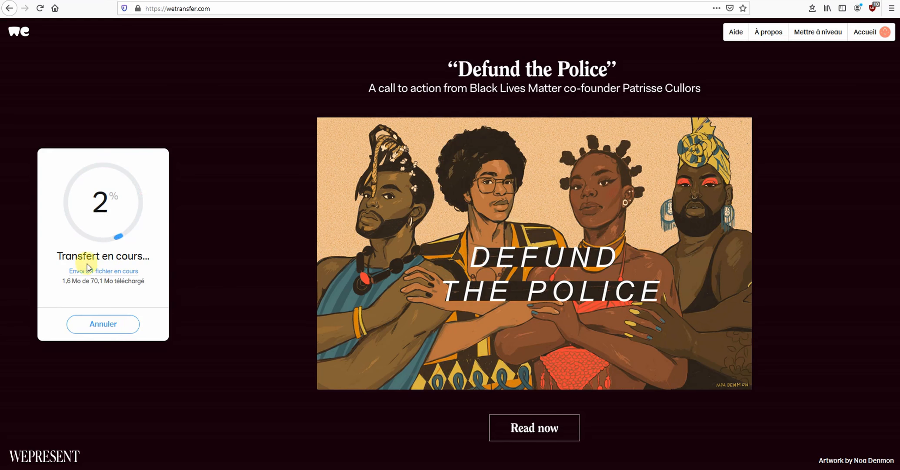
{"action": "left_click", "coordinate": [108, 322]}
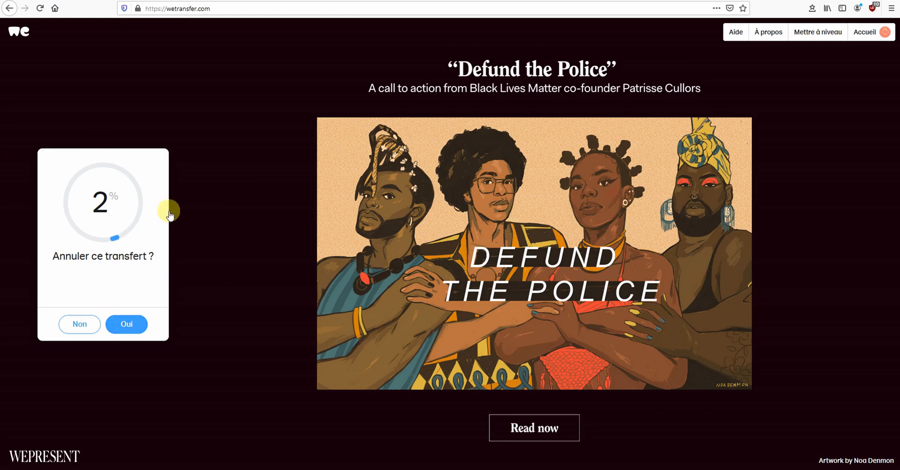
{"action": "left_click", "coordinate": [117, 325]}
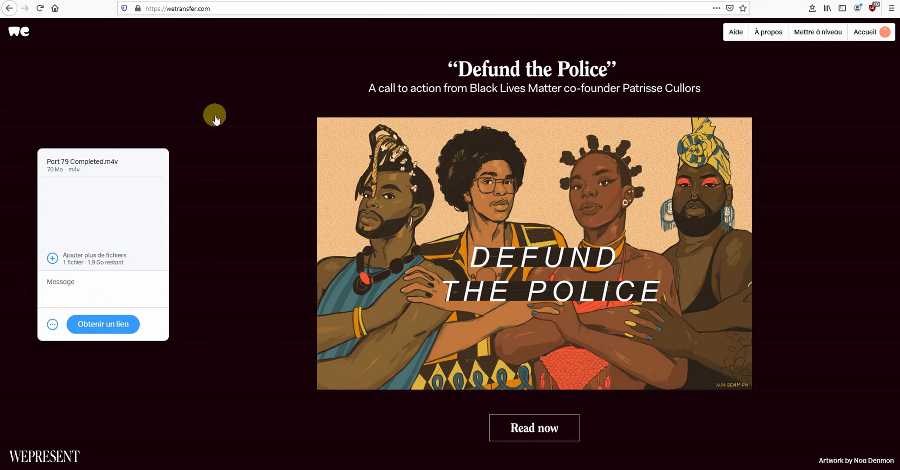
{"action": "key", "text": "alt+Tab"}
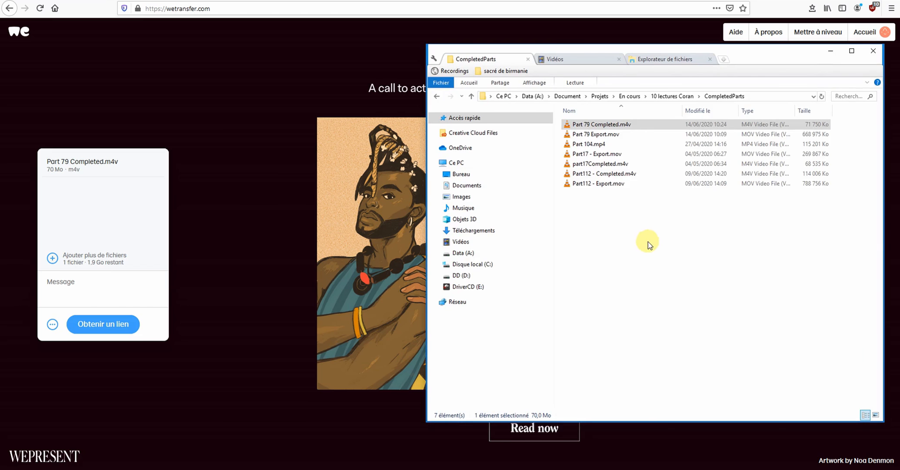
{"action": "left_click_drag", "start_coordinate": [756, 61], "coordinate": [631, 77]}
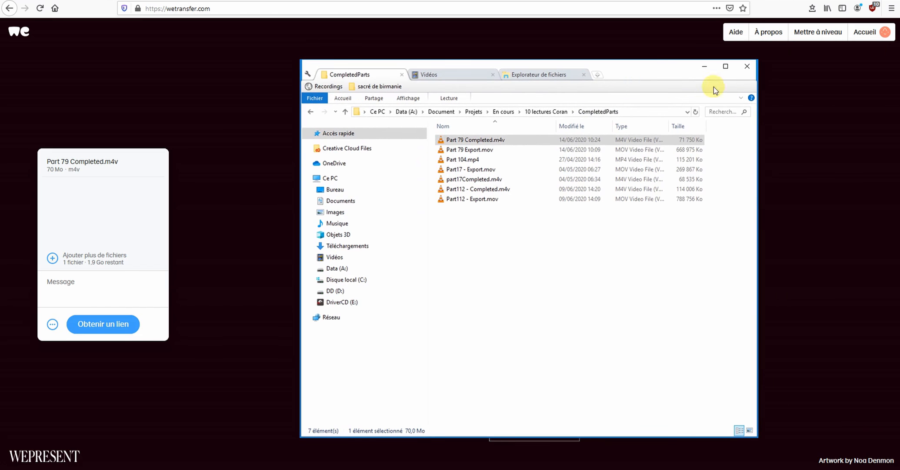